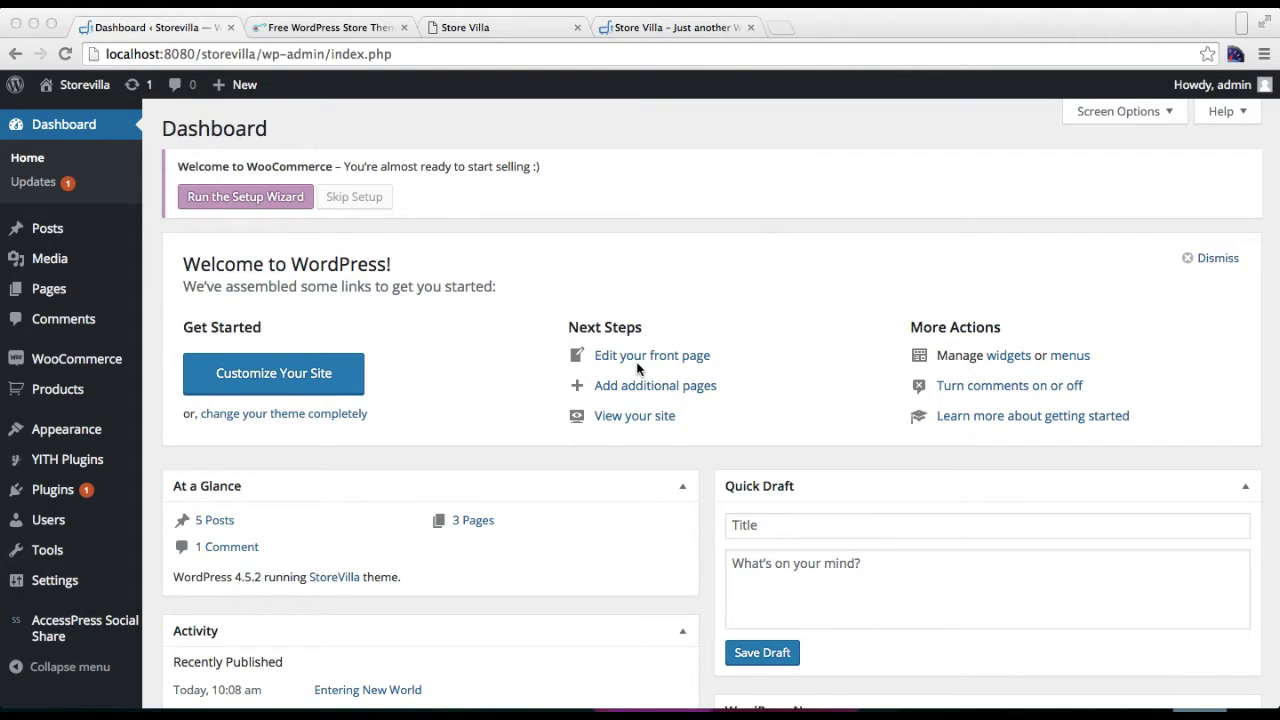
# Step: Examine the Store Villa demo homepage's sections, including the slider, product categories, featured products, blogs and testimonials
pyautogui.click(676, 31)
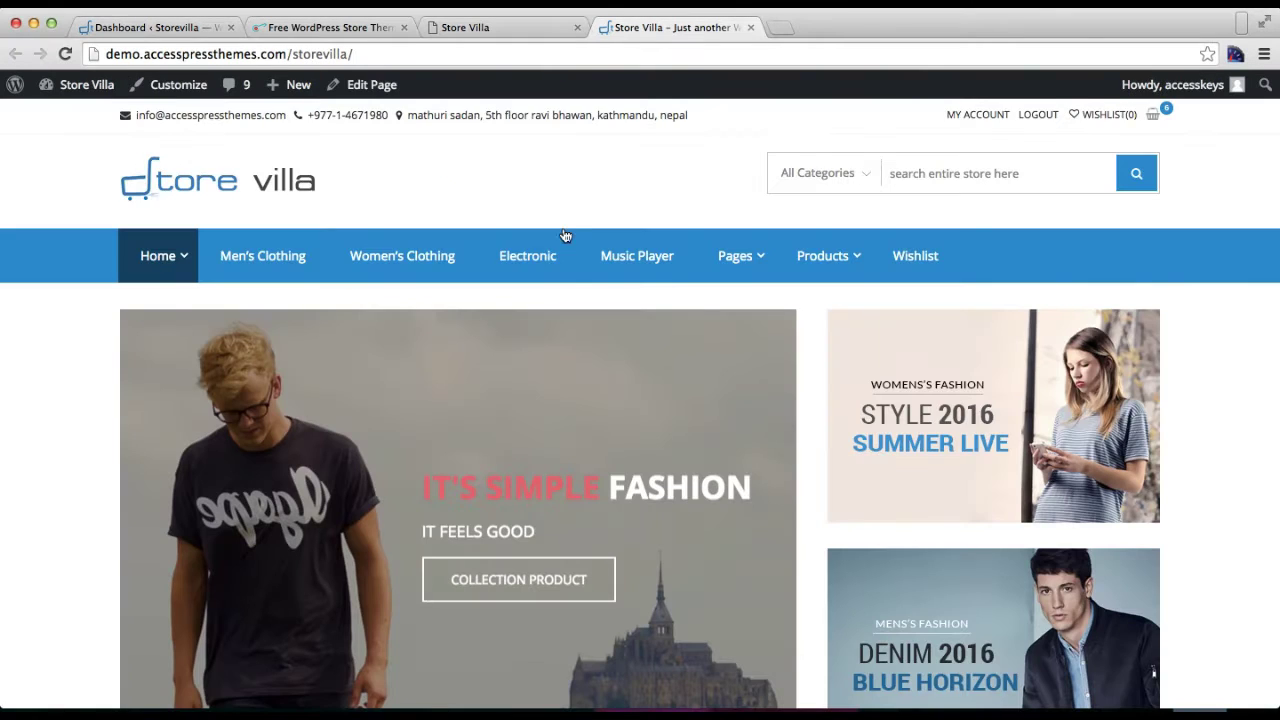
pyautogui.moveTo(707, 282)
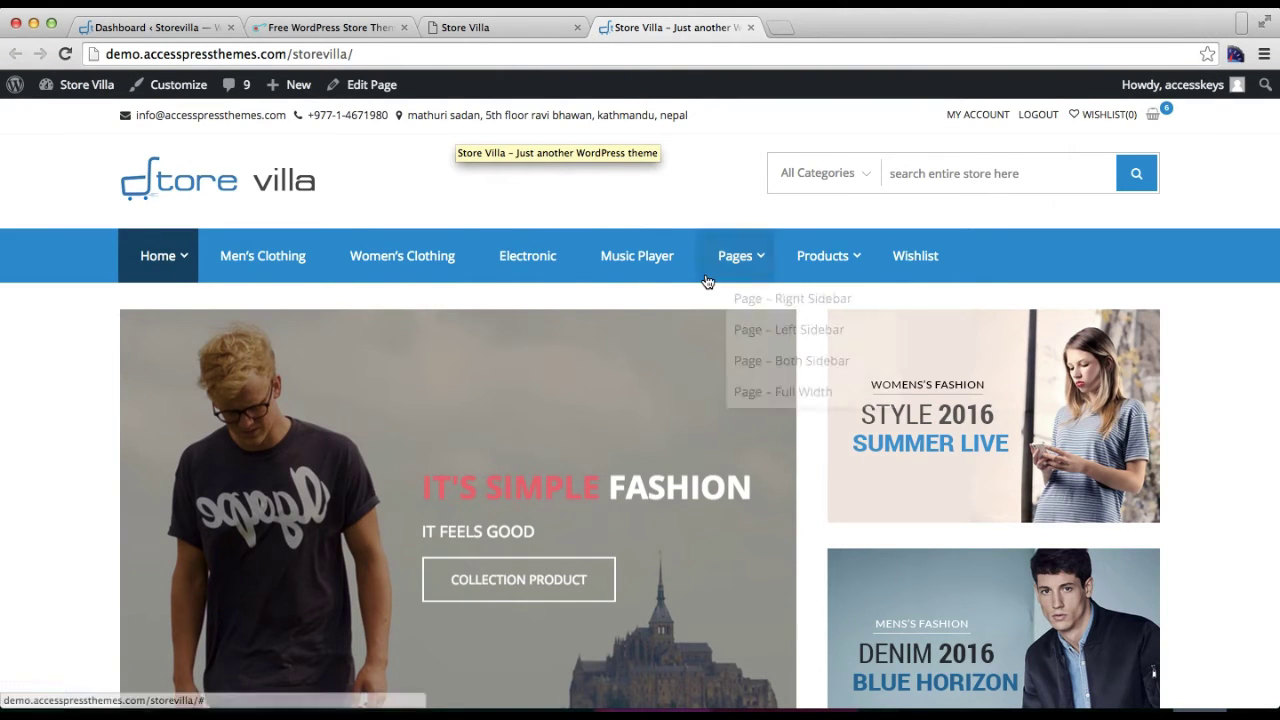
pyautogui.scroll(-15, 707, 282)
pyautogui.scroll(-20, 708, 251)
pyautogui.scroll(-7, 726, 185)
pyautogui.scroll(3, 726, 185)
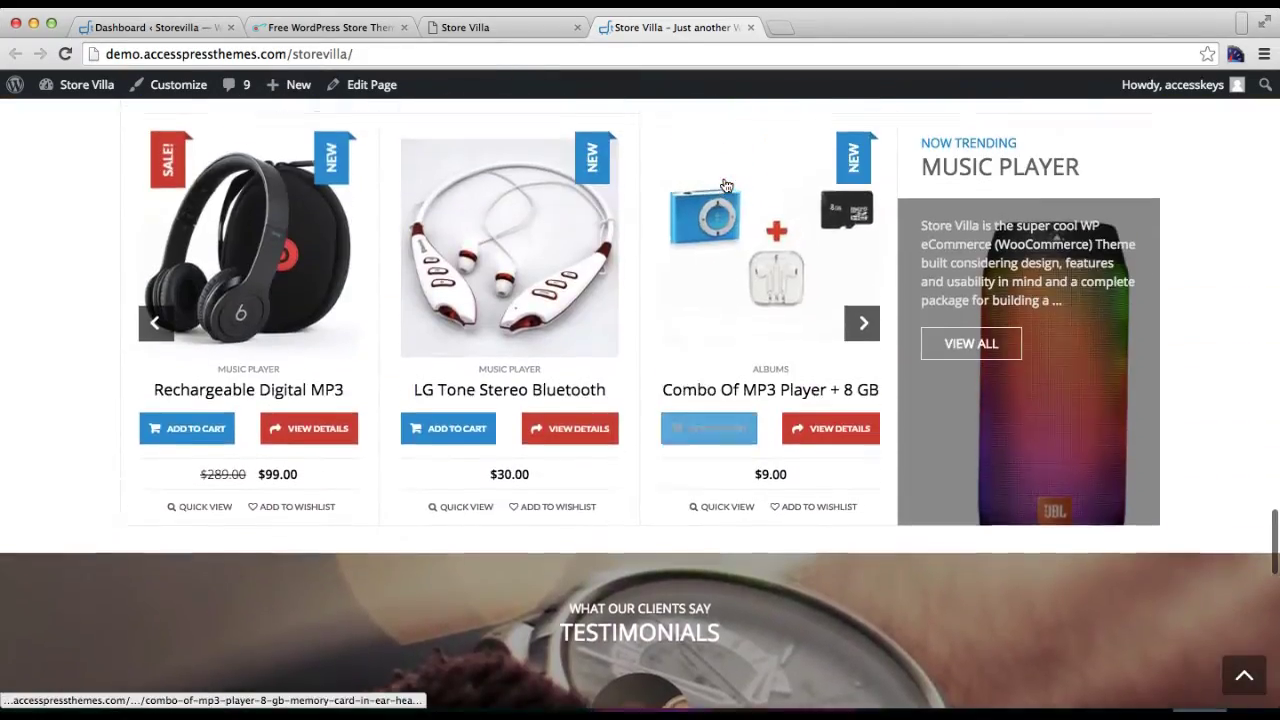
pyautogui.scroll(10, 726, 185)
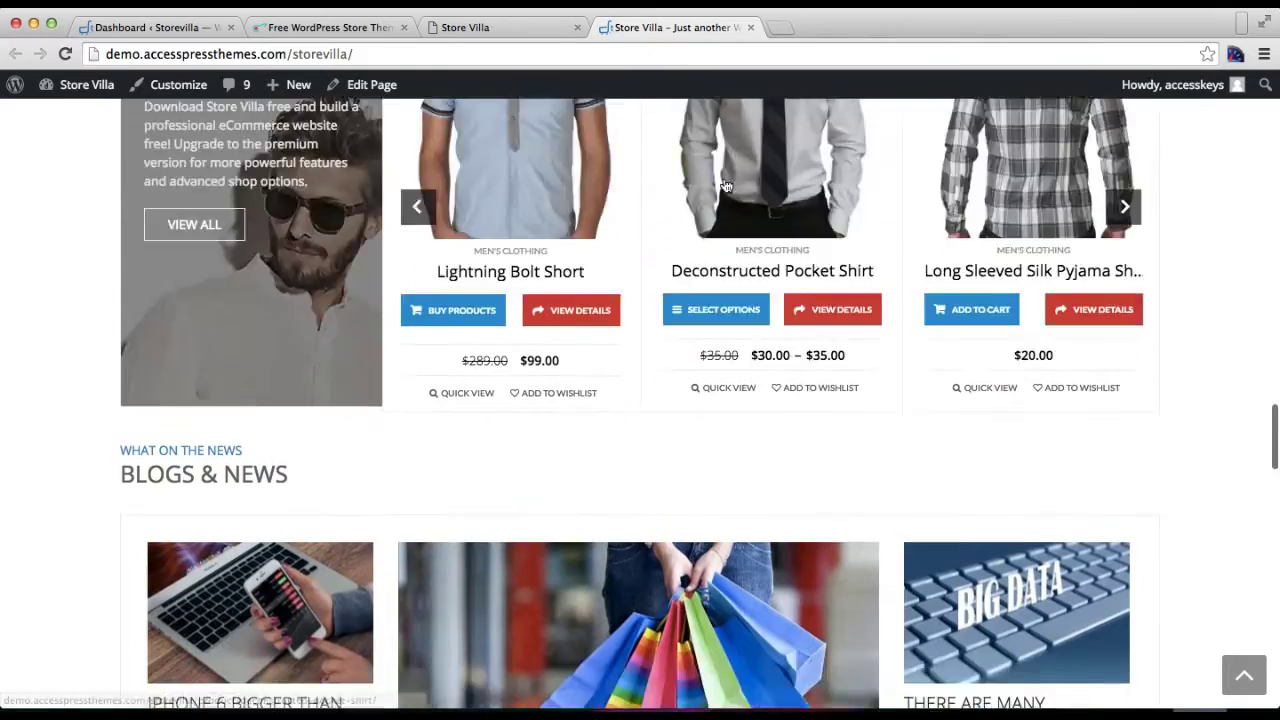
pyautogui.scroll(-3, 724, 186)
pyautogui.scroll(-7, 520, 409)
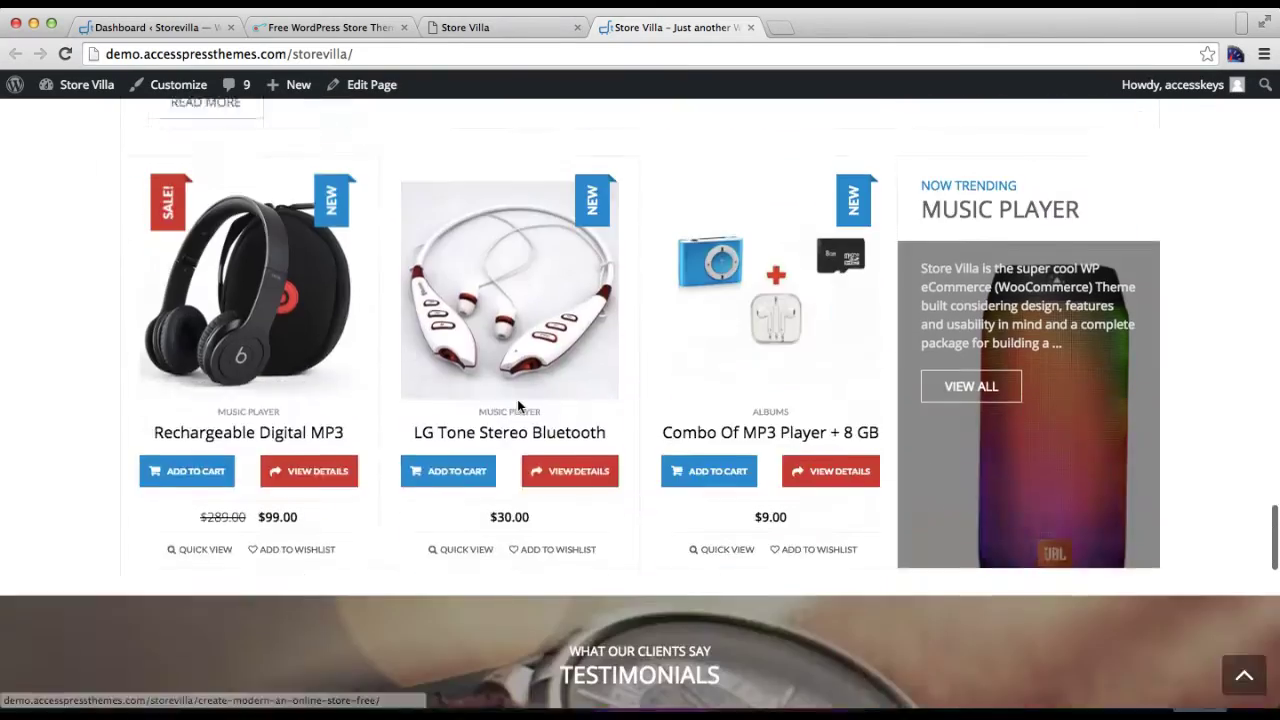
pyautogui.scroll(-4, 518, 405)
pyautogui.scroll(15, 560, 405)
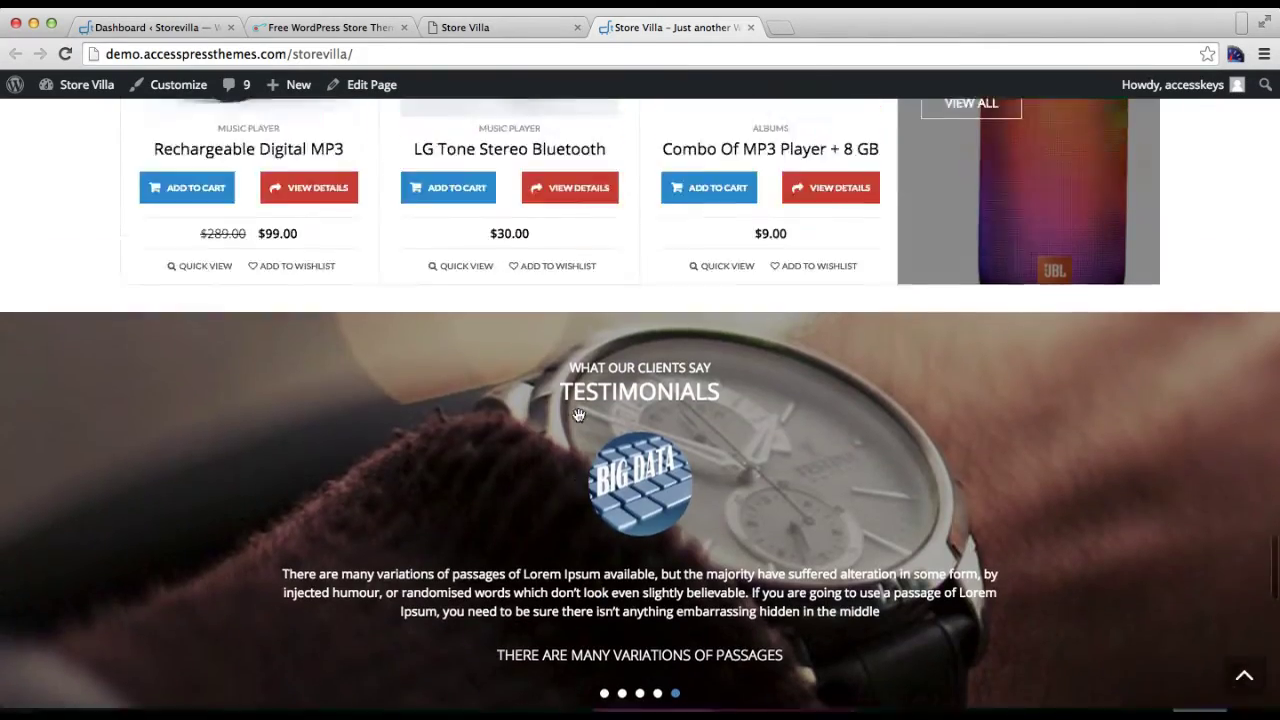
pyautogui.scroll(10, 578, 415)
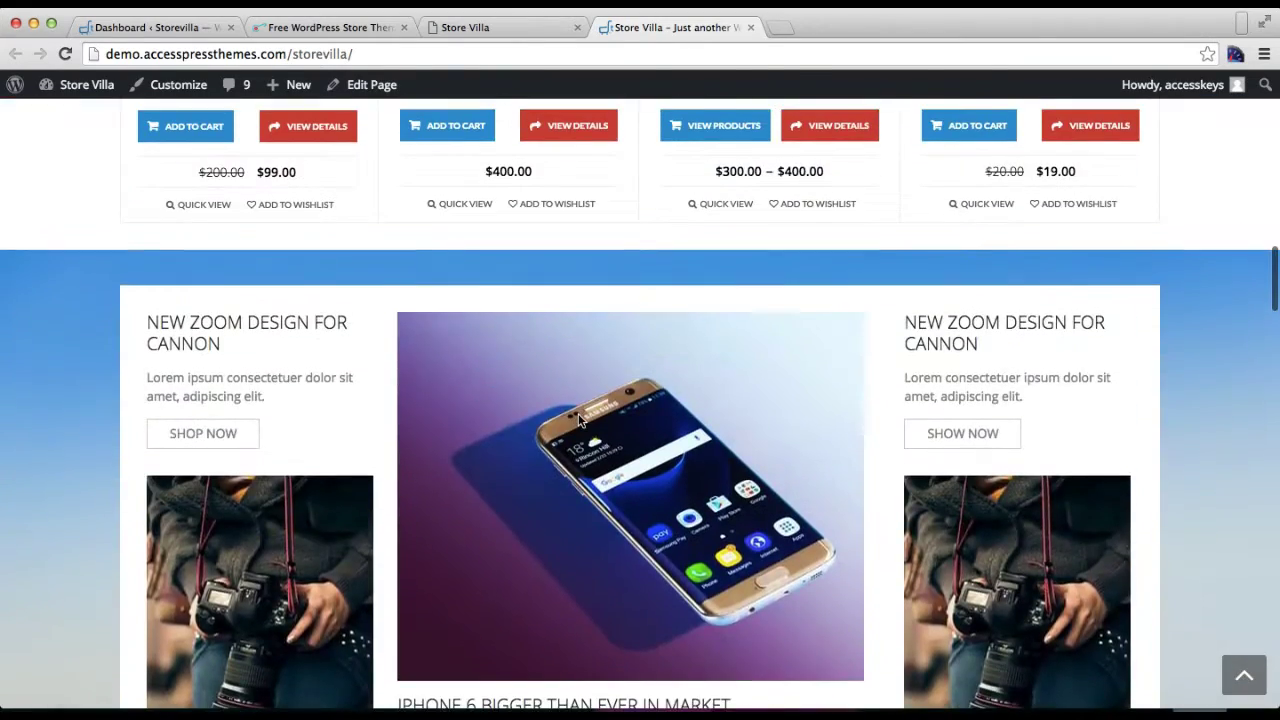
pyautogui.scroll(7, 578, 415)
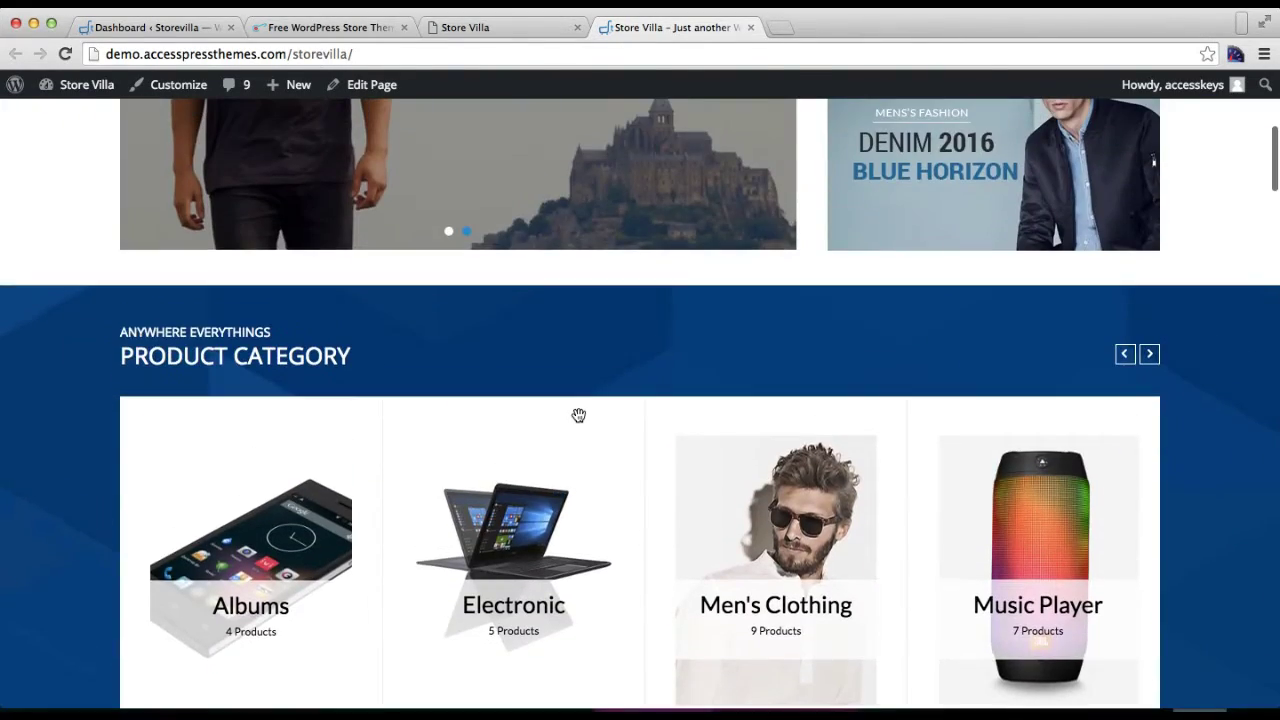
pyautogui.scroll(-5, 578, 415)
pyautogui.scroll(2, 580, 422)
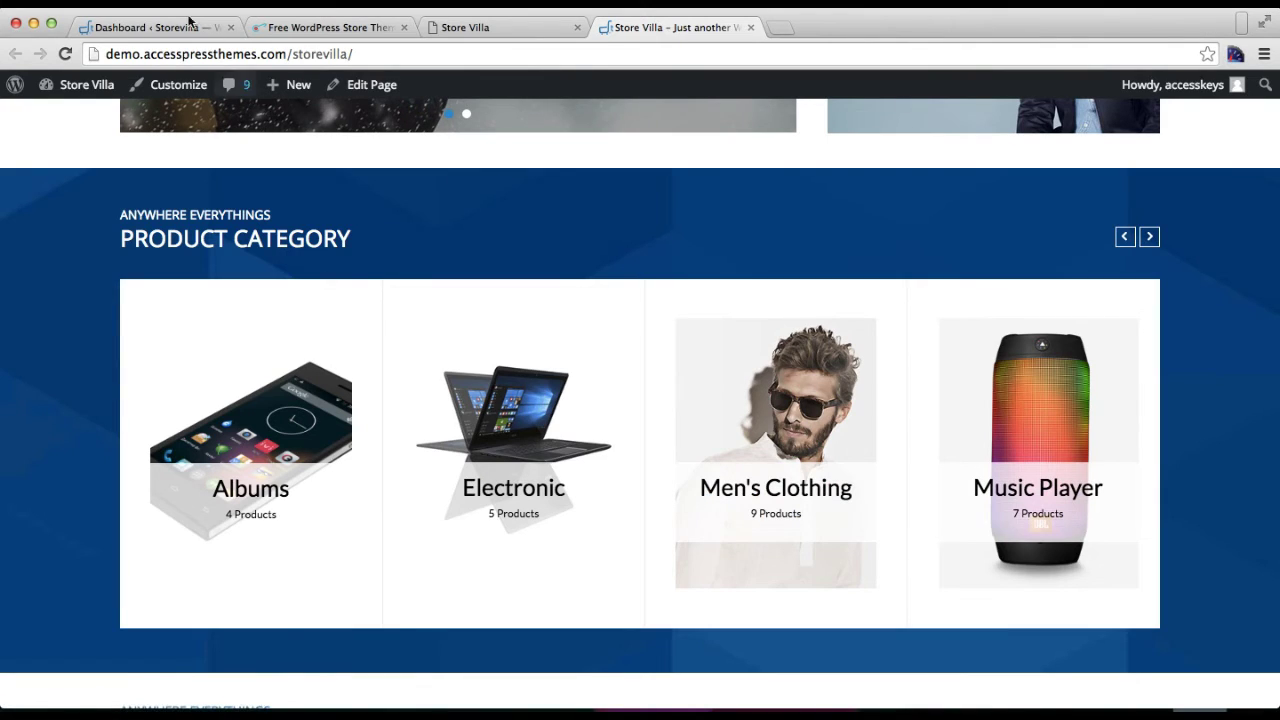
# Step: Open the local Storevilla site's Widgets page in a new tab, showing the SV : Main Block Widget Area expanded and the Left Sidebar Widget Area collapsed
pyautogui.click(156, 29)
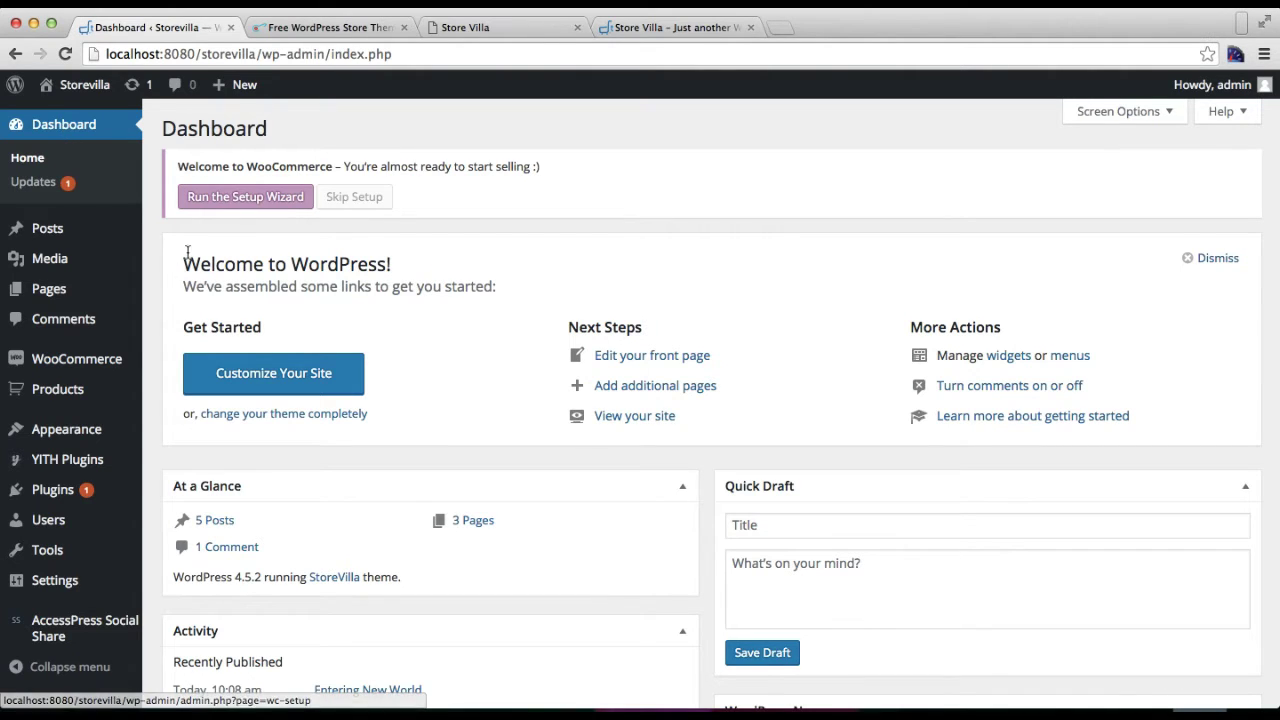
pyautogui.moveTo(88, 441)
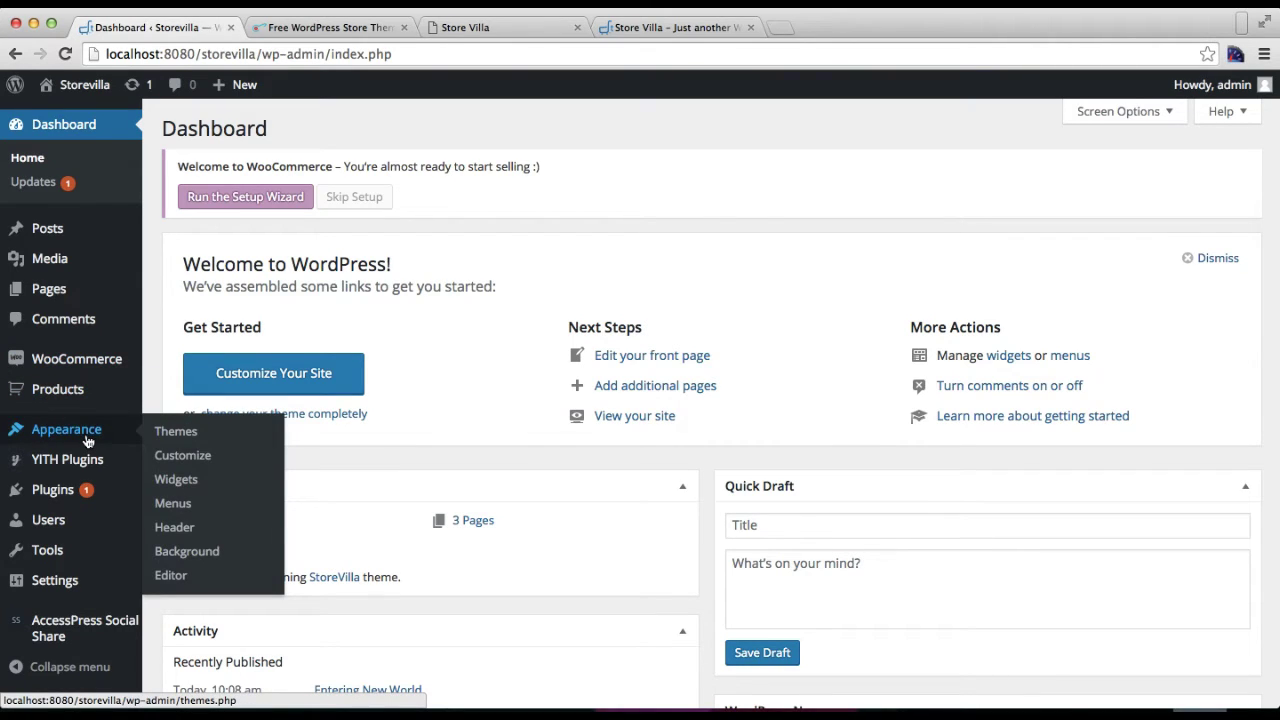
pyautogui.rightClick(181, 487)
pyautogui.click(200, 488)
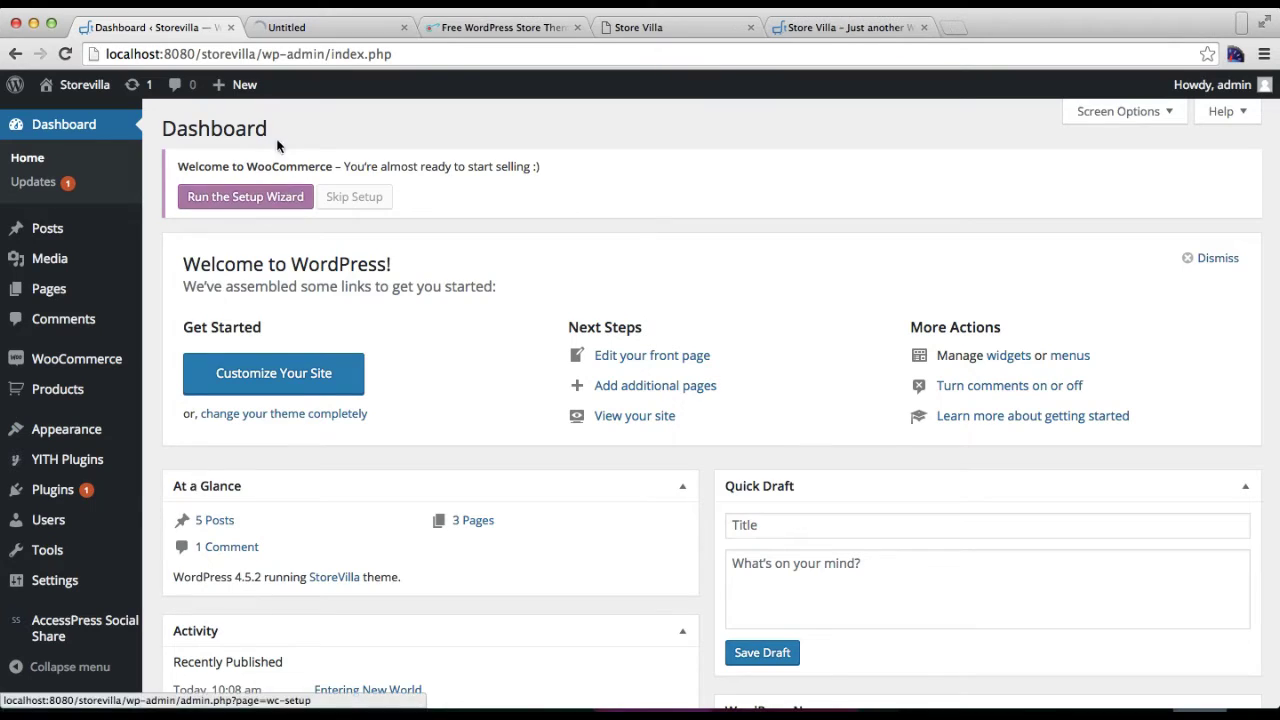
pyautogui.click(338, 30)
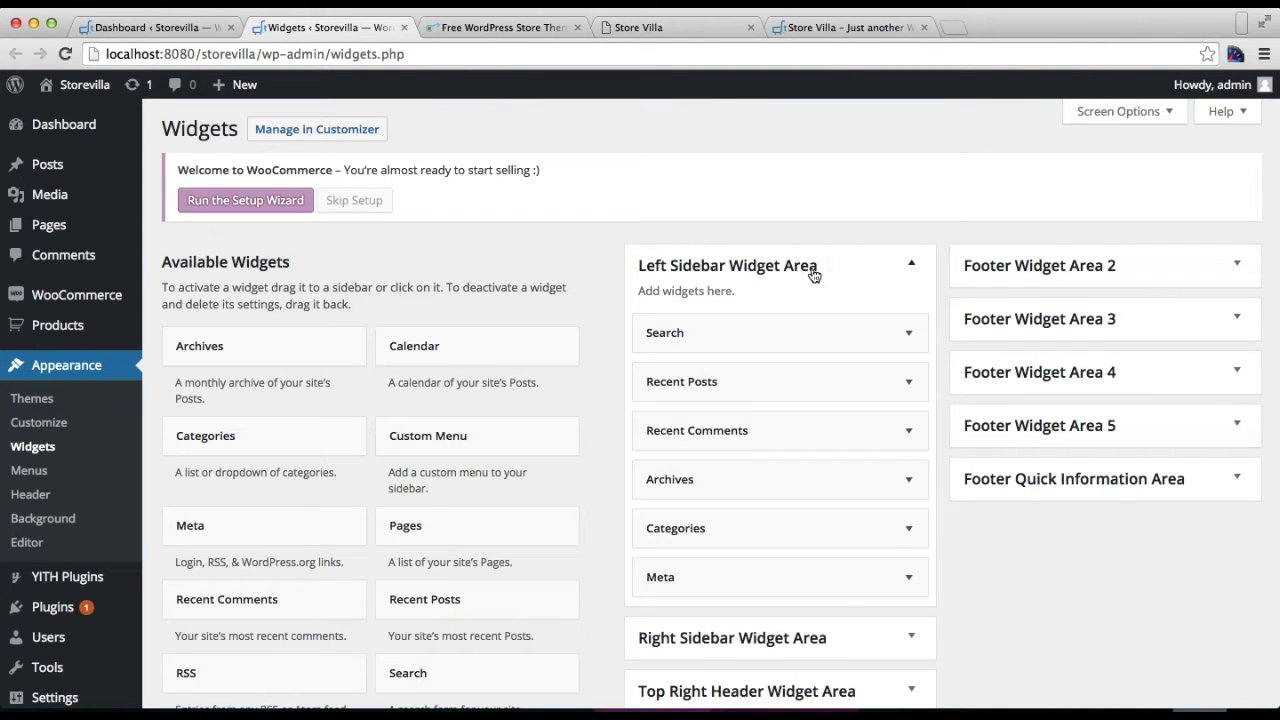
pyautogui.click(895, 272)
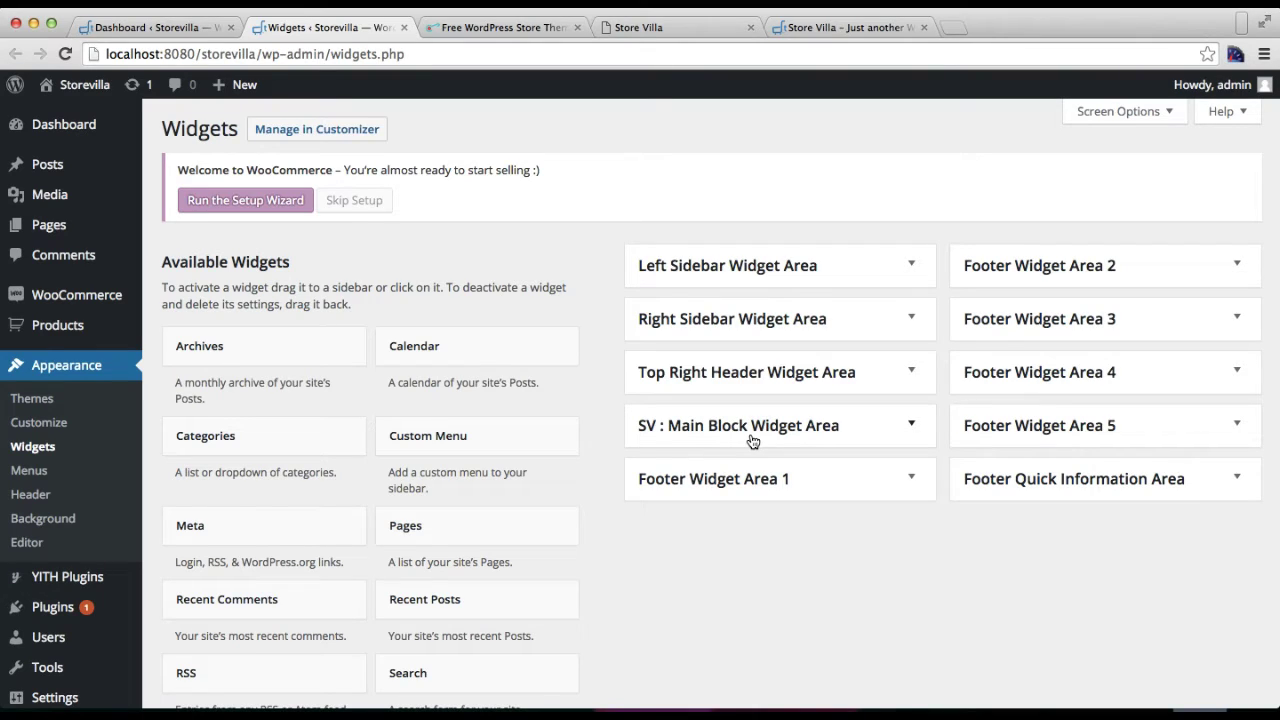
pyautogui.click(840, 437)
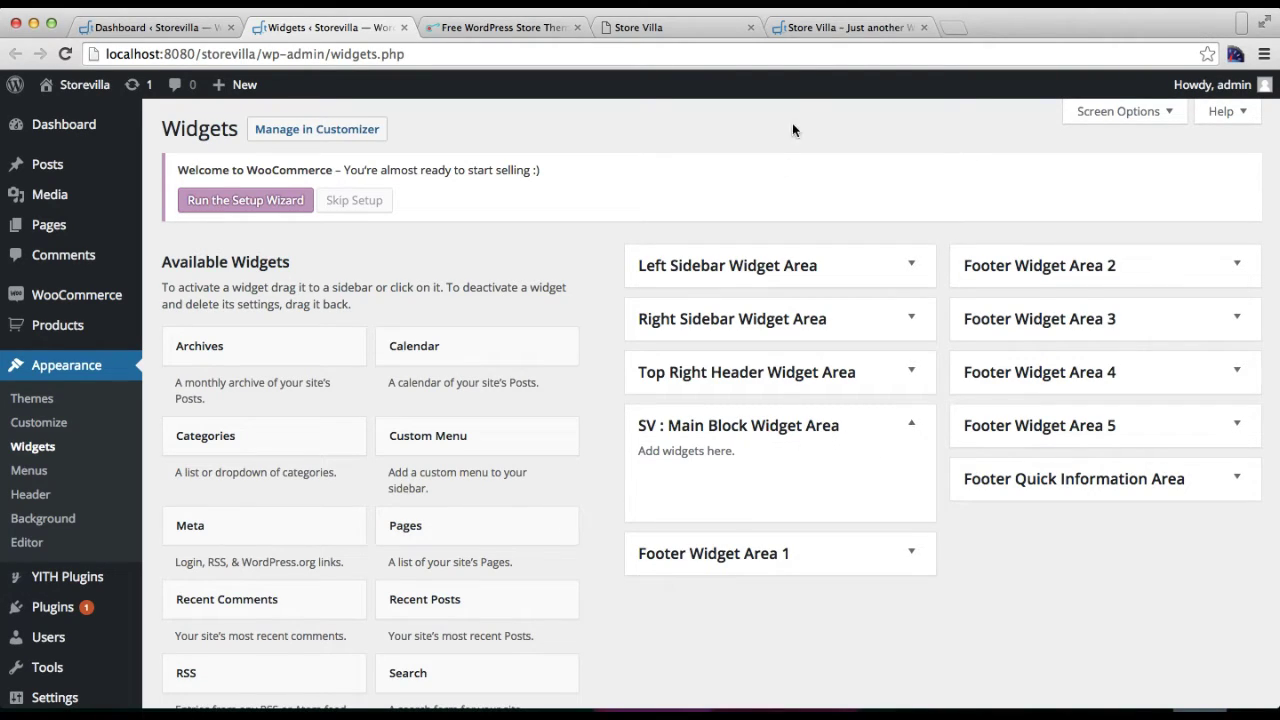
# Step: Review the demo homepage's widget sections again, from testimonials and brand logos back to the Product Category block
pyautogui.click(800, 27)
pyautogui.scroll(-10, 703, 290)
pyautogui.scroll(-10, 703, 290)
pyautogui.scroll(8, 701, 290)
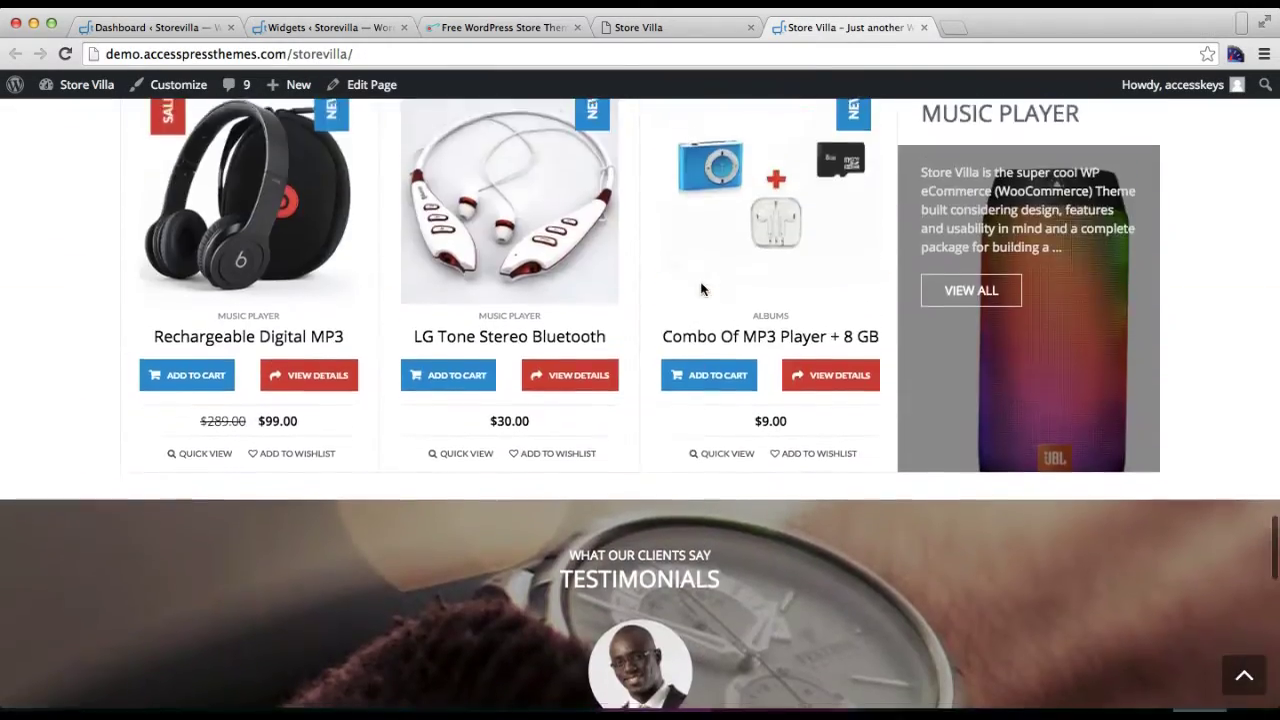
pyautogui.scroll(-2, 701, 290)
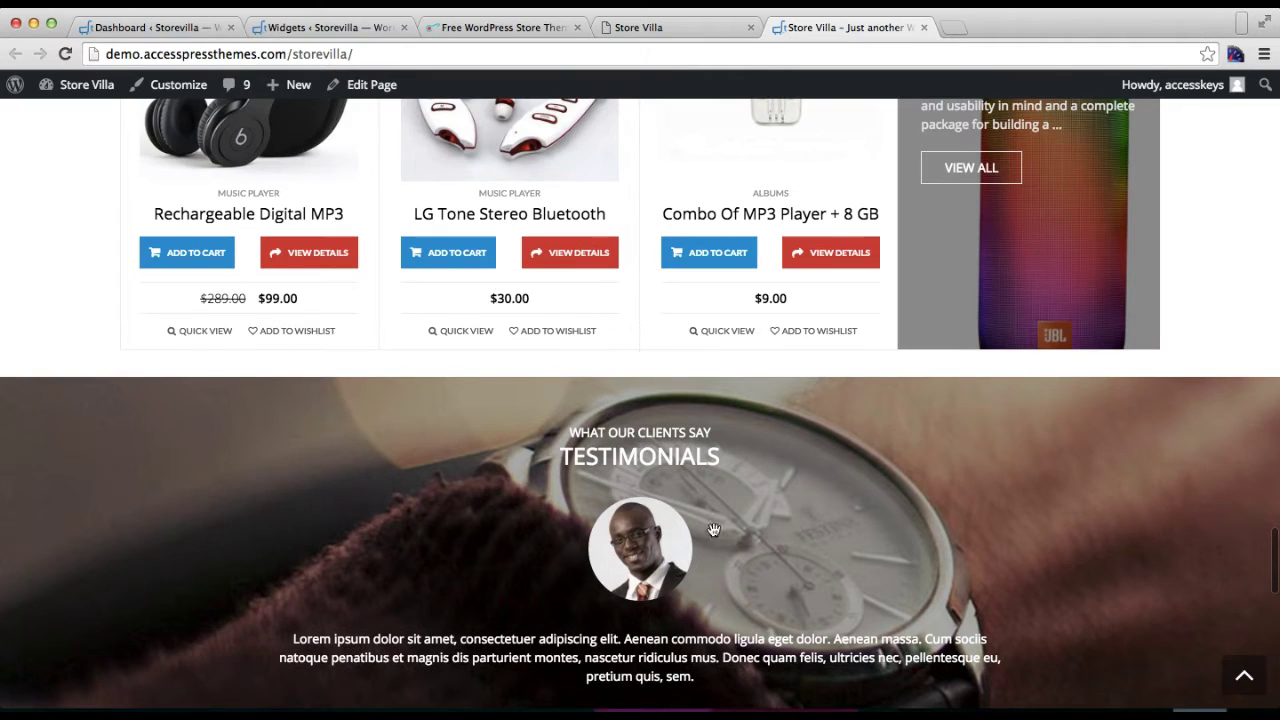
pyautogui.scroll(-4, 699, 507)
pyautogui.scroll(-10, 718, 537)
pyautogui.scroll(8, 718, 537)
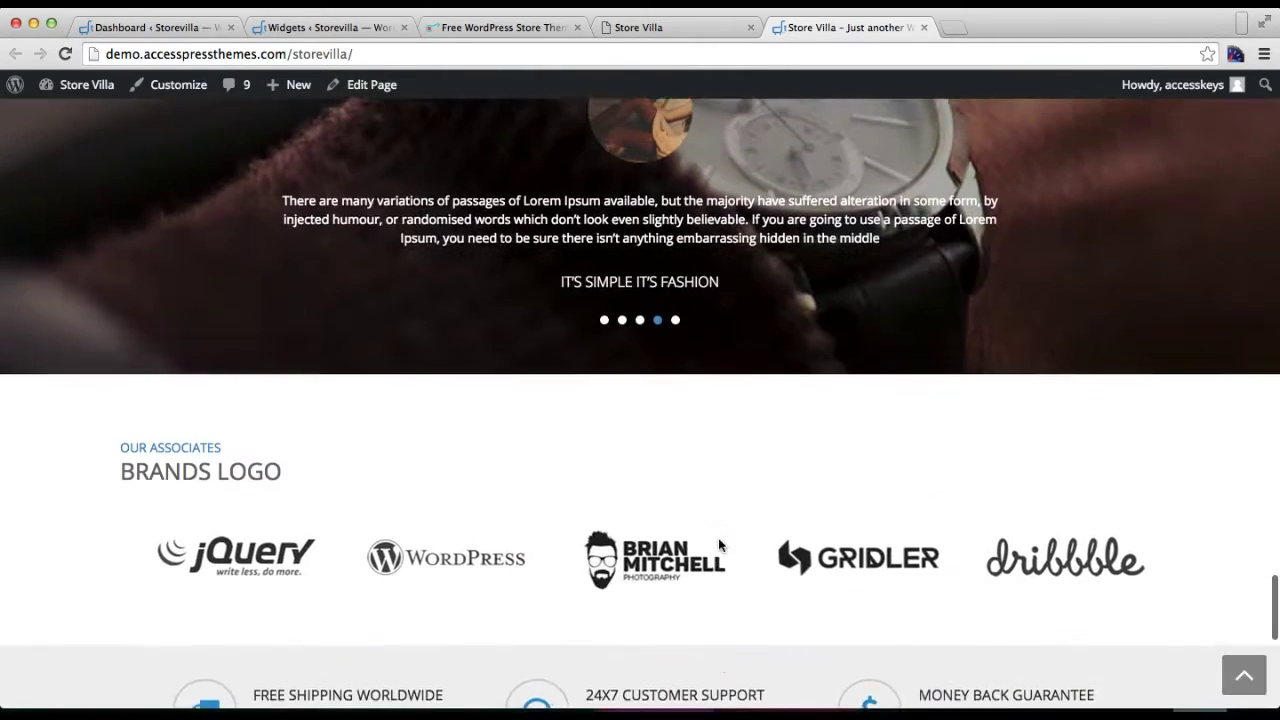
pyautogui.scroll(2, 767, 370)
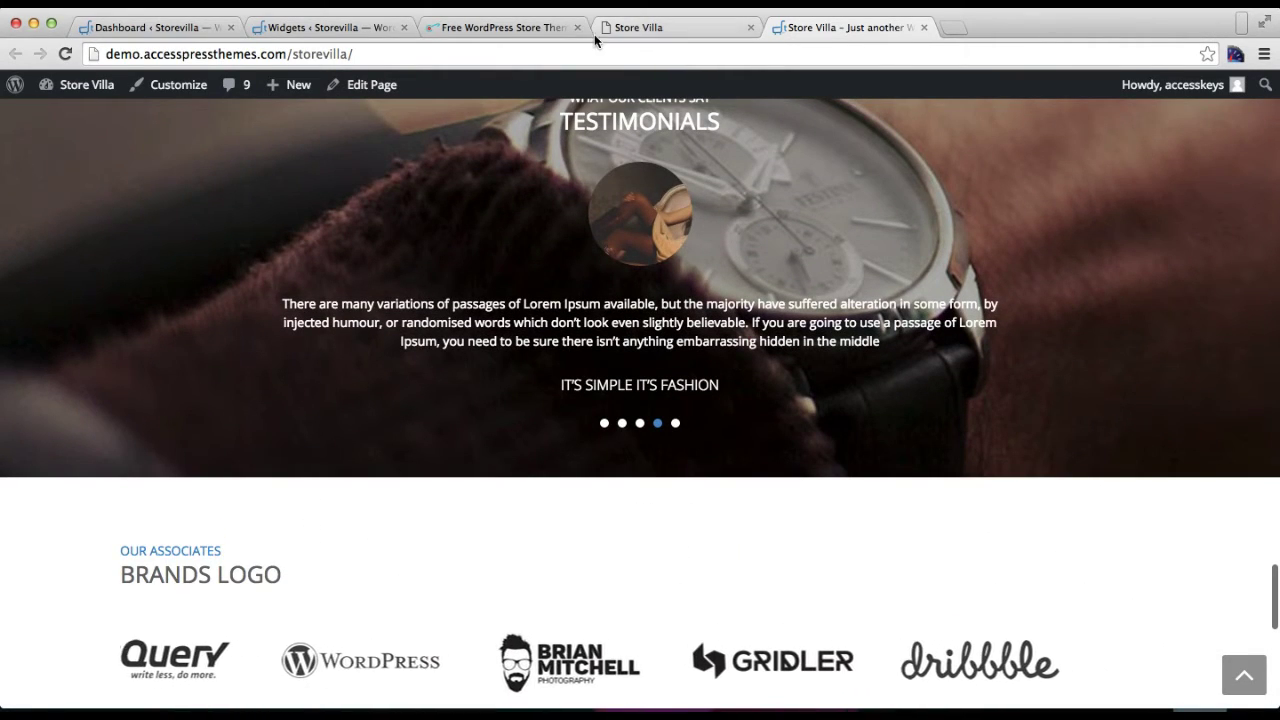
pyautogui.scroll(10, 593, 251)
pyautogui.scroll(12, 590, 251)
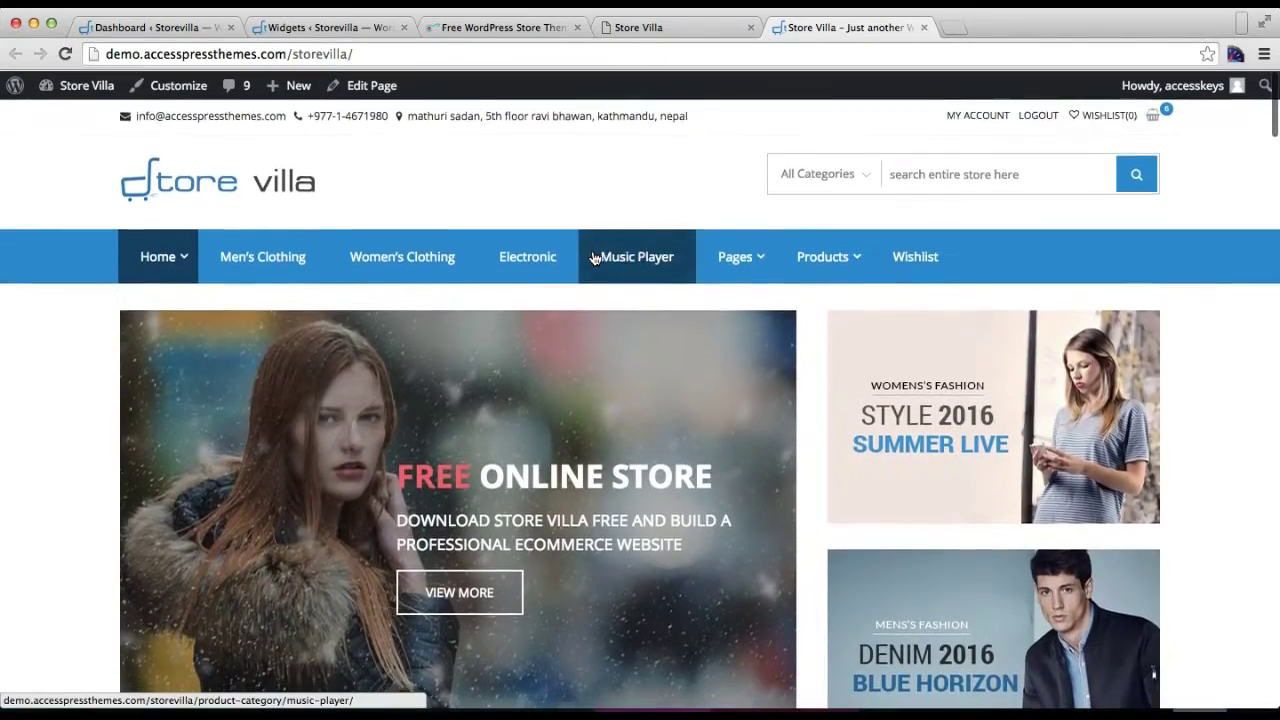
pyautogui.scroll(-6, 591, 257)
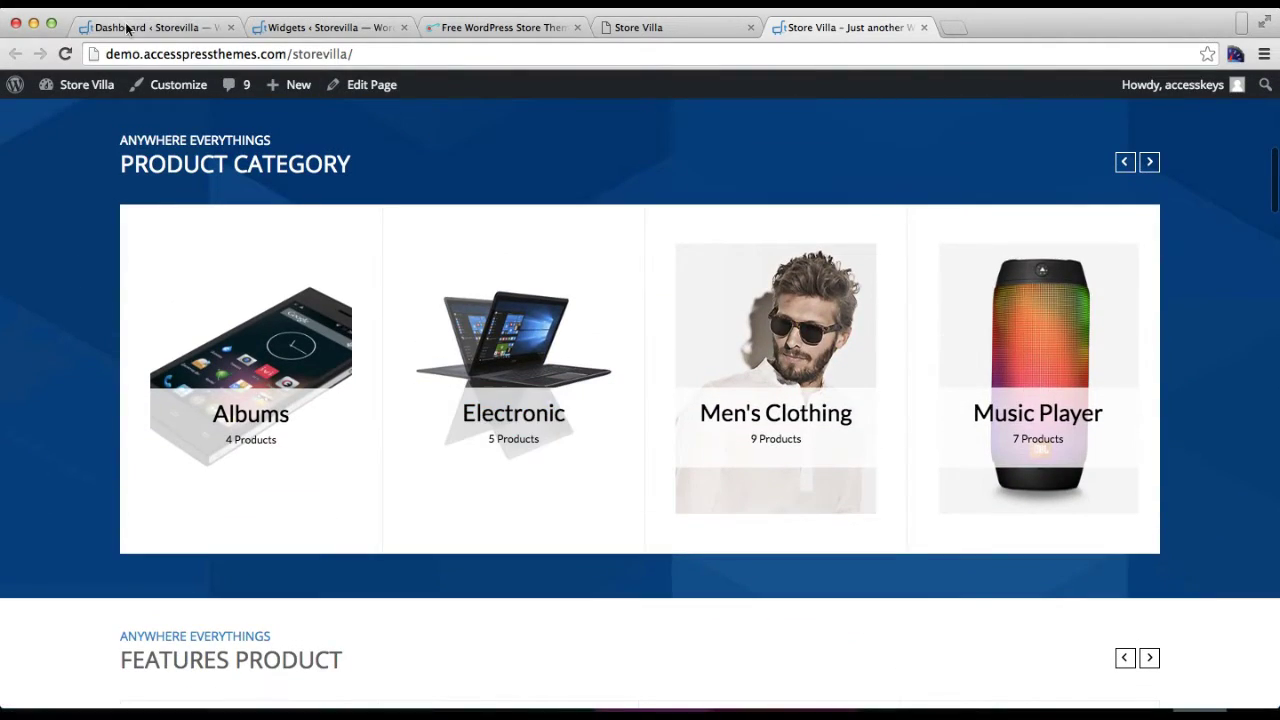
# Step: Add the SV: Woo Category Section widget to the SV : Main Block Widget Area on the local site
pyautogui.click(270, 30)
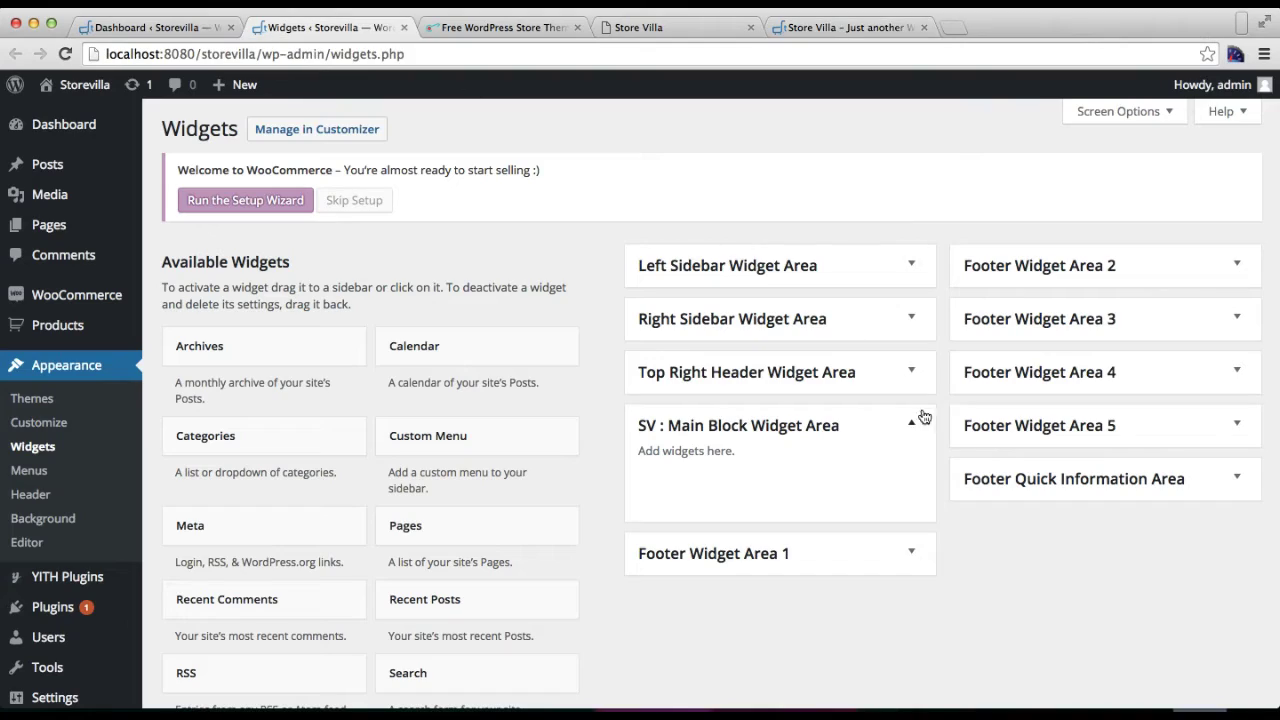
pyautogui.scroll(-2, 822, 456)
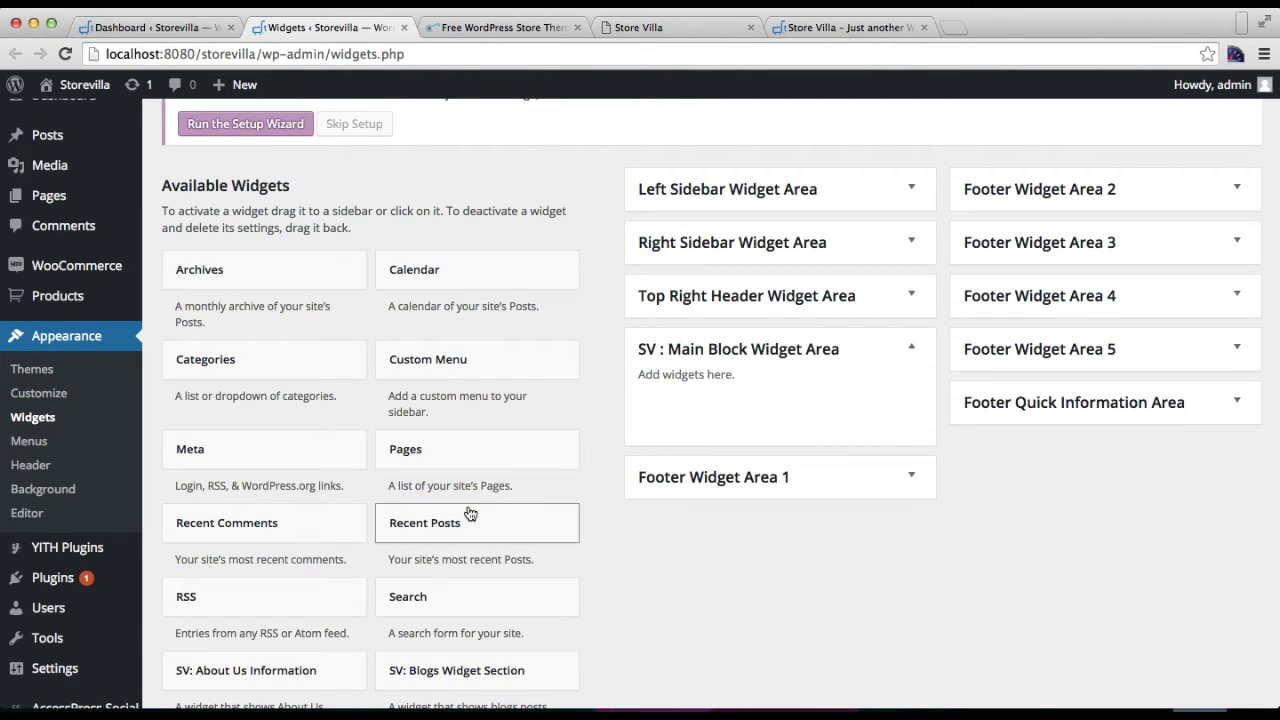
pyautogui.scroll(-9, 483, 485)
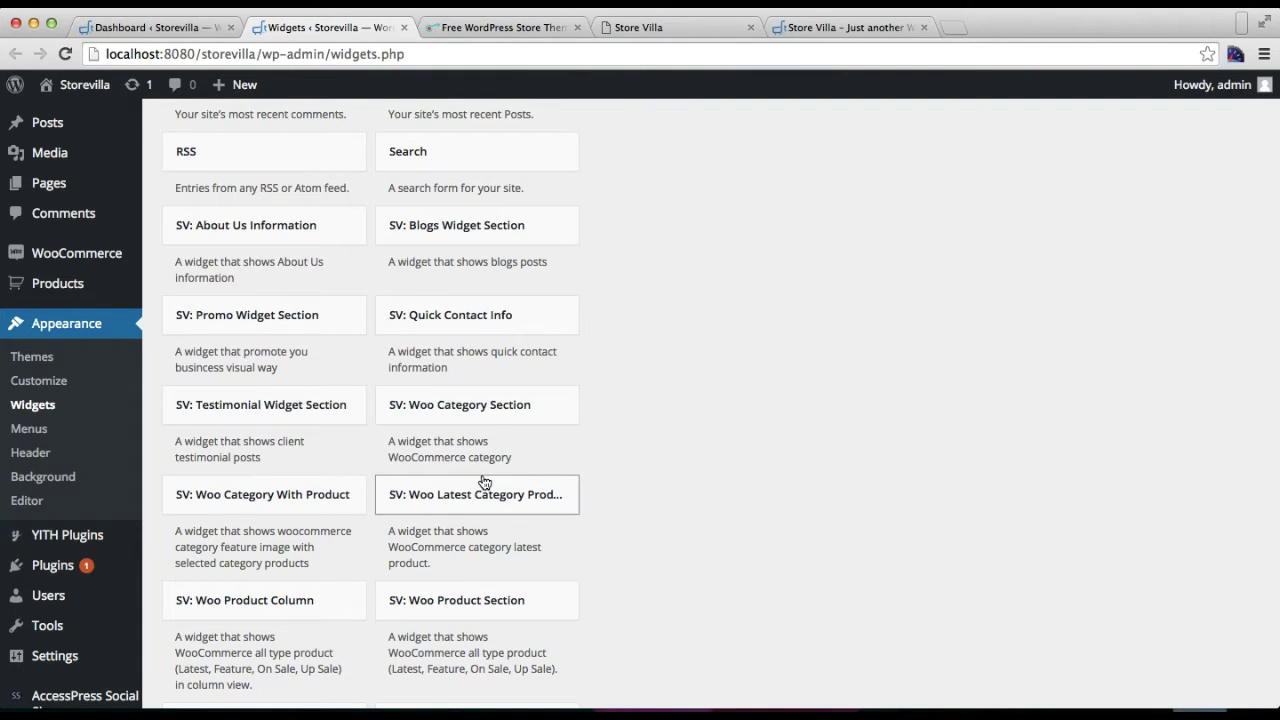
pyautogui.click(479, 412)
pyautogui.scroll(-3, 633, 532)
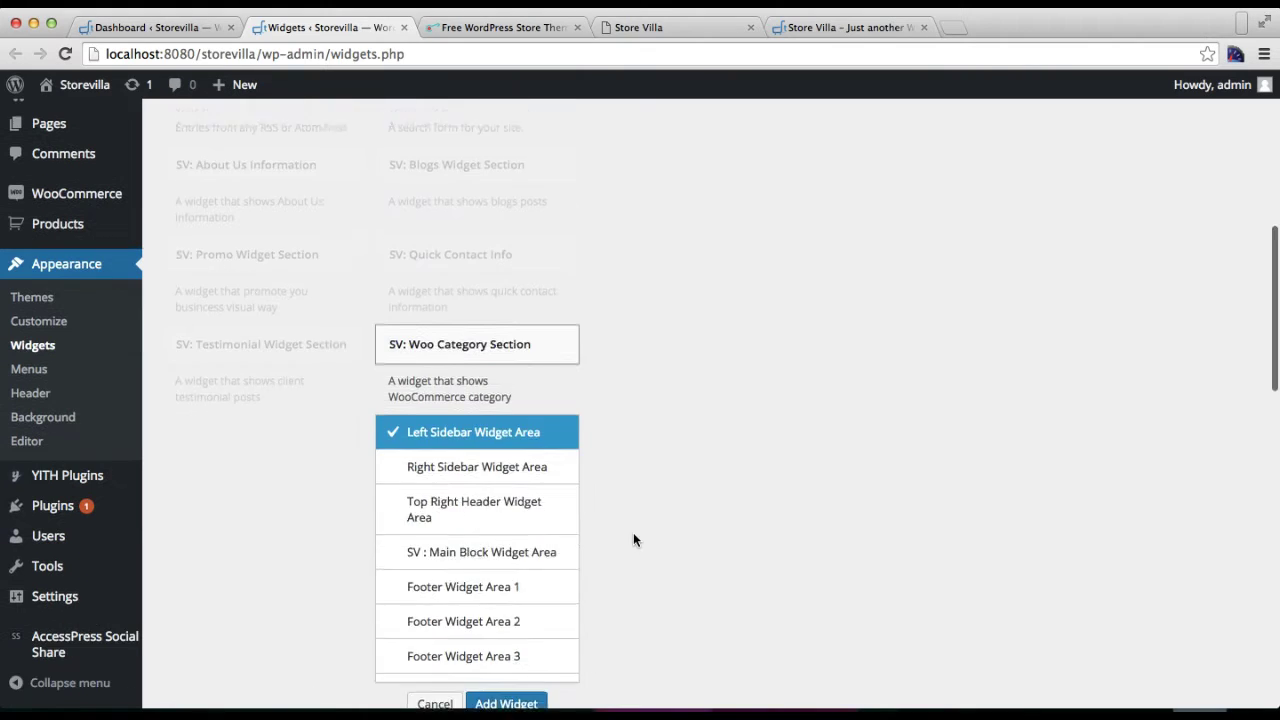
pyautogui.click(486, 485)
pyautogui.click(506, 638)
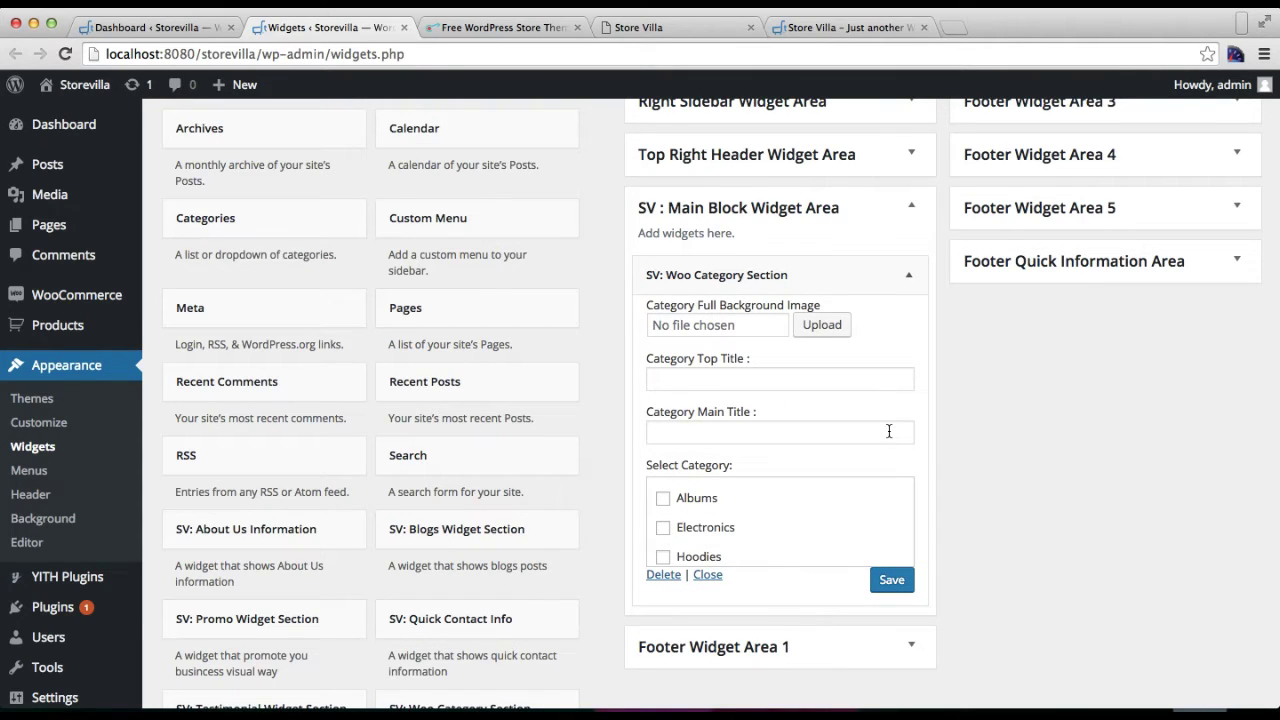
# Step: Review the Woo Category Section widget's settings and compare them with the demo homepage's Product Category block
pyautogui.scroll(-5, 813, 467)
pyautogui.scroll(3, 813, 467)
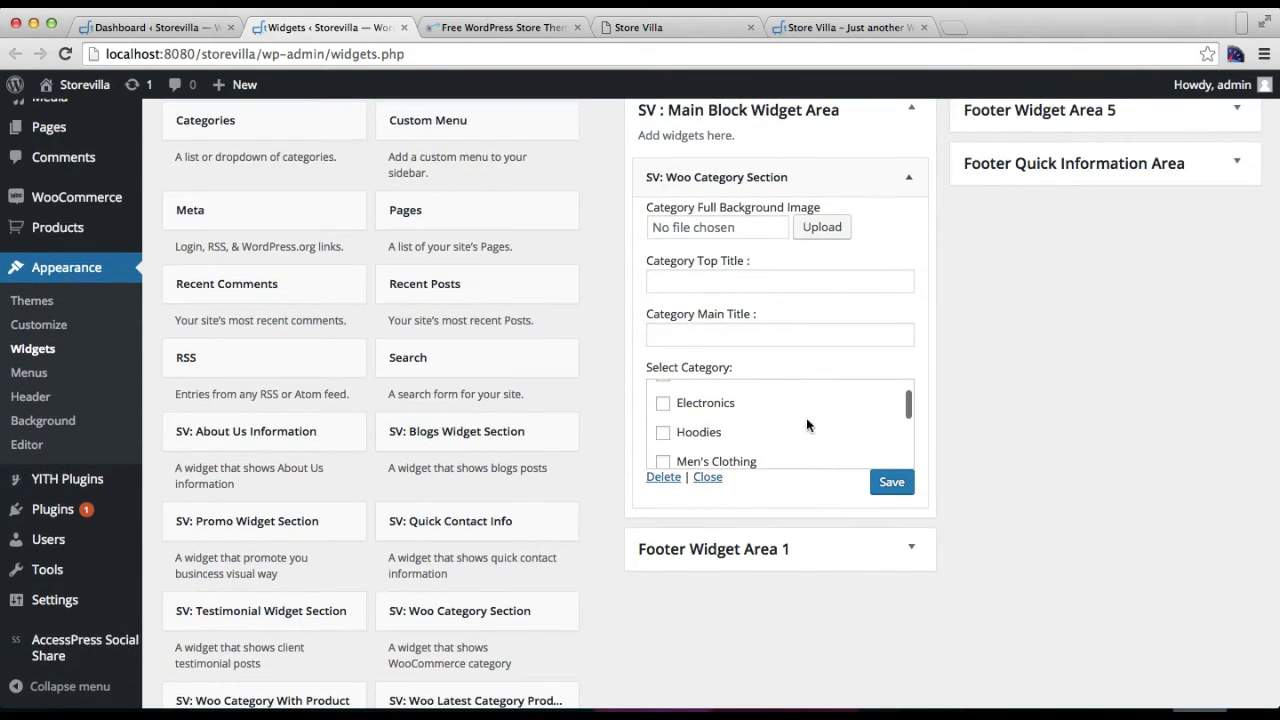
pyautogui.scroll(2, 829, 277)
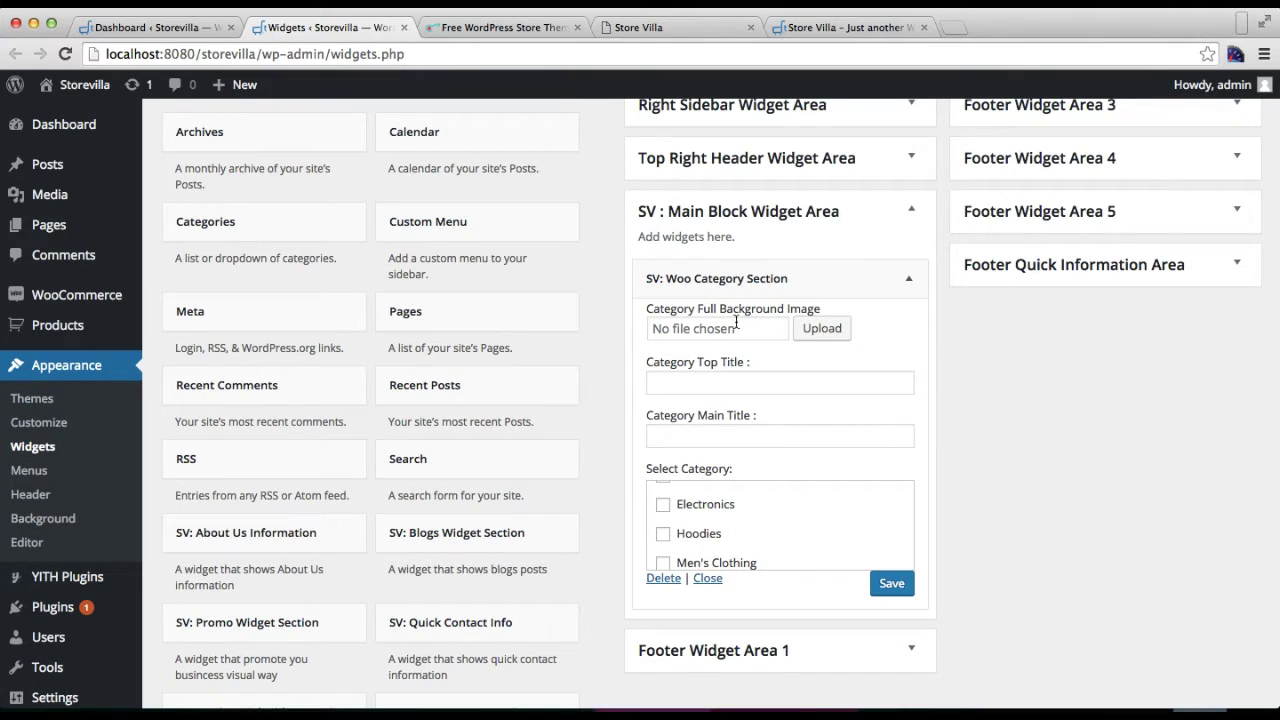
pyautogui.click(835, 27)
pyautogui.scroll(2, 433, 146)
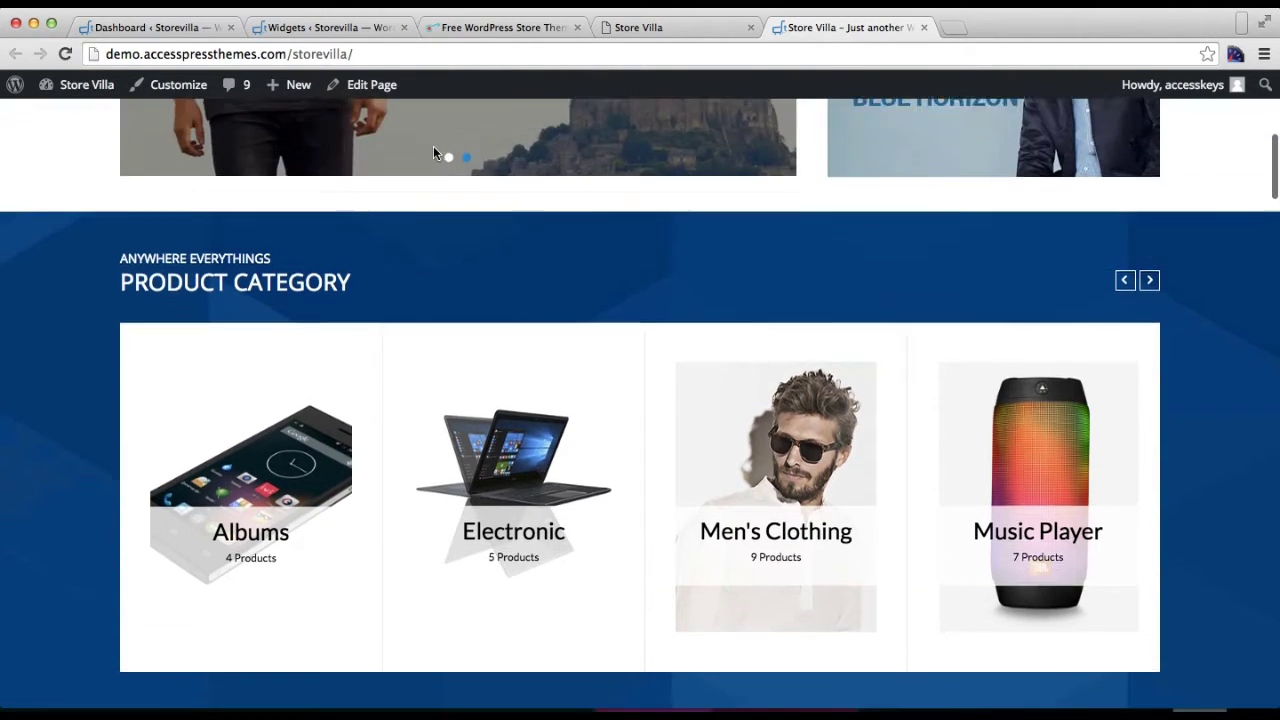
# Step: On the local Widgets page, set categorybg-1024x294.jpg from the media library as the Woo Category Section widget's full background image
pyautogui.click(322, 22)
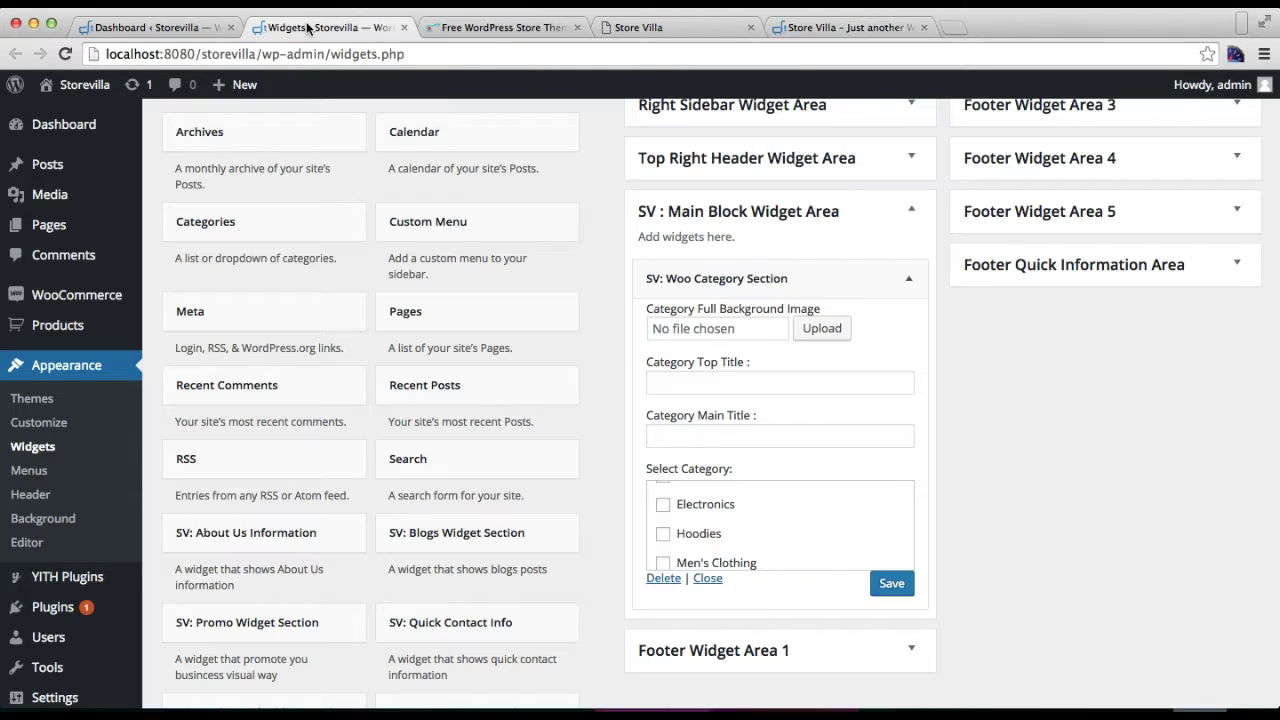
pyautogui.click(826, 327)
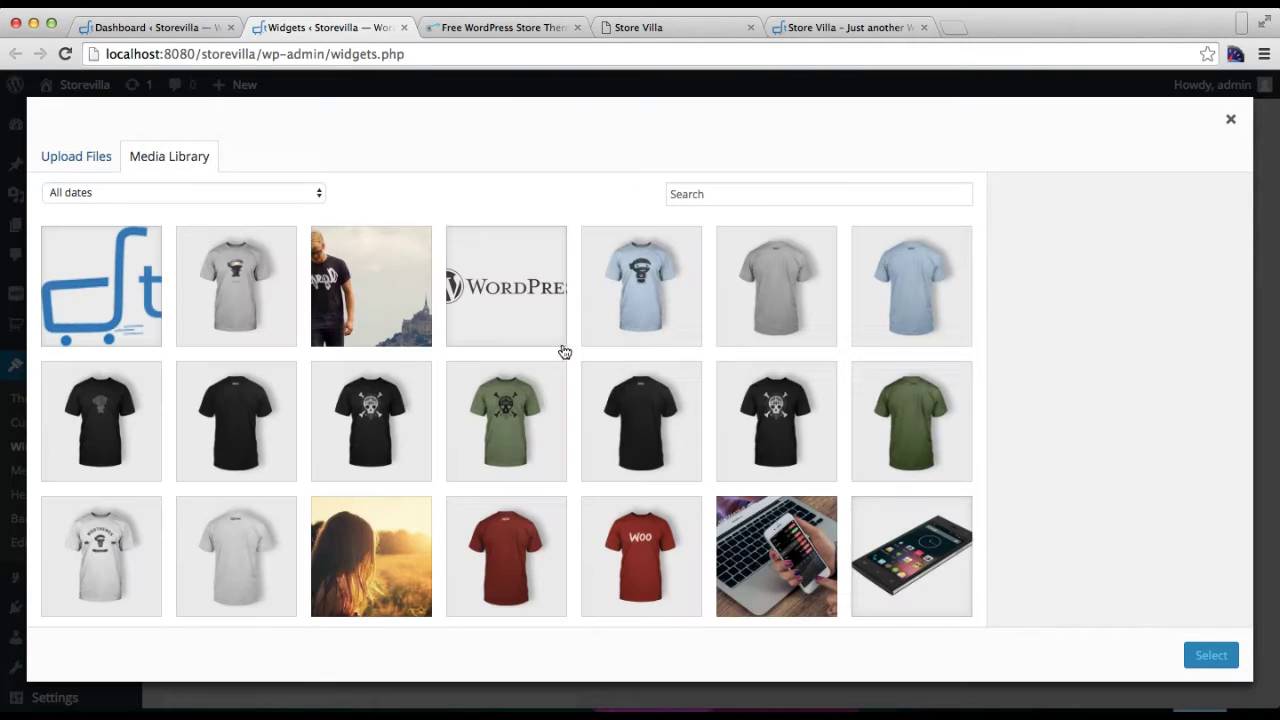
pyautogui.scroll(-10, 466, 412)
pyautogui.scroll(-4, 466, 412)
pyautogui.scroll(2, 466, 412)
pyautogui.scroll(-2, 466, 412)
pyautogui.click(90, 162)
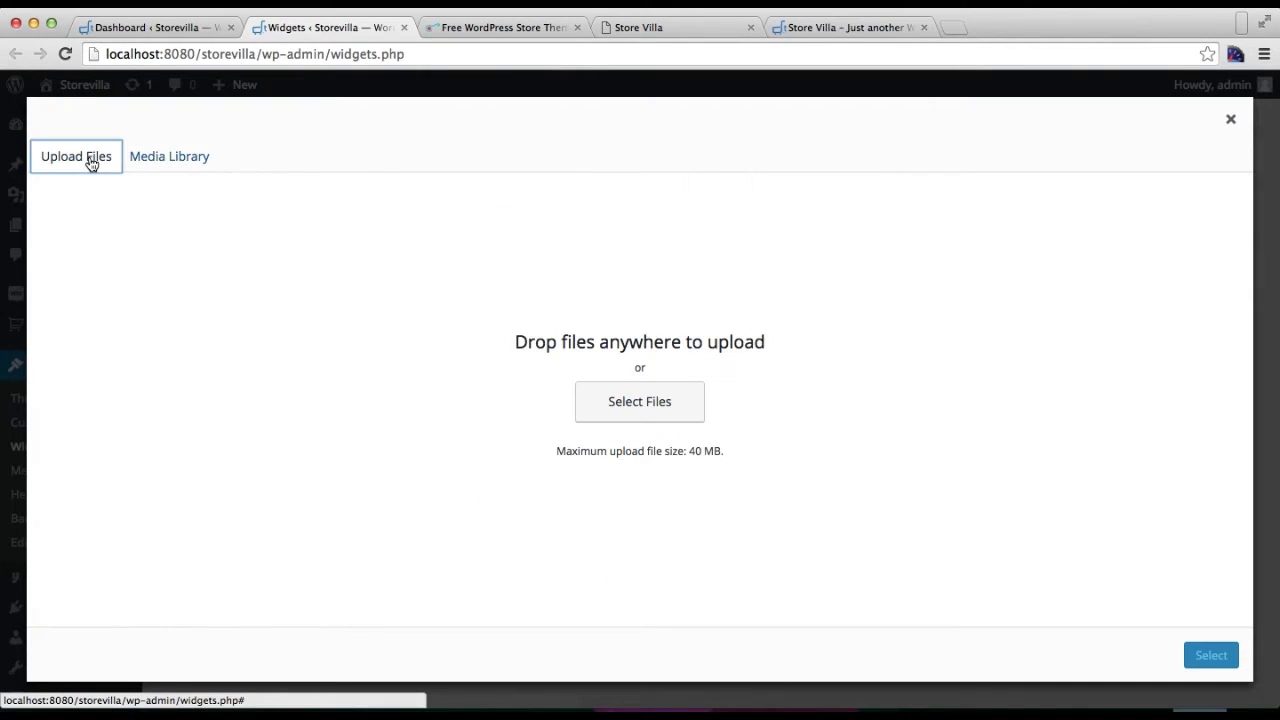
pyautogui.click(158, 171)
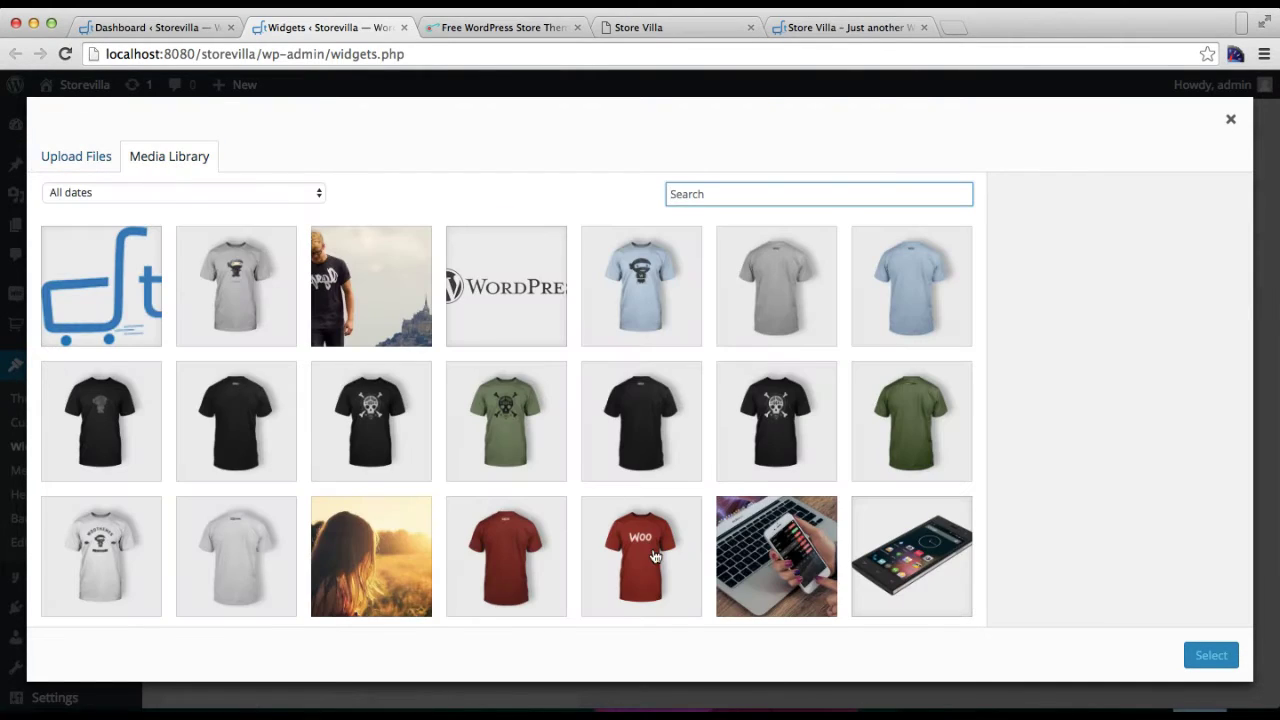
pyautogui.scroll(-15, 655, 556)
pyautogui.scroll(-2, 655, 556)
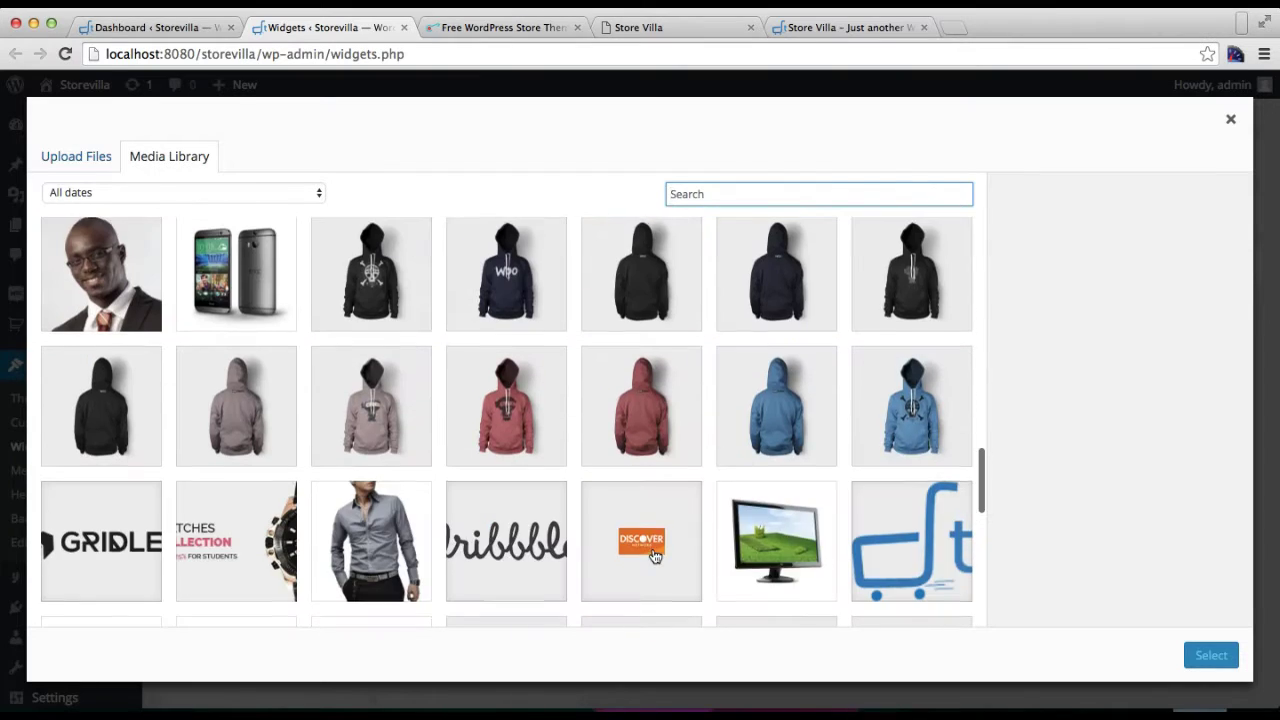
pyautogui.scroll(6, 655, 556)
pyautogui.scroll(8, 655, 556)
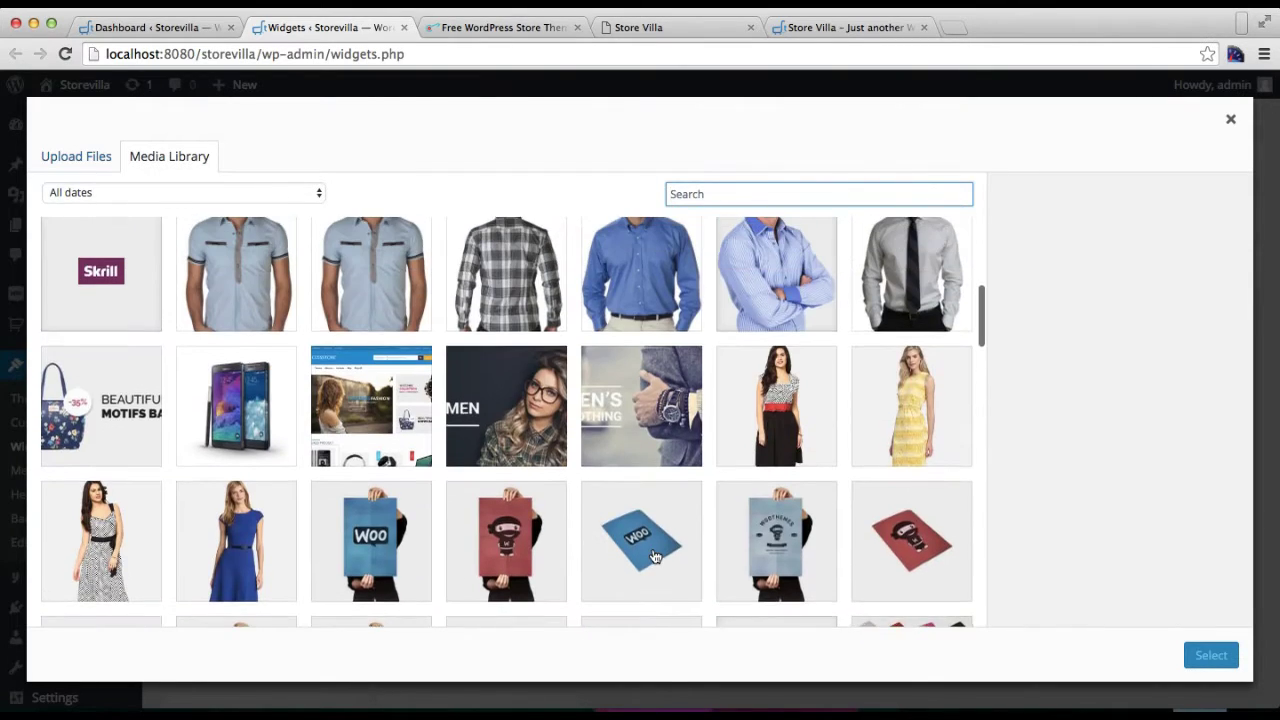
pyautogui.scroll(-10, 655, 556)
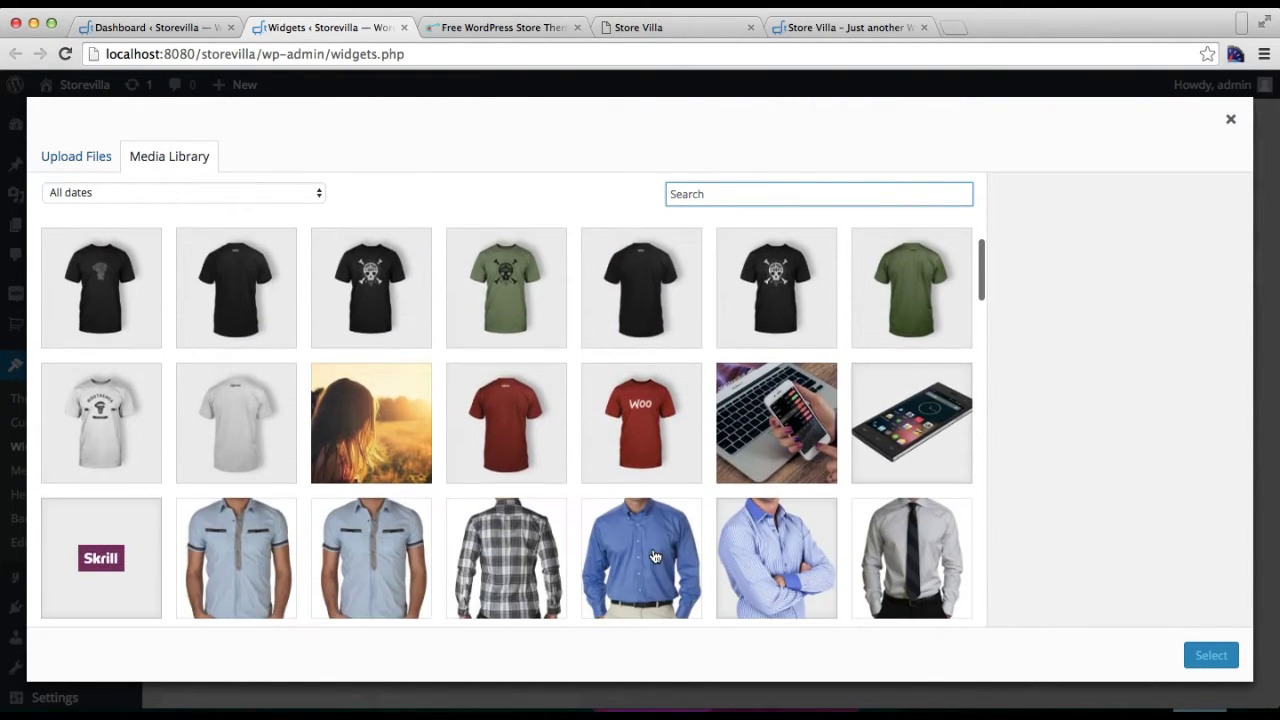
pyautogui.scroll(-10, 655, 556)
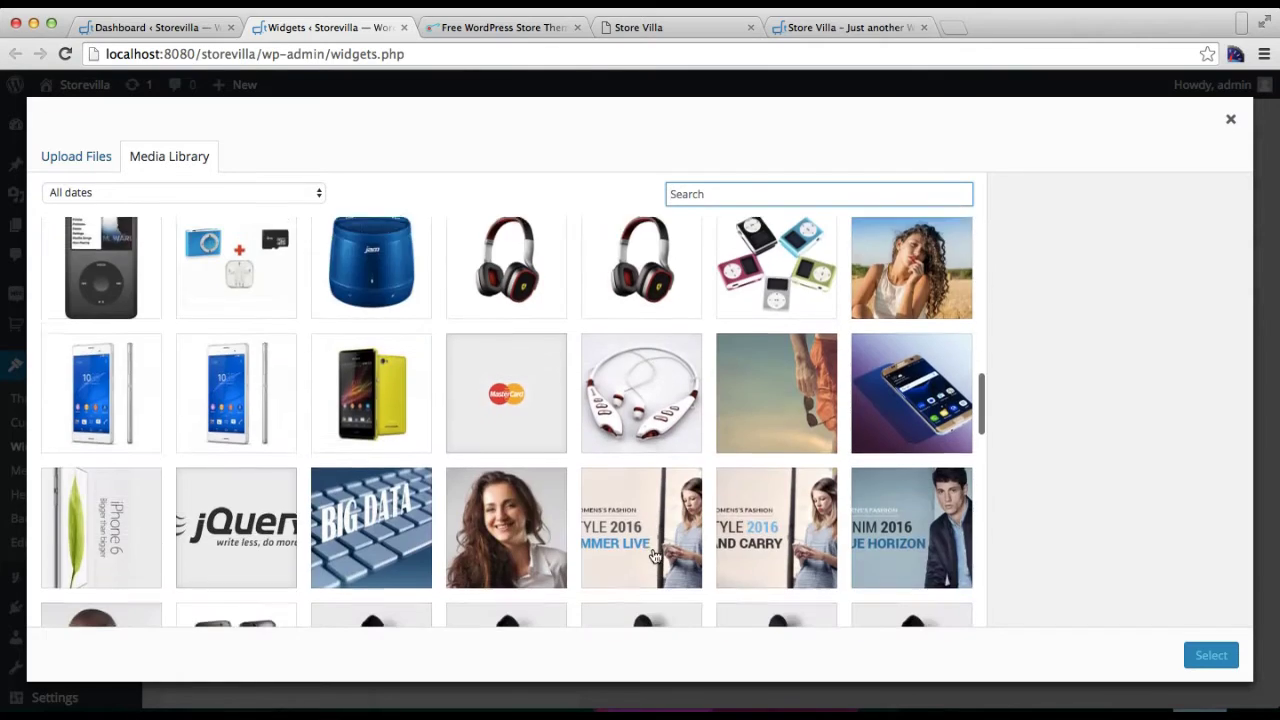
pyautogui.scroll(-5, 655, 556)
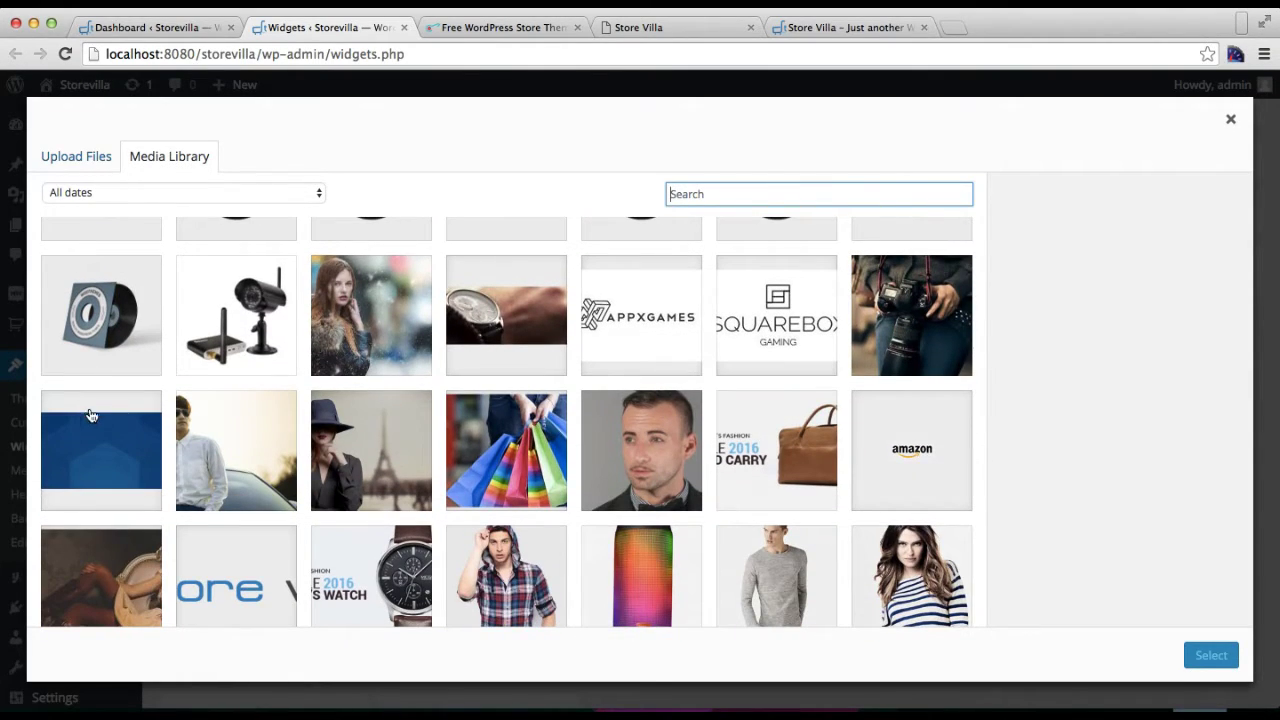
pyautogui.click(100, 428)
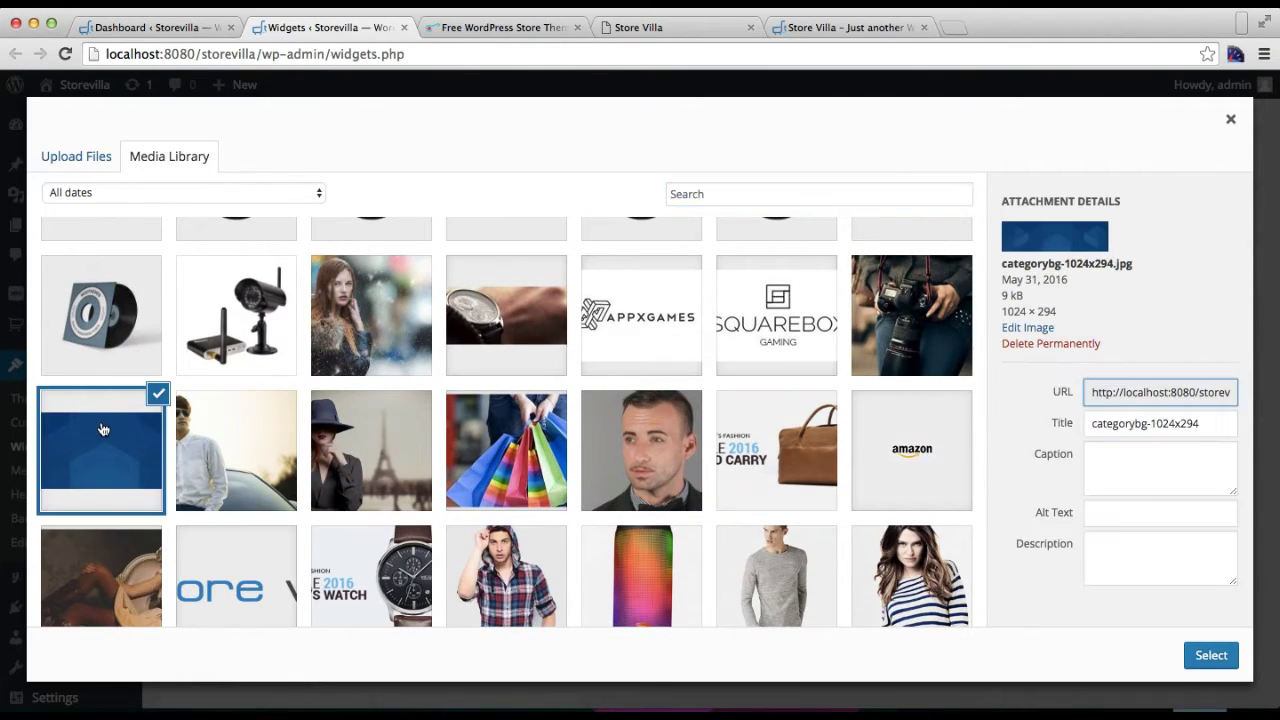
pyautogui.click(1200, 656)
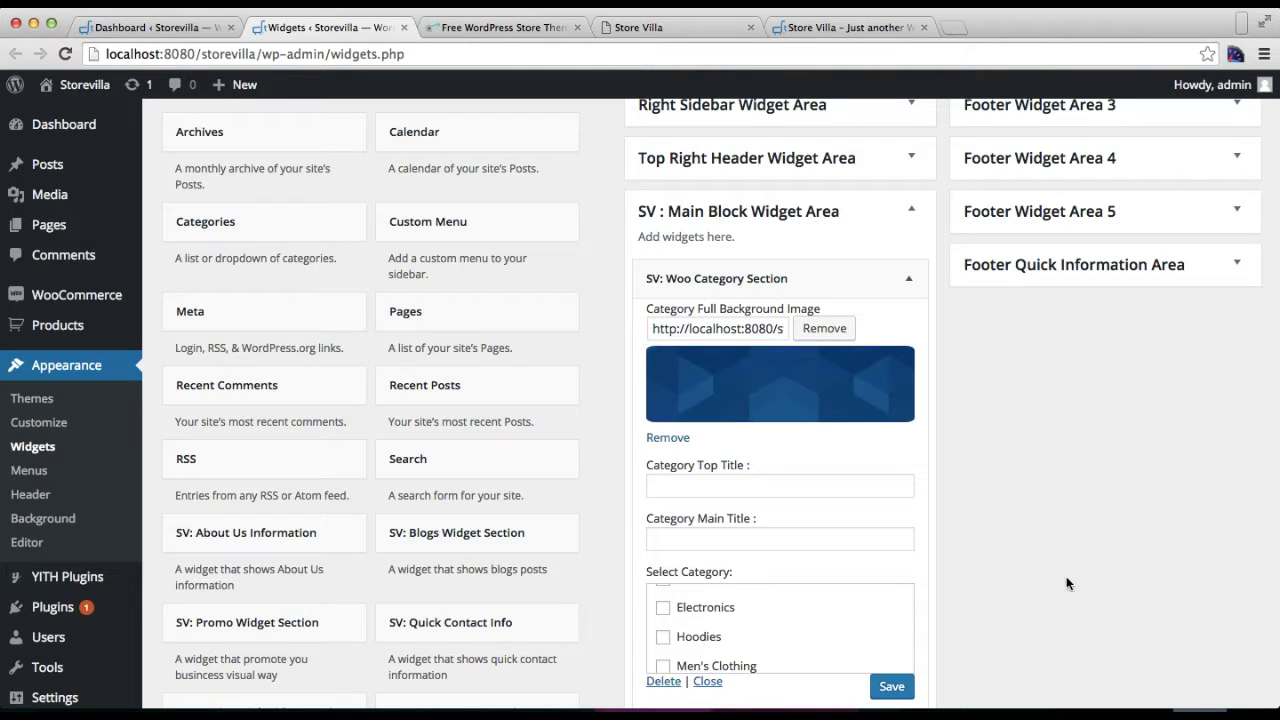
# Step: Set the widget's Category Top Title to "Anything and Everything" and its Category Main Title to "Latest Products"
pyautogui.scroll(-2, 816, 518)
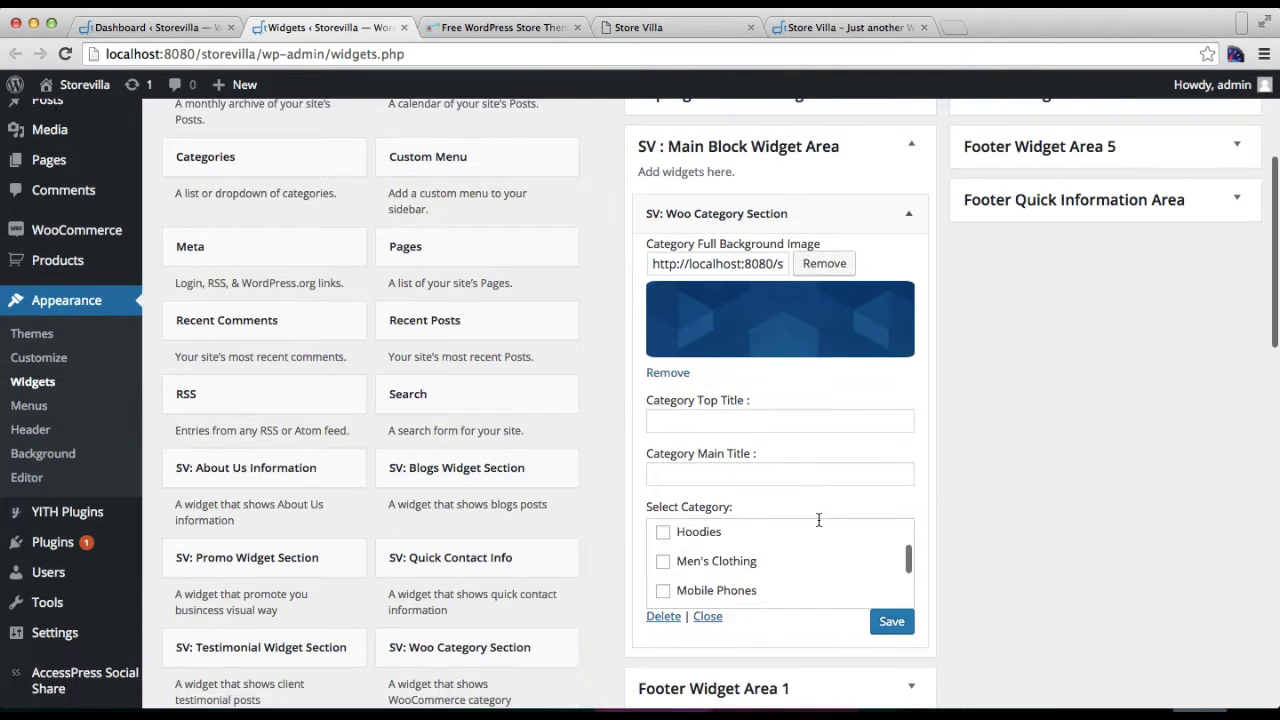
pyautogui.click(714, 419)
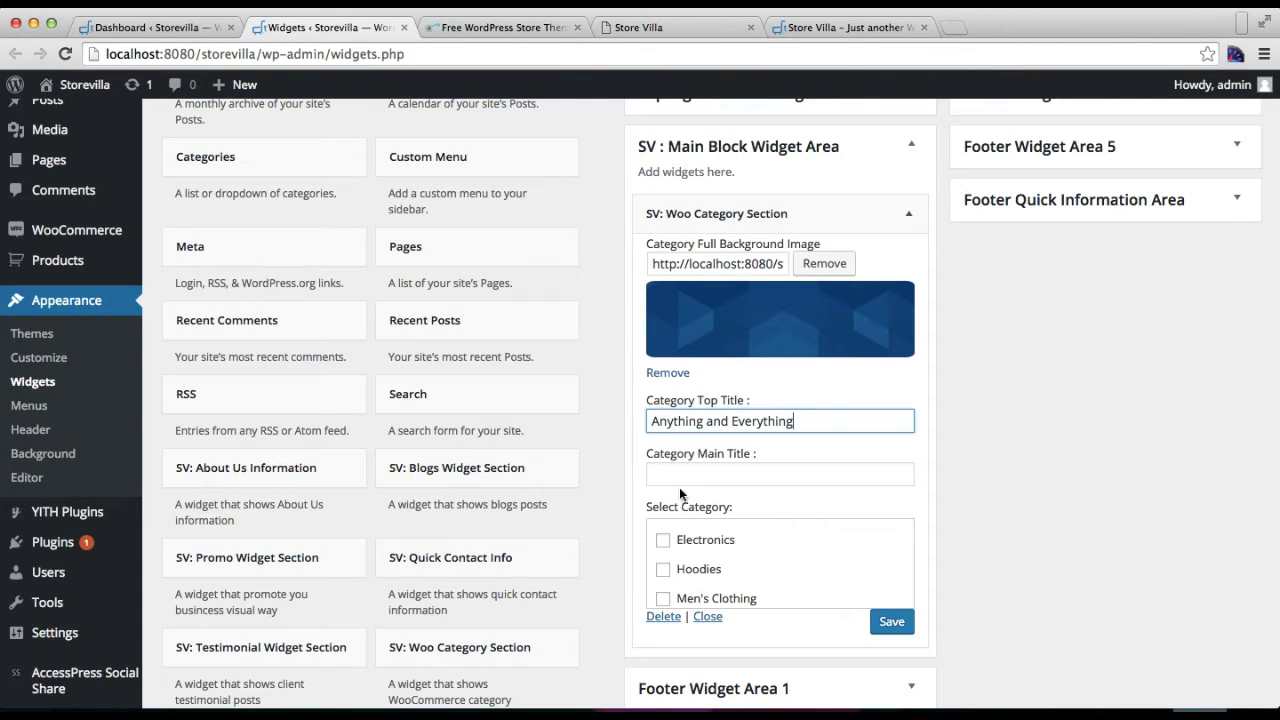
pyautogui.click(708, 478)
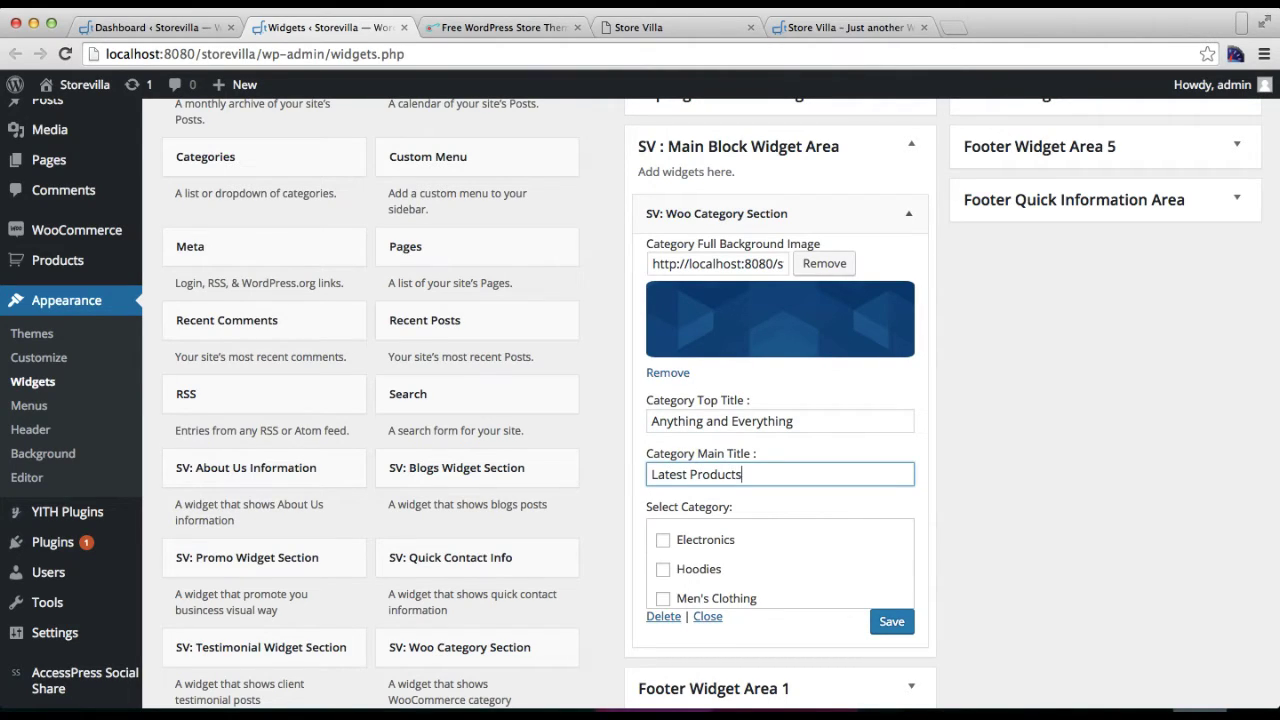
# Step: Select the Albums, Electronics, Men's Clothing, Mobile Phones and Woman's Clothing categories for the Woo Category Section widget
pyautogui.scroll(-2, 749, 534)
pyautogui.scroll(5, 744, 538)
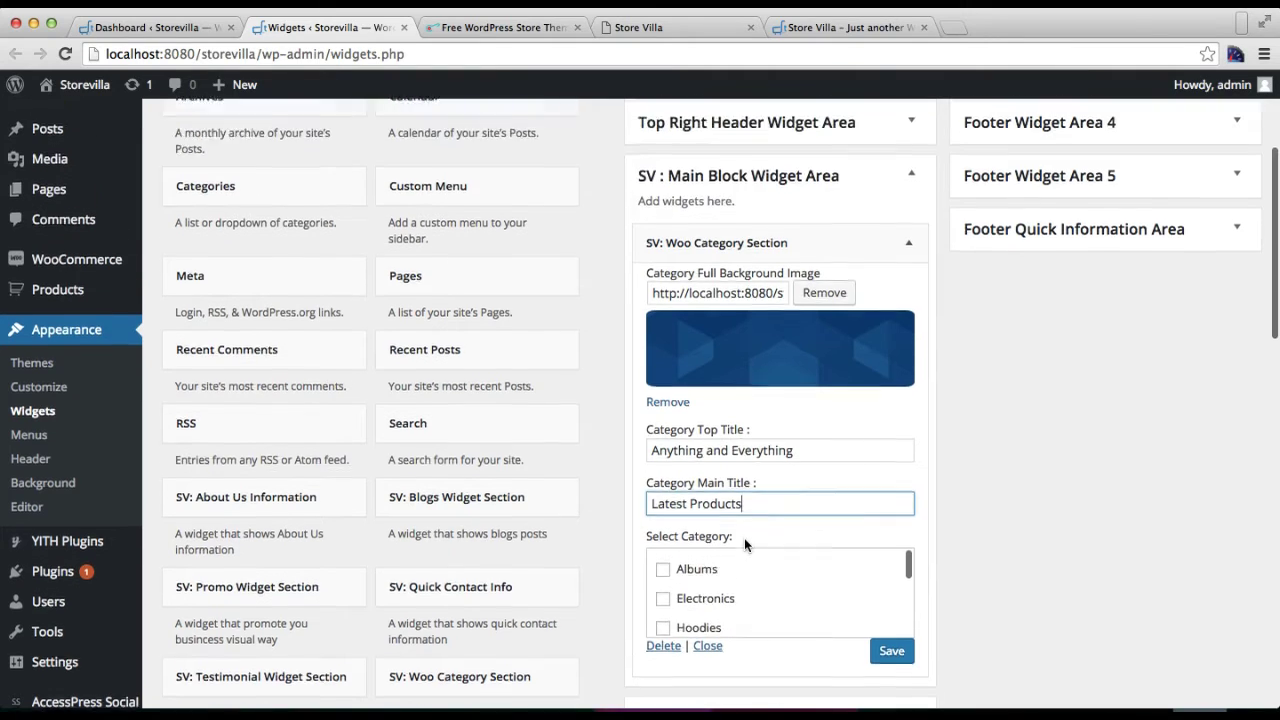
pyautogui.scroll(-5, 744, 538)
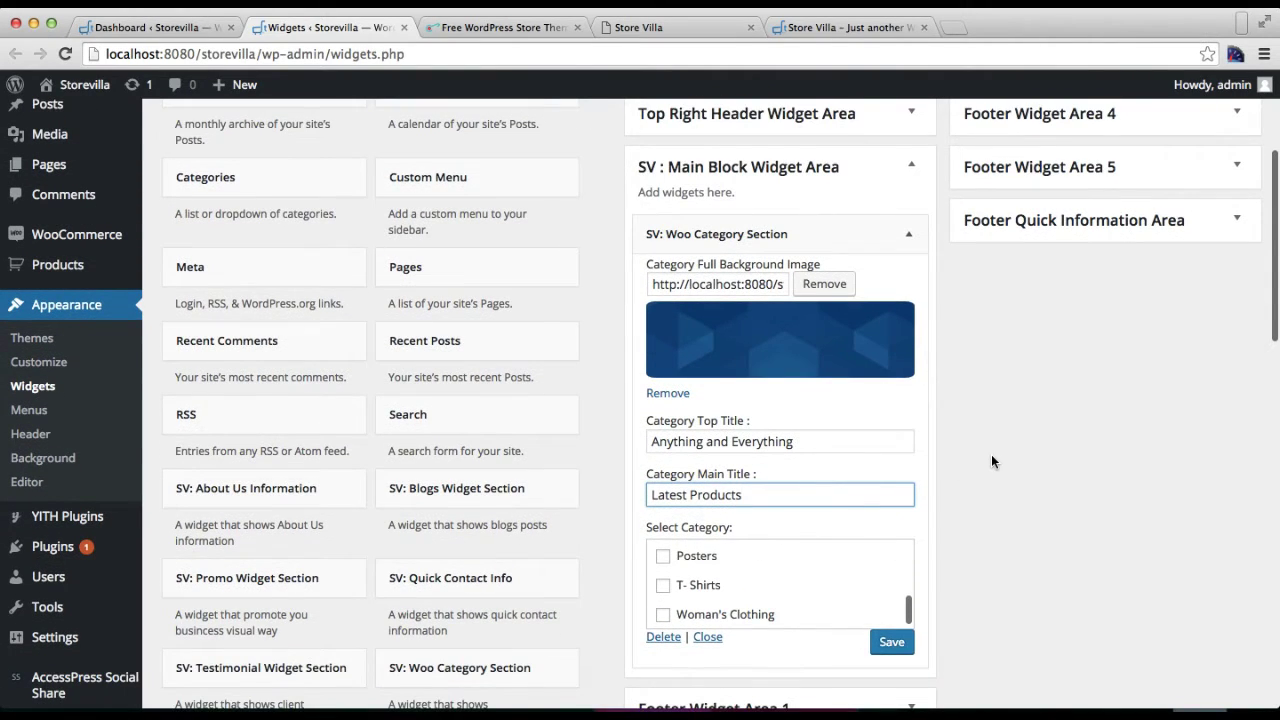
pyautogui.scroll(-4, 991, 461)
pyautogui.scroll(2, 720, 386)
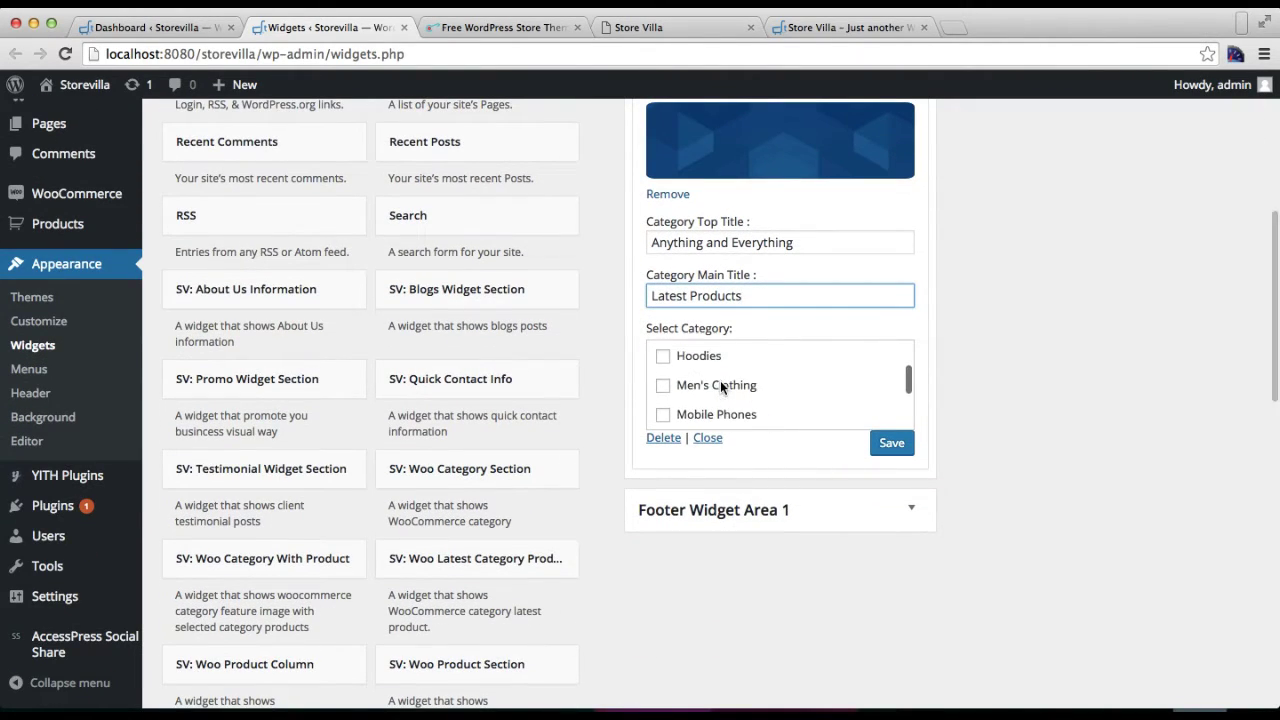
pyautogui.click(663, 388)
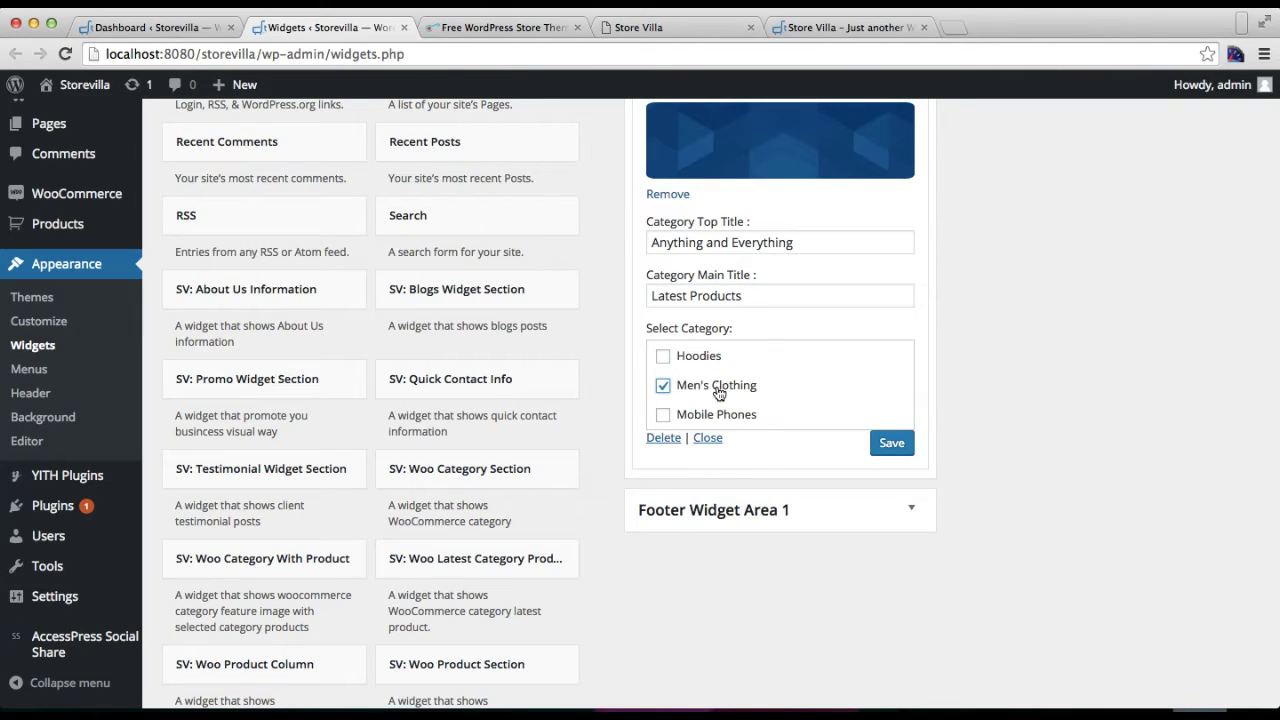
pyautogui.scroll(-1, 714, 391)
pyautogui.click(667, 399)
pyautogui.scroll(-3, 670, 400)
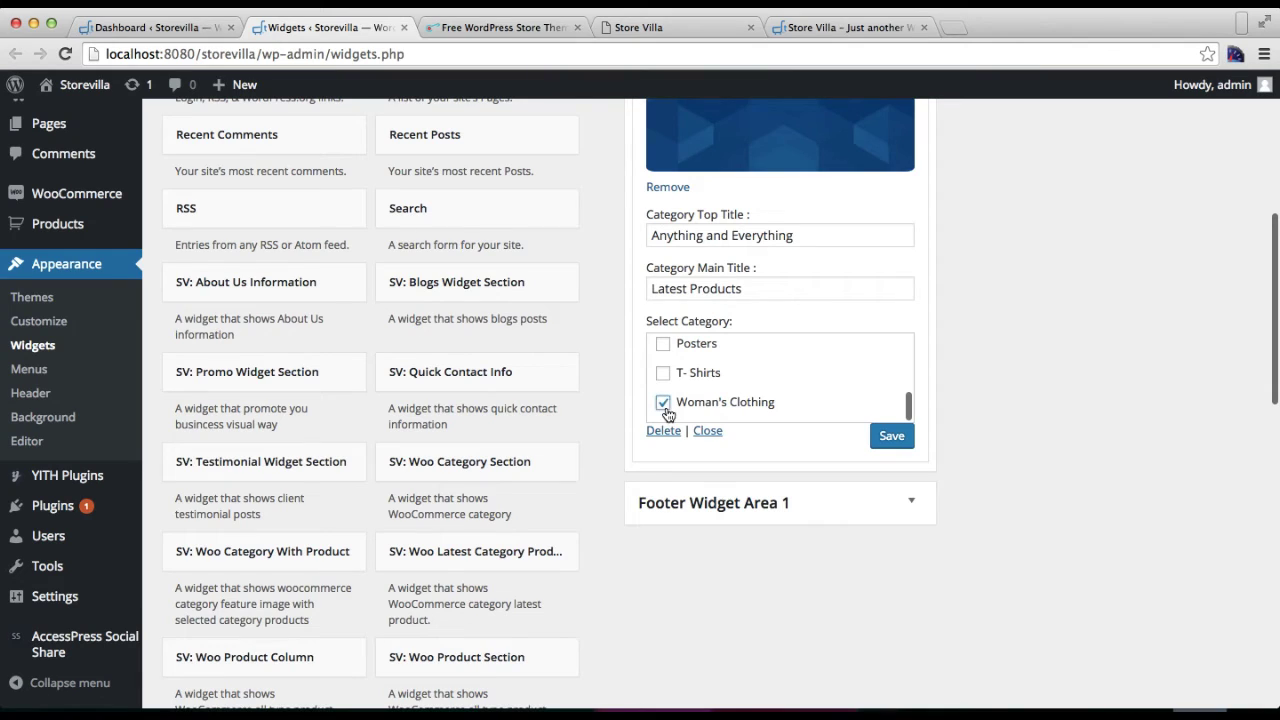
pyautogui.scroll(-1, 716, 404)
pyautogui.scroll(3, 715, 390)
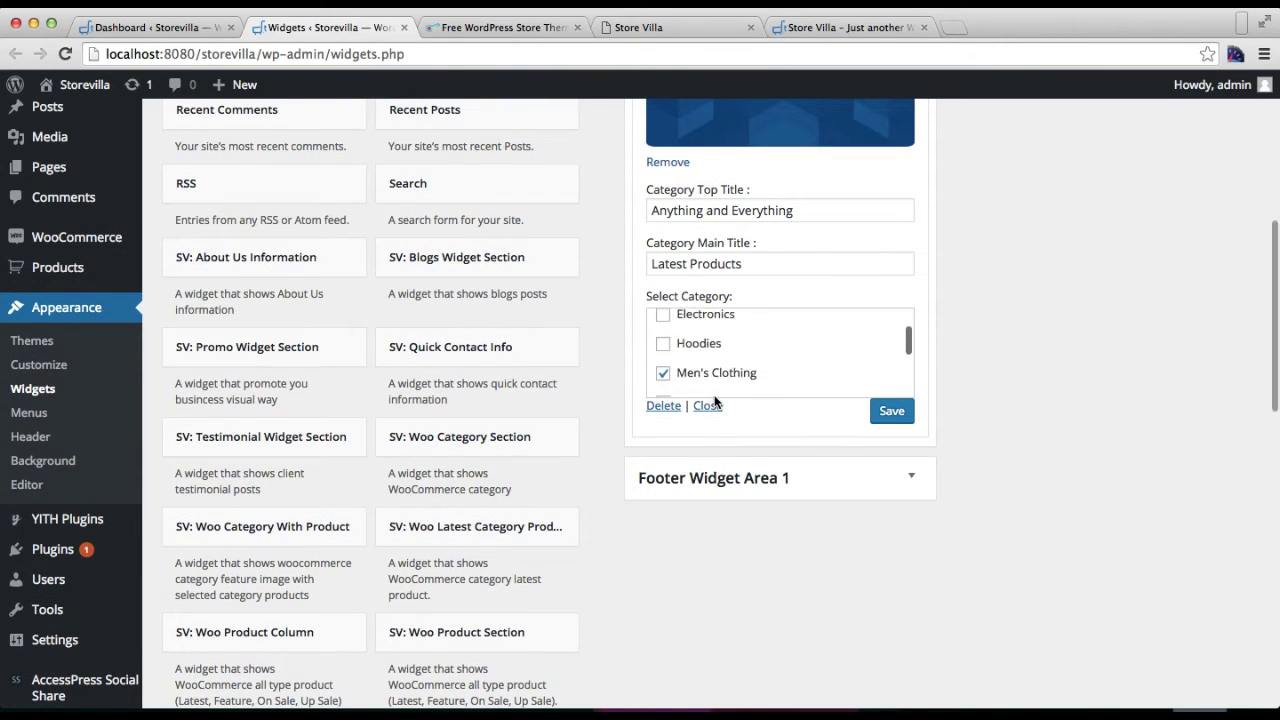
pyautogui.scroll(1, 714, 400)
pyautogui.scroll(3, 700, 350)
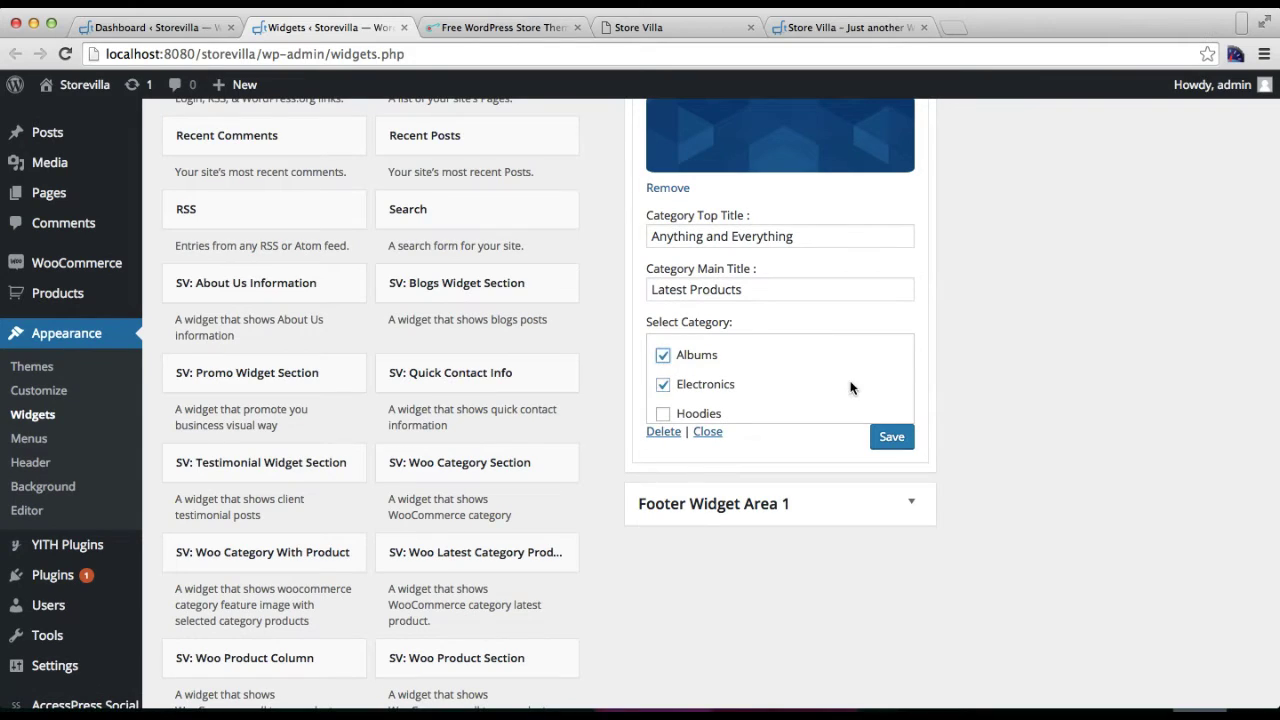
# Step: Save the Woo Category Section widget and collapse its settings
pyautogui.click(898, 436)
pyautogui.click(707, 432)
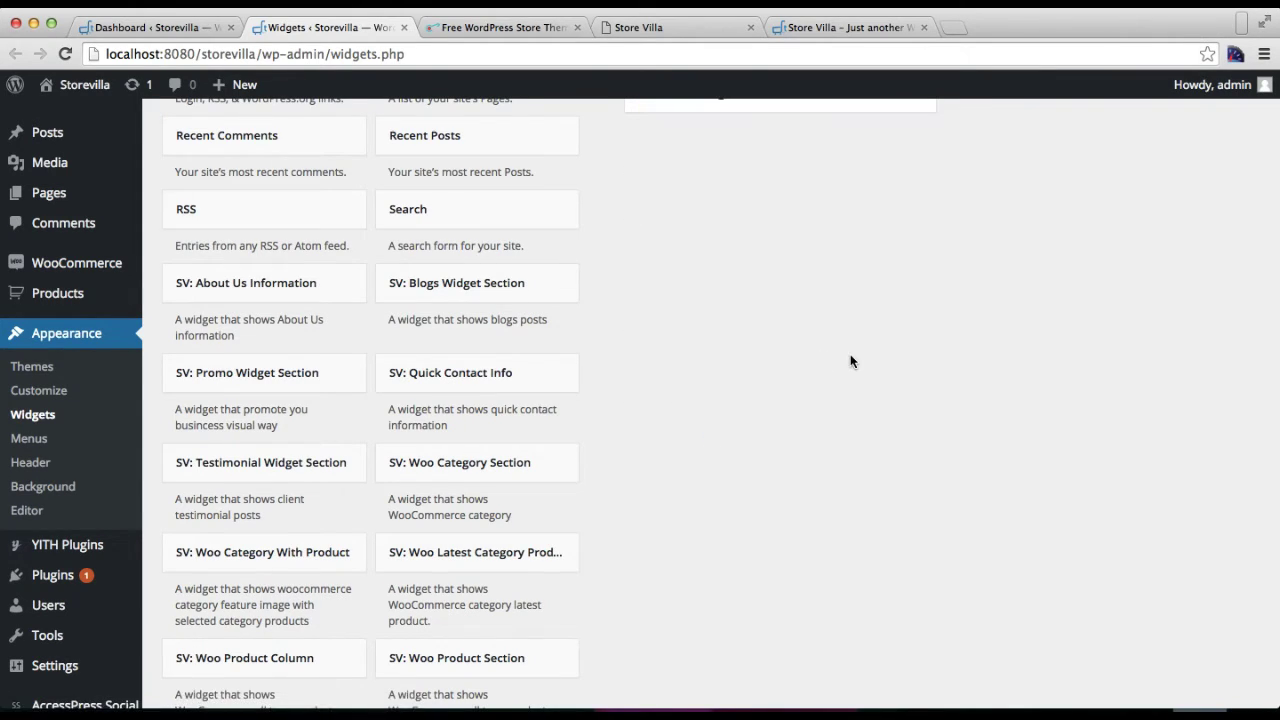
pyautogui.scroll(8, 851, 361)
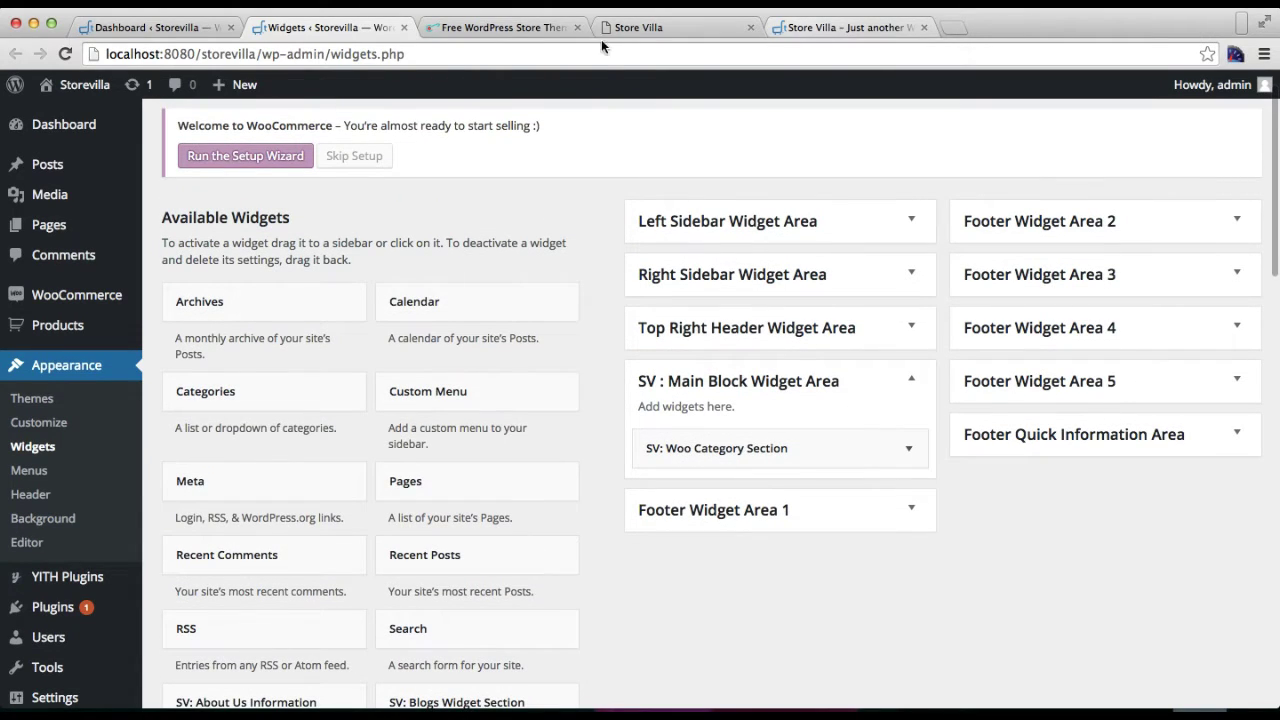
# Step: Open the local Storevilla site's homepage in a new tab and switch to it
pyautogui.moveTo(85, 85)
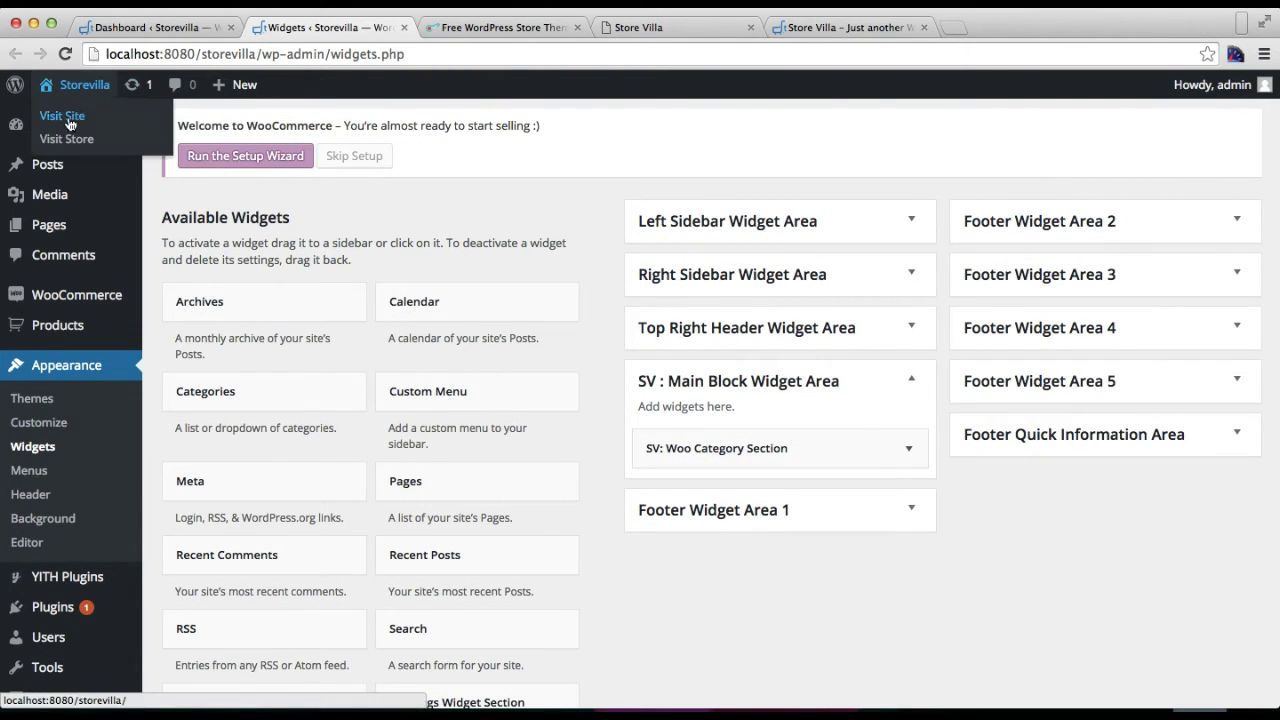
pyautogui.rightClick(69, 124)
pyautogui.click(100, 127)
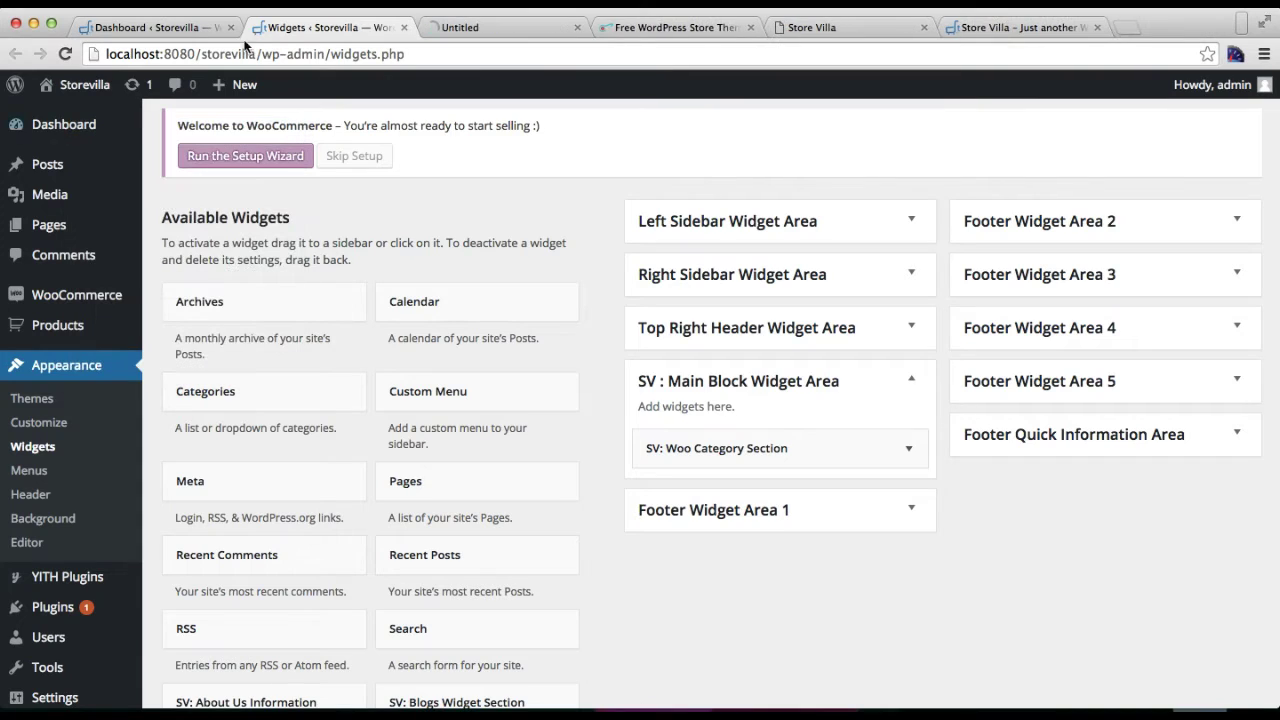
pyautogui.click(480, 27)
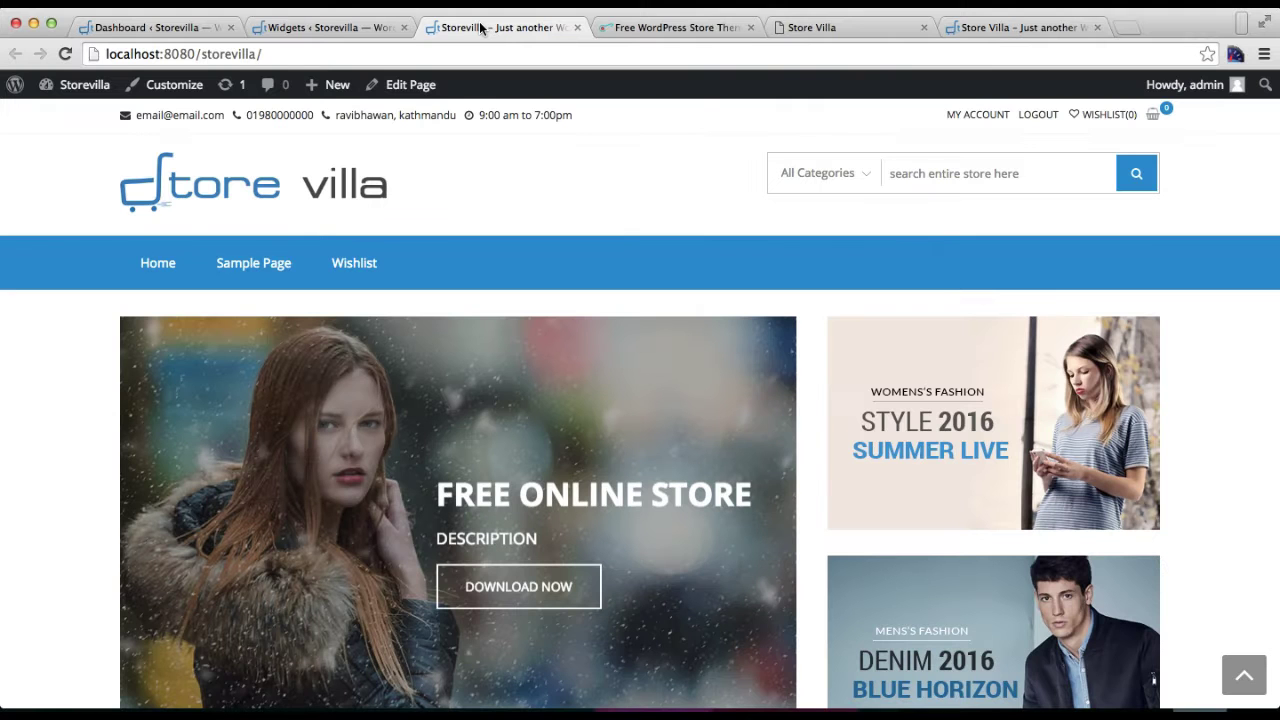
# Step: Examine the Latest Products category block on the local homepage, advancing its carousel through all the selected categories
pyautogui.scroll(-10, 634, 434)
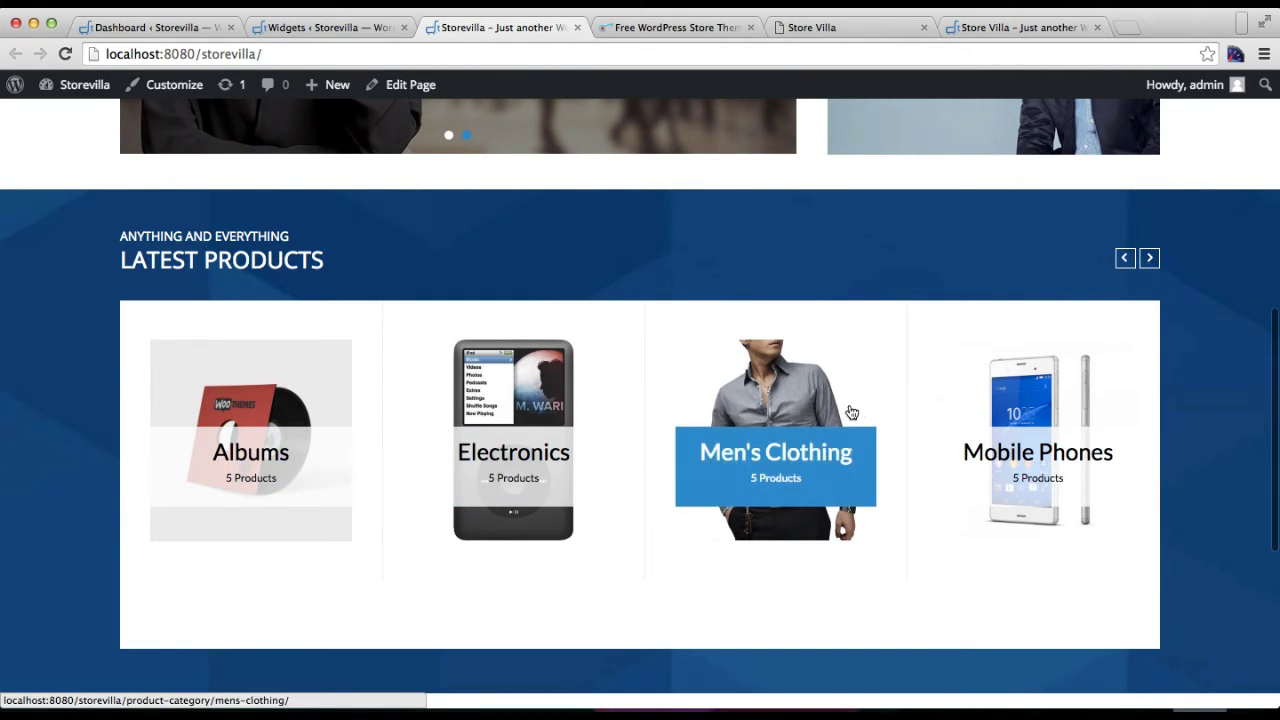
pyautogui.click(1149, 259)
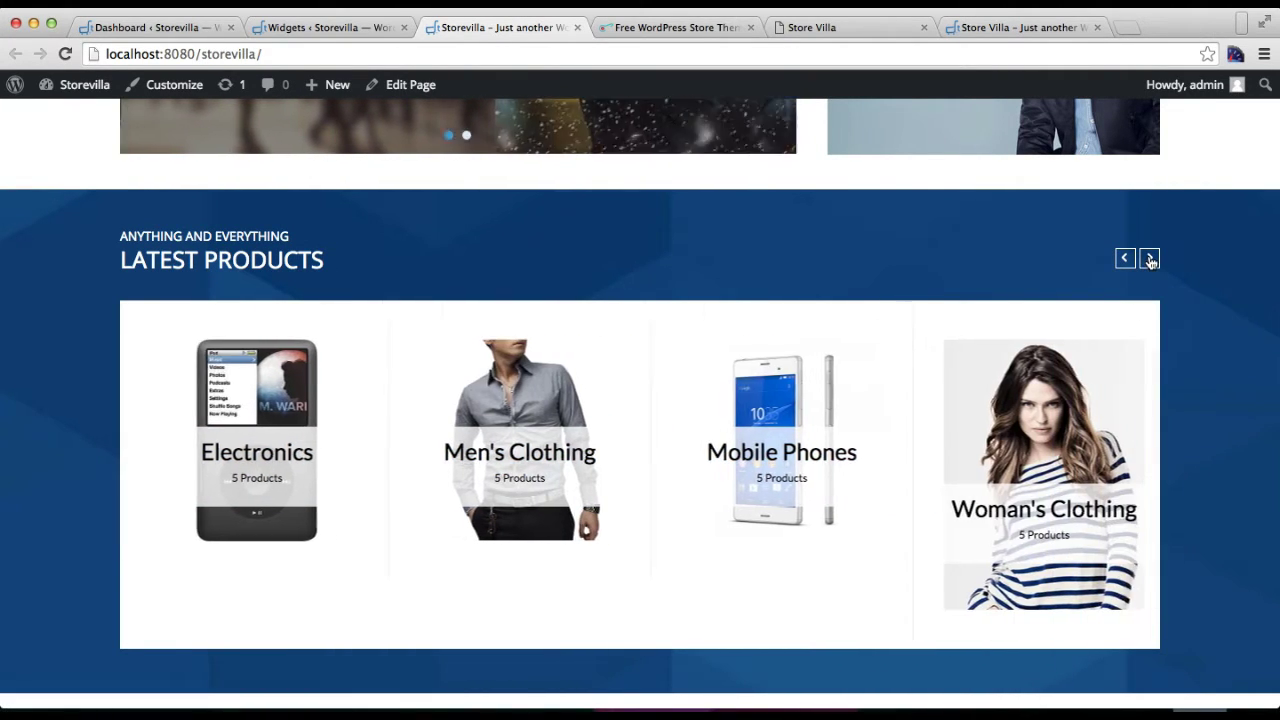
pyautogui.click(1149, 259)
pyautogui.click(1149, 259)
pyautogui.click(1149, 259)
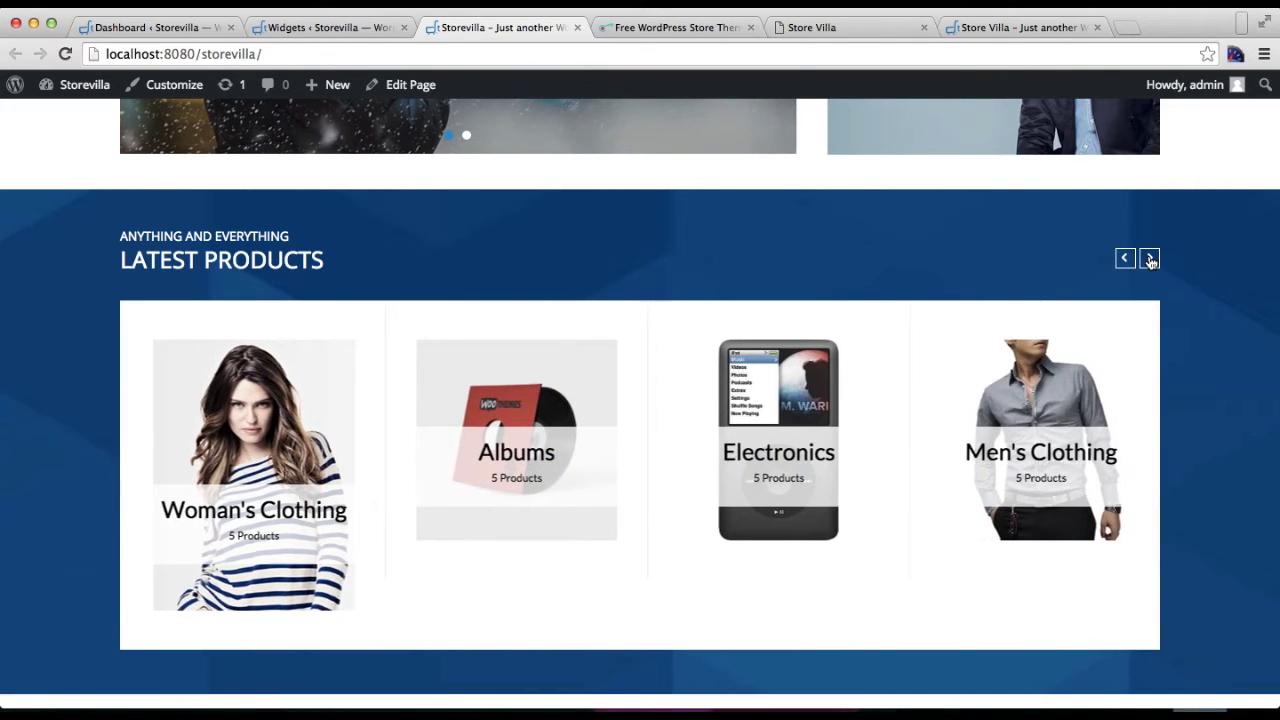
pyautogui.click(1149, 259)
pyautogui.click(1149, 259)
pyautogui.click(1149, 259)
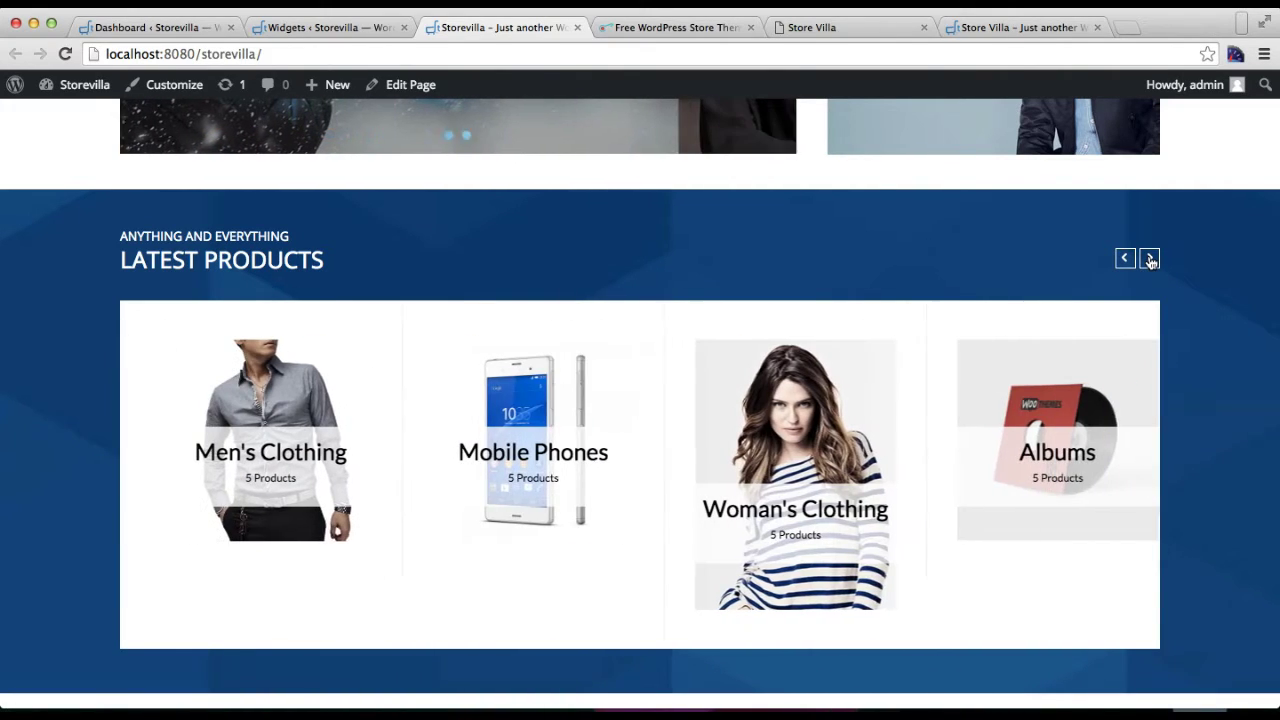
# Step: Switch to the demo homepage and review the Features Product section below the Product Category block
pyautogui.click(970, 28)
pyautogui.scroll(-5, 752, 394)
pyautogui.scroll(1, 752, 394)
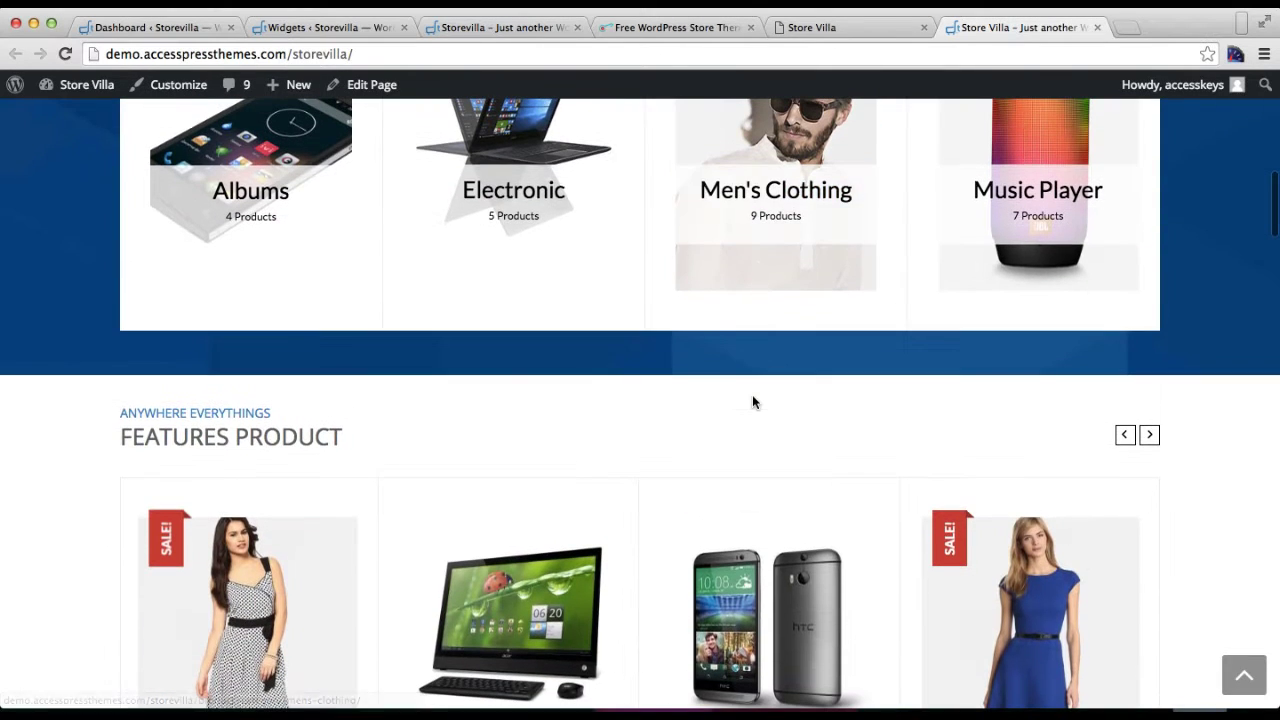
pyautogui.scroll(-2, 751, 408)
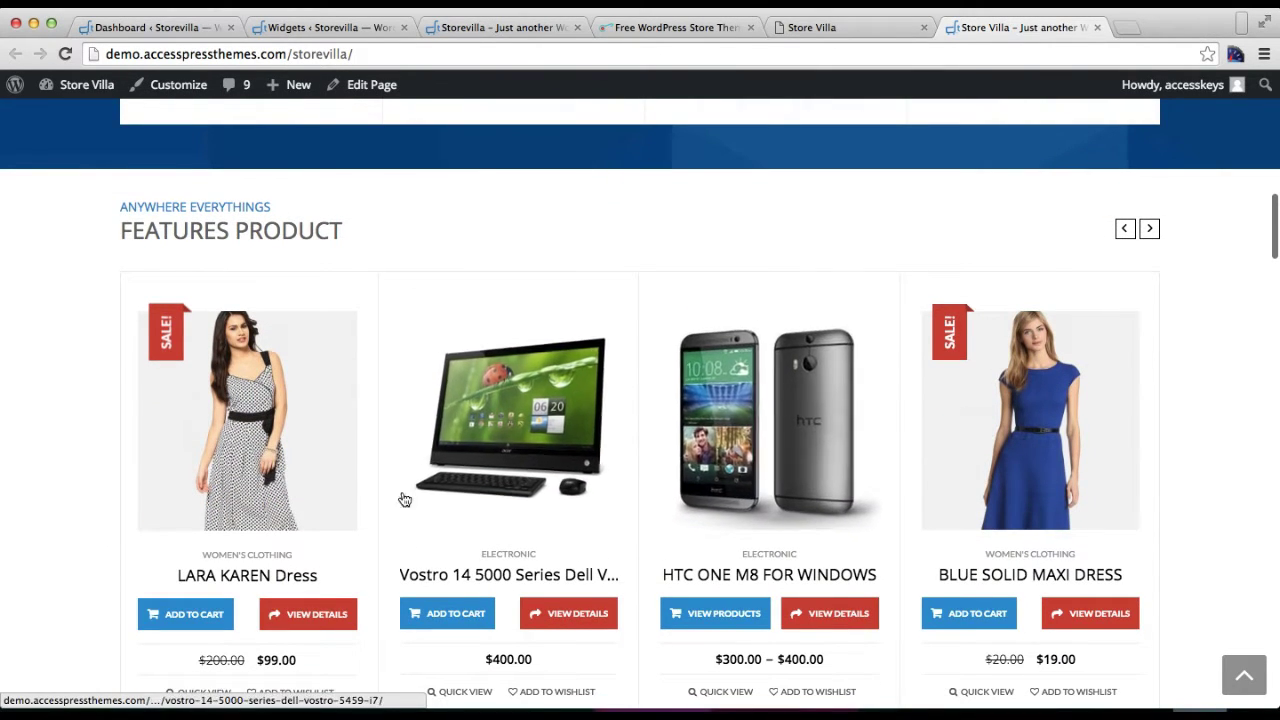
pyautogui.scroll(-3, 663, 386)
pyautogui.scroll(1, 661, 386)
pyautogui.scroll(3, 661, 386)
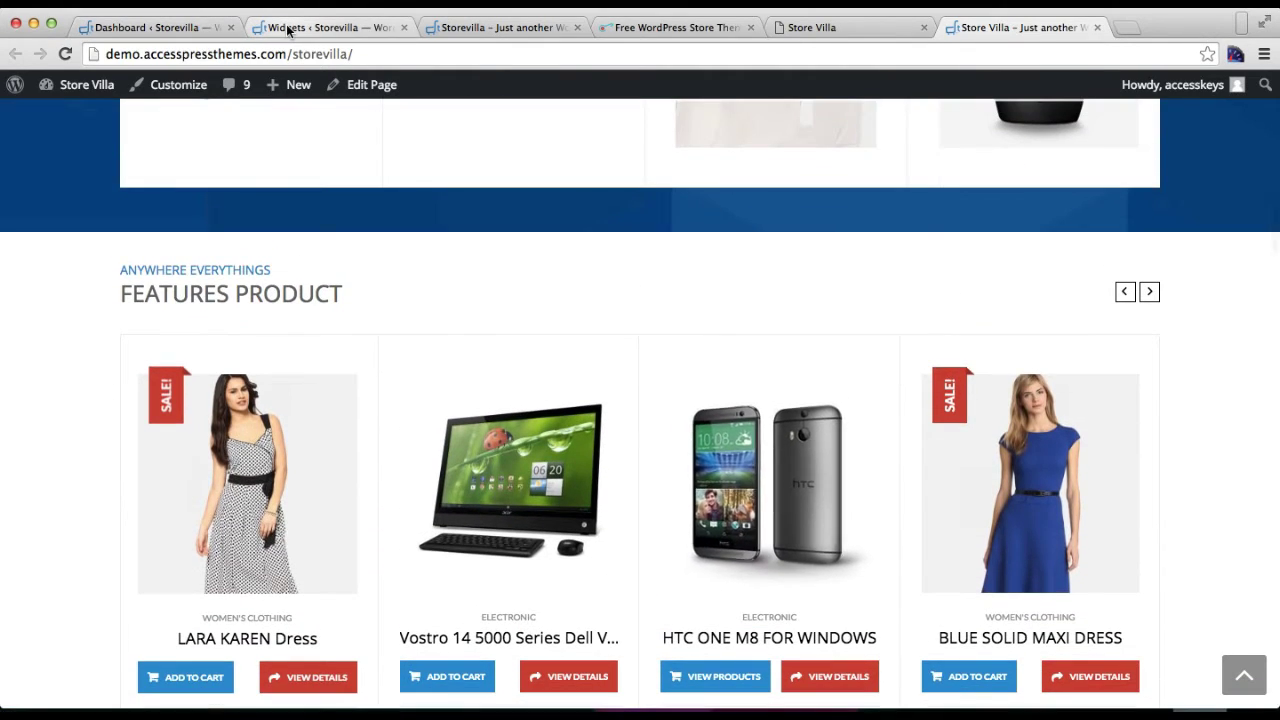
# Step: Return to the WordPress widgets page and add the SV: Woo Product Section widget to the SV : Main Block Widget Area
pyautogui.click(287, 28)
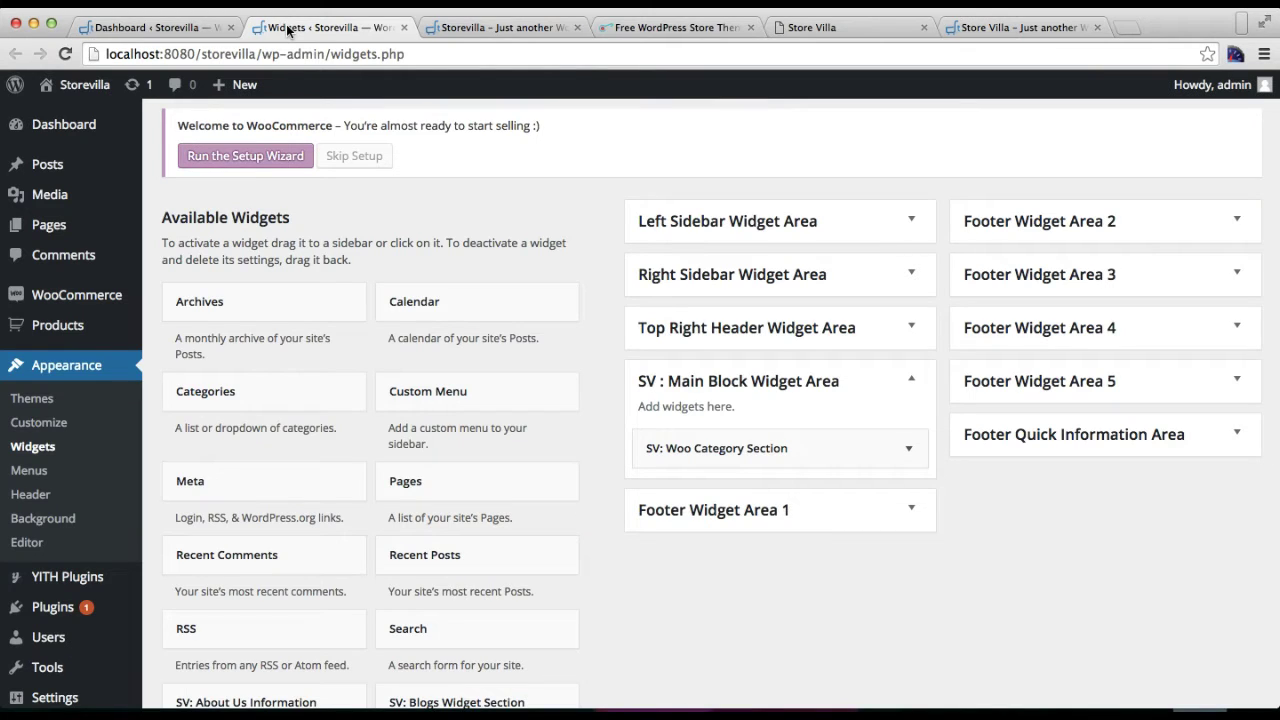
pyautogui.scroll(-4, 663, 566)
pyautogui.scroll(1, 663, 566)
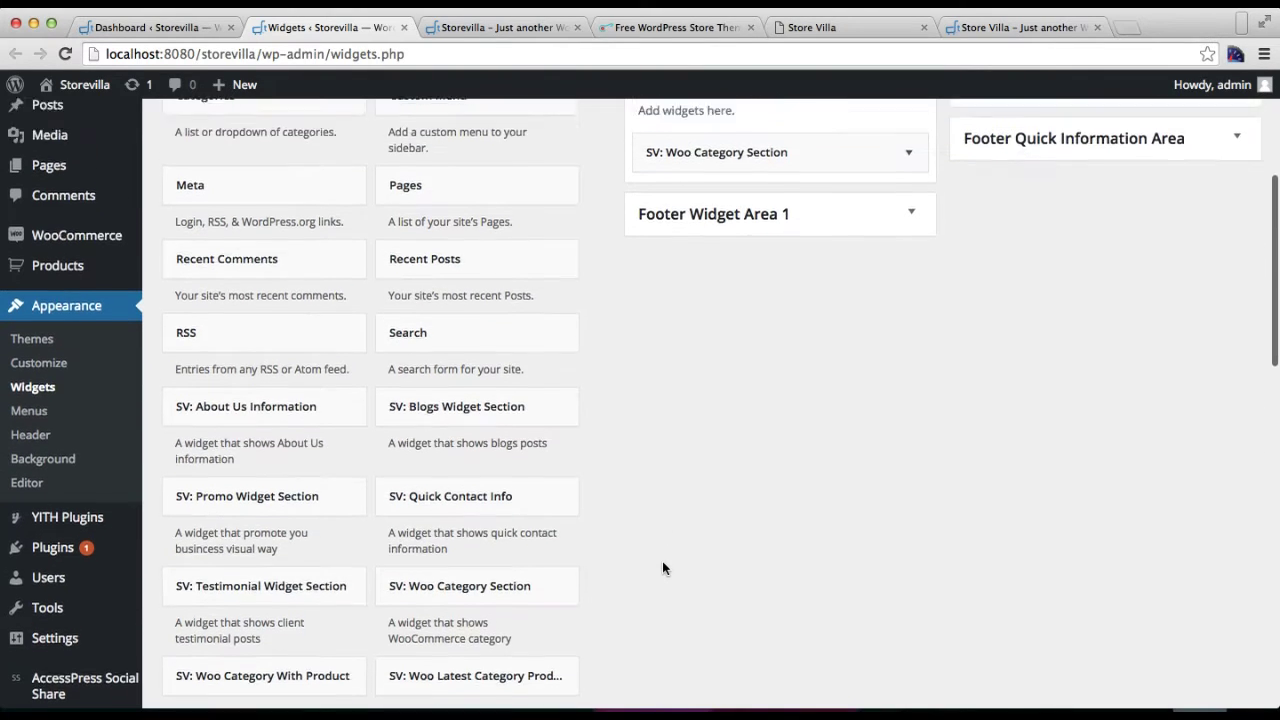
pyautogui.scroll(-2, 537, 530)
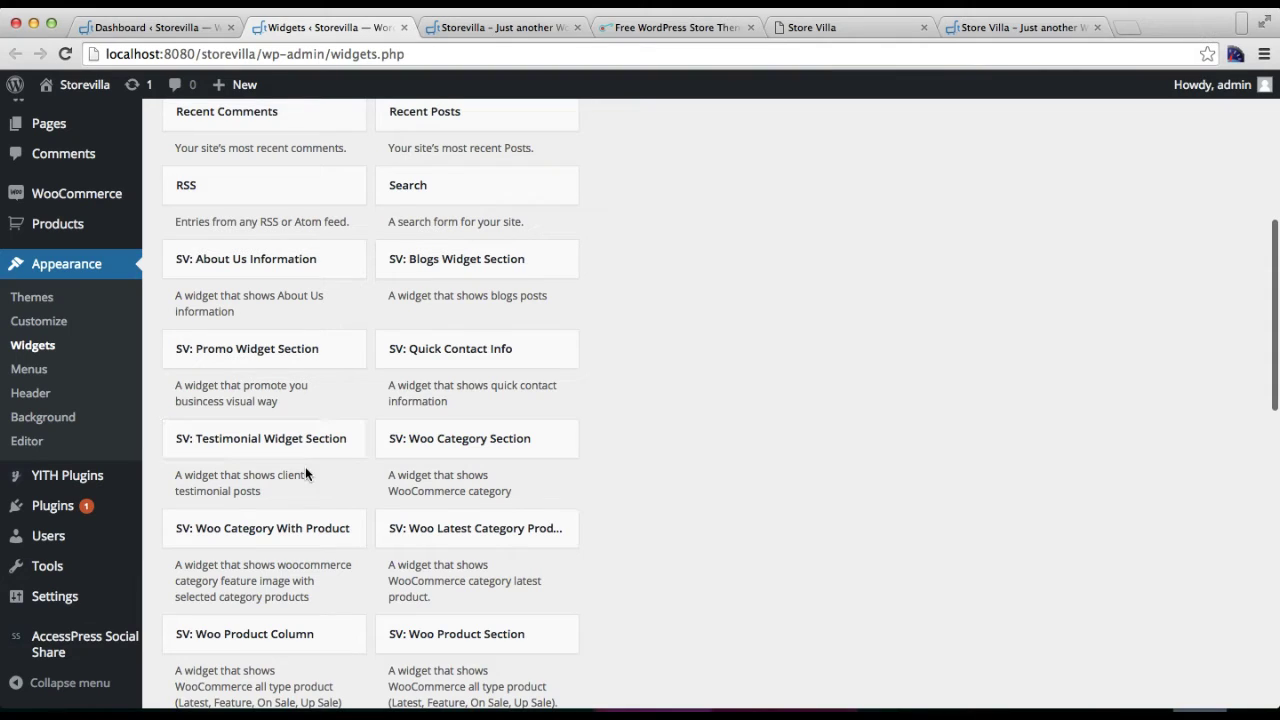
pyautogui.click(500, 634)
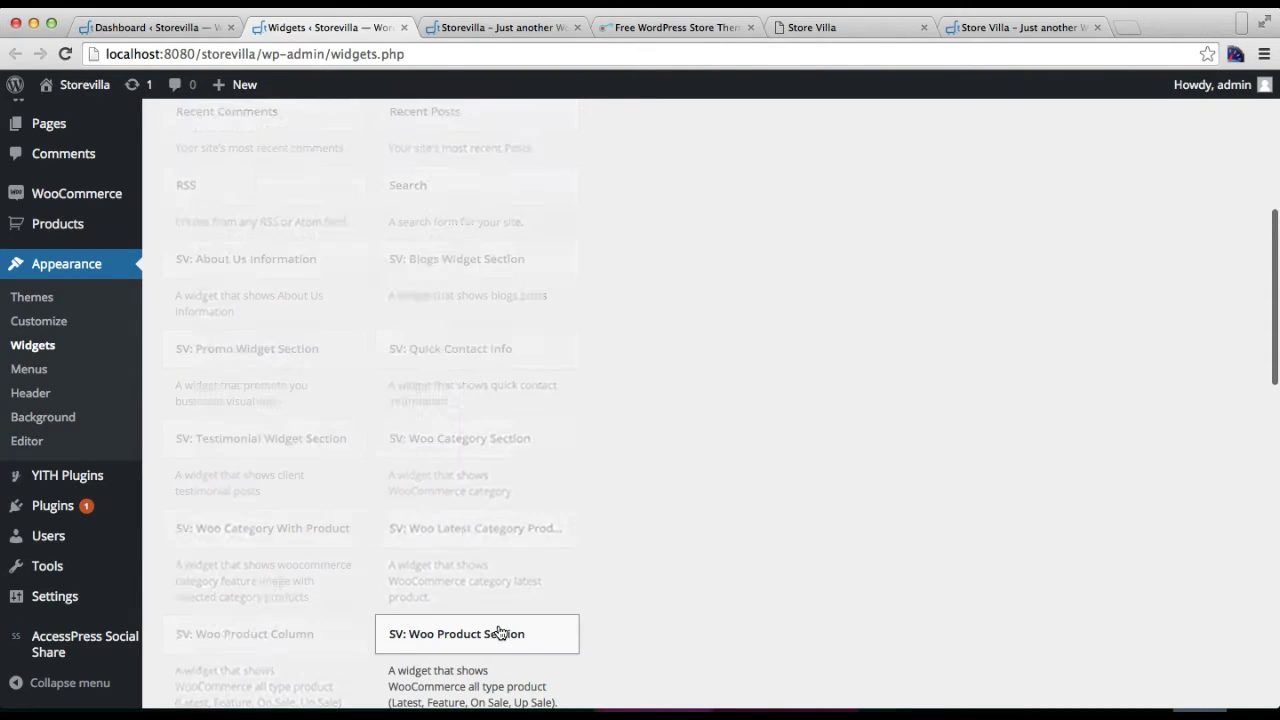
pyautogui.click(508, 320)
# Step: Title the Woo Product Section "Anything Here" with main title "Featured Products", keeping Latest Product as the product type
pyautogui.click(729, 385)
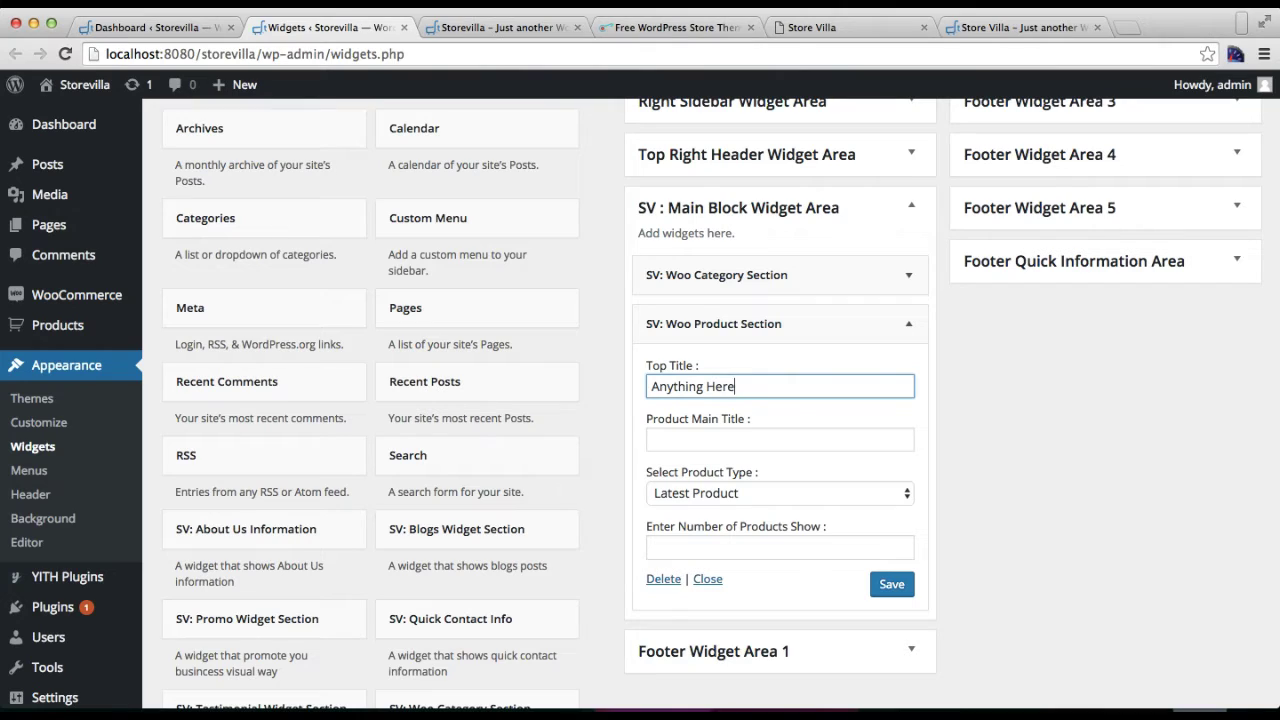
pyautogui.click(751, 438)
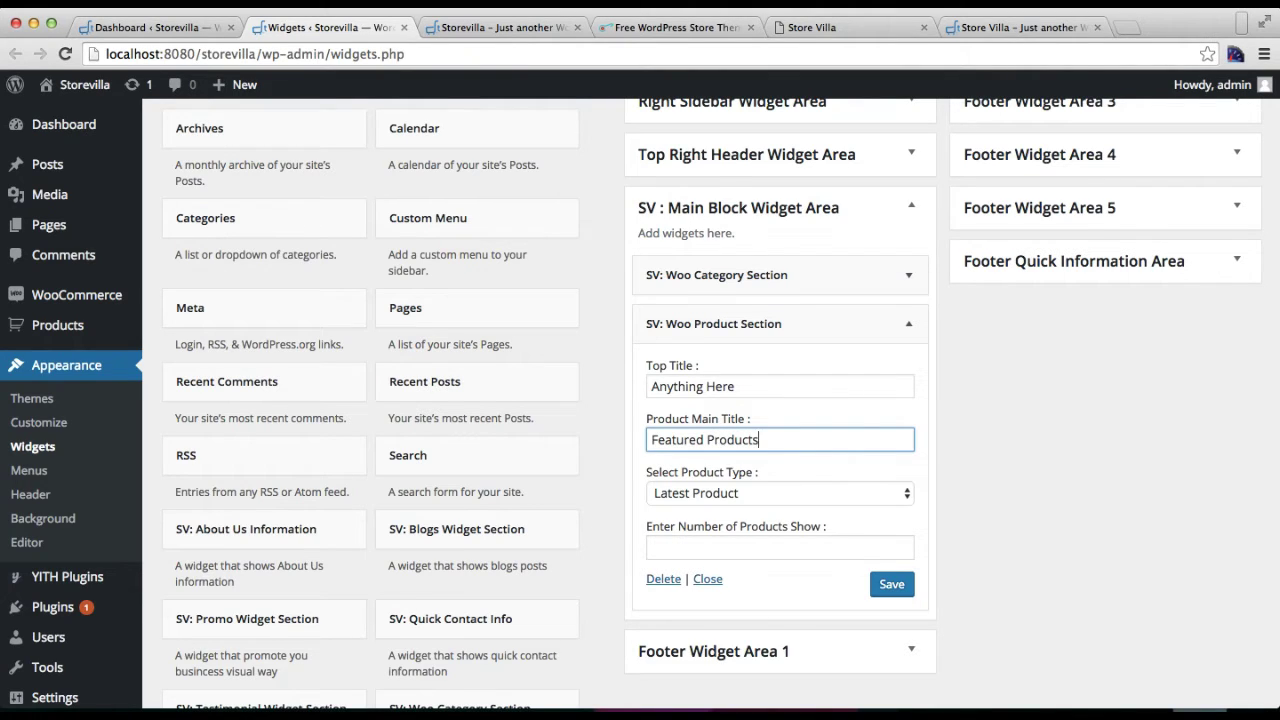
pyautogui.scroll(-3, 766, 473)
pyautogui.click(784, 373)
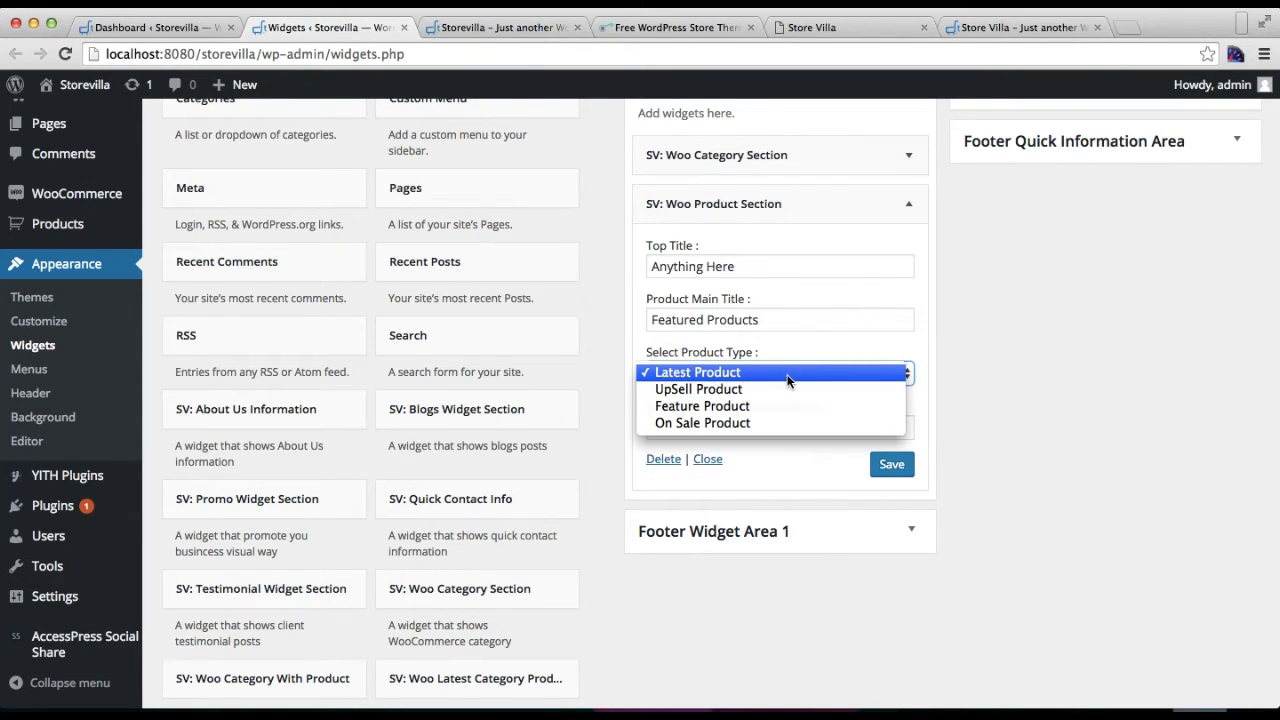
pyautogui.click(787, 375)
# Step: Change the Woo Product Section's main title to "New Products"
pyautogui.click(704, 320)
pyautogui.press('BackSpace')
pyautogui.press('BackSpace')
pyautogui.press('BackSpace')
pyautogui.press('BackSpace')
pyautogui.press('BackSpace')
pyautogui.press('BackSpace')
pyautogui.press('BackSpace')
pyautogui.press('BackSpace')
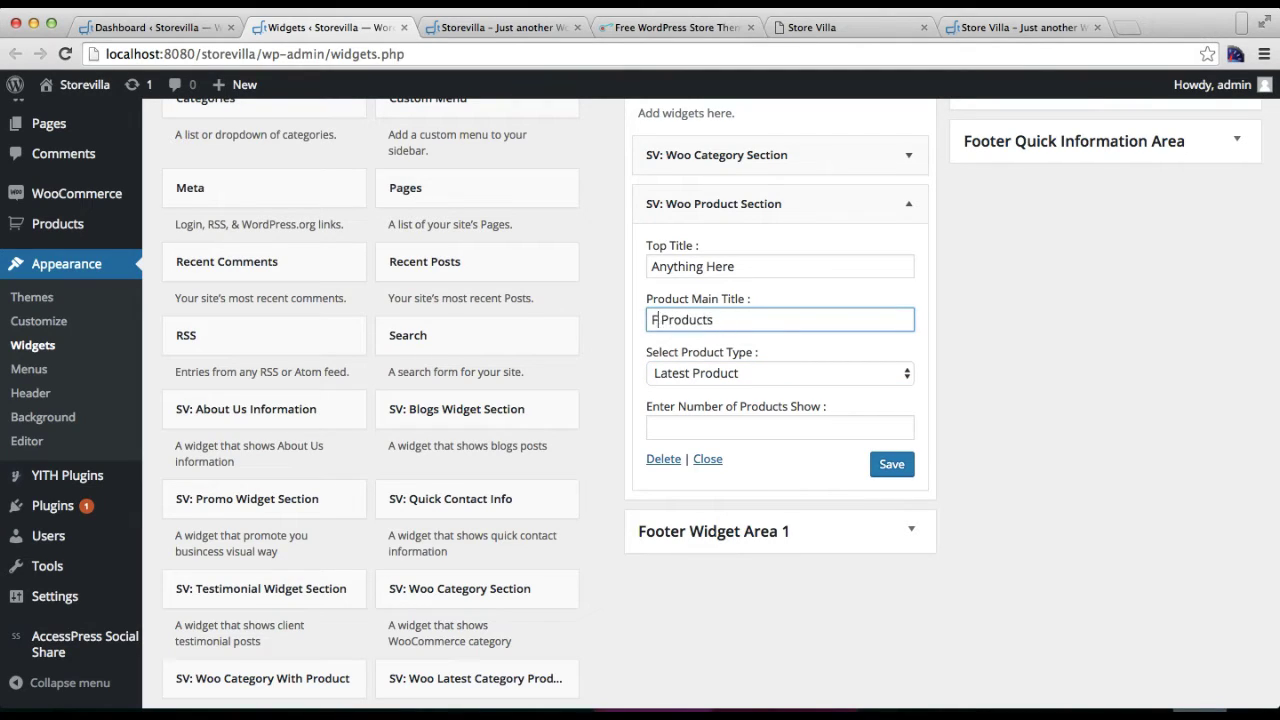
pyautogui.write('New')
# Step: Set the number of products shown to 4, then save and collapse the Woo Product Section widget
pyautogui.scroll(-2, 782, 360)
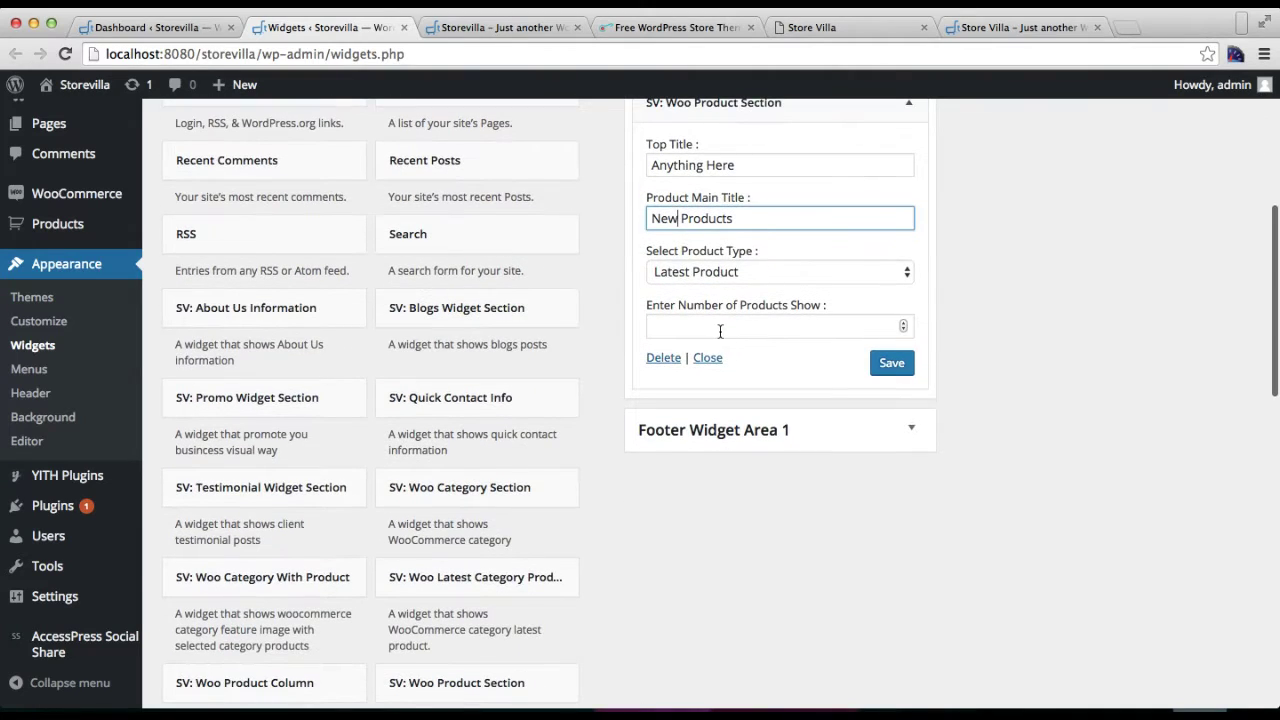
pyautogui.click(896, 328)
pyautogui.write('4')
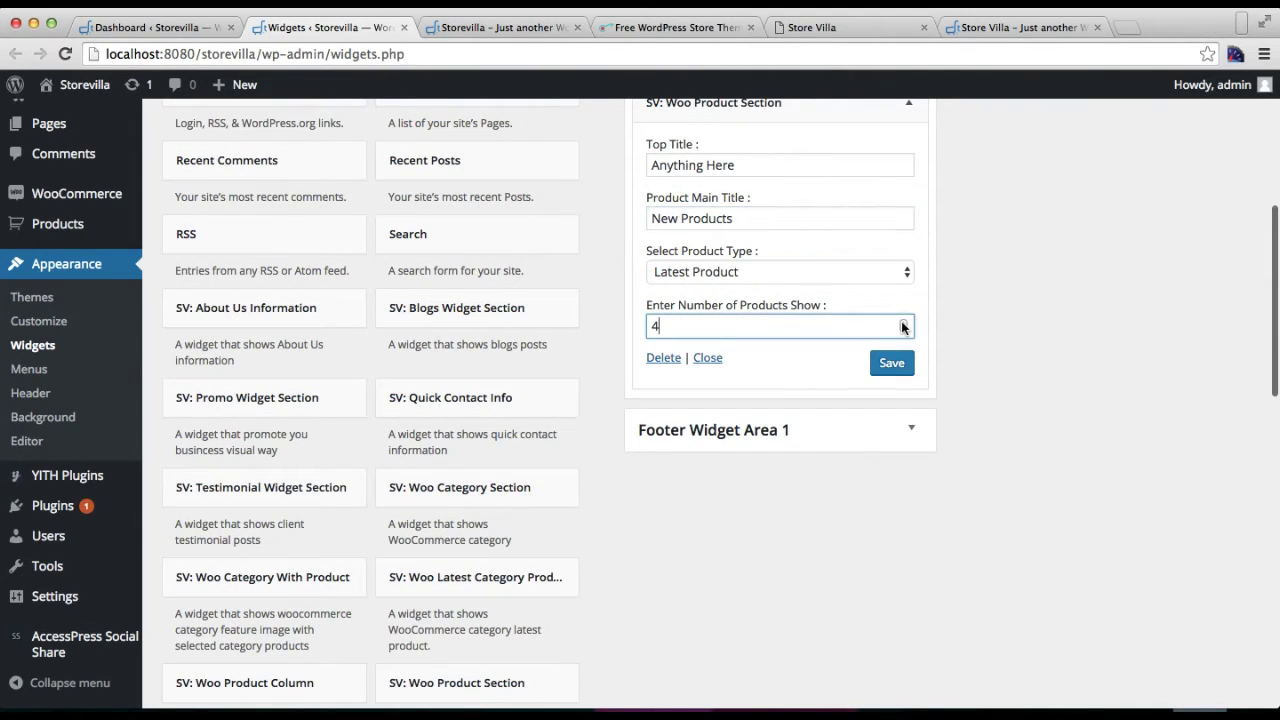
pyautogui.click(895, 366)
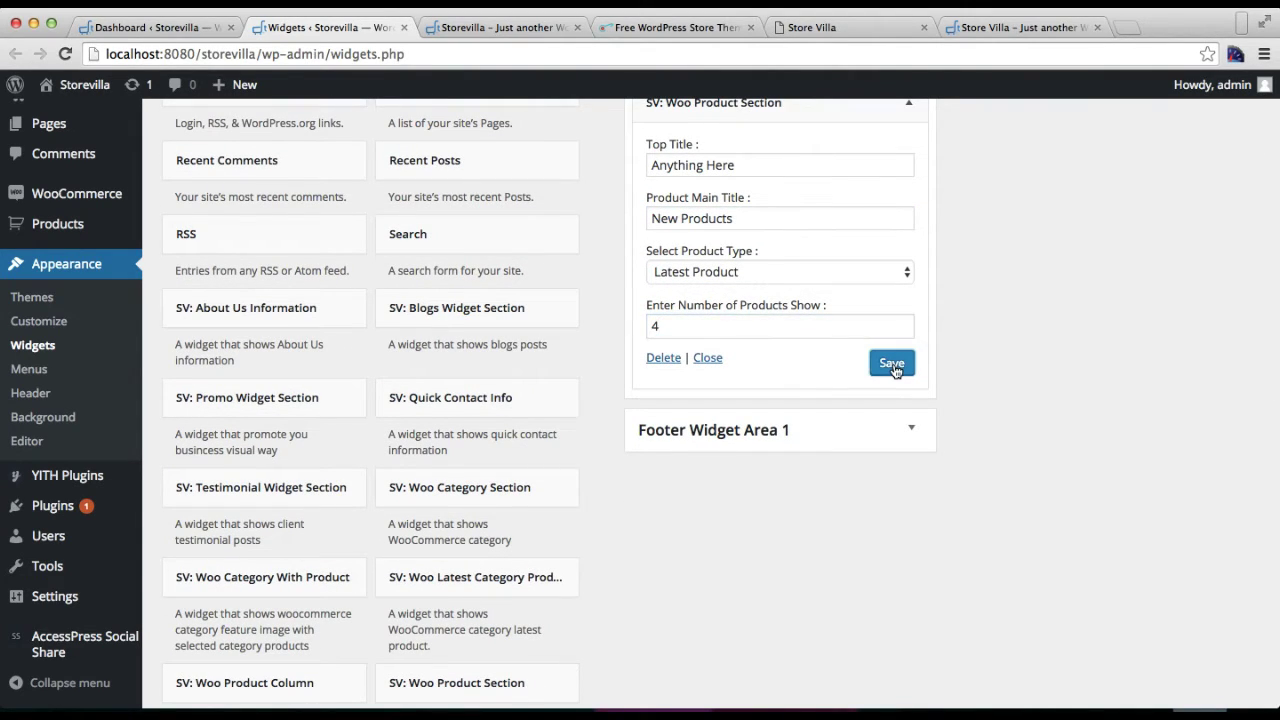
pyautogui.click(710, 360)
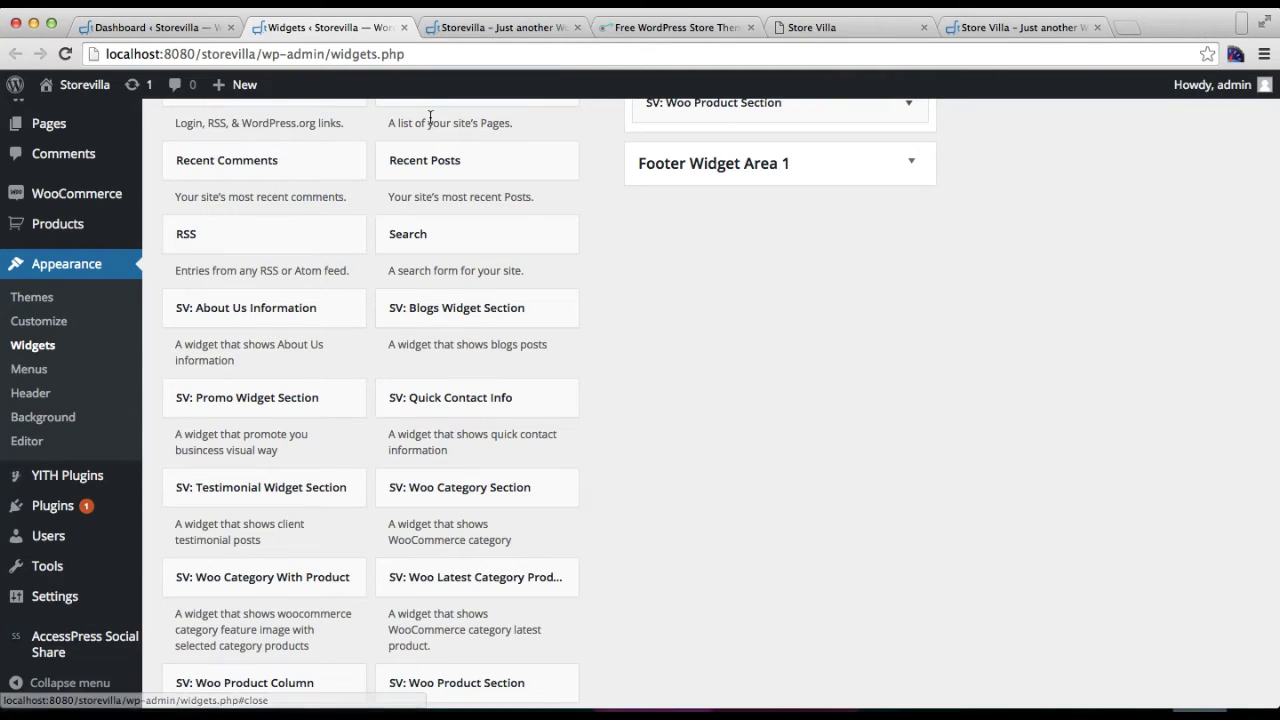
# Step: Reload the local Storevilla homepage and review the New Products section below the category block
pyautogui.click(495, 27)
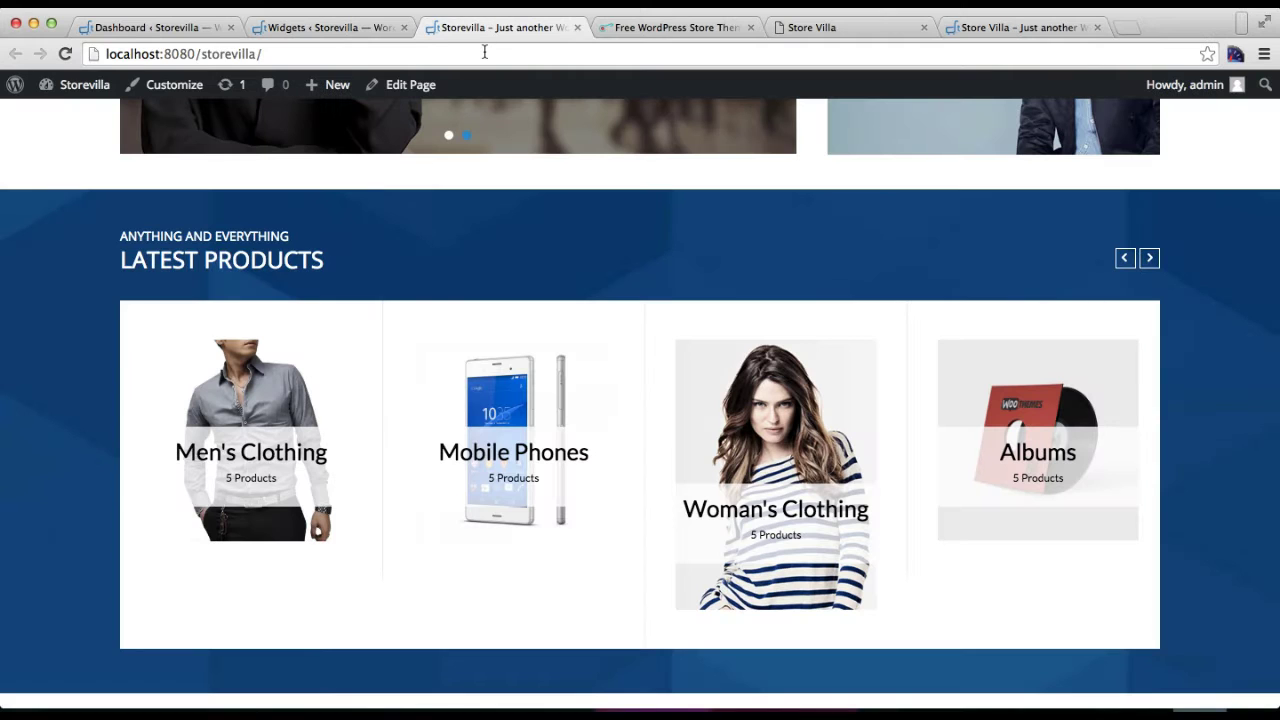
pyautogui.click(484, 52)
pyautogui.press('Return')
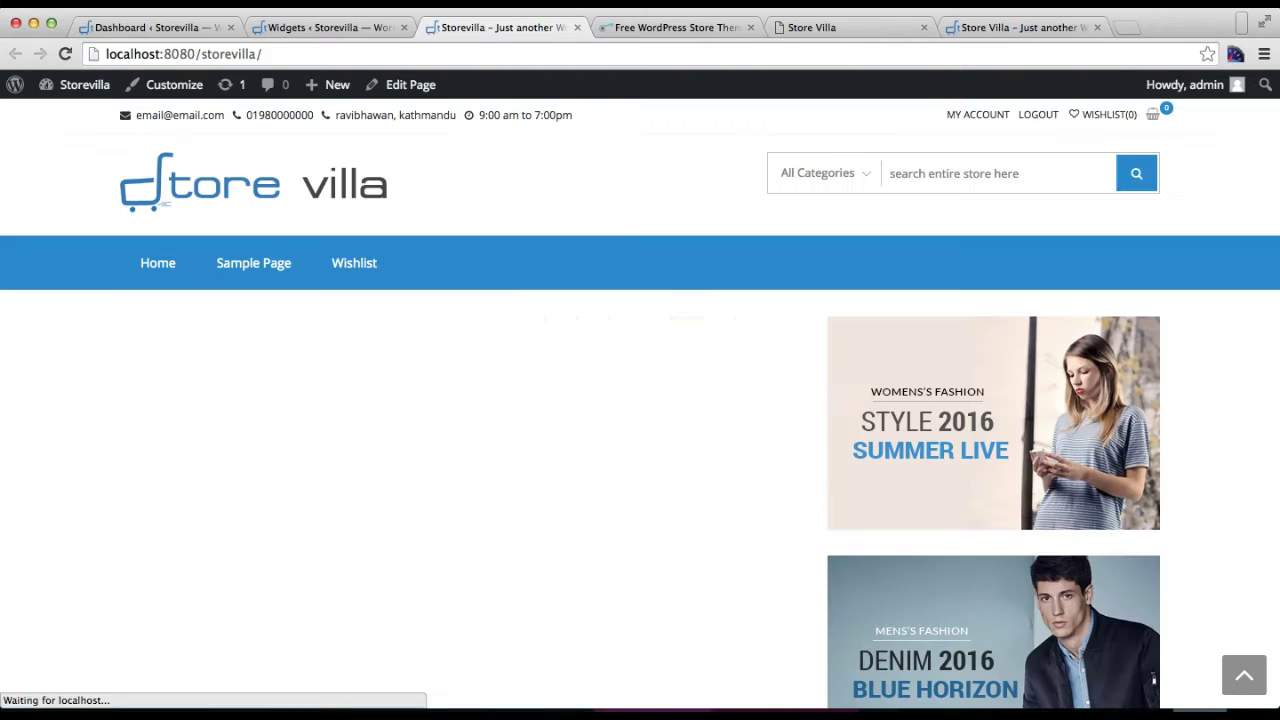
pyautogui.scroll(-10, 822, 455)
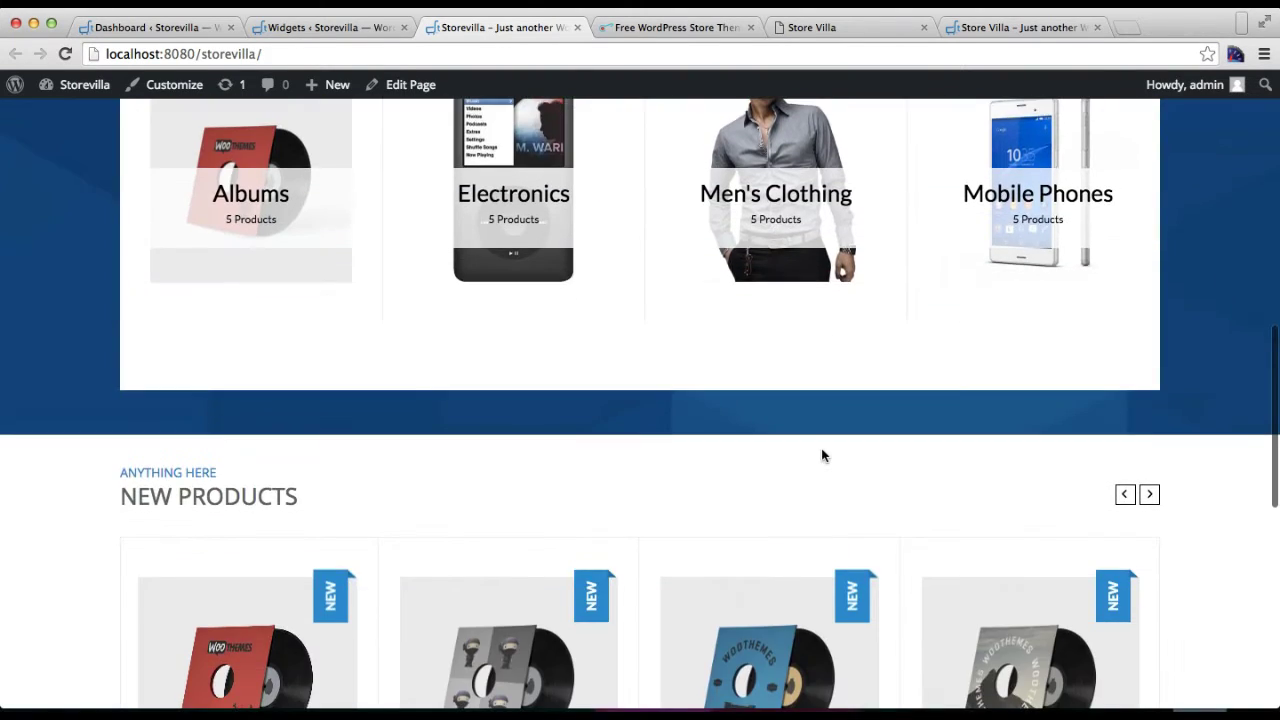
pyautogui.scroll(1, 822, 455)
pyautogui.scroll(-1, 822, 455)
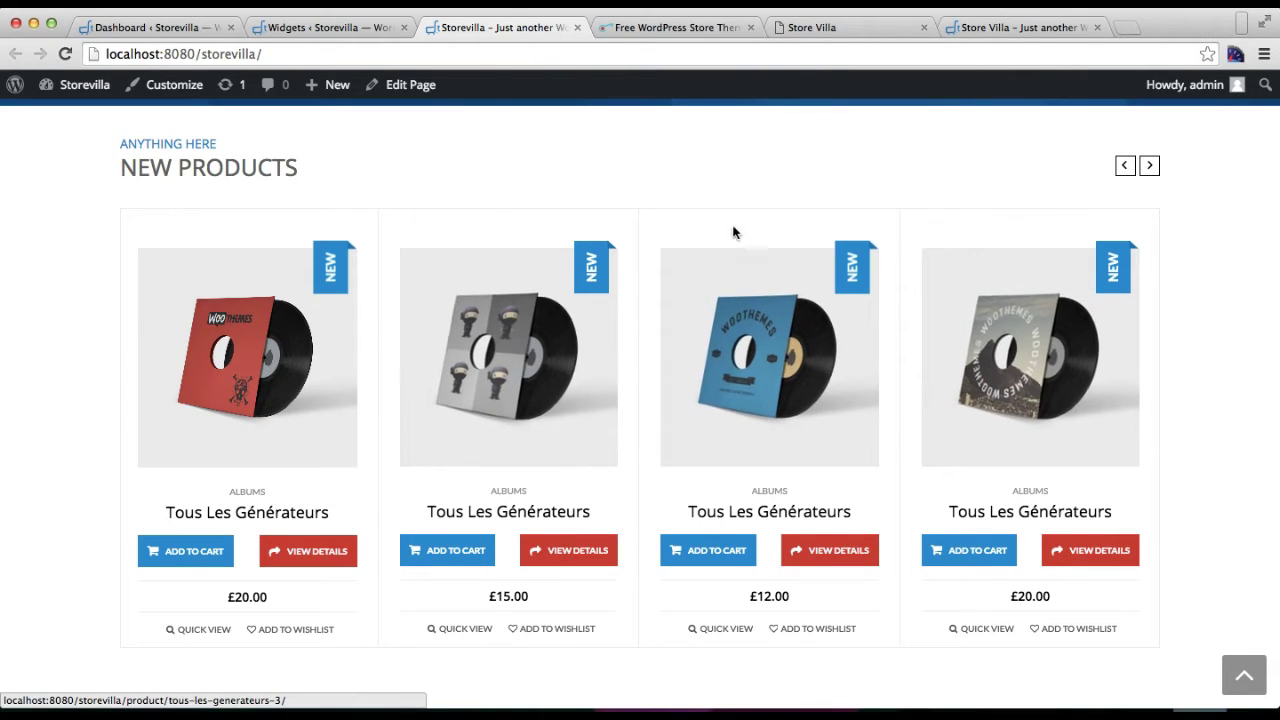
pyautogui.scroll(-3, 750, 345)
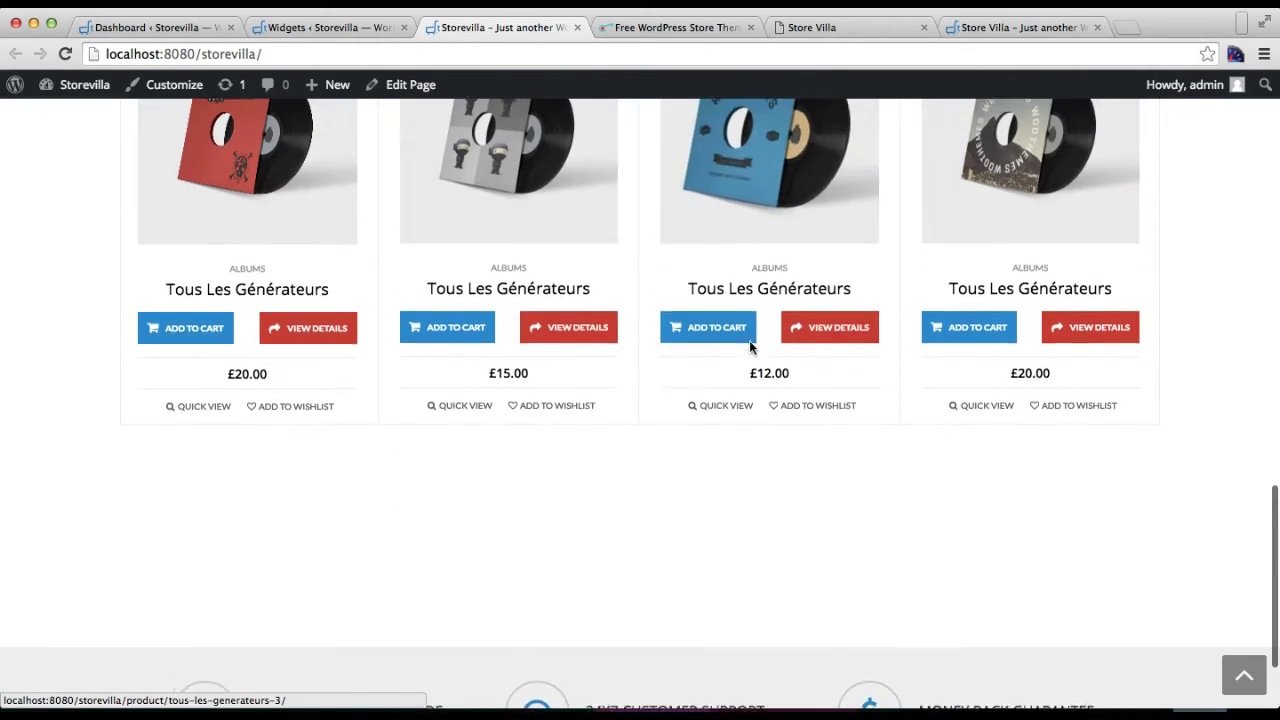
# Step: Switch to the demo homepage and examine the promo section below Features Product
pyautogui.click(967, 37)
pyautogui.scroll(-5, 754, 427)
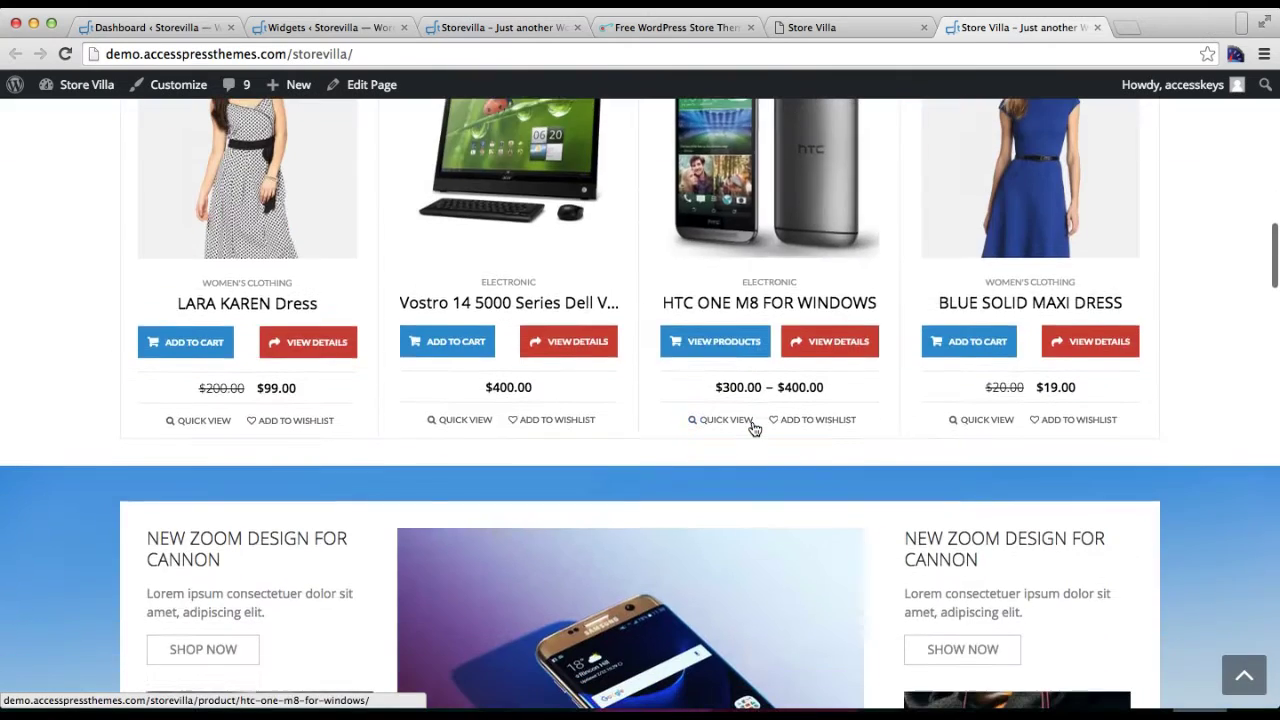
pyautogui.scroll(-3, 637, 523)
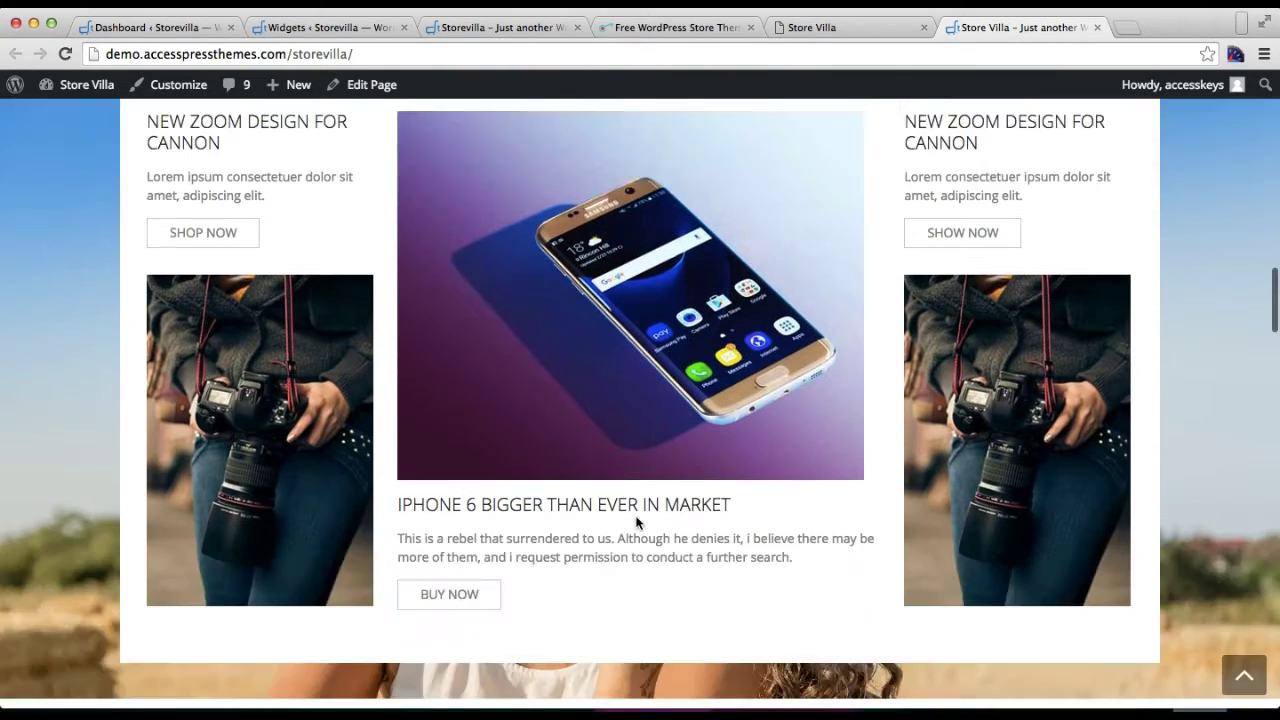
pyautogui.scroll(3, 637, 523)
pyautogui.scroll(-2, 637, 523)
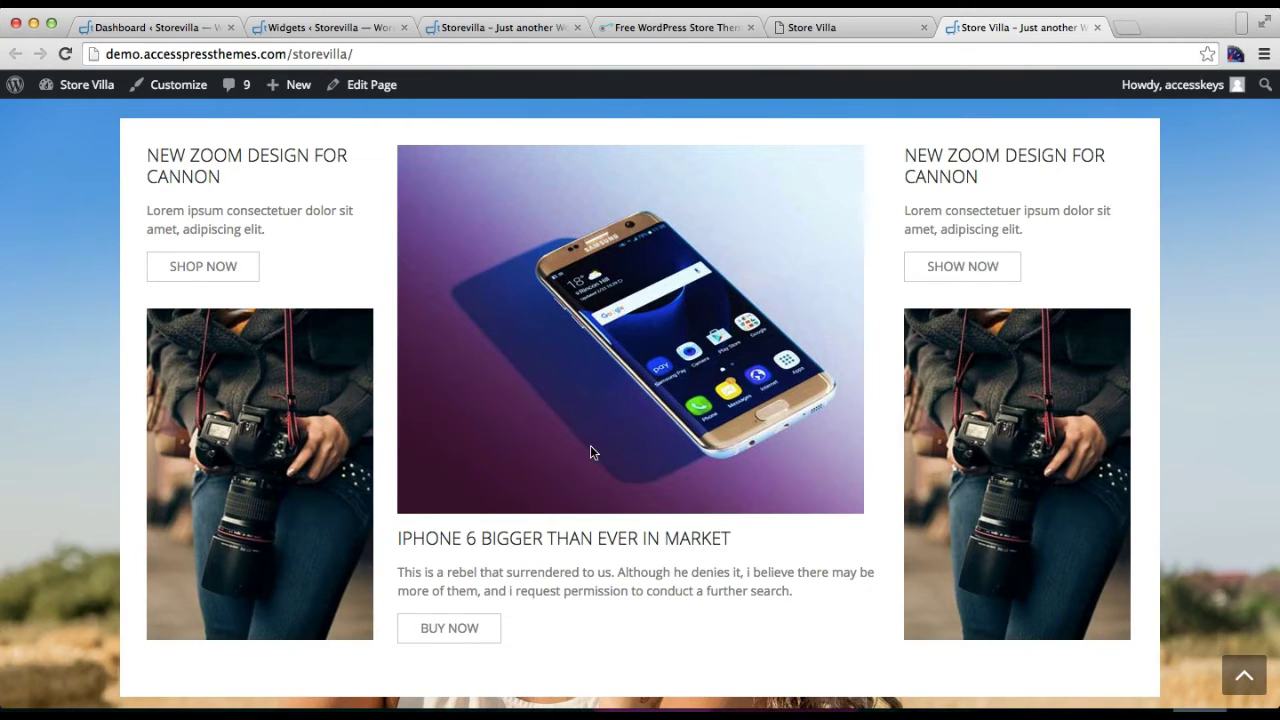
pyautogui.scroll(6, 590, 452)
# Step: Return to the WordPress widgets page and add the SV: Promo Widget Section to the SV : Main Block Widget Area
pyautogui.click(301, 28)
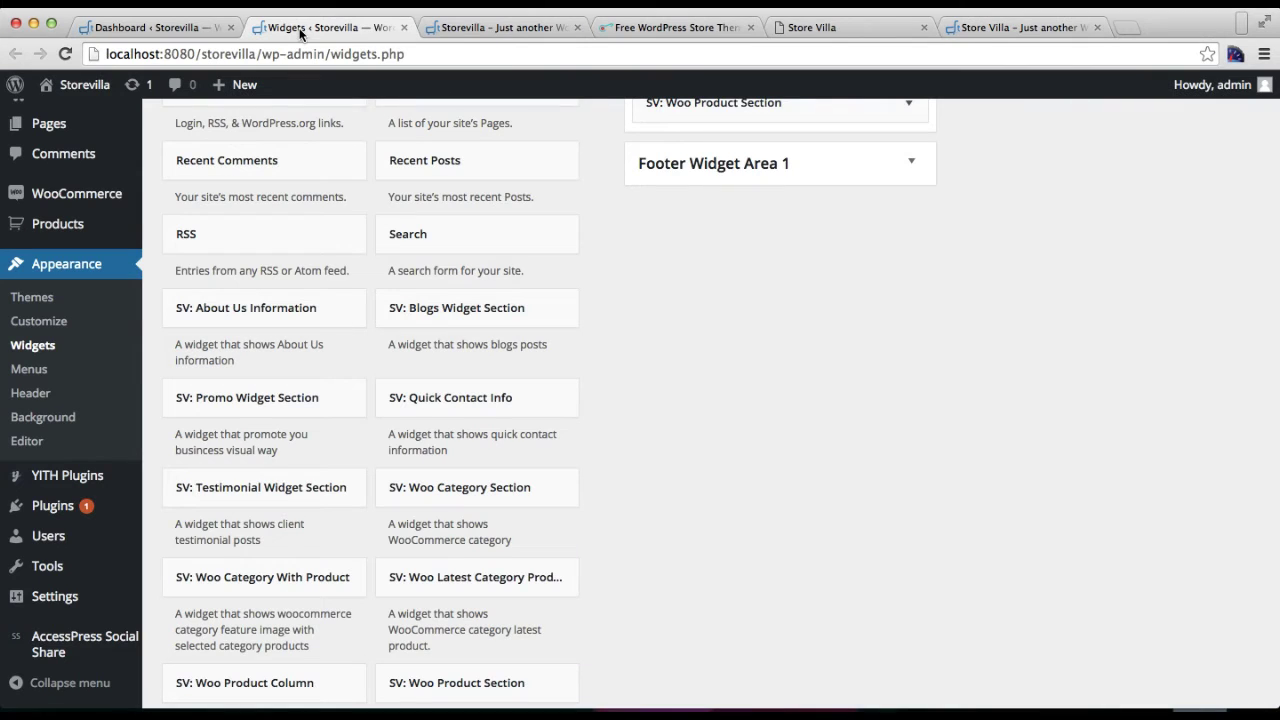
pyautogui.scroll(5, 917, 390)
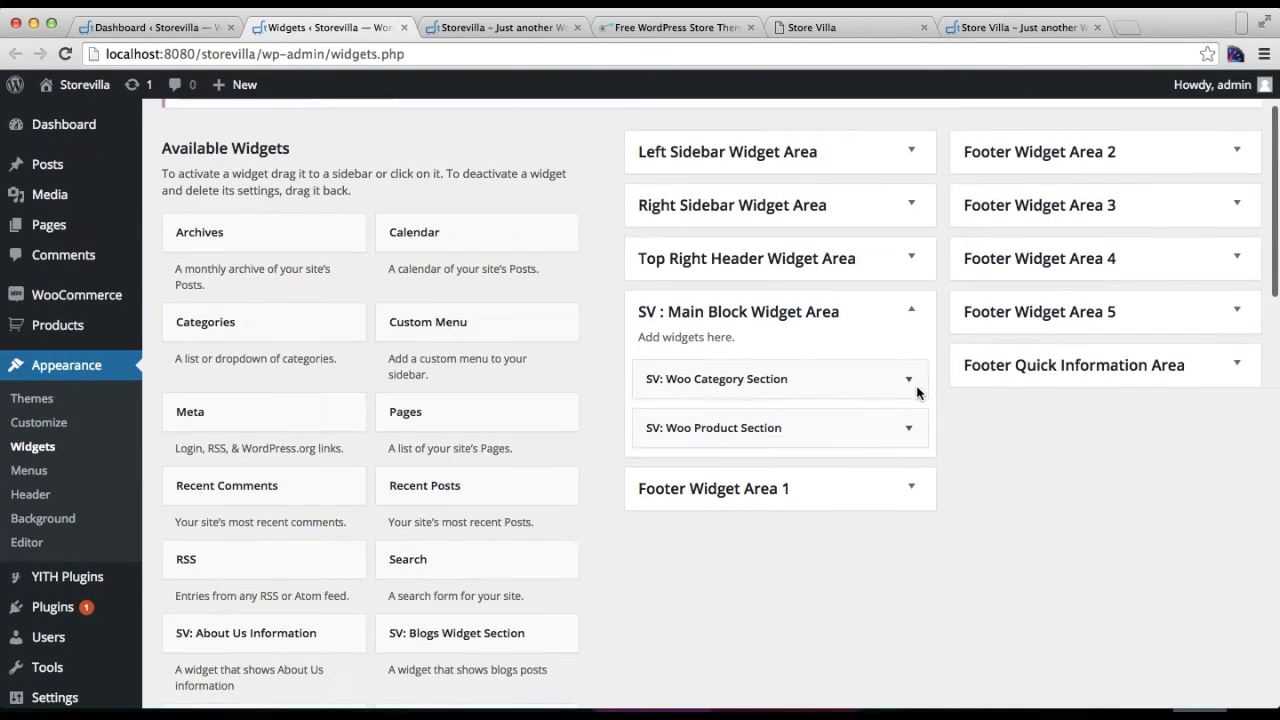
pyautogui.scroll(-2, 917, 388)
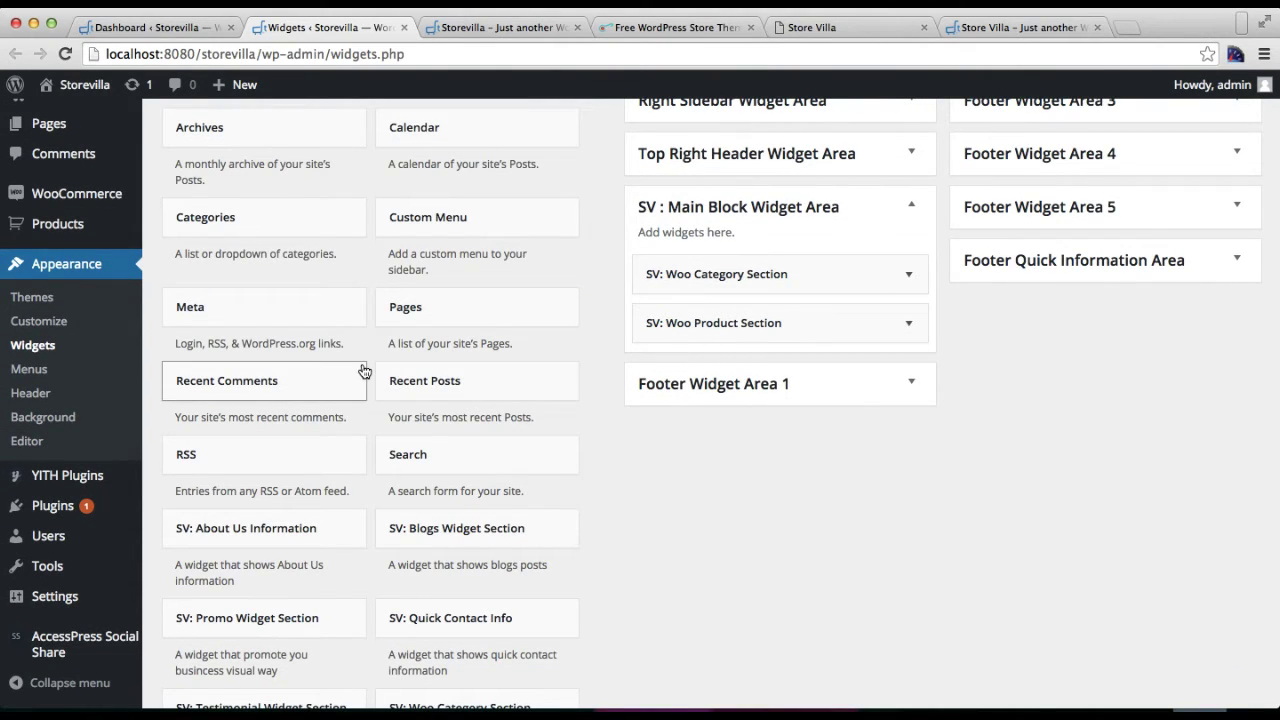
pyautogui.scroll(3, 363, 371)
pyautogui.scroll(-5, 363, 371)
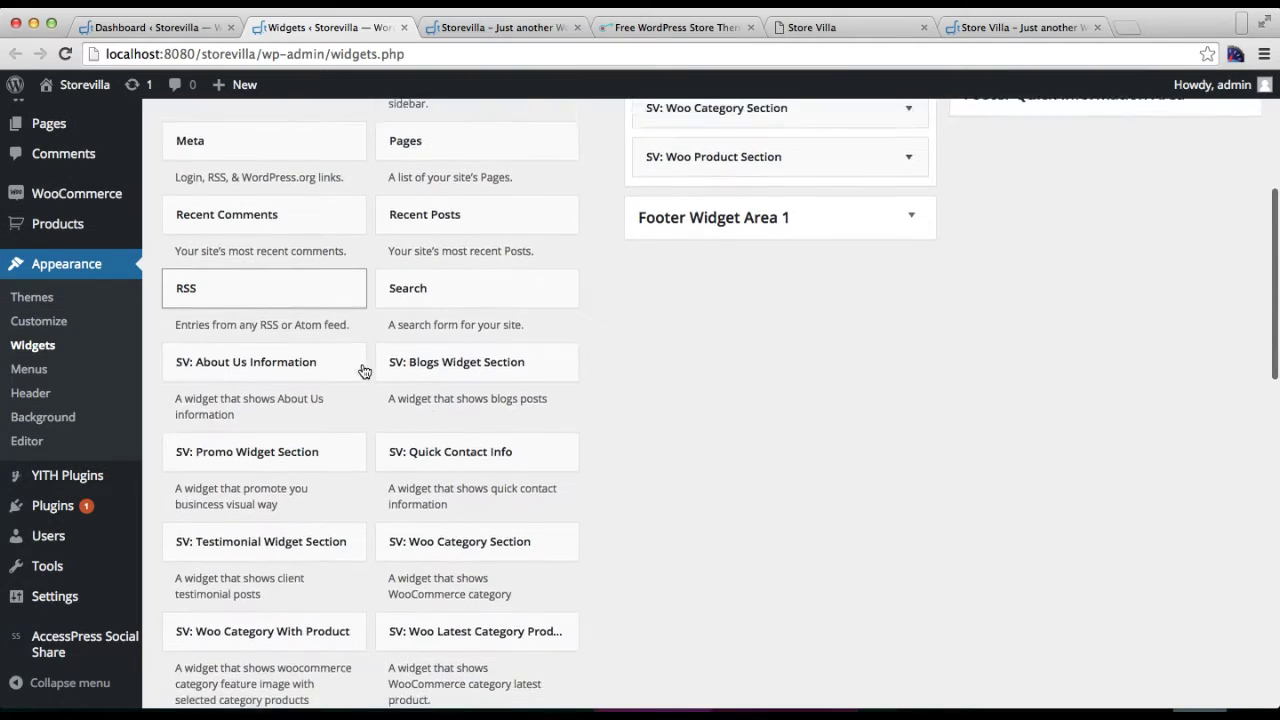
pyautogui.click(306, 349)
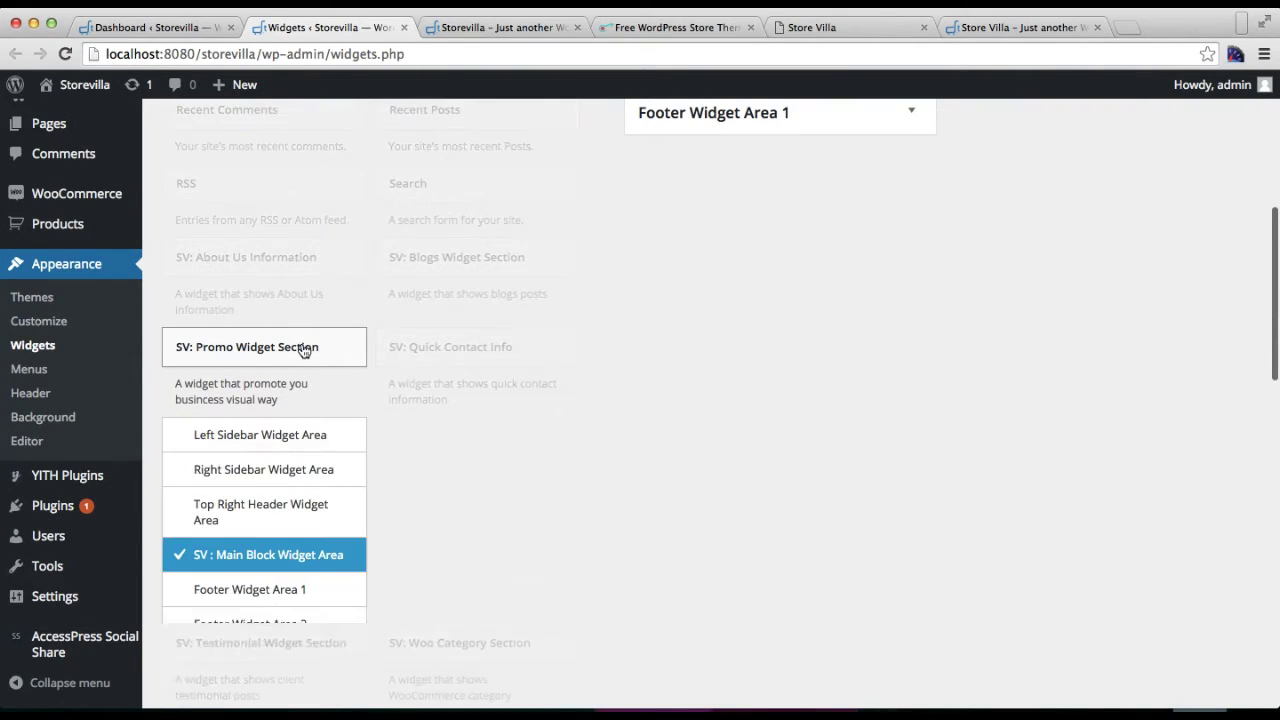
pyautogui.scroll(-3, 432, 480)
pyautogui.click(293, 480)
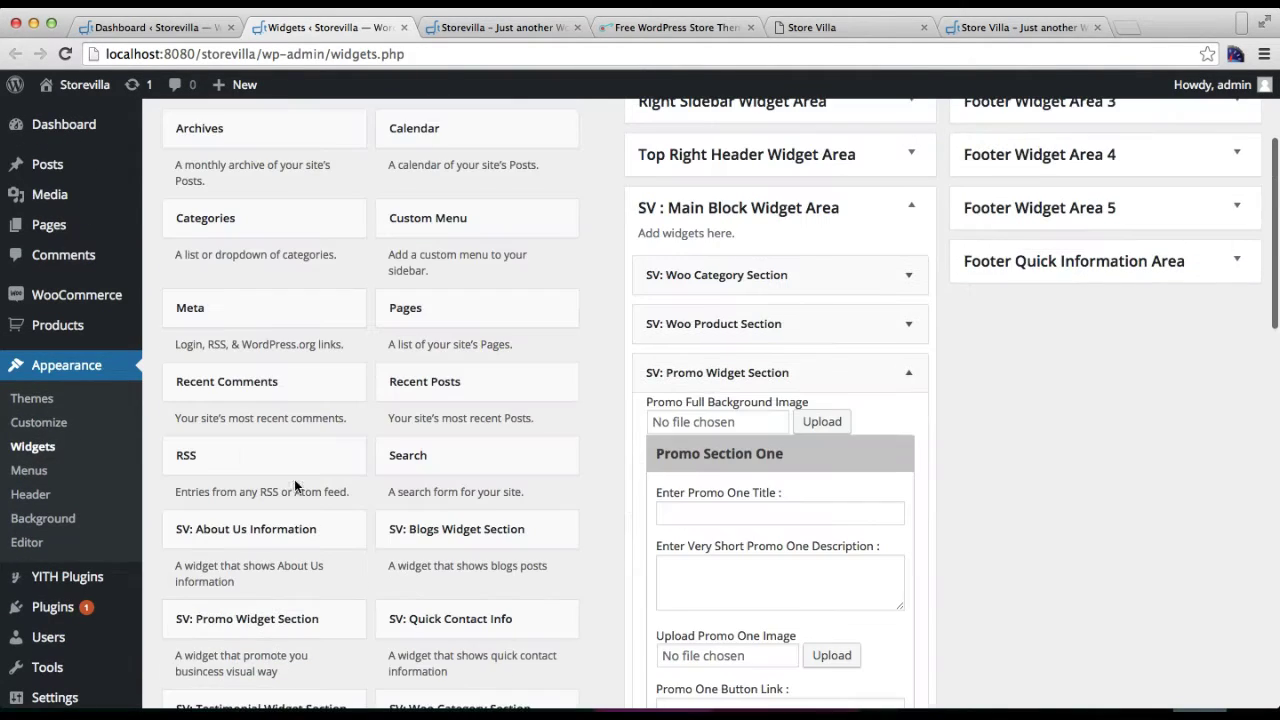
# Step: In Promo Section One of the promo widget, enter the title "Promo One" and the short description "Description"
pyautogui.scroll(-3, 784, 508)
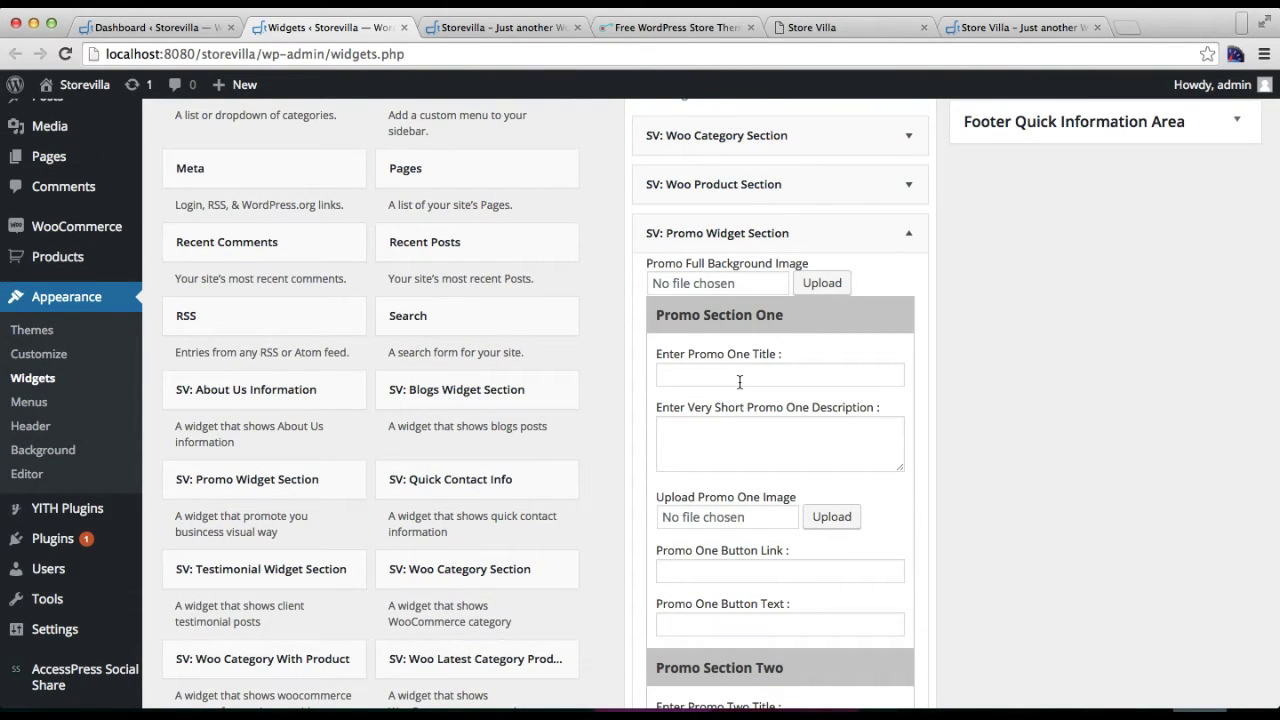
pyautogui.scroll(-10, 796, 434)
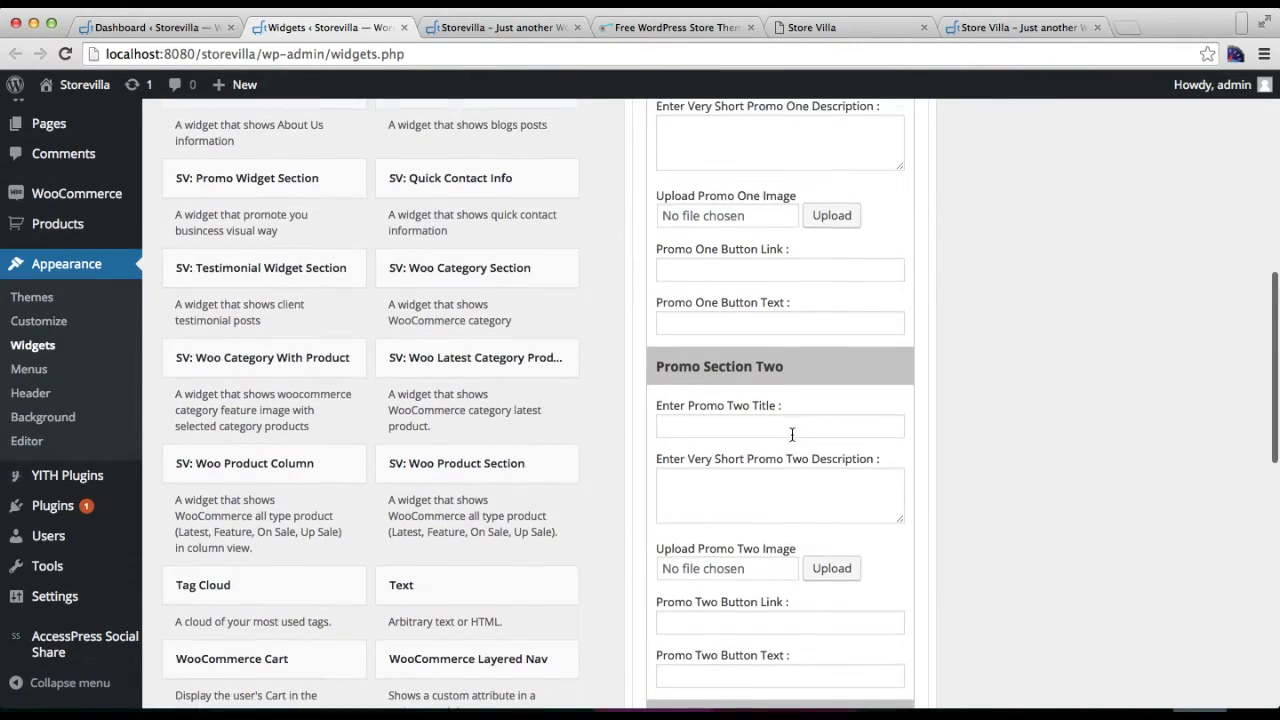
pyautogui.scroll(10, 792, 436)
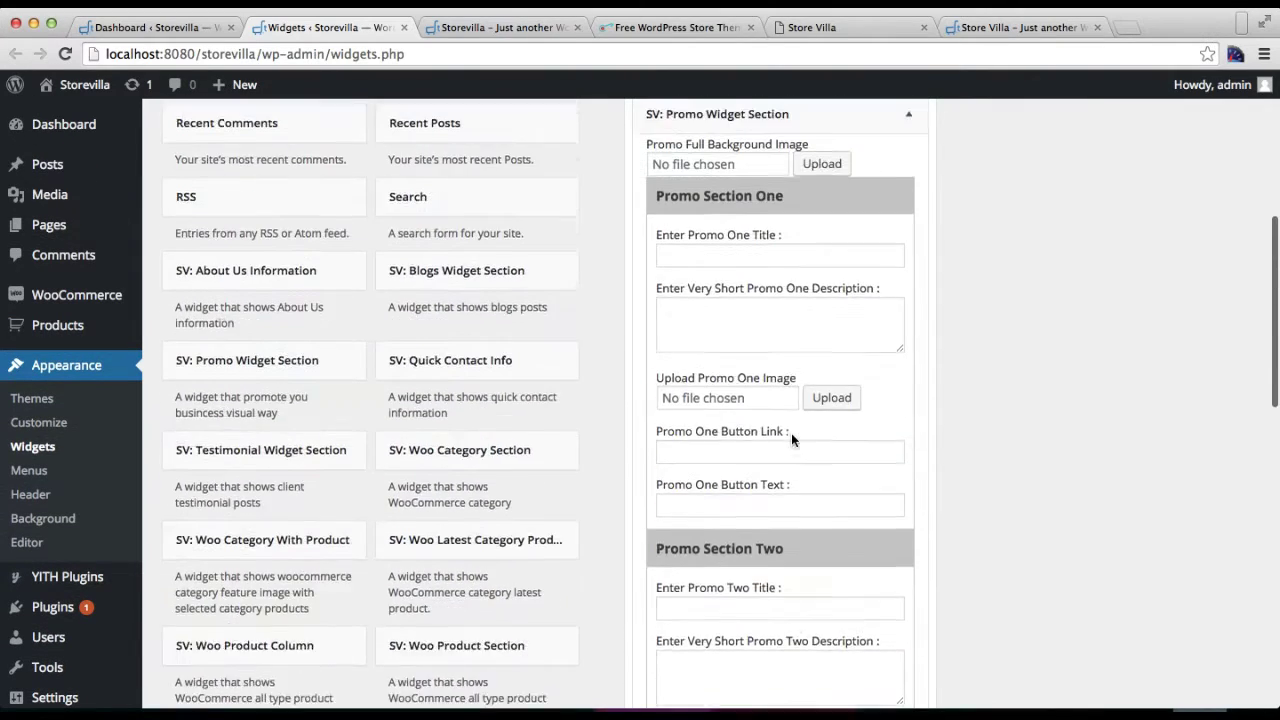
pyautogui.click(748, 378)
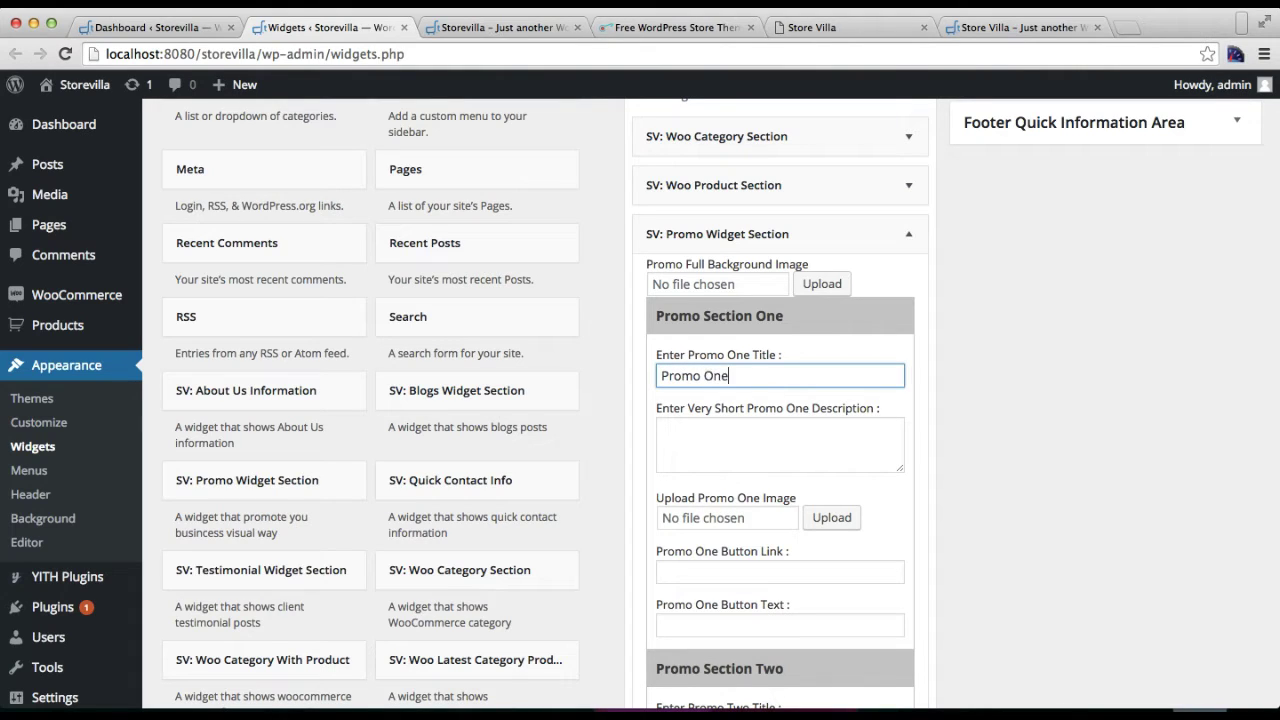
pyautogui.click(786, 444)
pyautogui.write('Description')
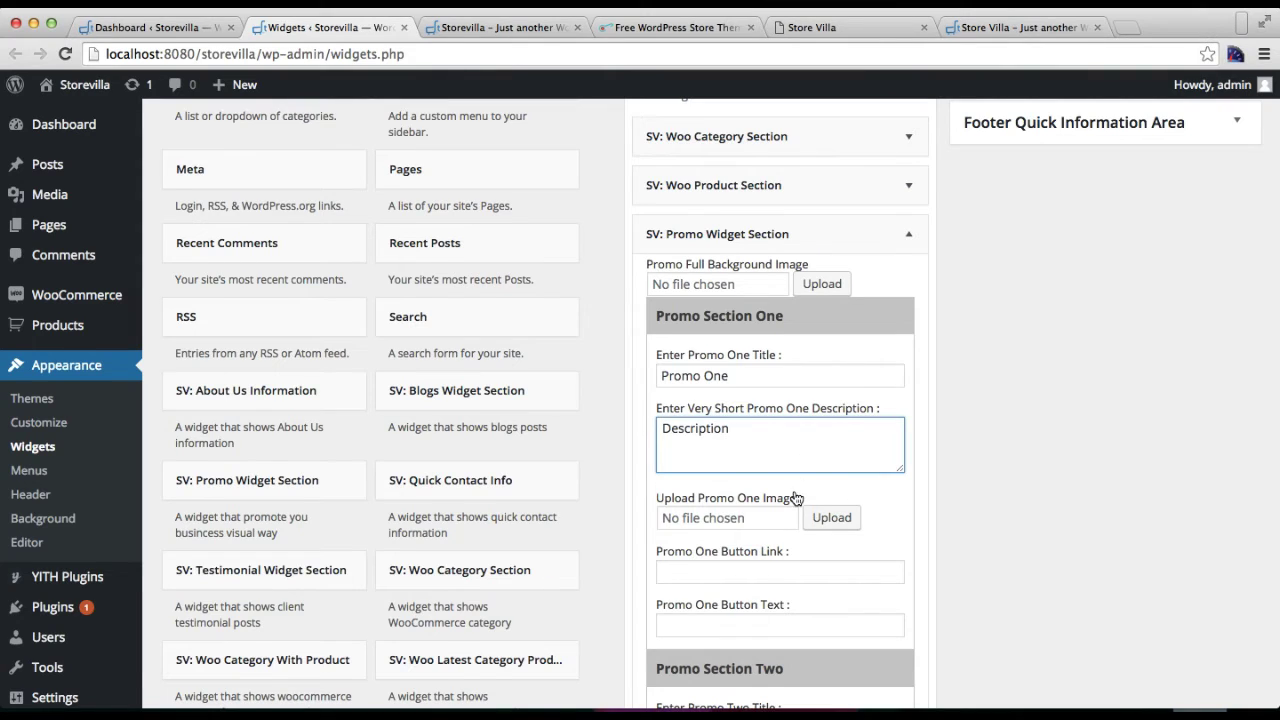
# Step: Select camera.jpg from the media library as the Promo One image
pyautogui.scroll(-2, 798, 484)
pyautogui.click(828, 426)
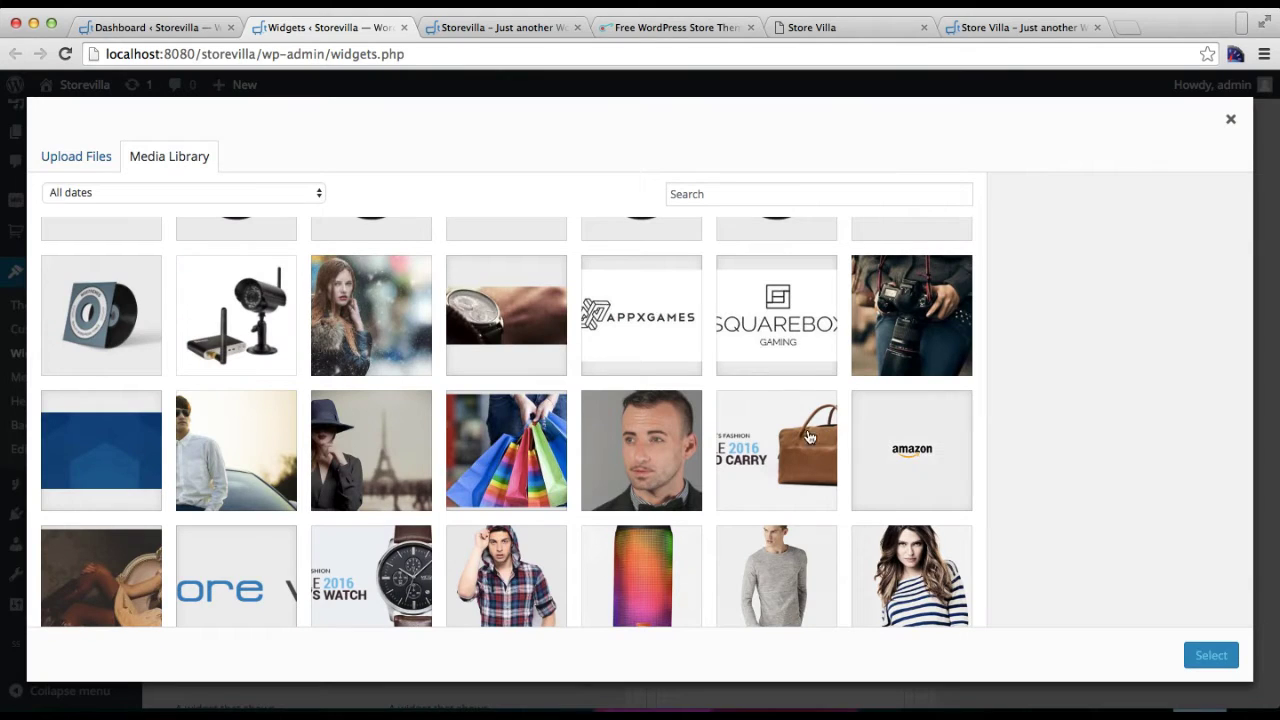
pyautogui.click(888, 345)
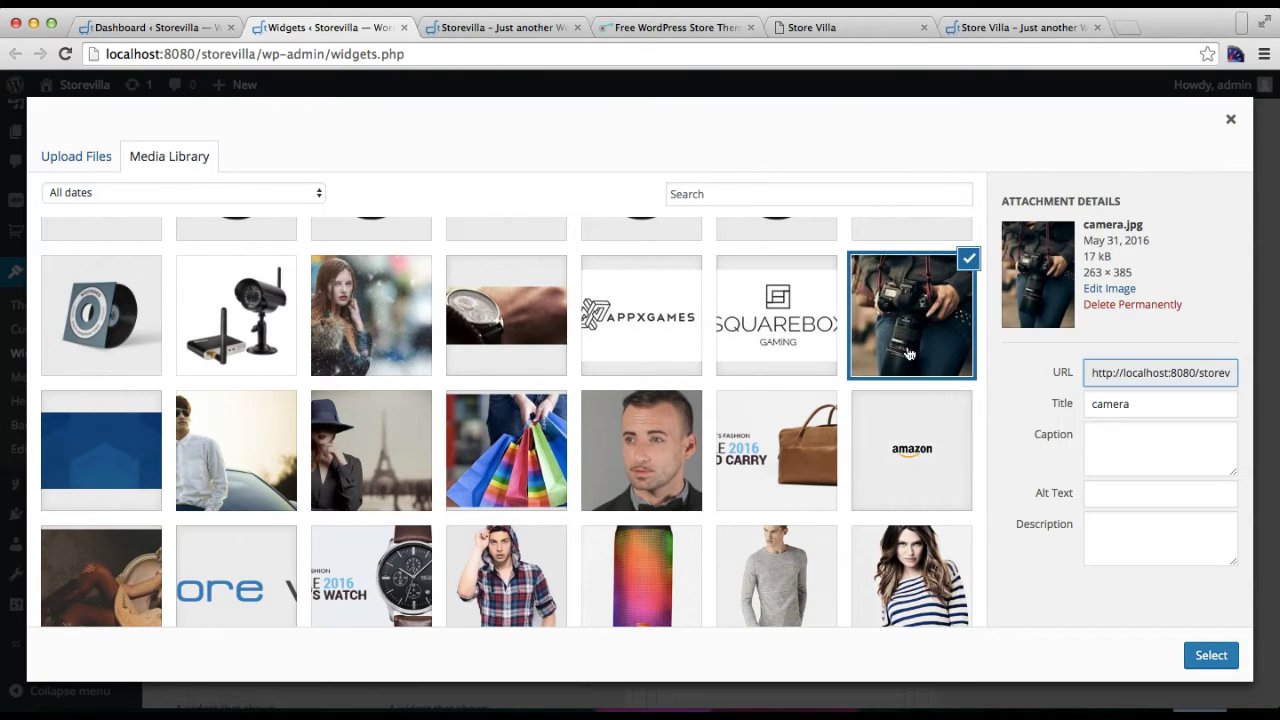
pyautogui.click(1211, 655)
# Step: Copy the web address of the Free WordPress Store Theme page for use as the Promo One button link
pyautogui.scroll(-5, 961, 556)
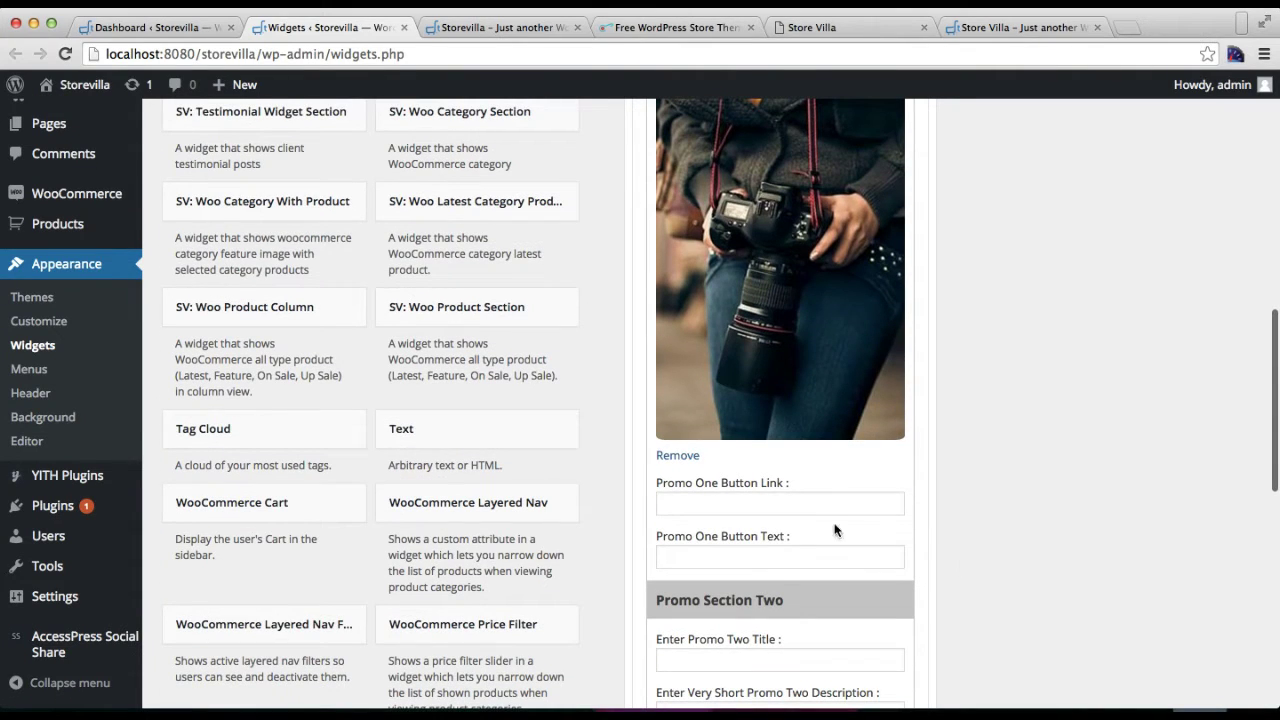
pyautogui.click(786, 505)
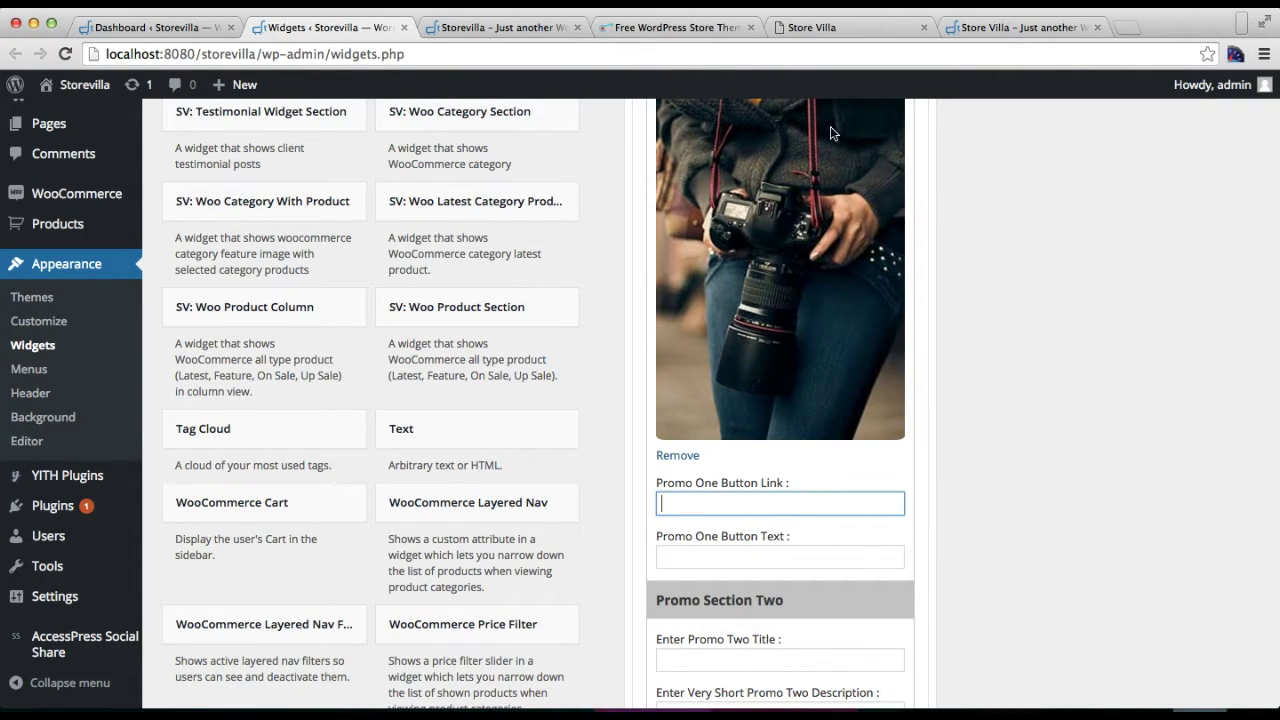
pyautogui.click(672, 27)
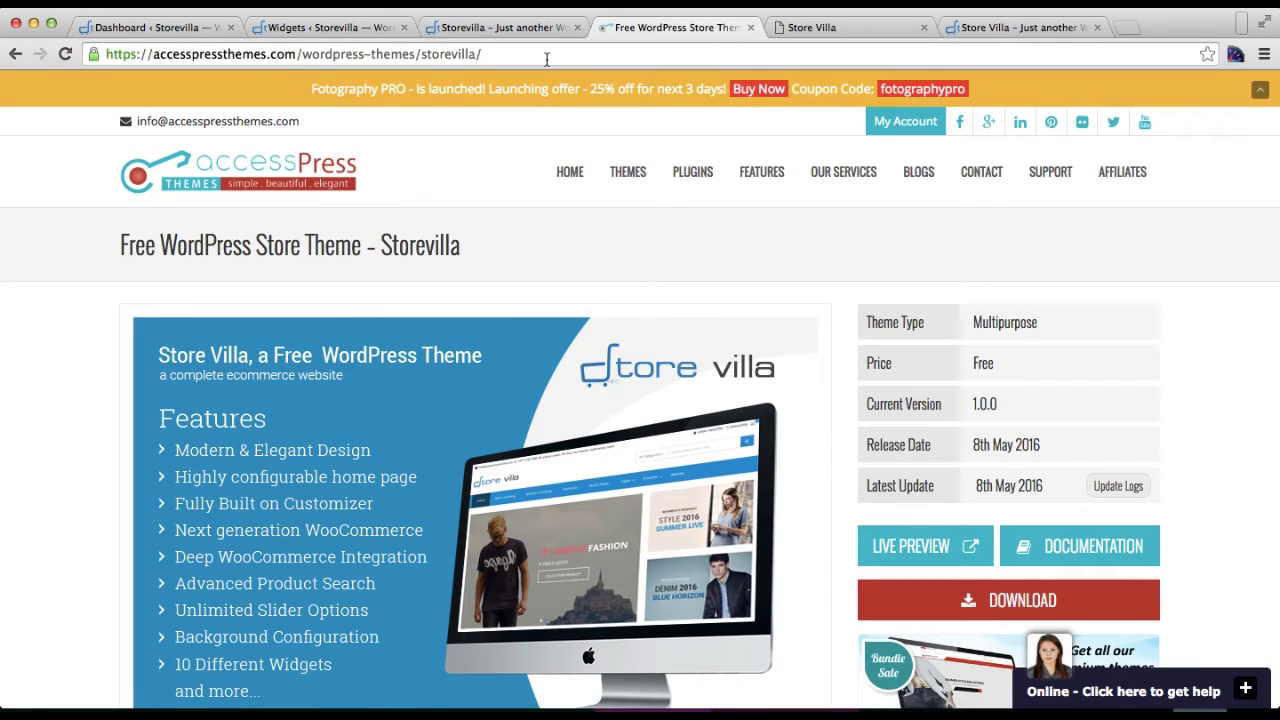
pyautogui.click(547, 59)
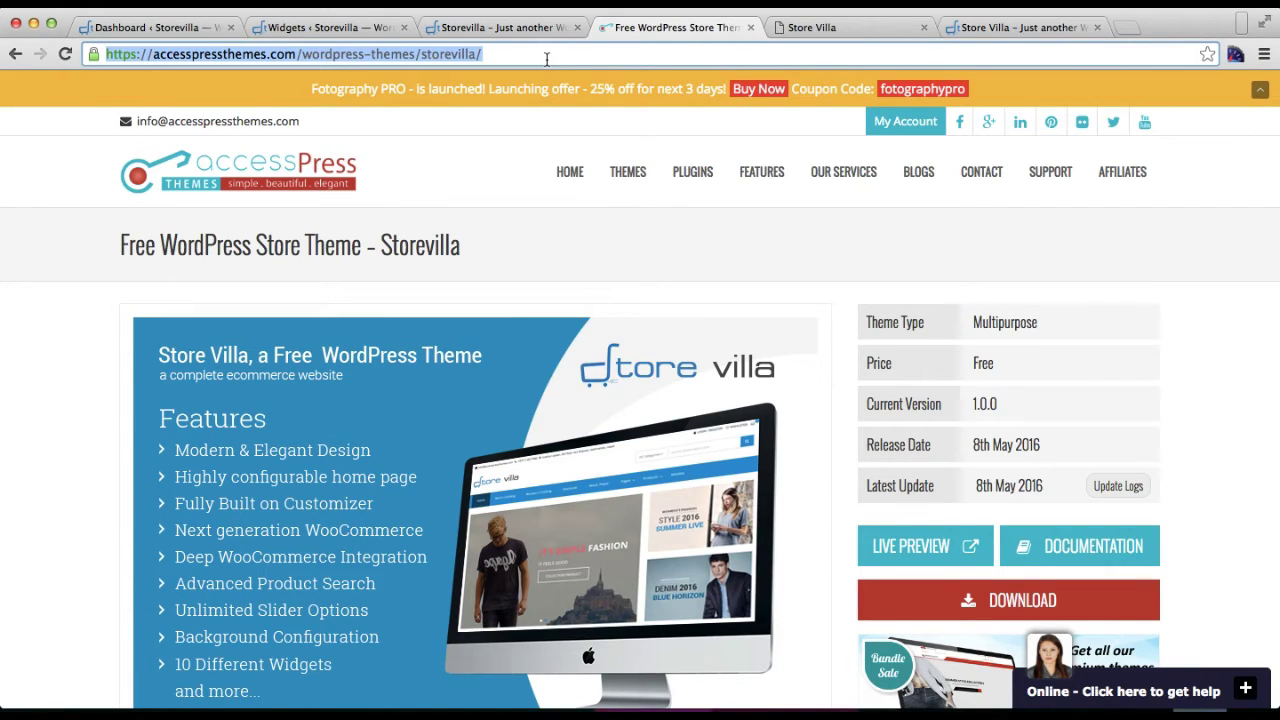
pyautogui.rightClick(486, 54)
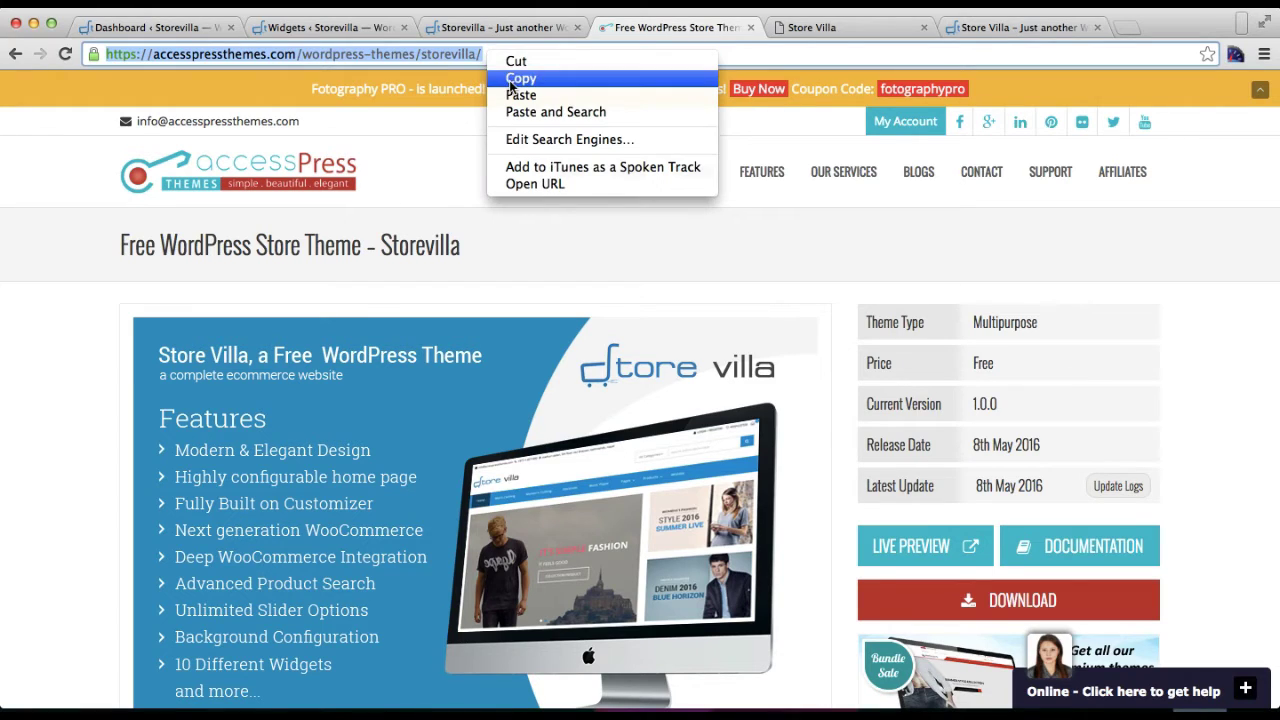
pyautogui.click(513, 78)
# Step: Back on the widgets page, paste the copied theme address as the Promo One button link and set its button text to "Click Here"
pyautogui.click(369, 28)
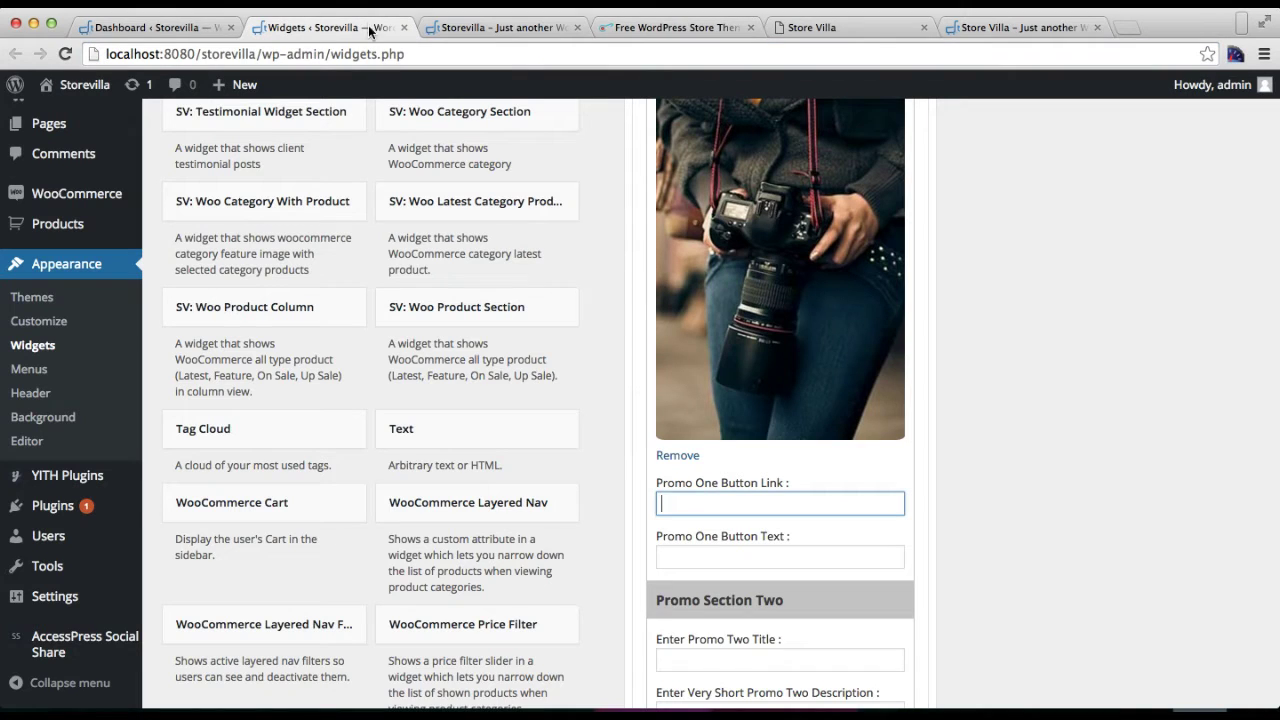
pyautogui.rightClick(741, 500)
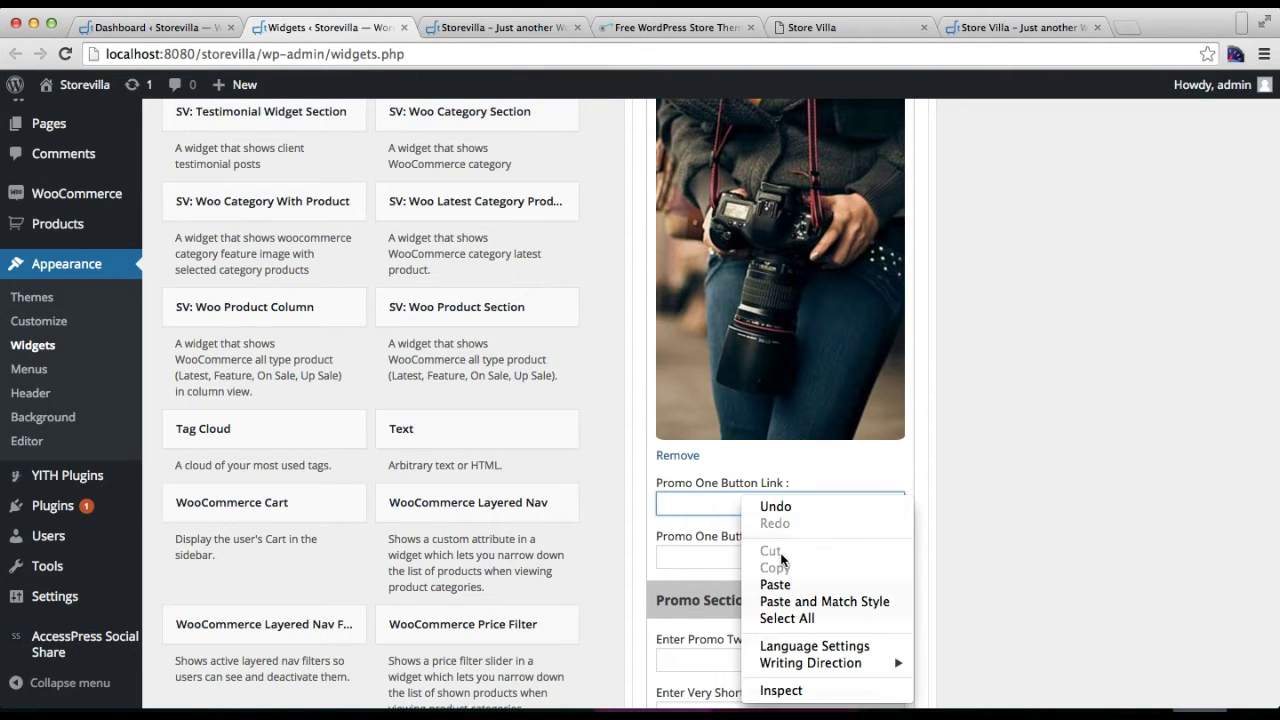
pyautogui.click(773, 586)
pyautogui.scroll(-3, 694, 432)
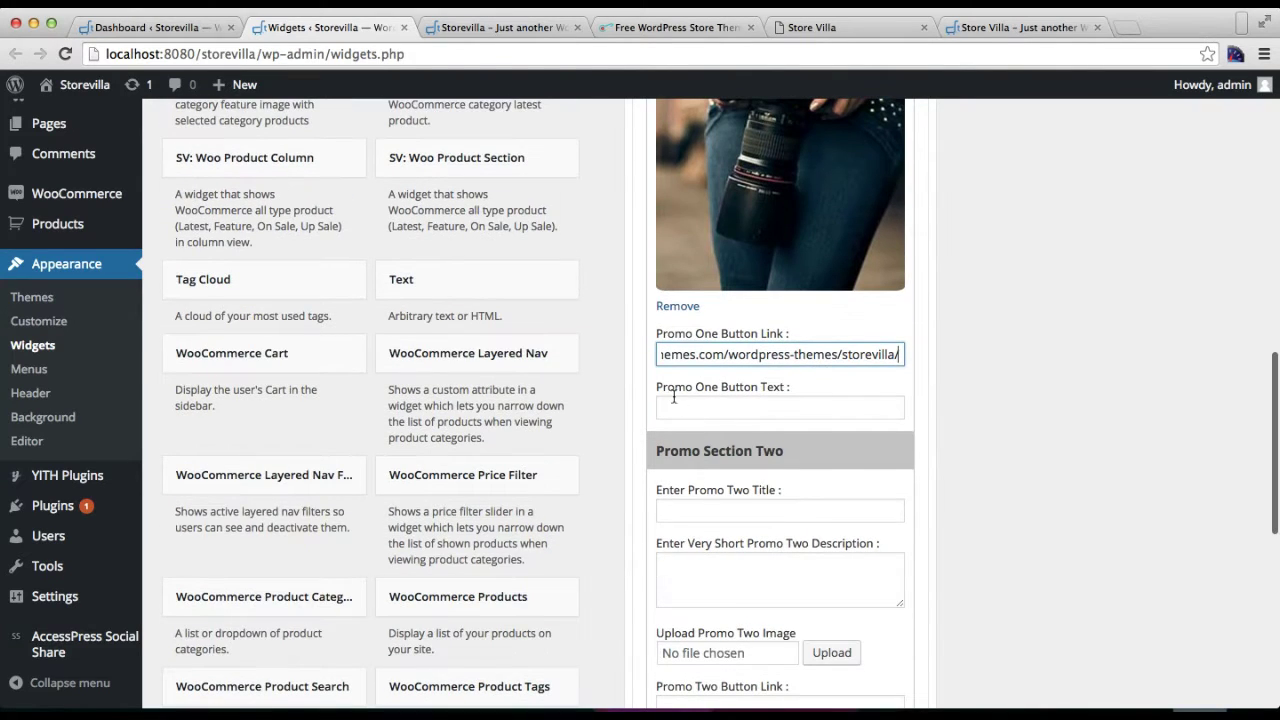
pyautogui.click(741, 411)
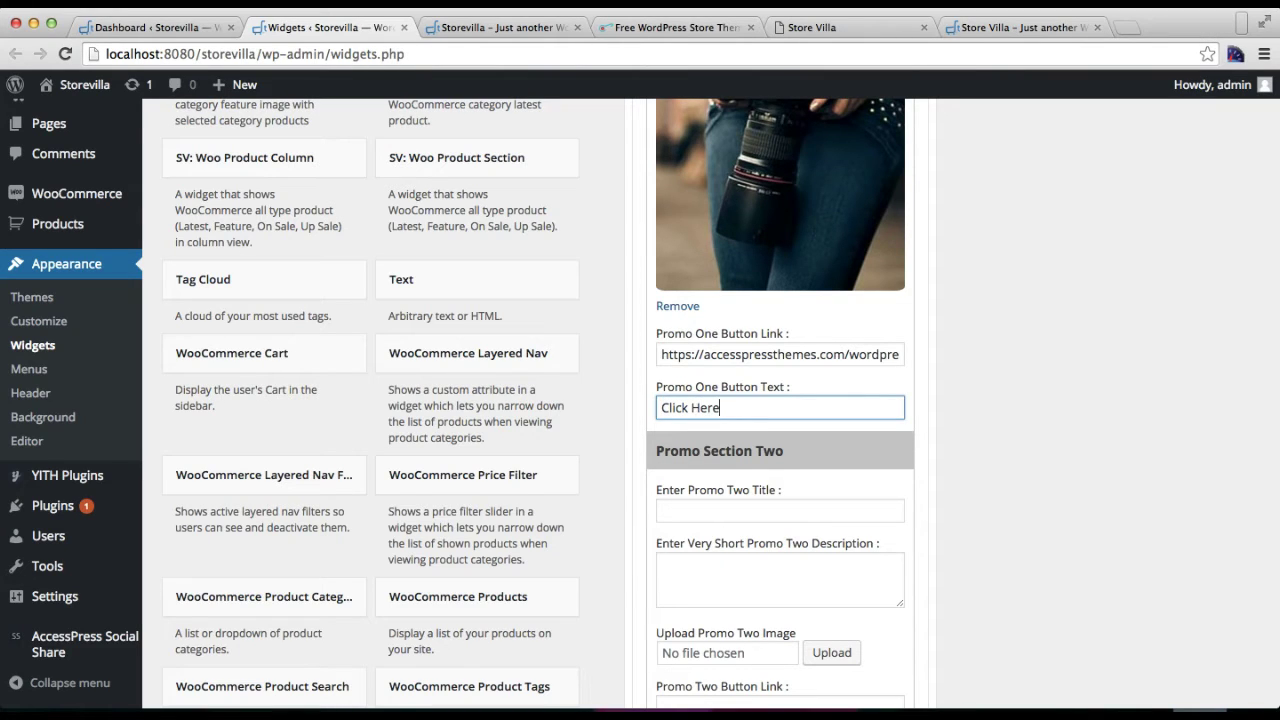
# Step: In Promo Section Two, enter the title "Promo Two" and the short description "Description"
pyautogui.scroll(-2, 782, 445)
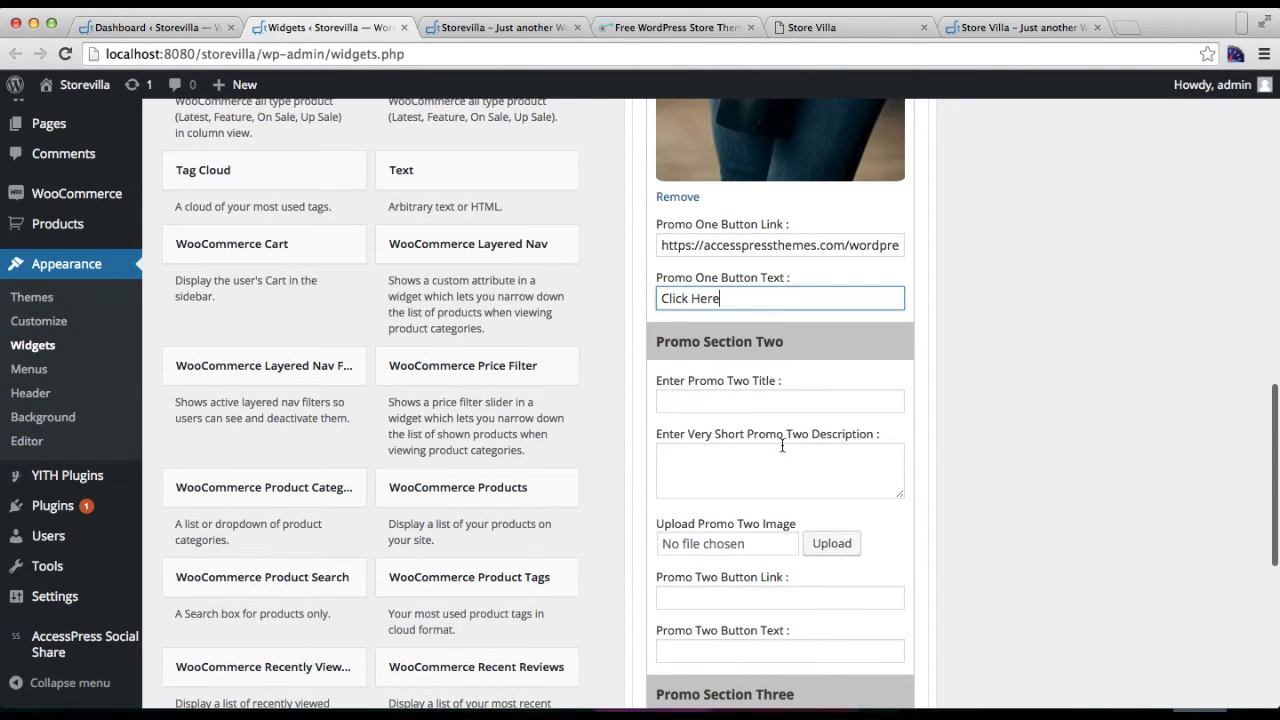
pyautogui.click(755, 400)
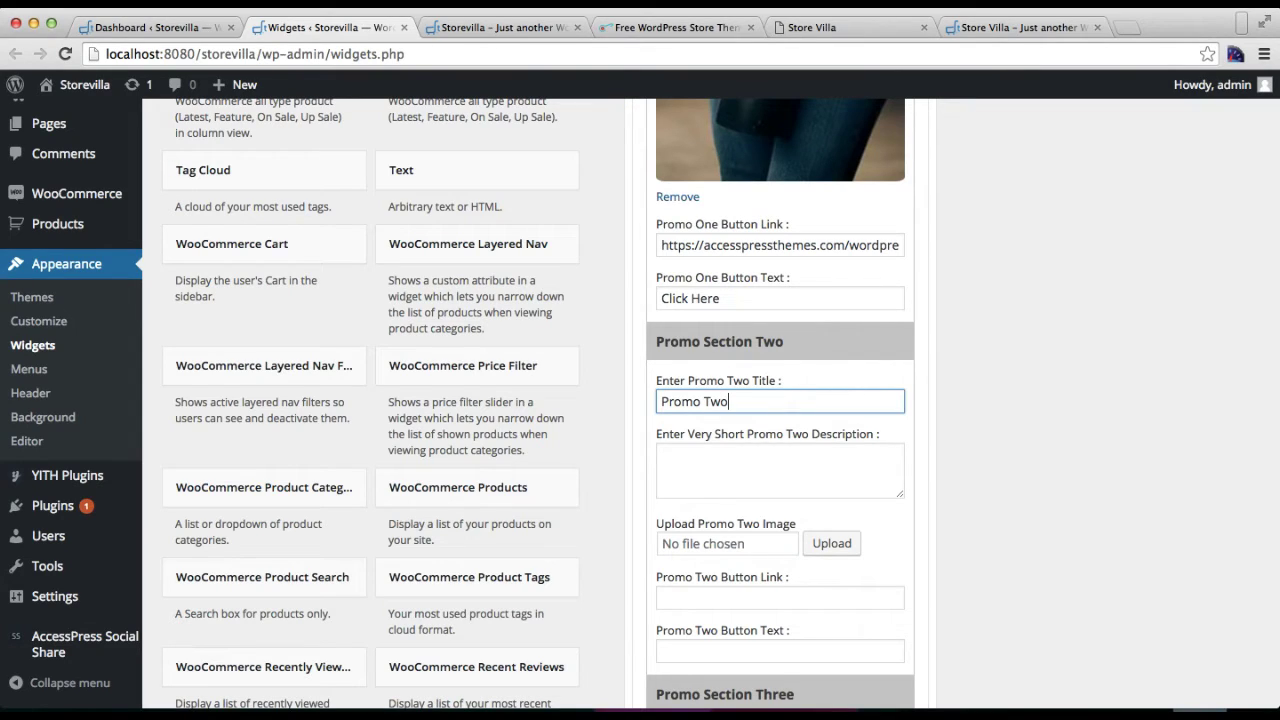
pyautogui.click(784, 486)
pyautogui.write('Description')
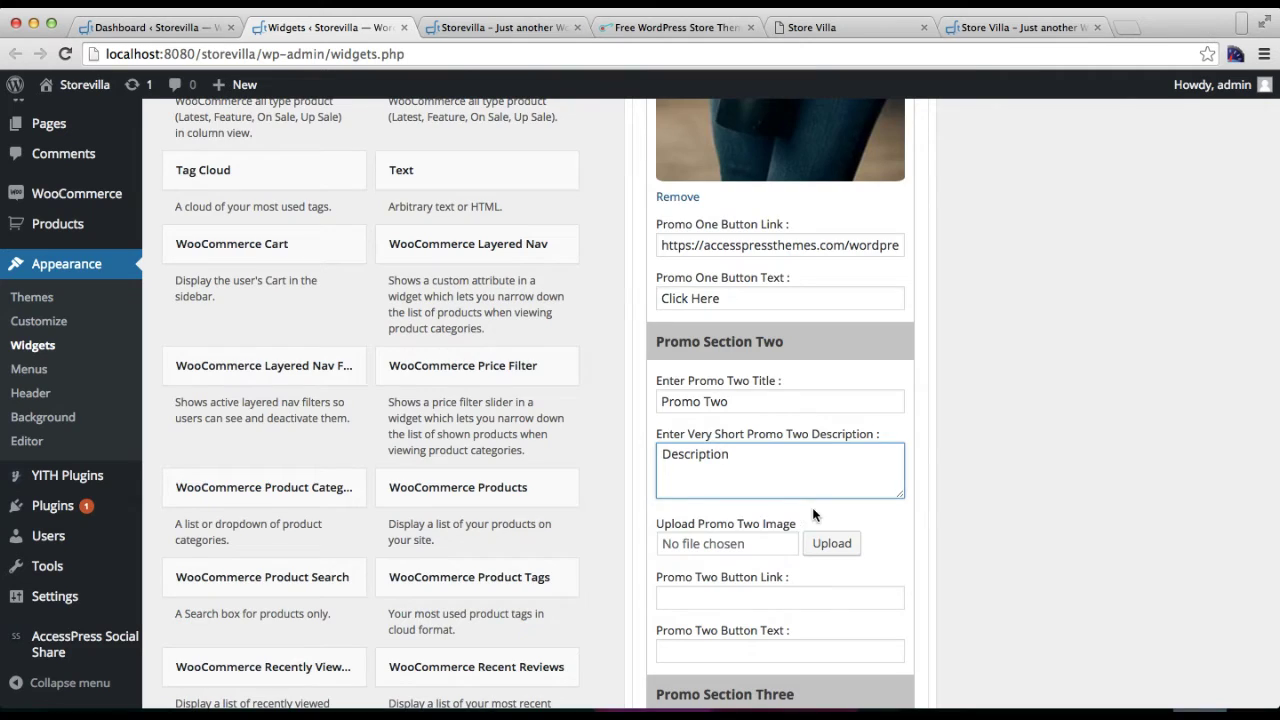
# Step: Choose iphone.jpg from the media library as the Promo Two image
pyautogui.scroll(-3, 813, 514)
pyautogui.click(826, 392)
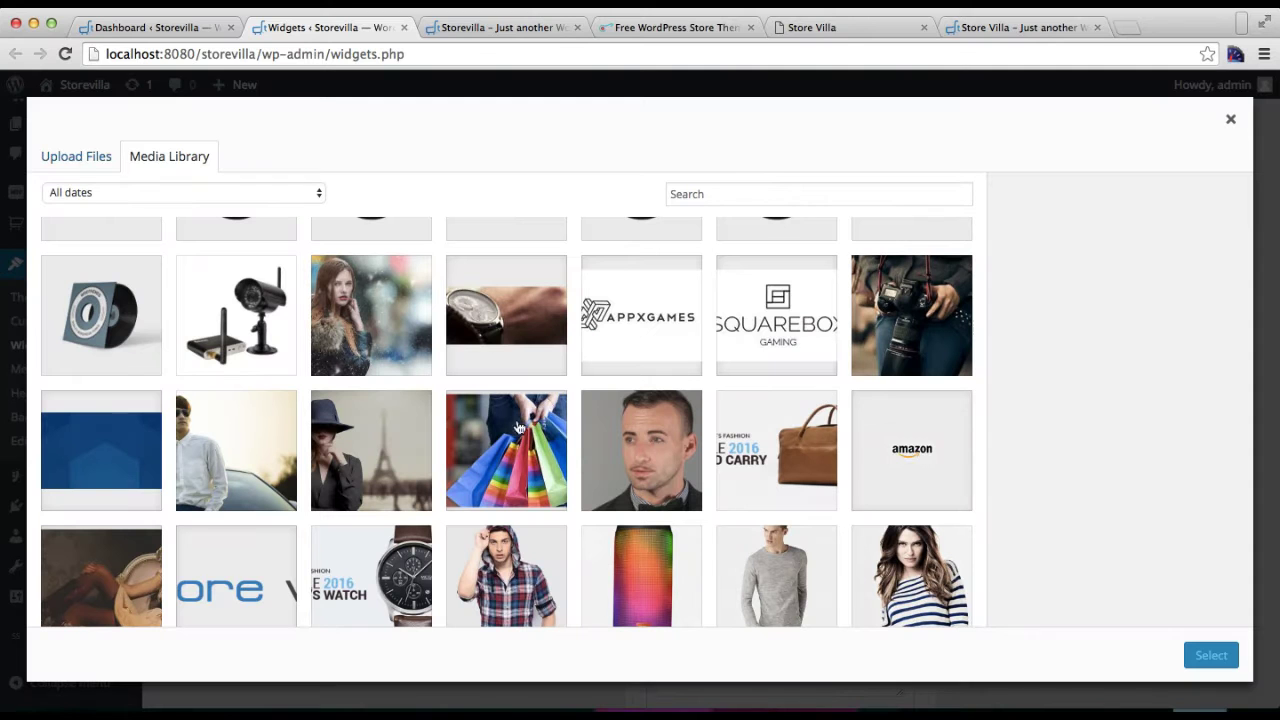
pyautogui.scroll(-4, 510, 440)
pyautogui.scroll(4, 495, 450)
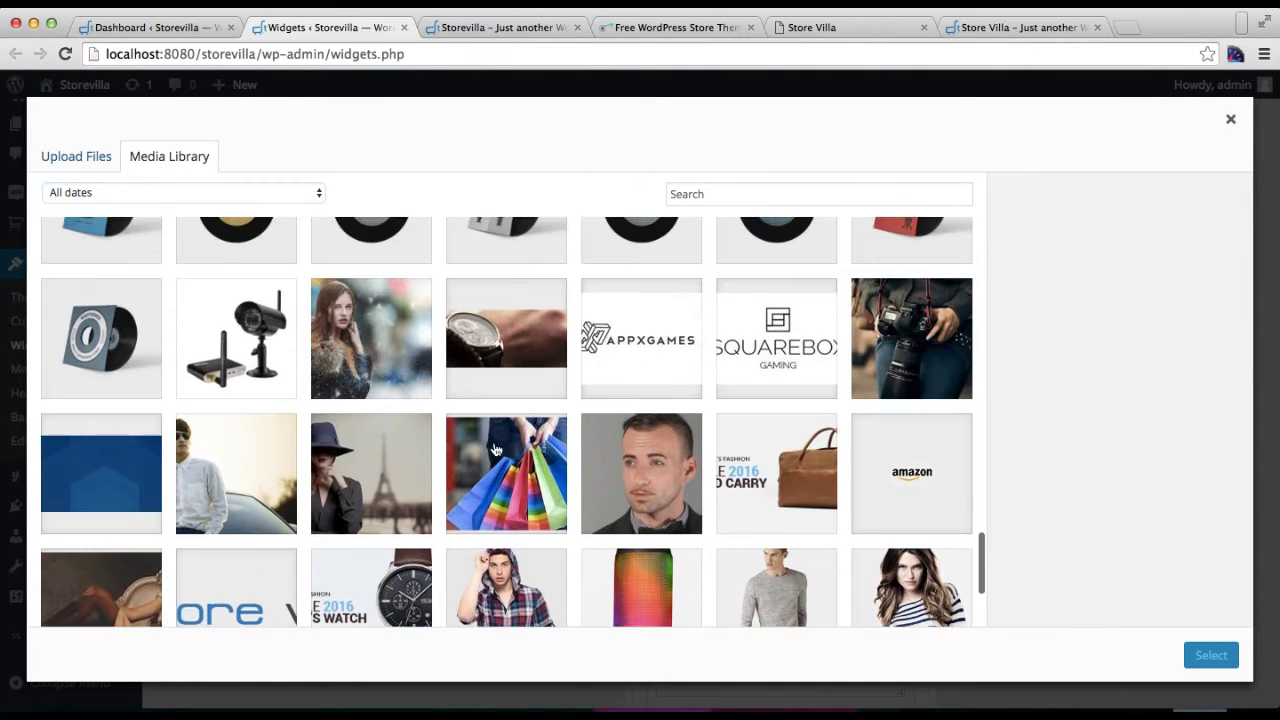
pyautogui.scroll(10, 495, 450)
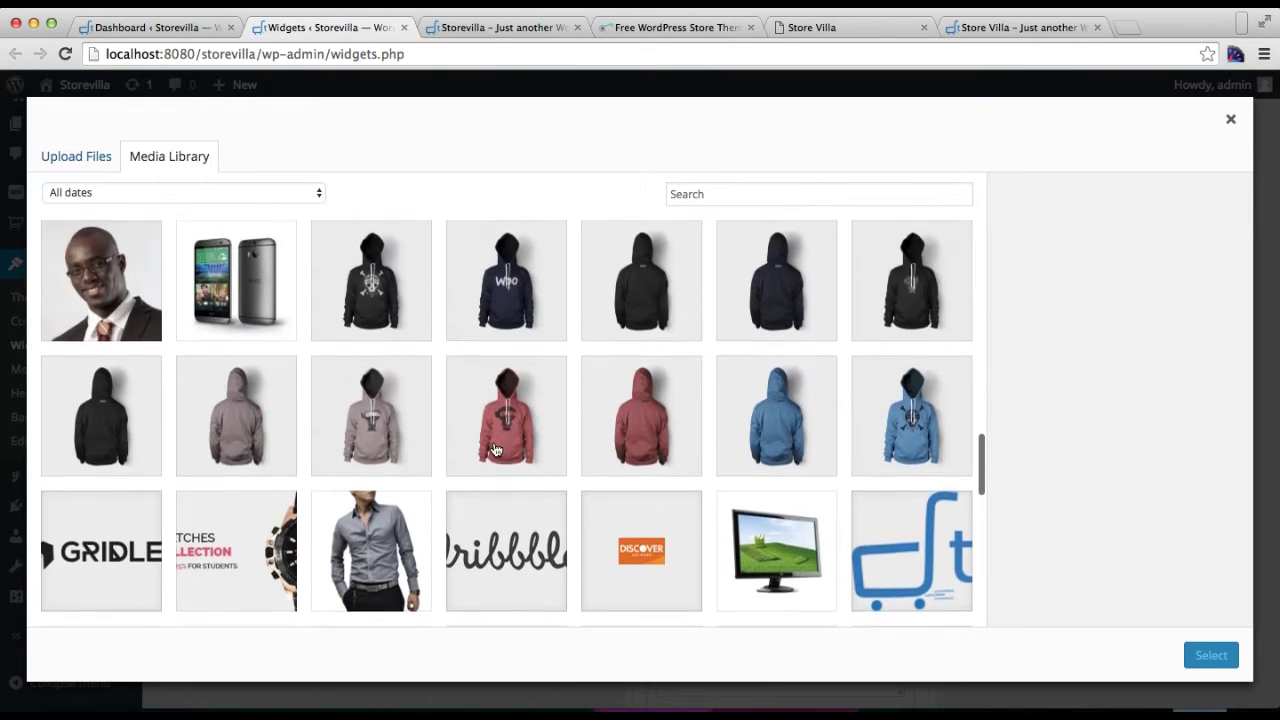
pyautogui.scroll(5, 495, 450)
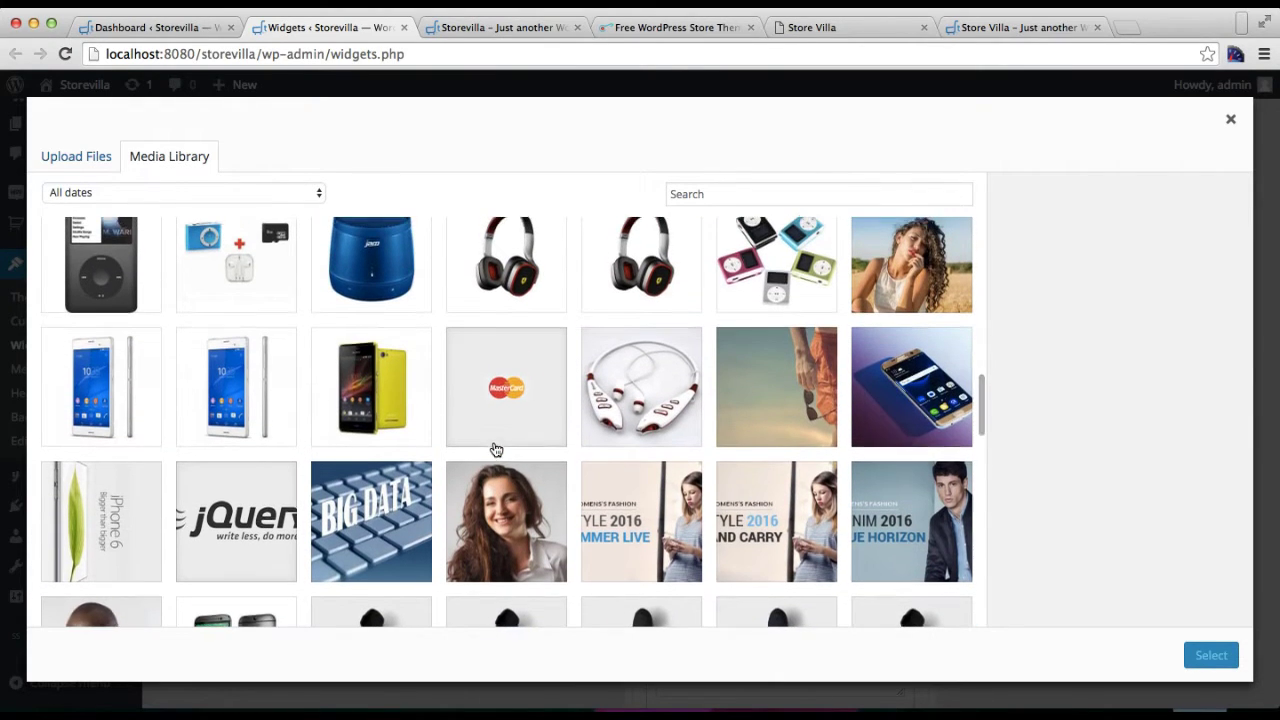
pyautogui.scroll(1, 496, 450)
pyautogui.click(885, 462)
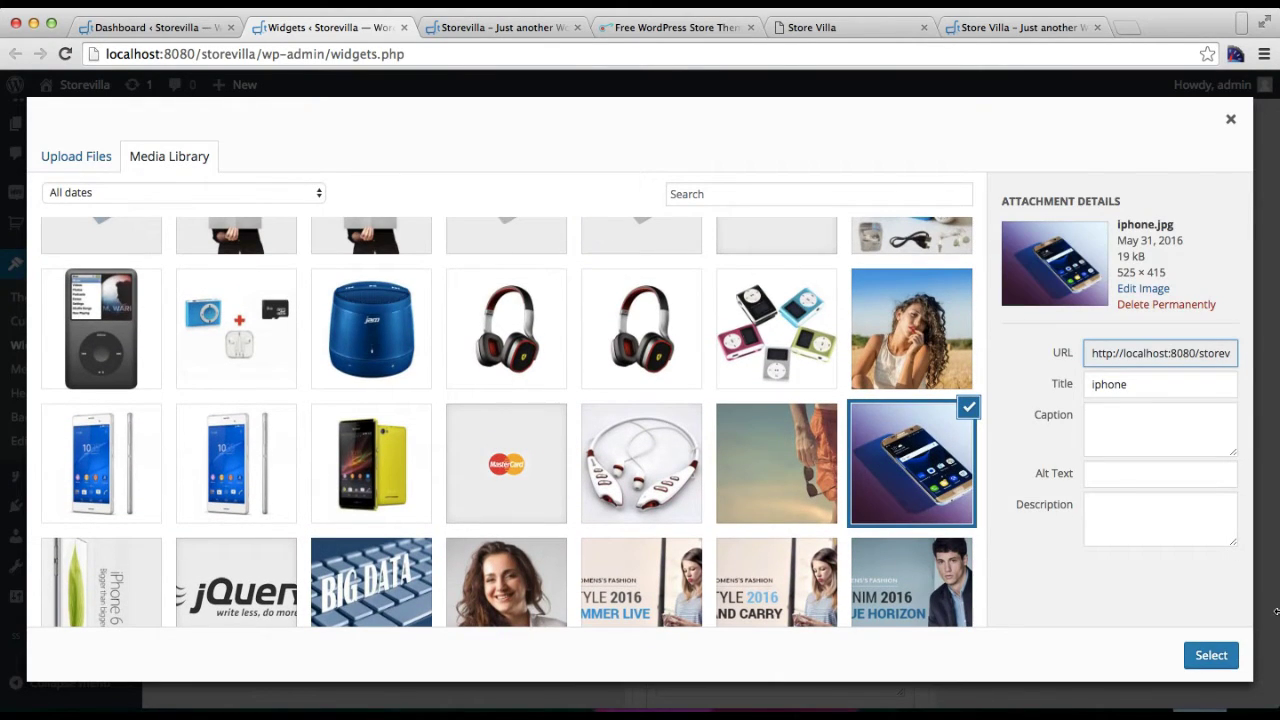
pyautogui.click(1221, 668)
# Step: Paste the copied theme address as the Promo Two button link and set its button text to "Buy Now"
pyautogui.scroll(-3, 767, 397)
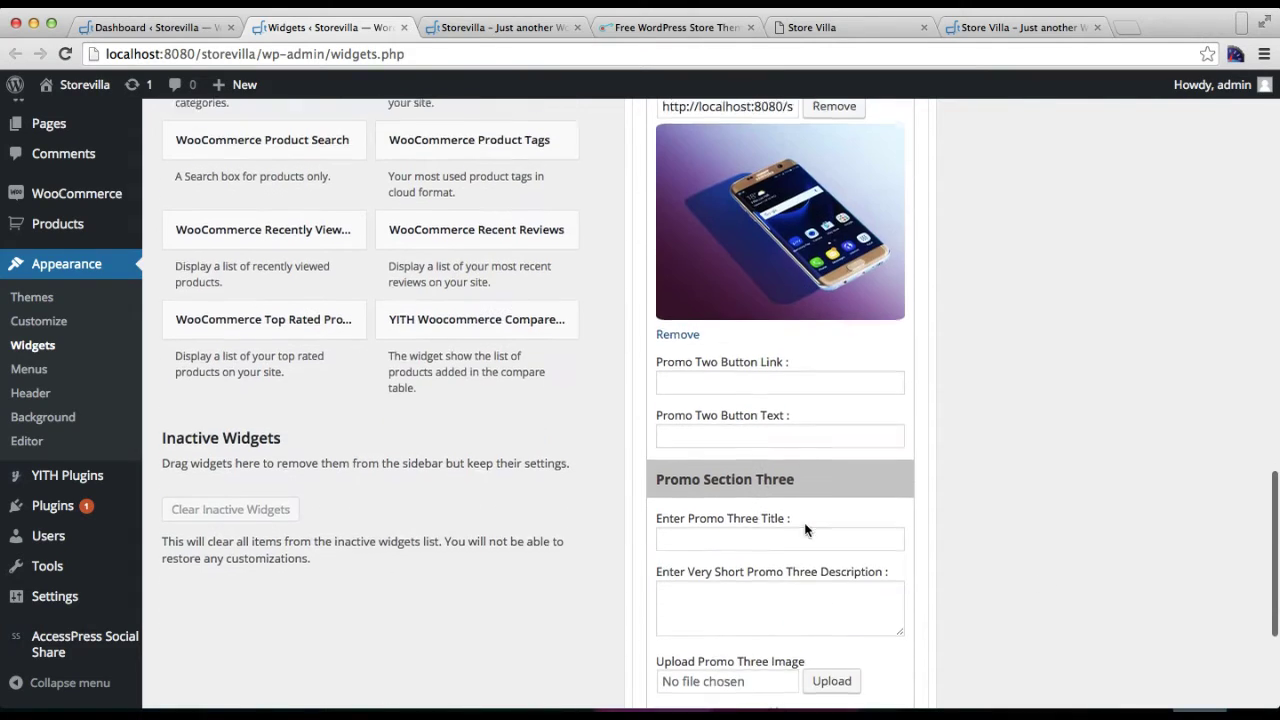
pyautogui.click(760, 385)
pyautogui.rightClick(761, 384)
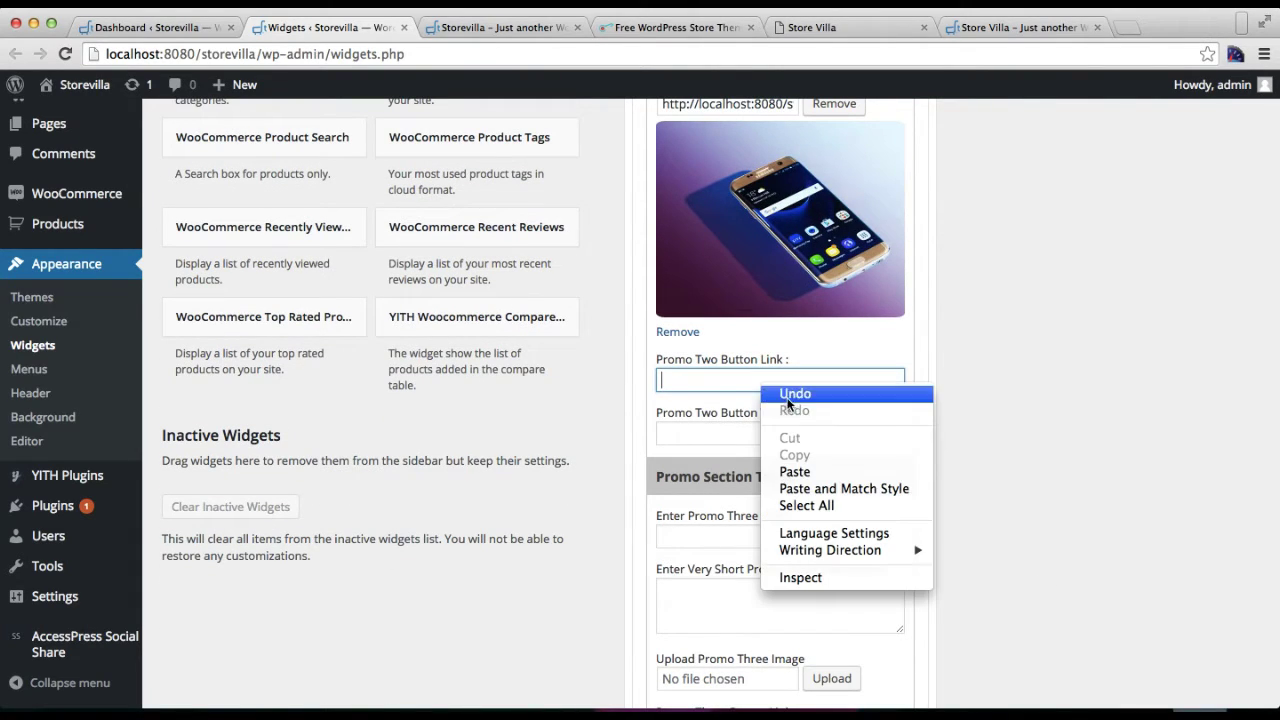
pyautogui.click(797, 476)
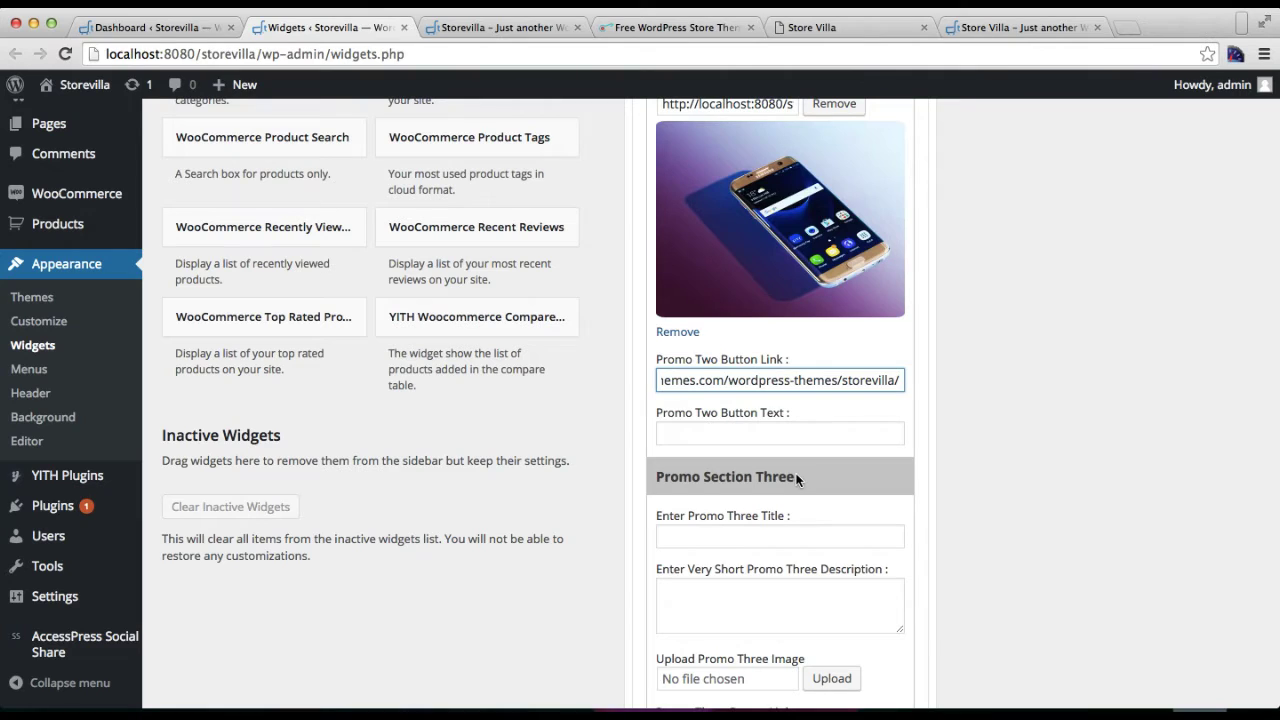
pyautogui.click(753, 430)
pyautogui.write('Buy Now')
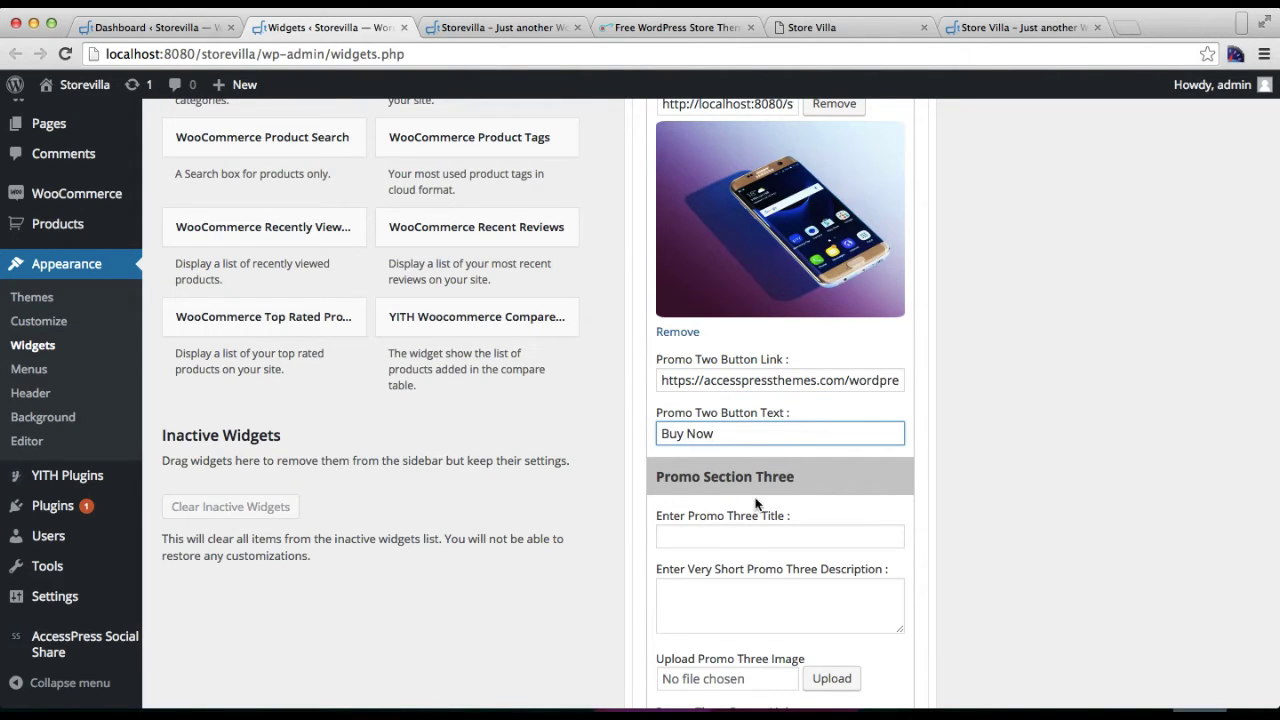
# Step: In Promo Section Three, enter the title "Promo Three" and the short description "Description"
pyautogui.scroll(-4, 773, 460)
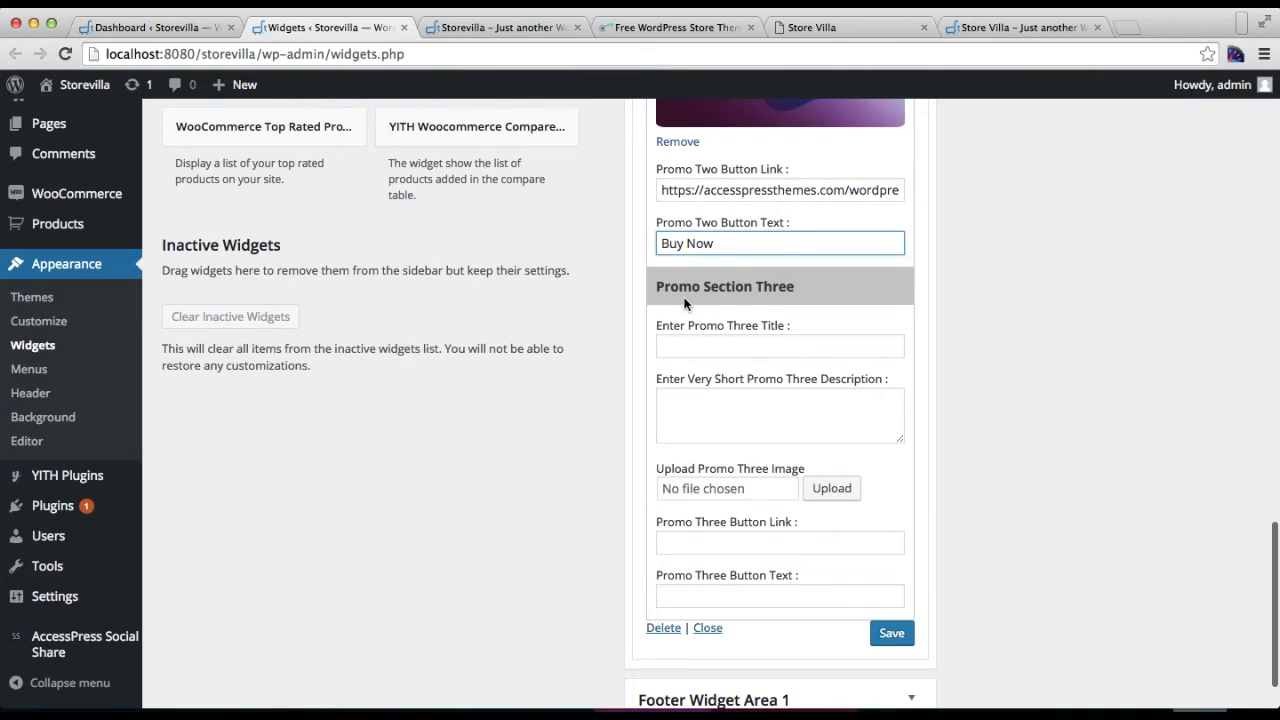
pyautogui.click(742, 351)
pyautogui.write('Promo Three')
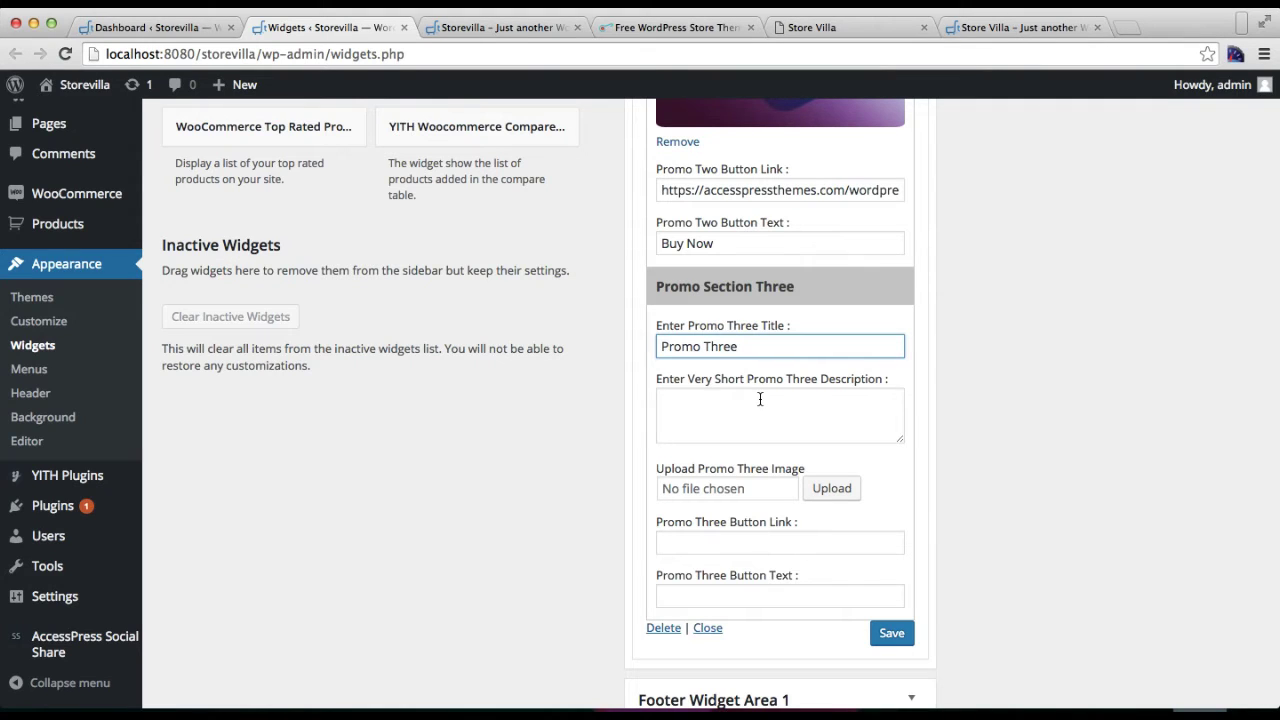
pyautogui.click(760, 399)
pyautogui.write('Description')
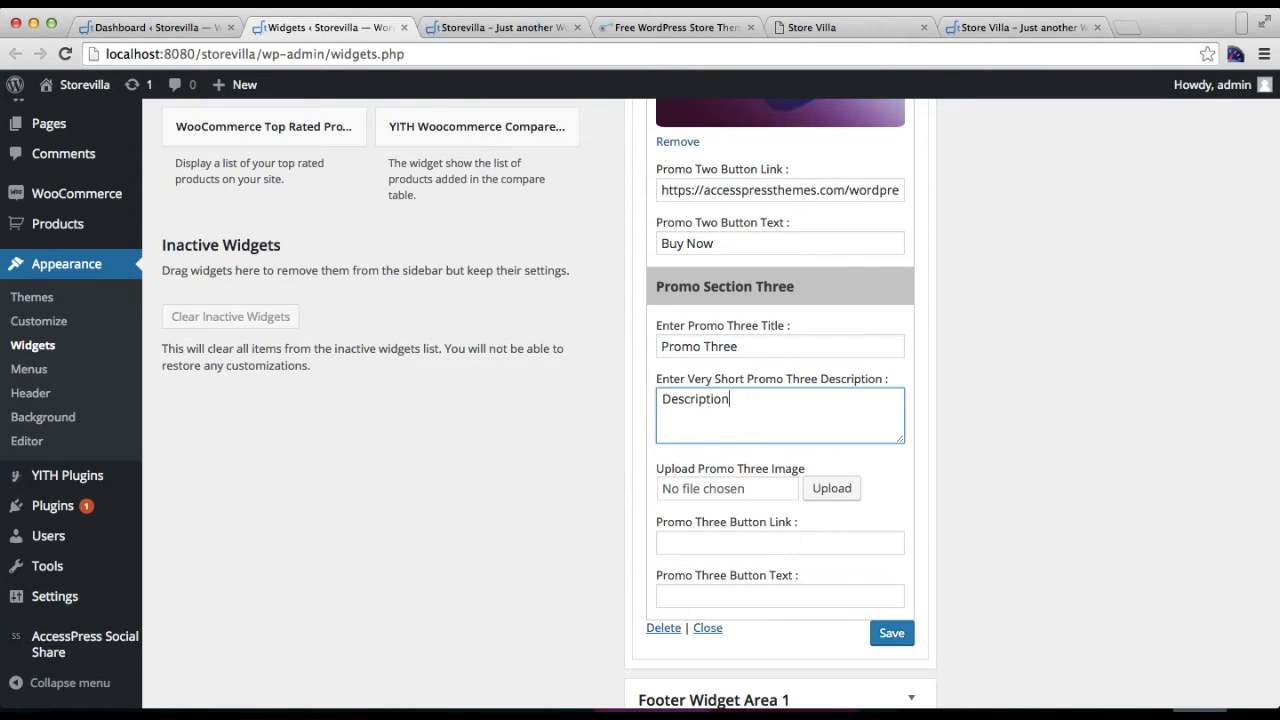
# Step: Choose camera.jpg from the media library as the Promo Three image
pyautogui.scroll(-2, 806, 451)
pyautogui.click(834, 423)
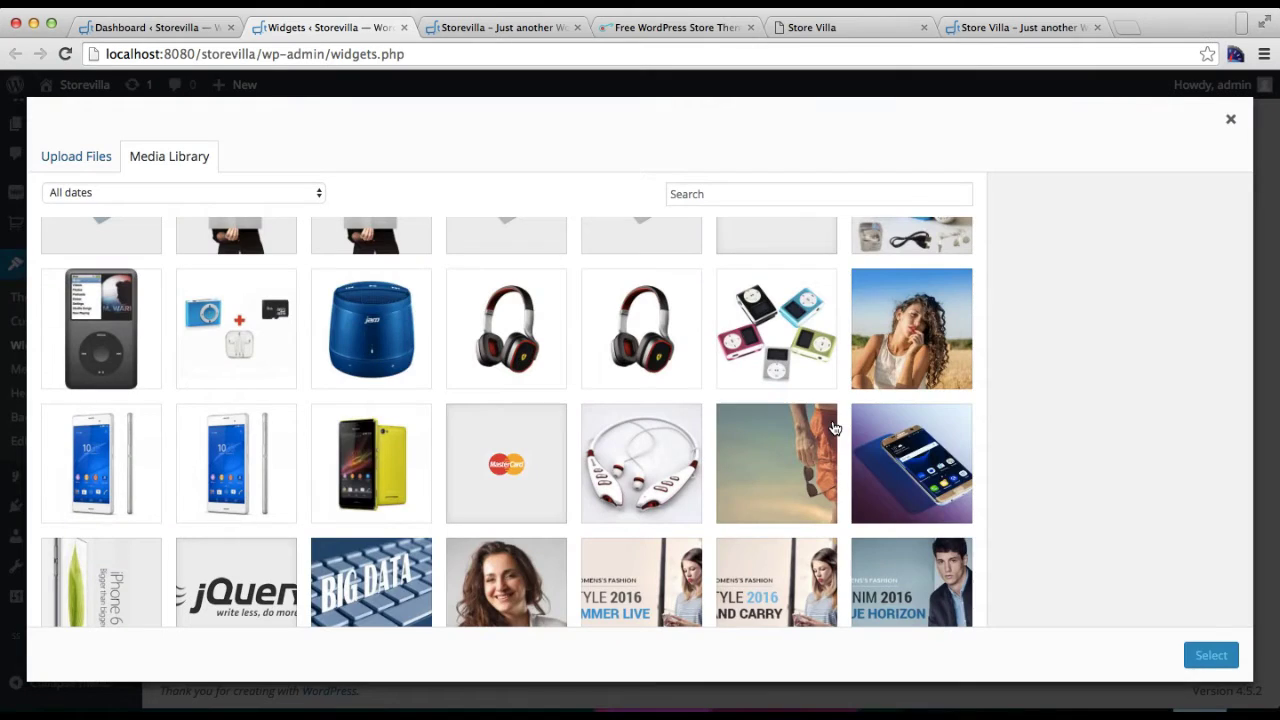
pyautogui.scroll(3, 938, 493)
pyautogui.scroll(-9, 938, 493)
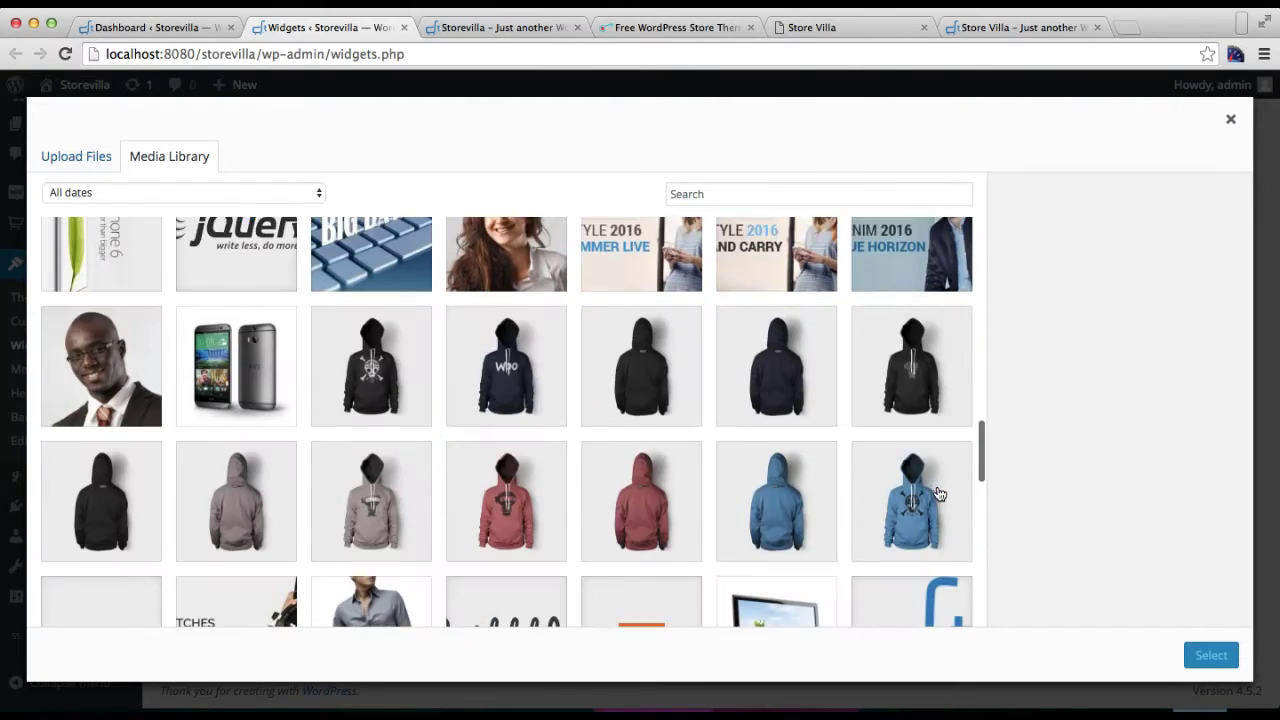
pyautogui.scroll(-6, 938, 493)
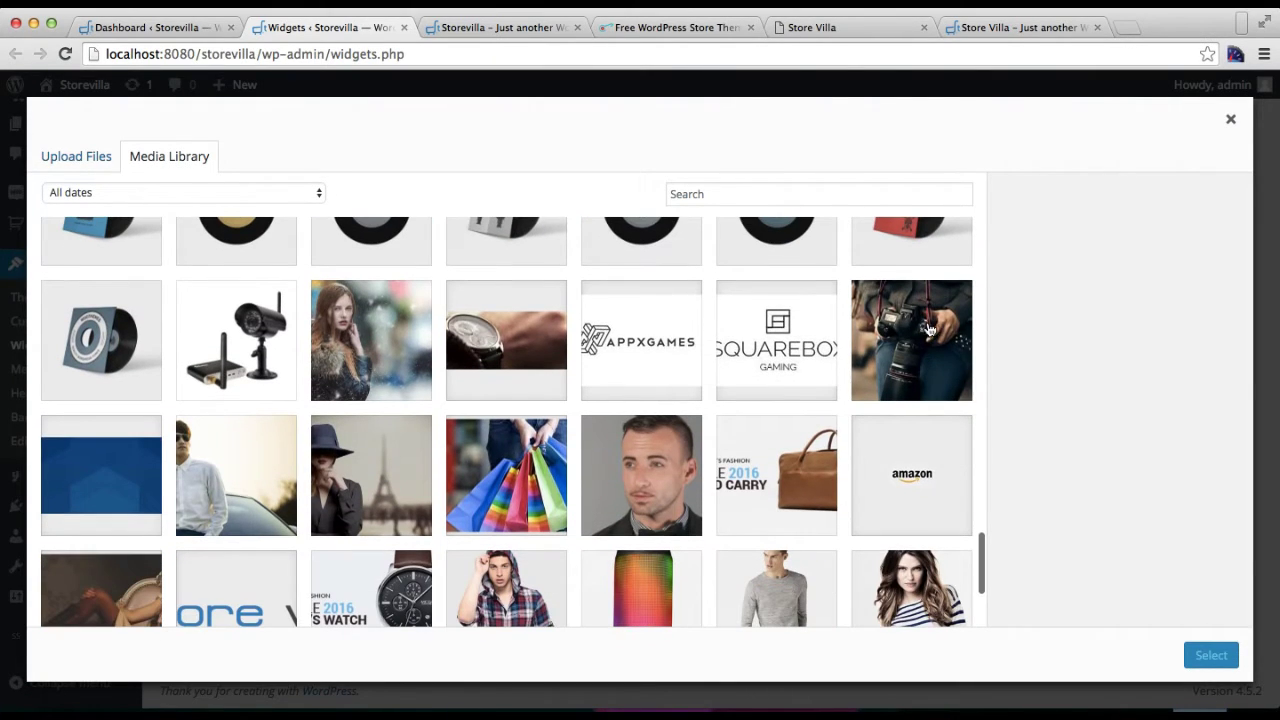
pyautogui.click(926, 324)
pyautogui.click(1208, 658)
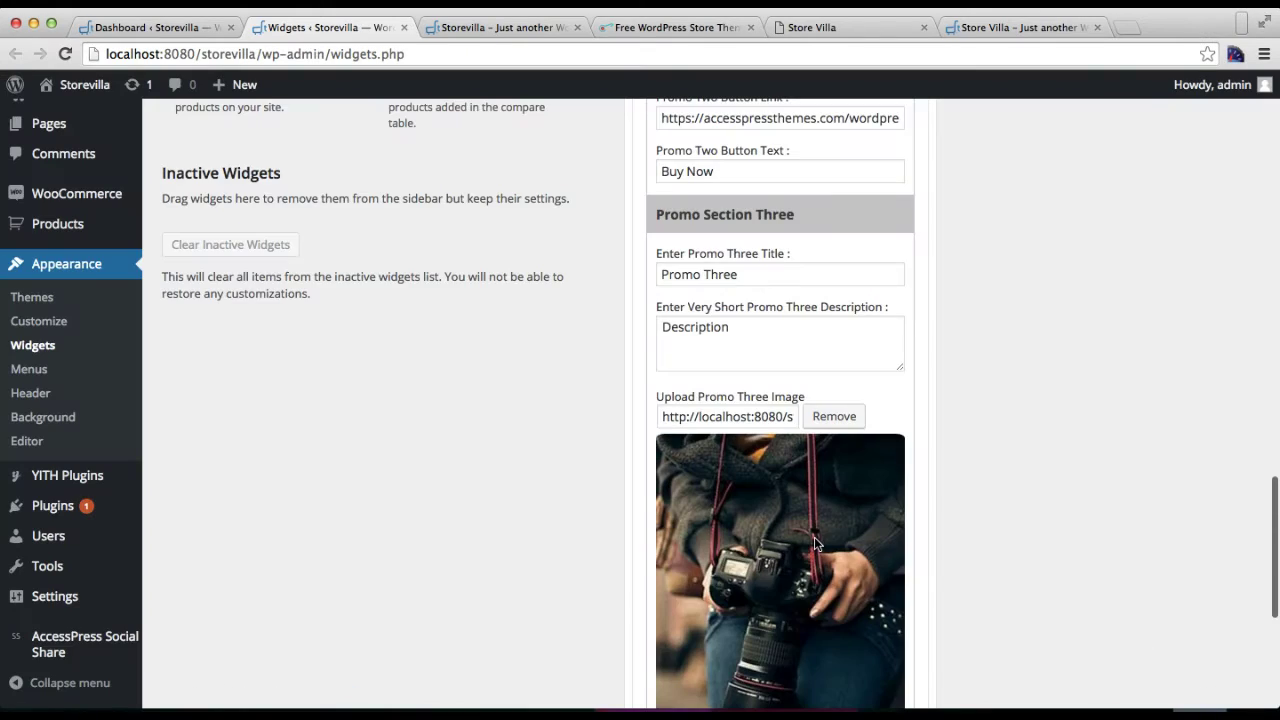
# Step: Paste the copied theme address as the Promo Three button link and set its button text to "Buy Now"
pyautogui.scroll(-5, 815, 545)
pyautogui.rightClick(797, 475)
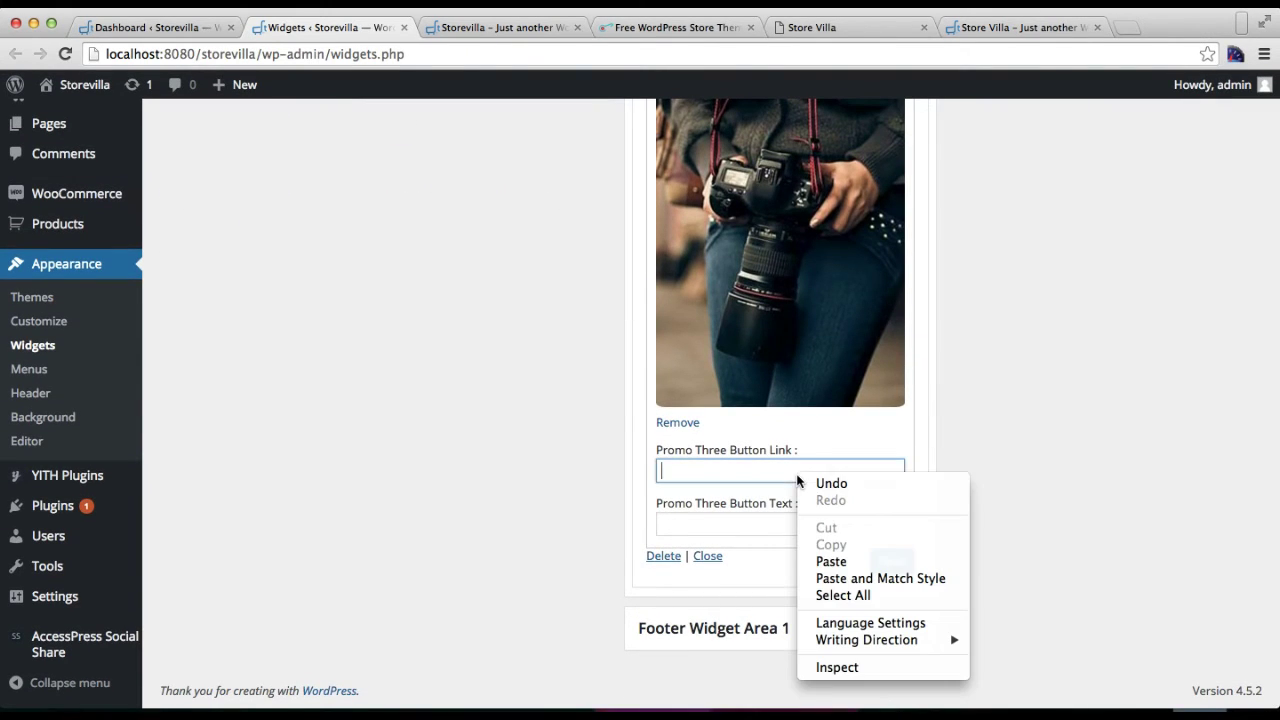
pyautogui.click(826, 561)
pyautogui.click(735, 523)
pyautogui.write('Buy Now')
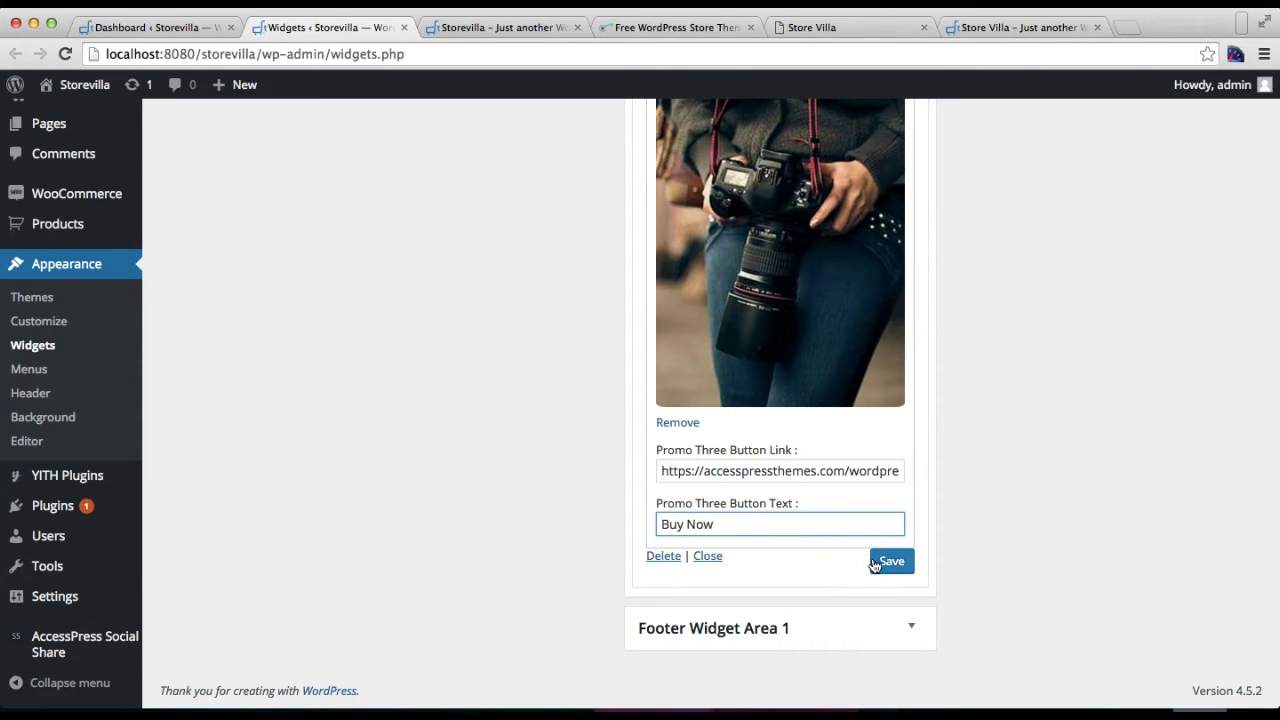
# Step: Save the SV: Promo Widget Section and collapse its settings
pyautogui.click(888, 563)
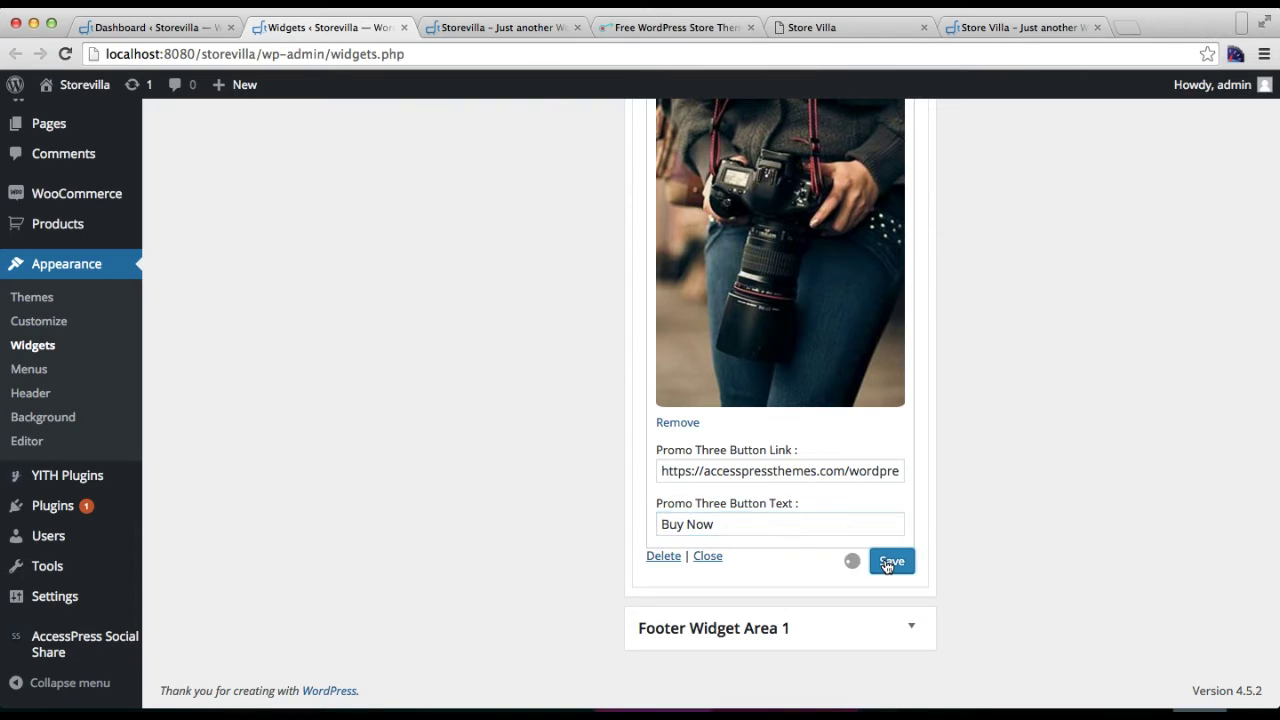
pyautogui.click(708, 556)
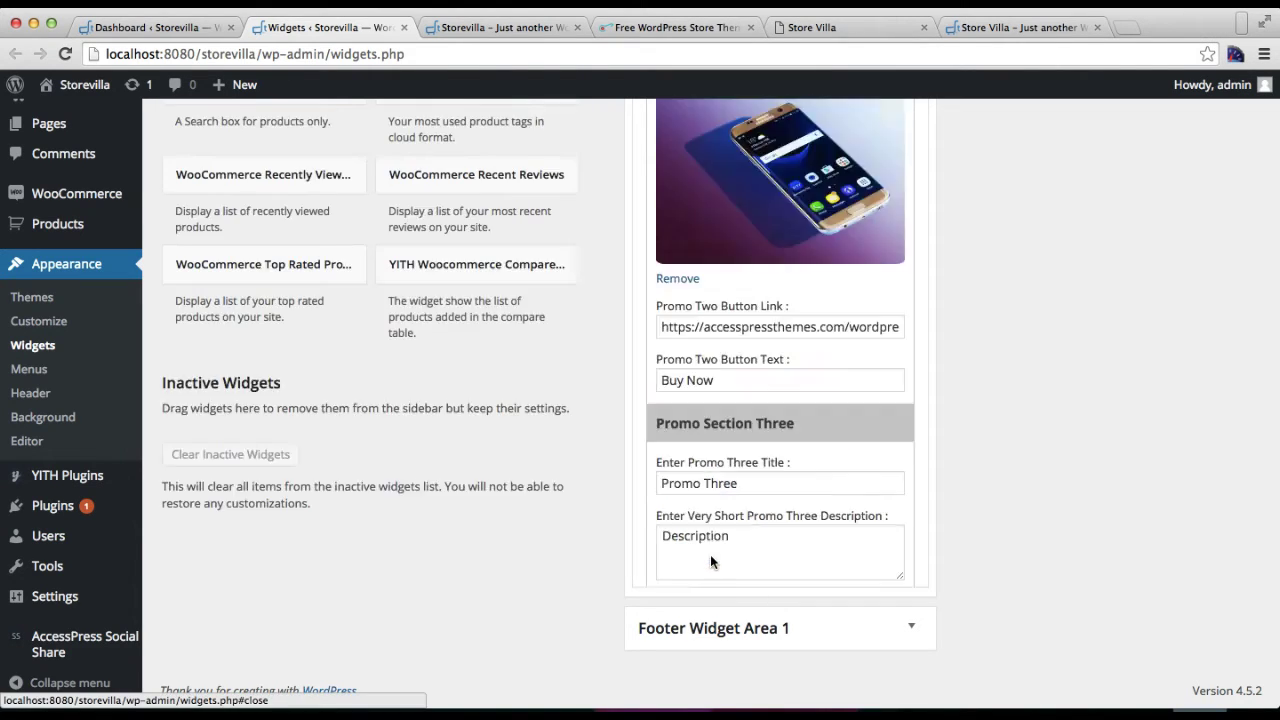
pyautogui.scroll(5, 780, 343)
pyautogui.scroll(10, 780, 343)
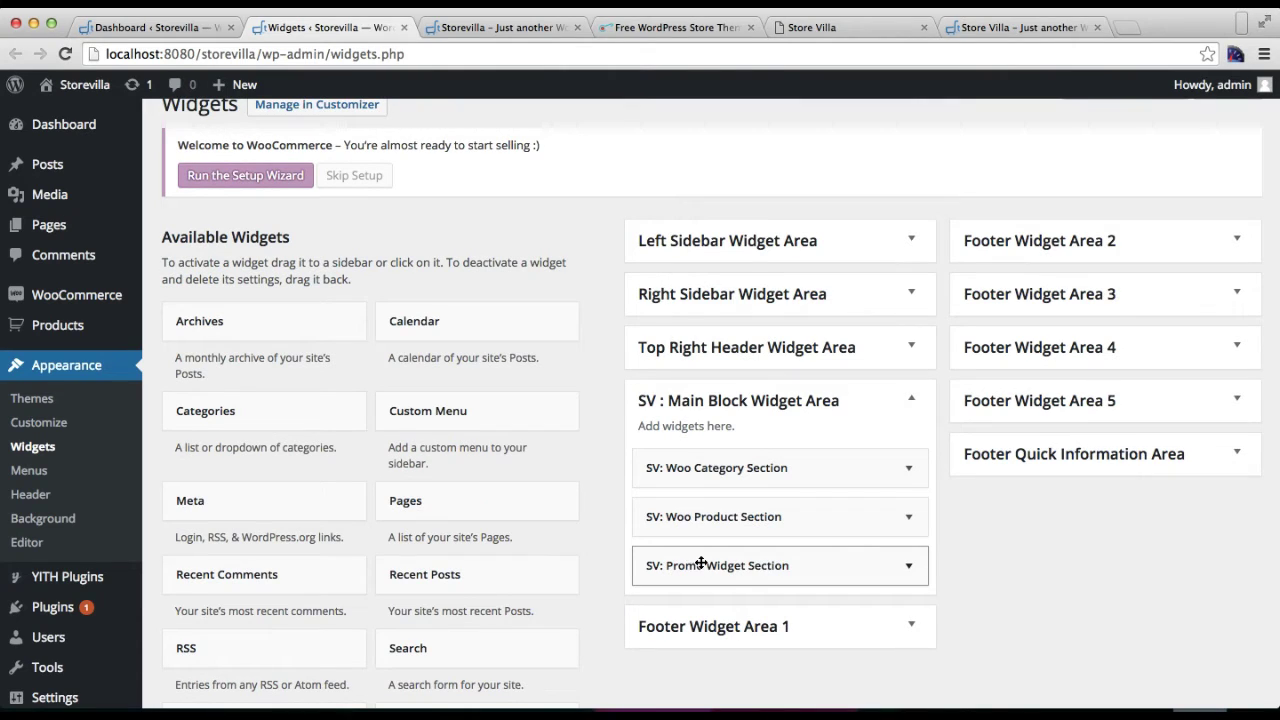
# Step: Switch to the local Storevilla homepage, reload it and examine the three promo blocks
pyautogui.click(502, 32)
pyautogui.click(498, 58)
pyautogui.press('Return')
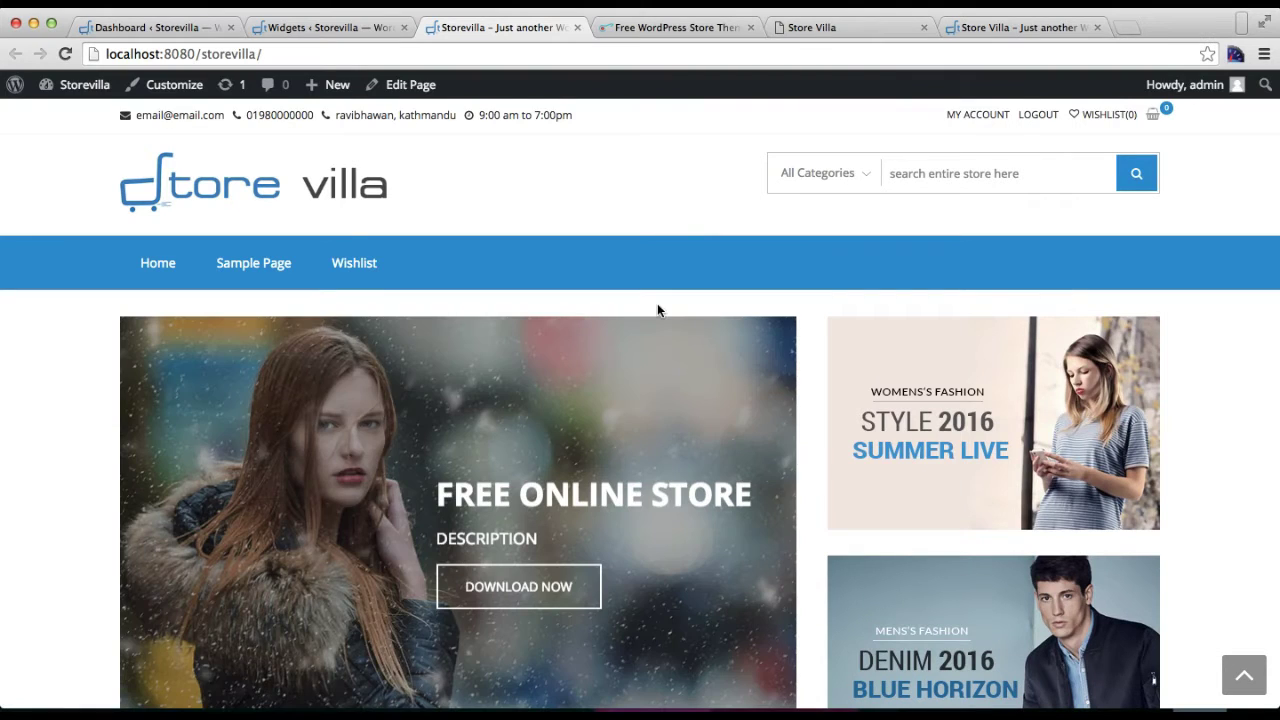
pyautogui.scroll(-15, 740, 508)
pyautogui.scroll(-5, 740, 508)
pyautogui.scroll(2, 740, 506)
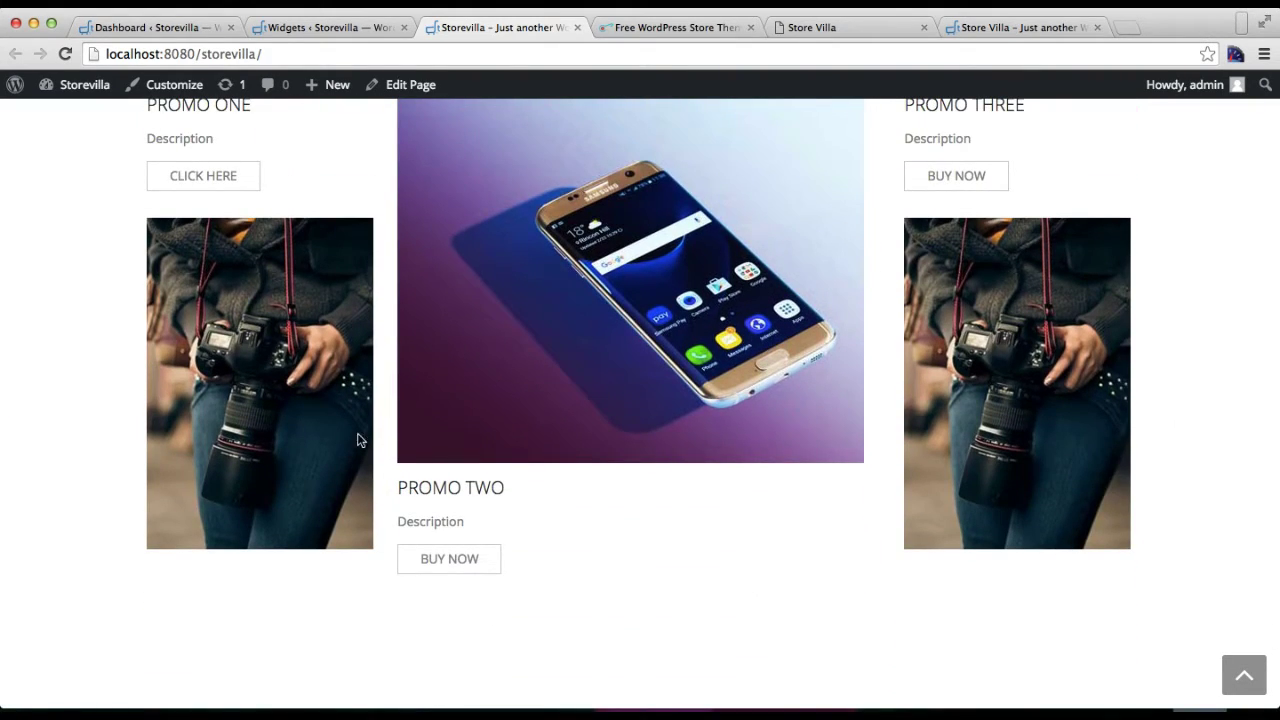
# Step: Compare the local homepage's promo blocks with the demo site's promo section and its full-width background image
pyautogui.scroll(3, 651, 391)
pyautogui.scroll(-3, 653, 391)
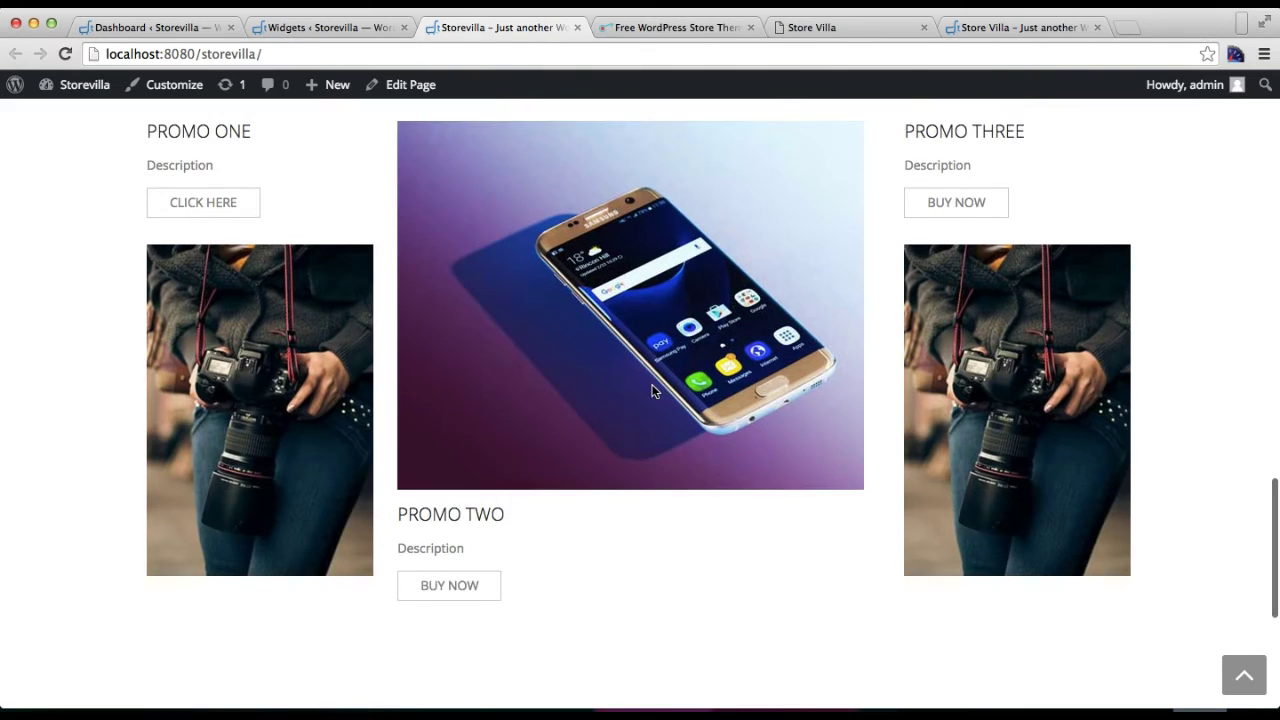
pyautogui.scroll(2, 653, 391)
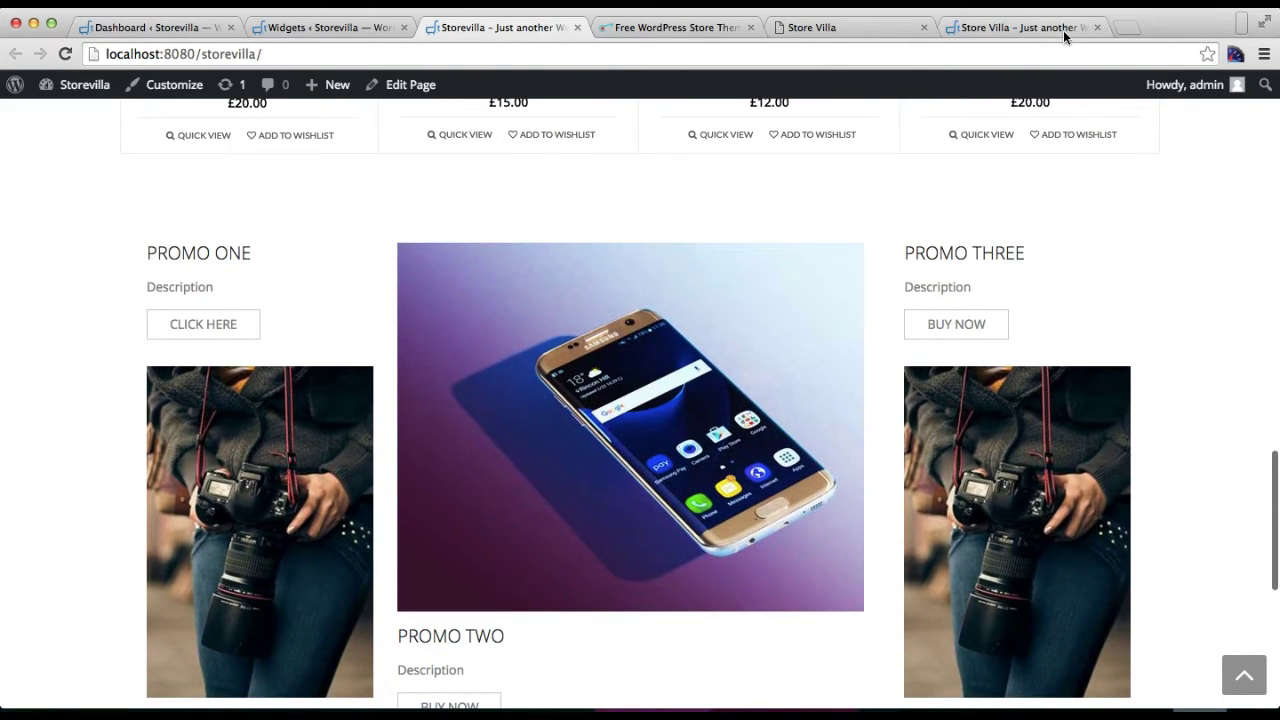
pyautogui.click(1063, 30)
pyautogui.scroll(-5, 645, 514)
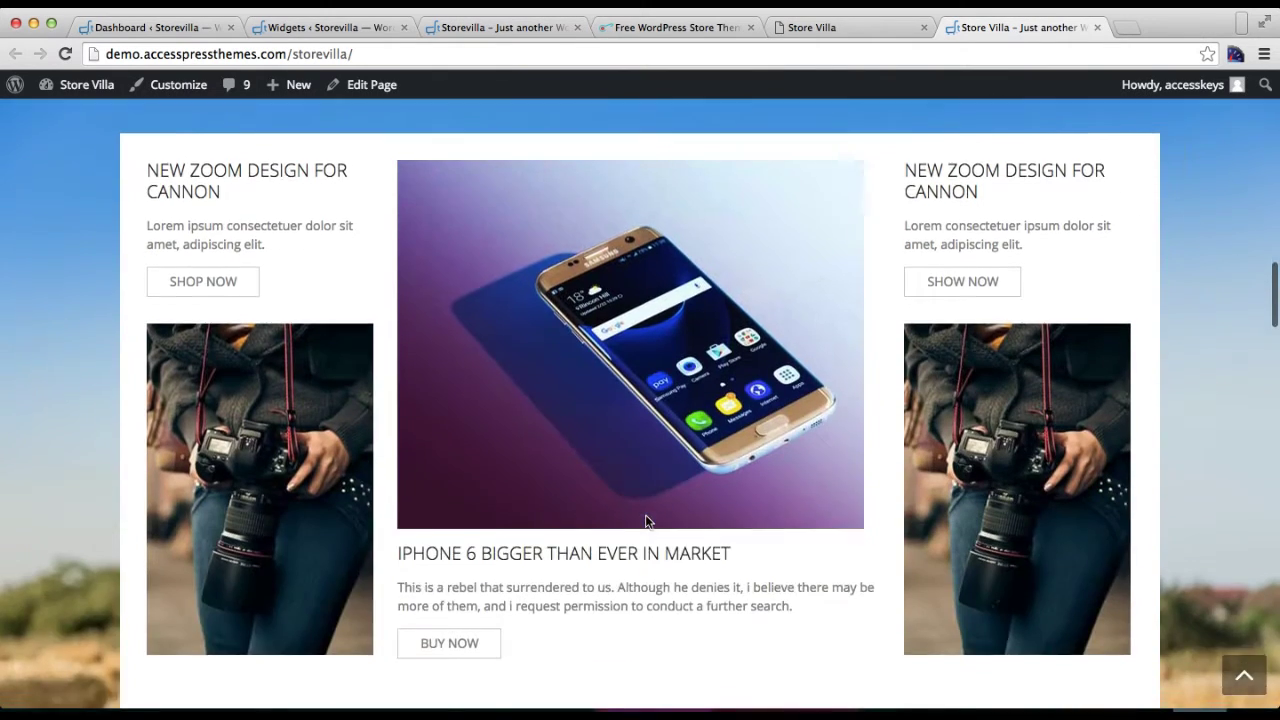
pyautogui.scroll(-2, 645, 520)
pyautogui.scroll(3, 645, 520)
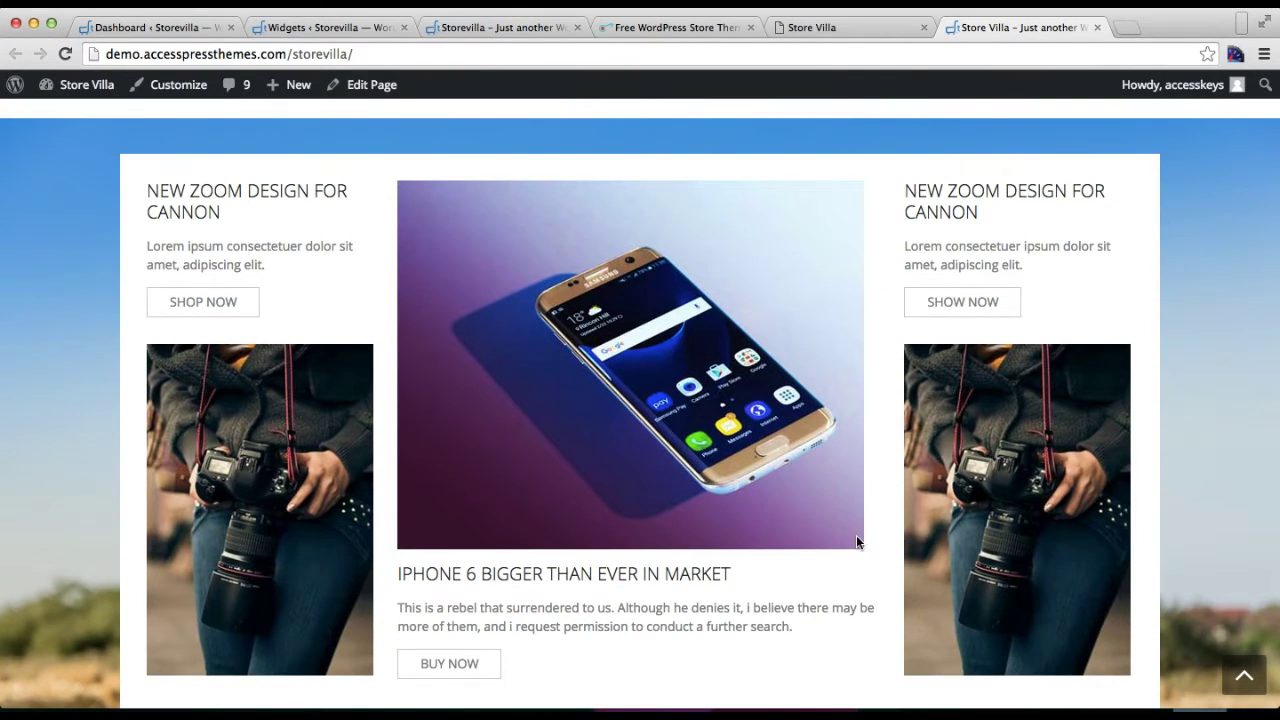
pyautogui.scroll(-4, 856, 541)
pyautogui.scroll(2, 856, 541)
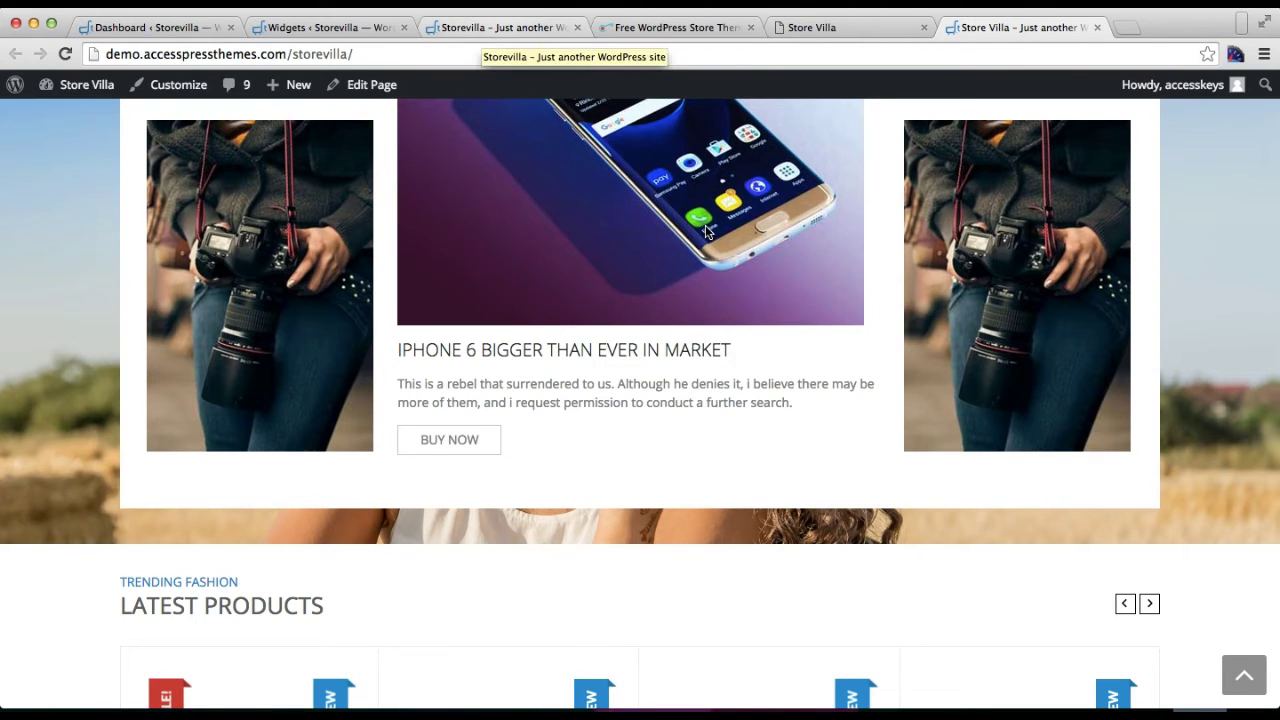
pyautogui.scroll(4, 698, 337)
pyautogui.scroll(-3, 698, 340)
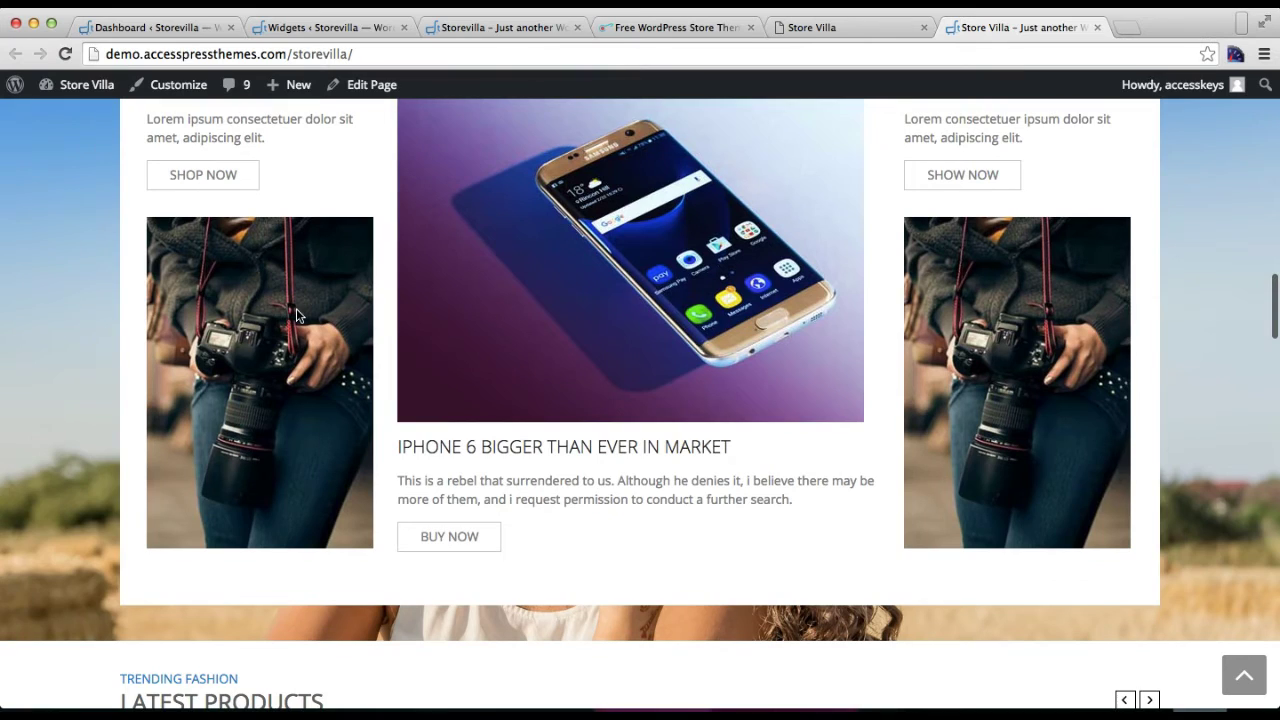
pyautogui.scroll(2, 576, 327)
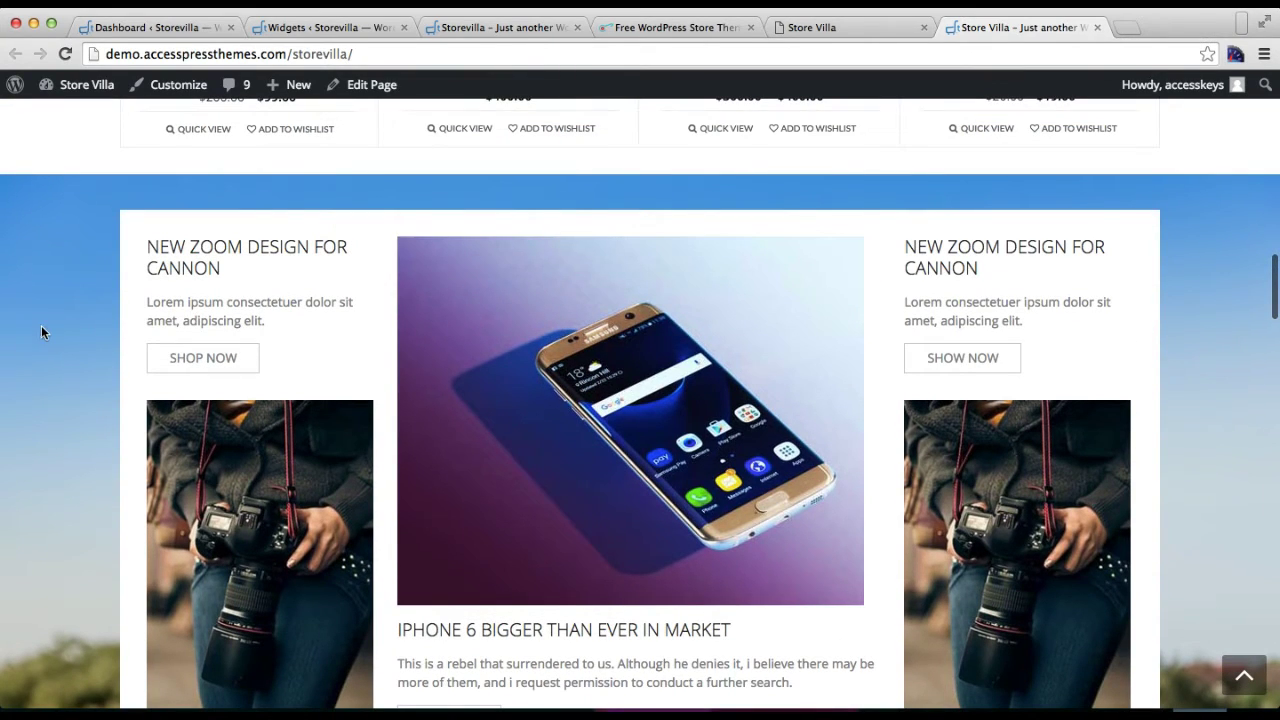
# Step: Set the Promo Full Background Image of the SV: Promo Widget Section to the media library photo of the curly-haired woman in a field
pyautogui.click(316, 33)
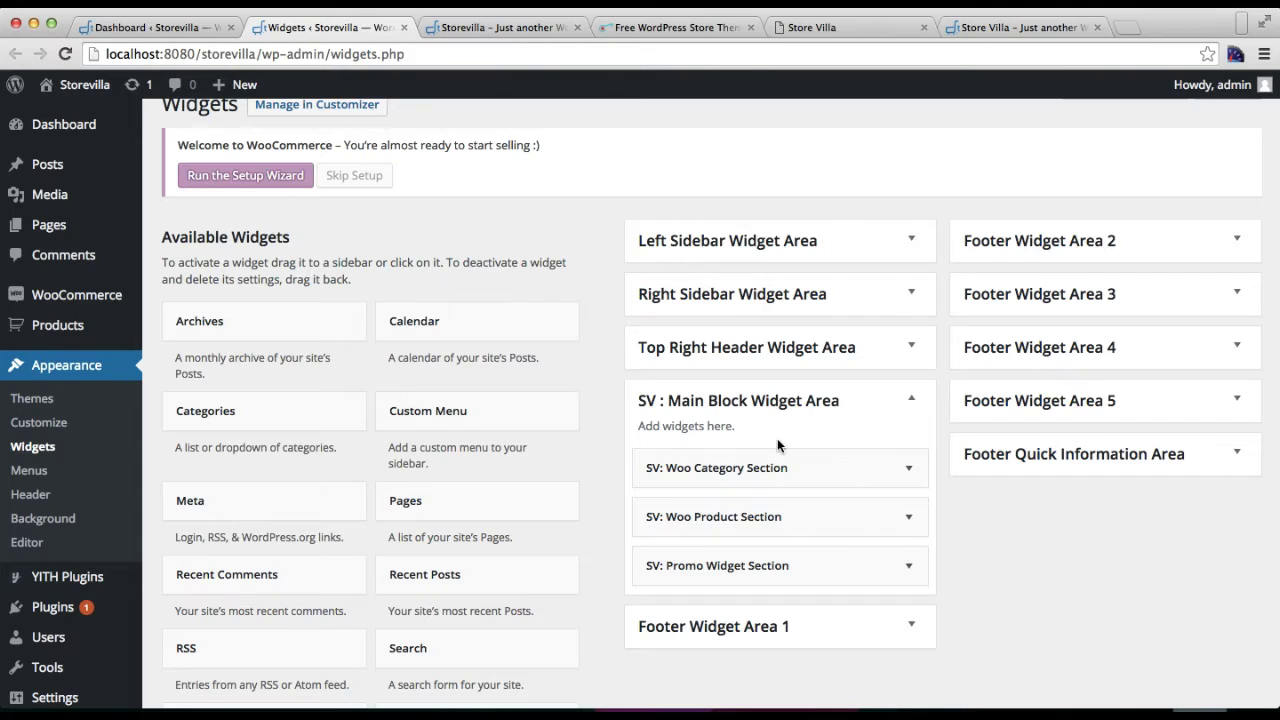
pyautogui.click(843, 565)
pyautogui.scroll(-3, 893, 650)
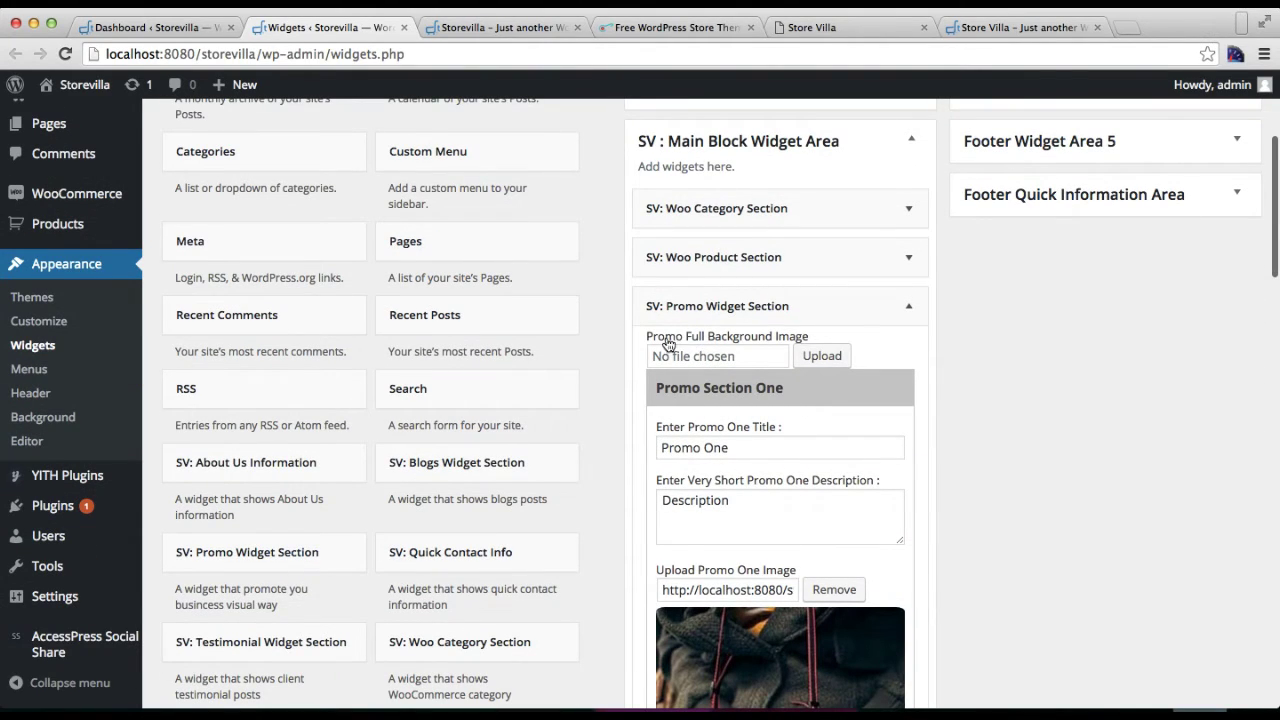
pyautogui.click(820, 358)
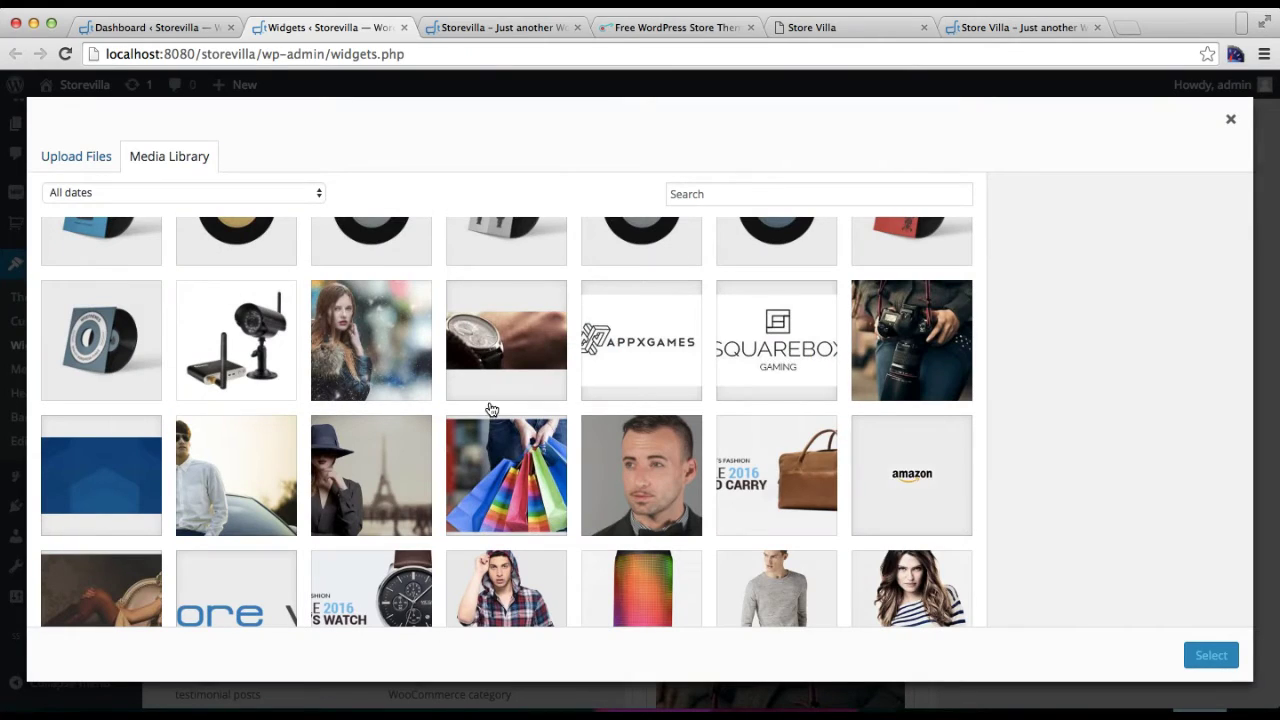
pyautogui.scroll(-3, 453, 403)
pyautogui.scroll(10, 453, 403)
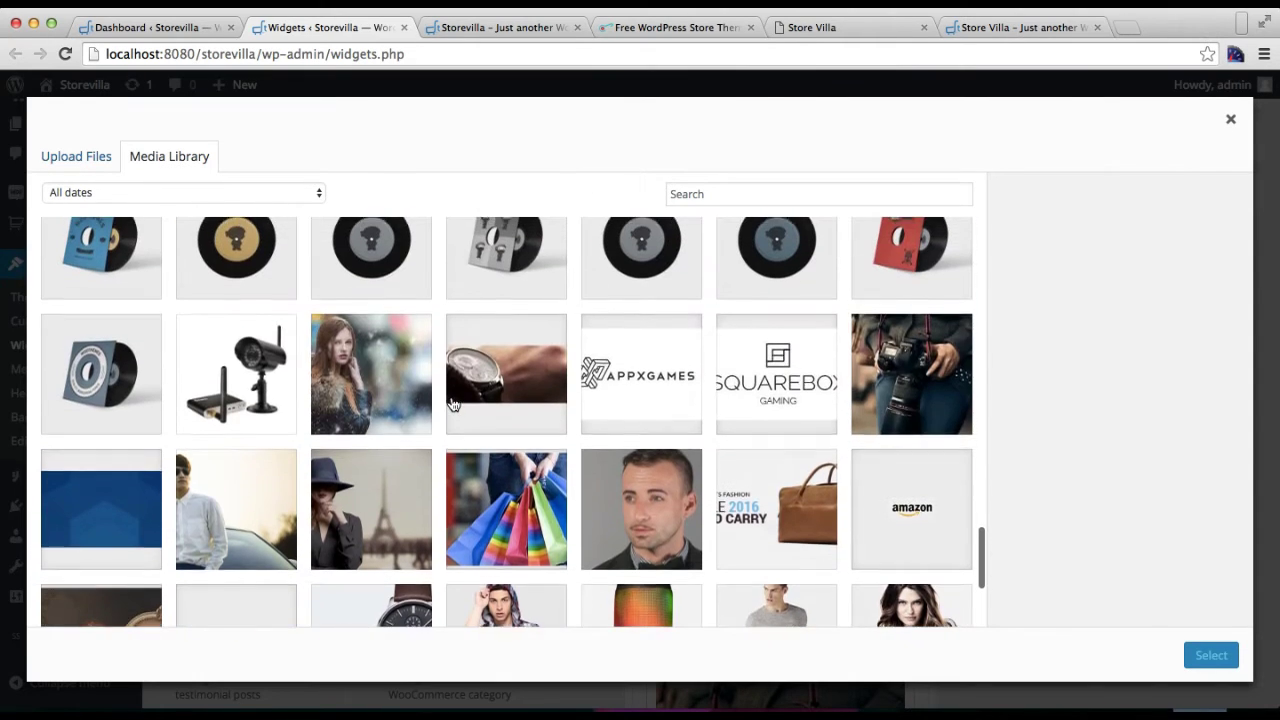
pyautogui.scroll(6, 453, 403)
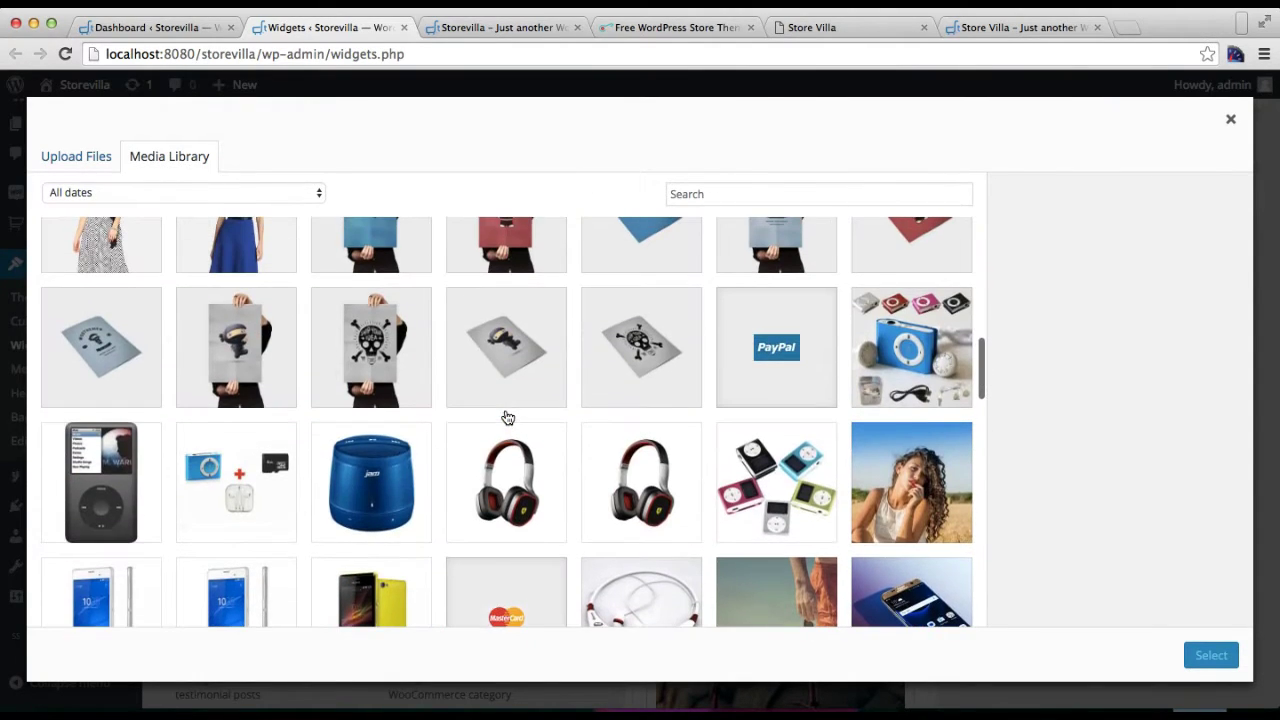
pyautogui.click(860, 478)
pyautogui.click(1215, 660)
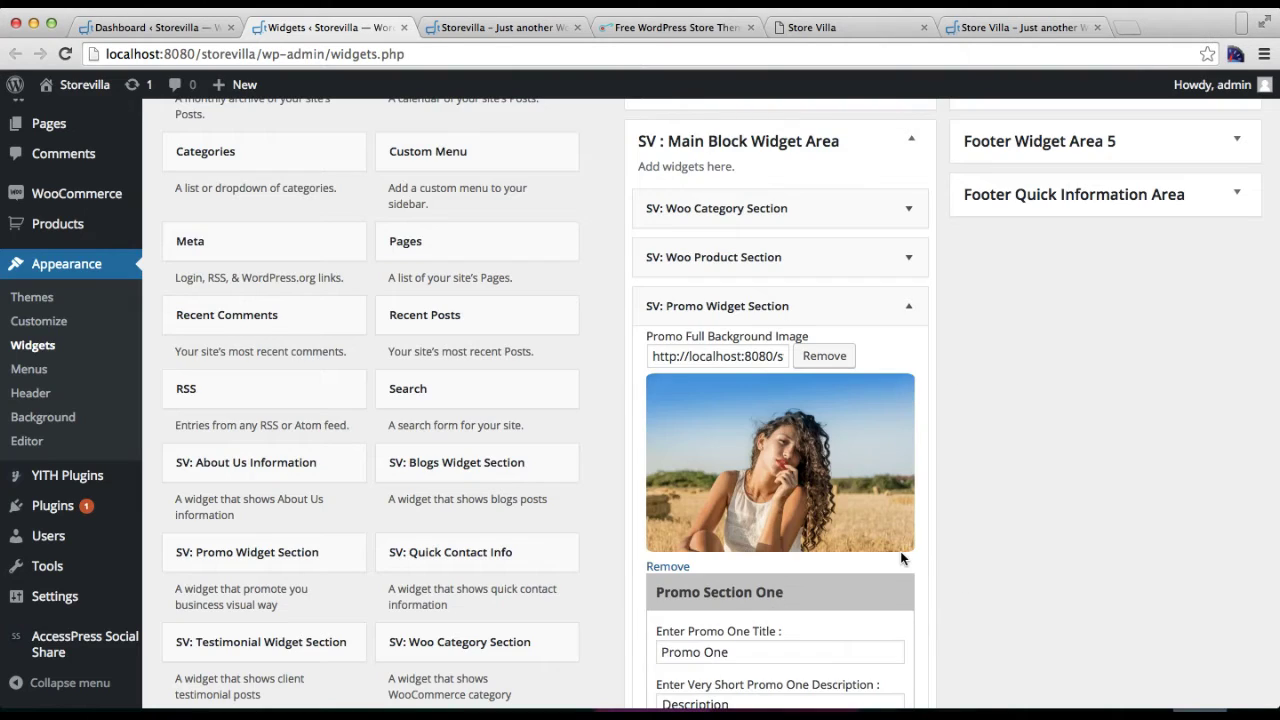
# Step: Save the SV: Promo Widget Section settings
pyautogui.scroll(-10, 903, 557)
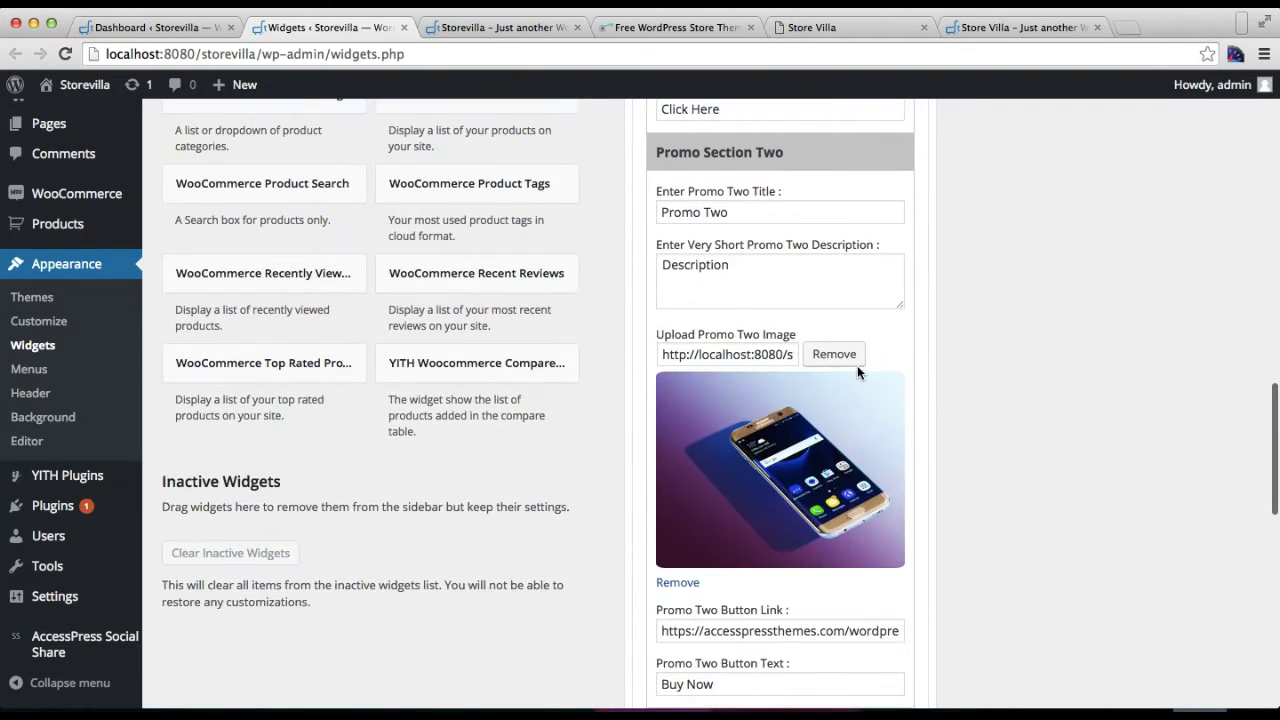
pyautogui.scroll(-10, 857, 365)
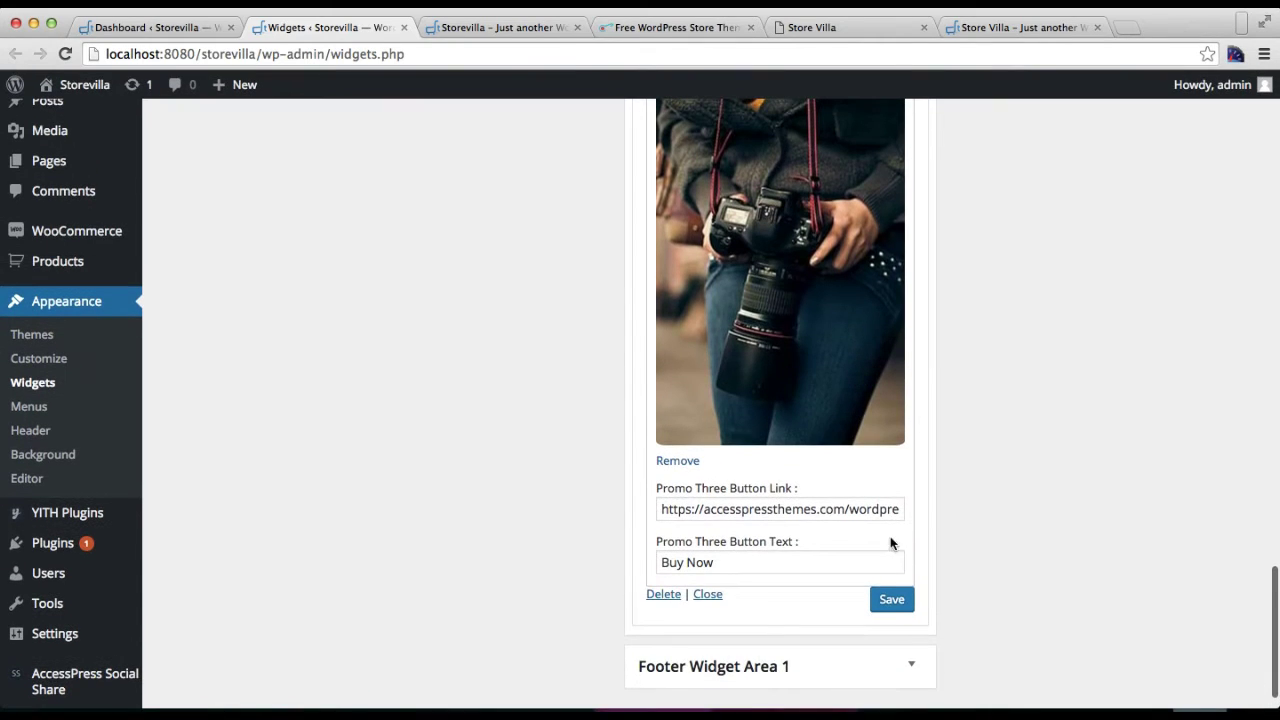
pyautogui.click(889, 608)
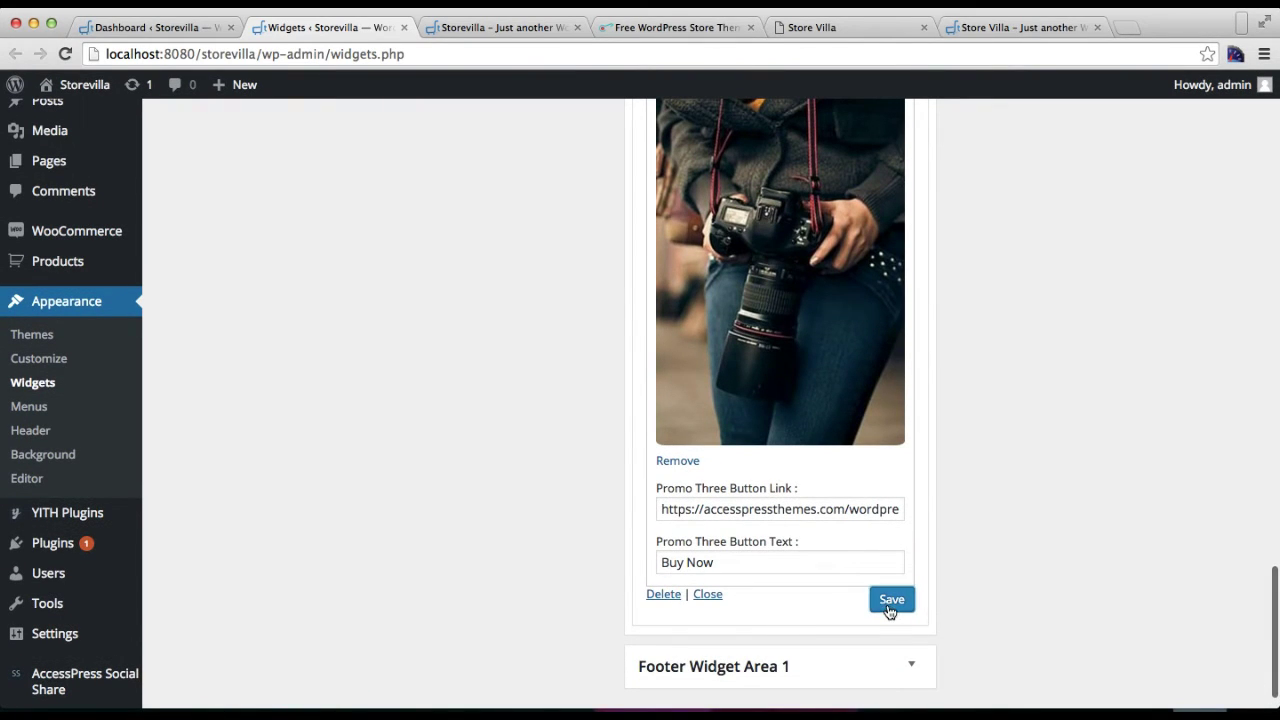
# Step: Reload the local Storevilla homepage and examine the background behind the promo blocks
pyautogui.click(500, 30)
pyautogui.click(489, 63)
pyautogui.press('Return')
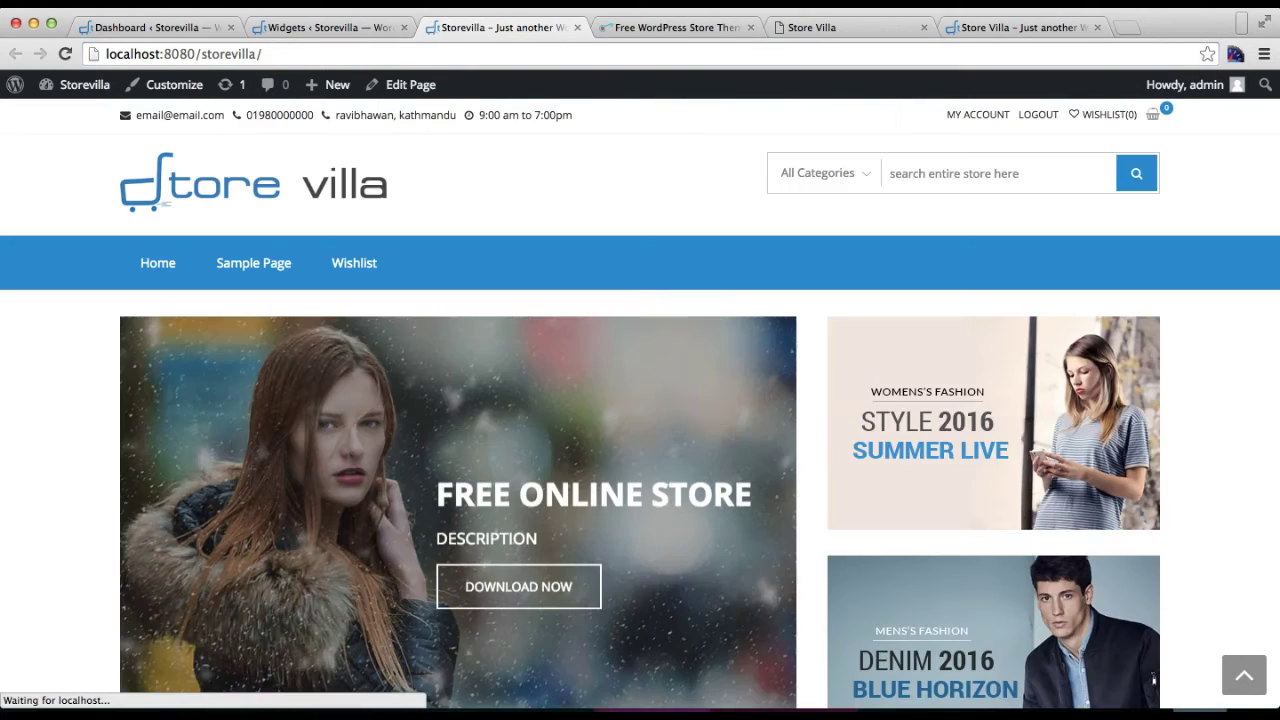
pyautogui.scroll(-15, 533, 480)
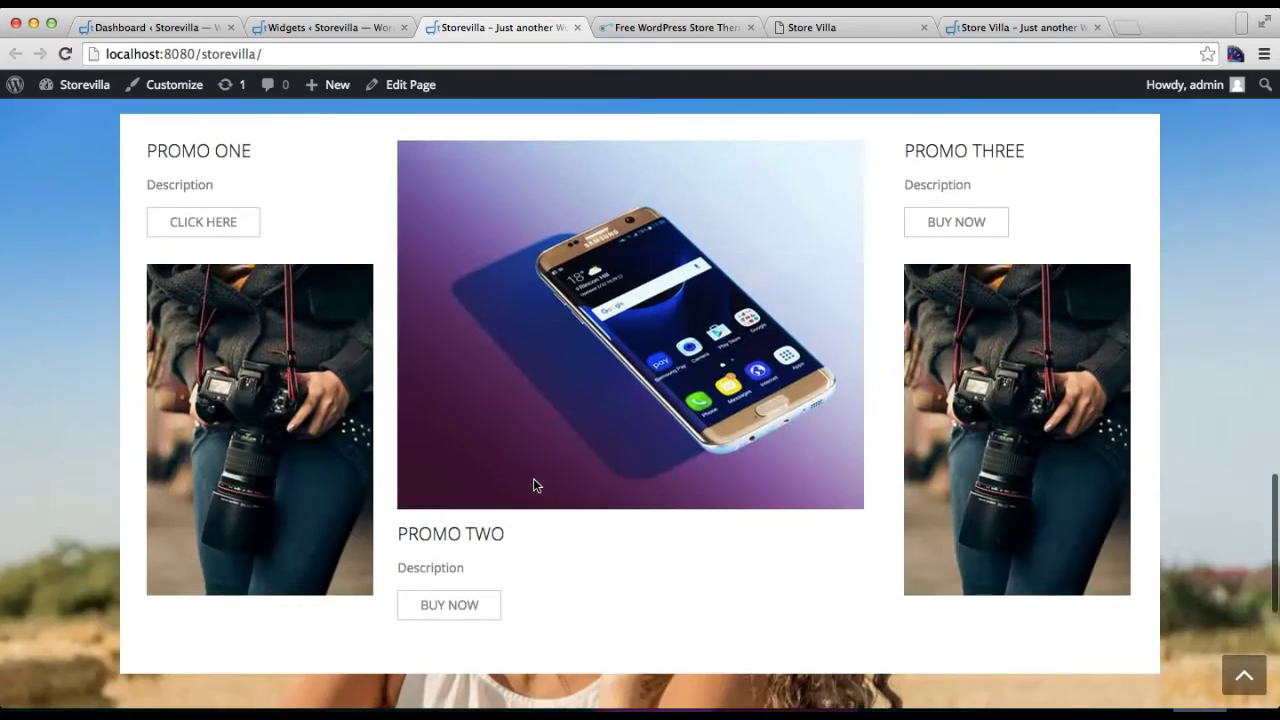
pyautogui.scroll(-5, 533, 485)
pyautogui.scroll(7, 533, 485)
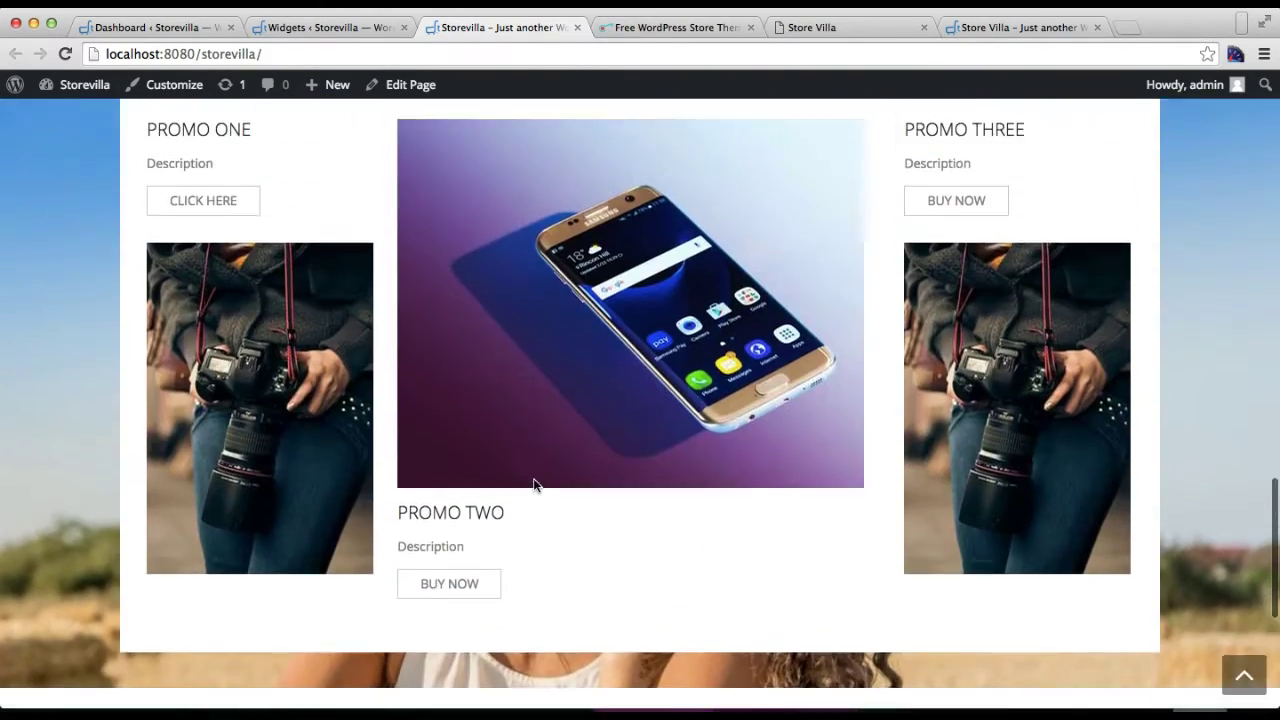
pyautogui.scroll(-2, 533, 485)
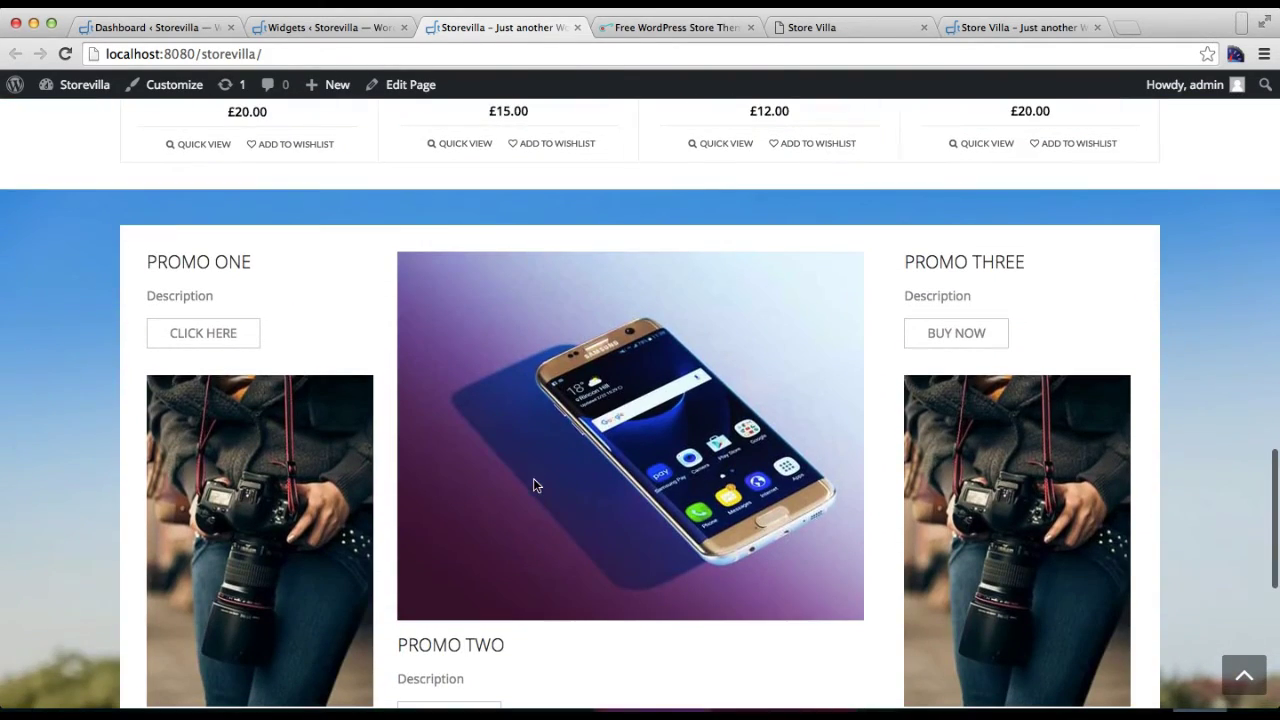
# Step: Examine the Latest Products section that follows the promo blocks on the demo site
pyautogui.click(995, 28)
pyautogui.scroll(-8, 786, 313)
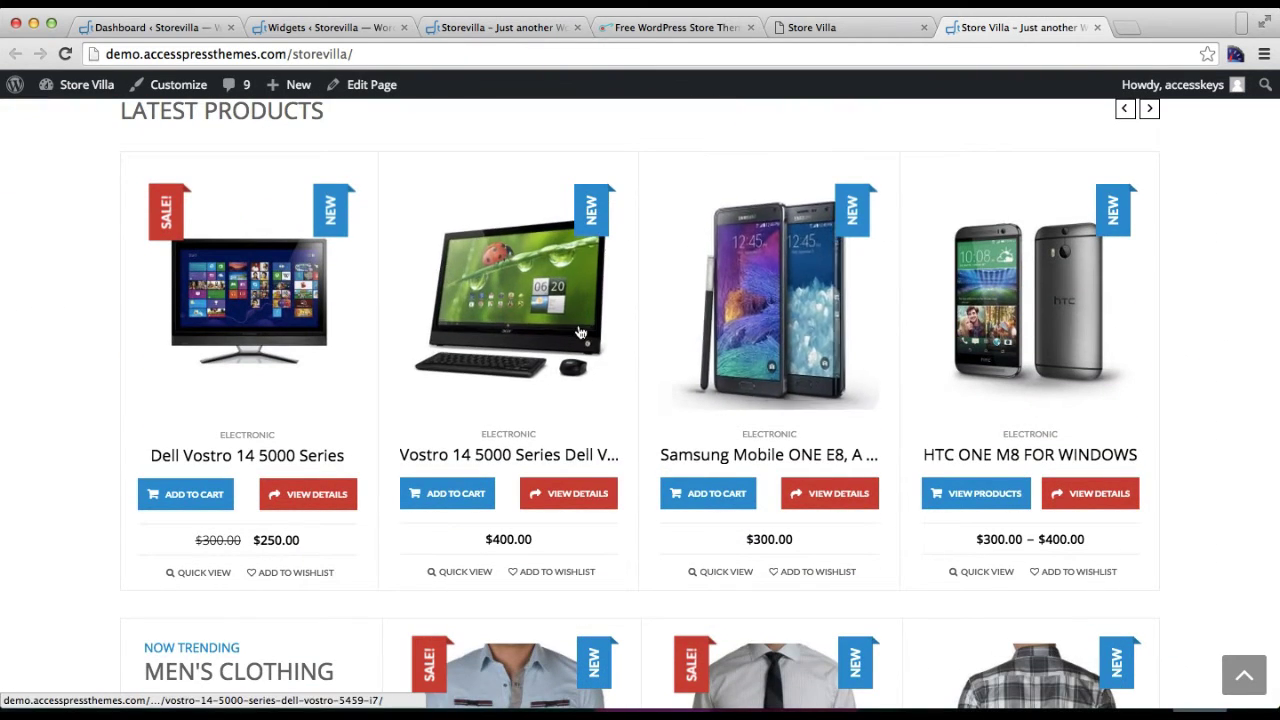
pyautogui.scroll(3, 594, 309)
pyautogui.scroll(-5, 477, 443)
pyautogui.scroll(1, 477, 443)
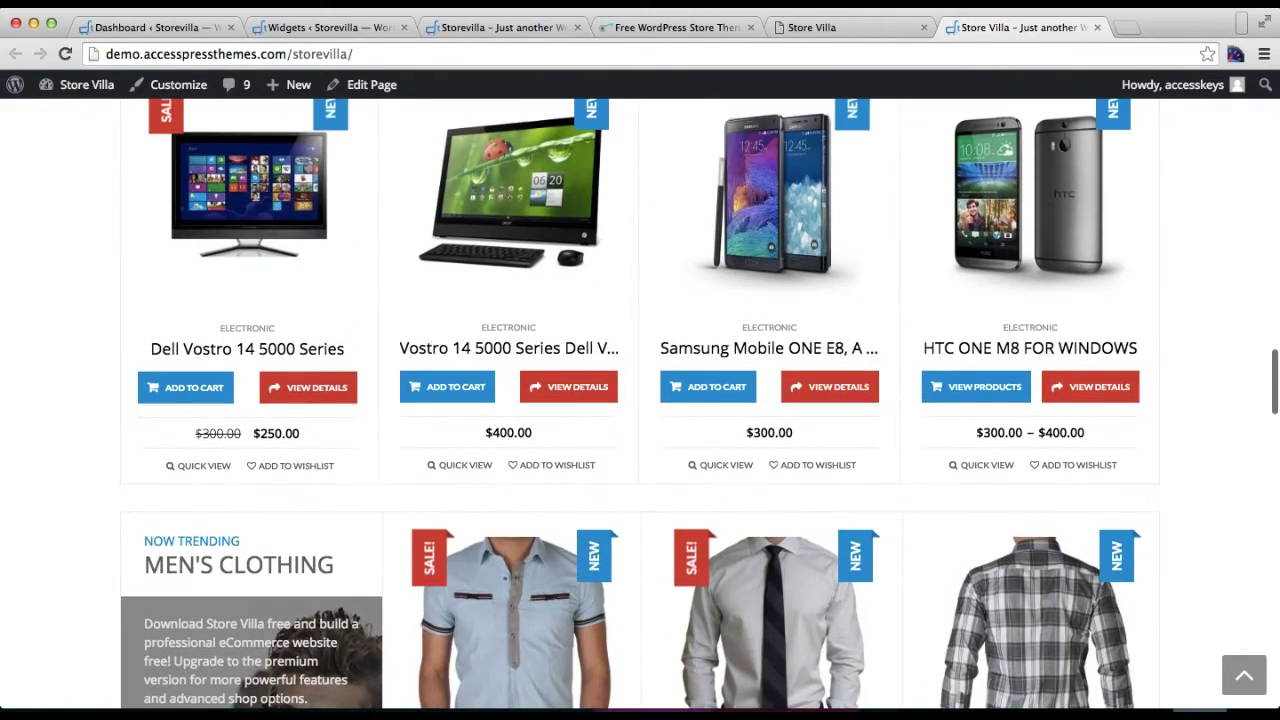
# Step: Collapse the promo widget's settings and add the SV: Woo Latest Category Product widget to the SV : Main Block Widget Area
pyautogui.click(333, 30)
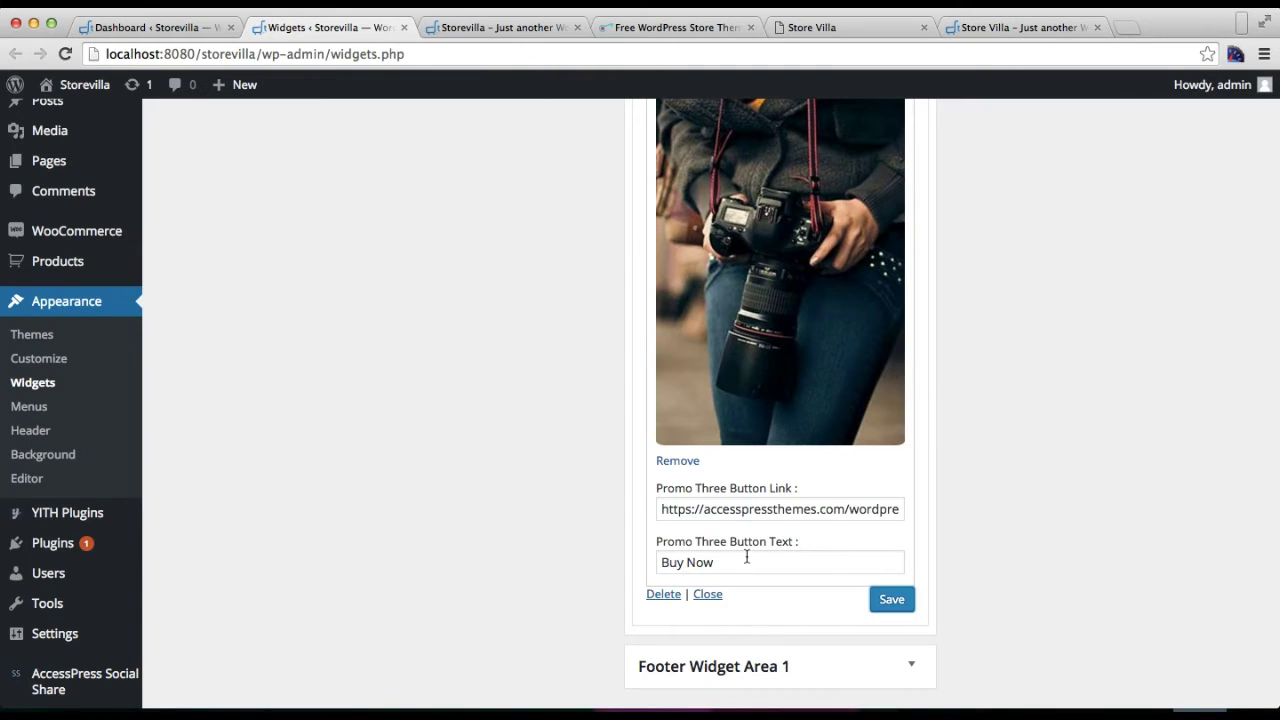
pyautogui.click(707, 596)
pyautogui.scroll(5, 761, 410)
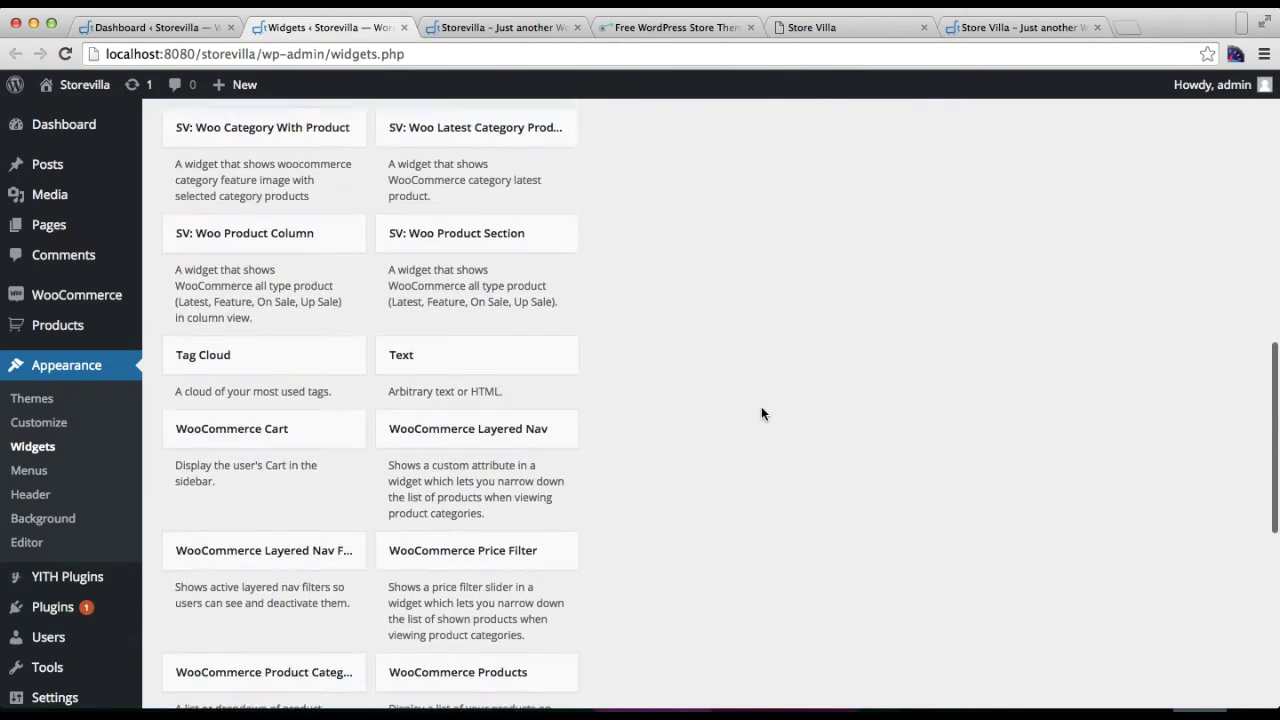
pyautogui.scroll(8, 761, 413)
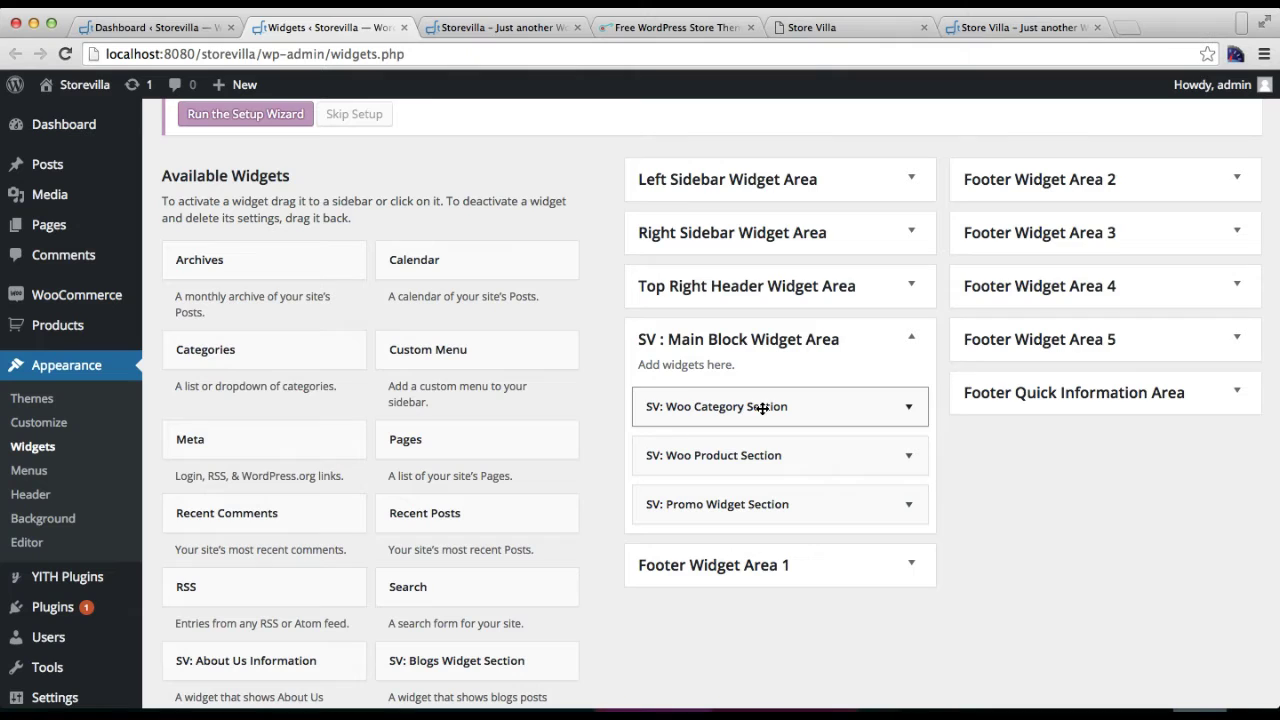
pyautogui.scroll(-3, 442, 505)
pyautogui.scroll(-3, 443, 510)
pyautogui.scroll(-2, 443, 506)
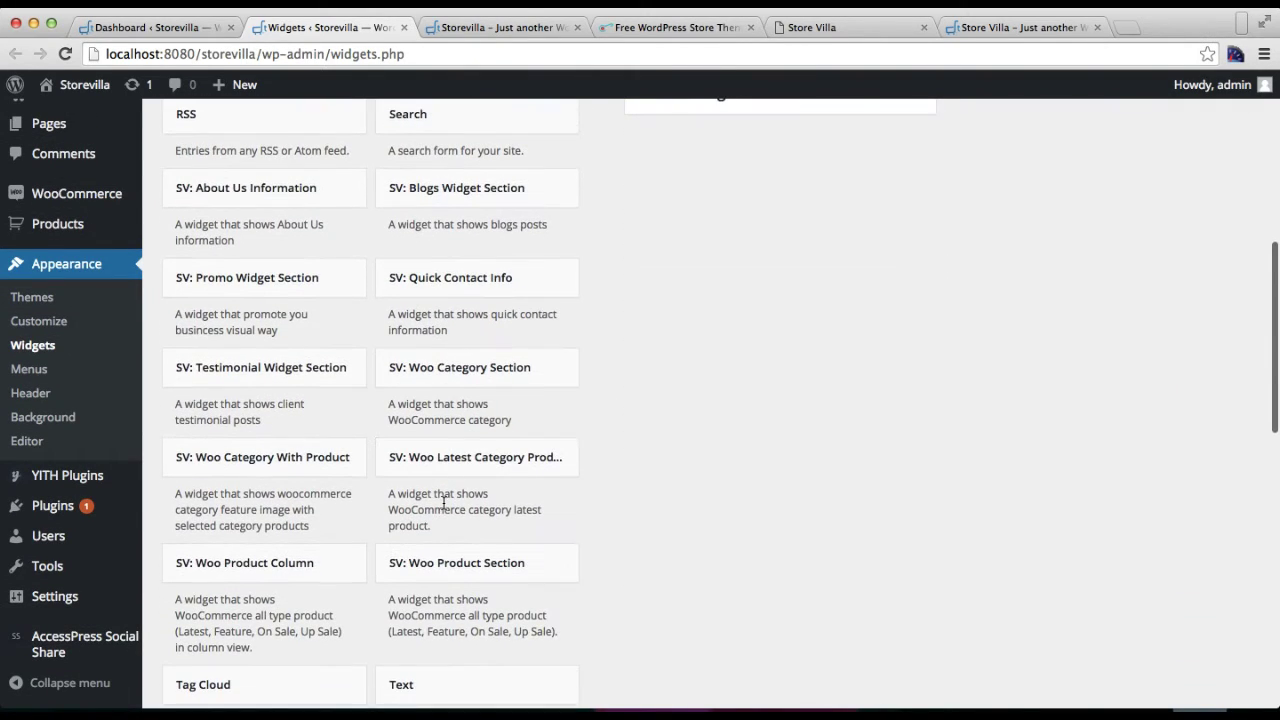
pyautogui.click(456, 470)
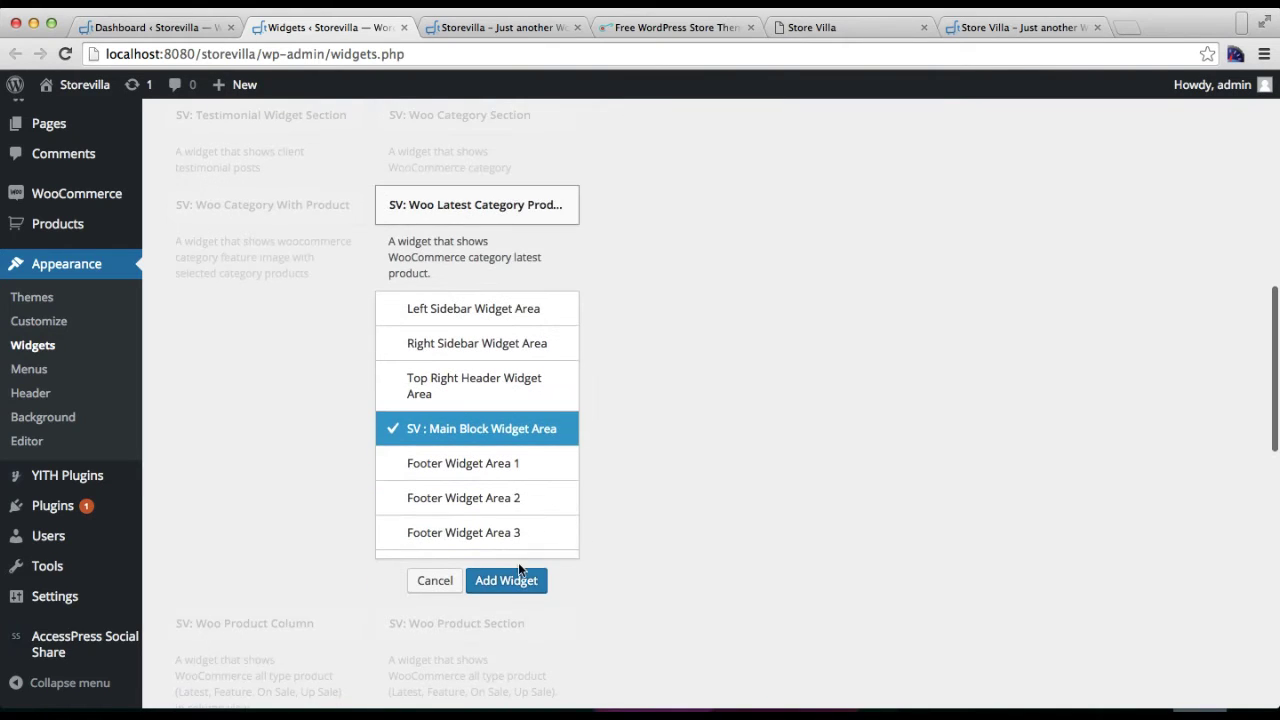
pyautogui.click(508, 576)
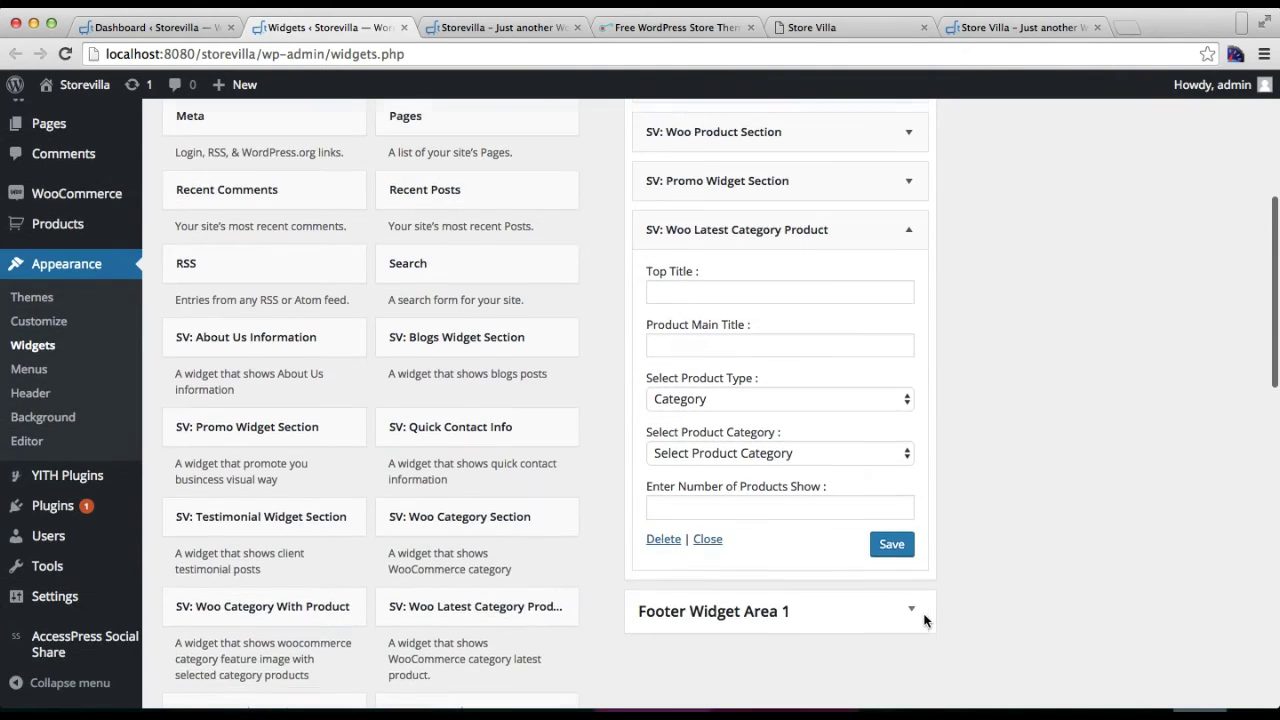
# Step: Enter "Top Title" as the new widget's top title and "Featured Products" as its main title, keeping Category as product type
pyautogui.click(720, 290)
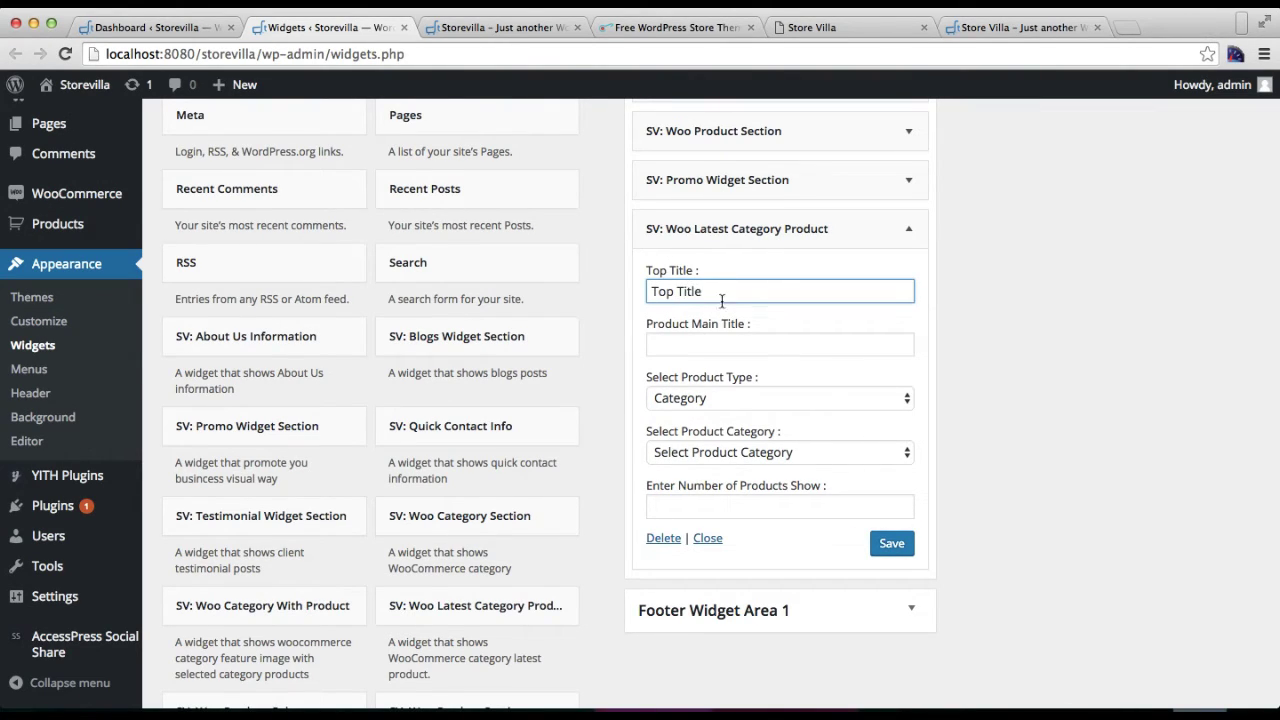
pyautogui.click(692, 341)
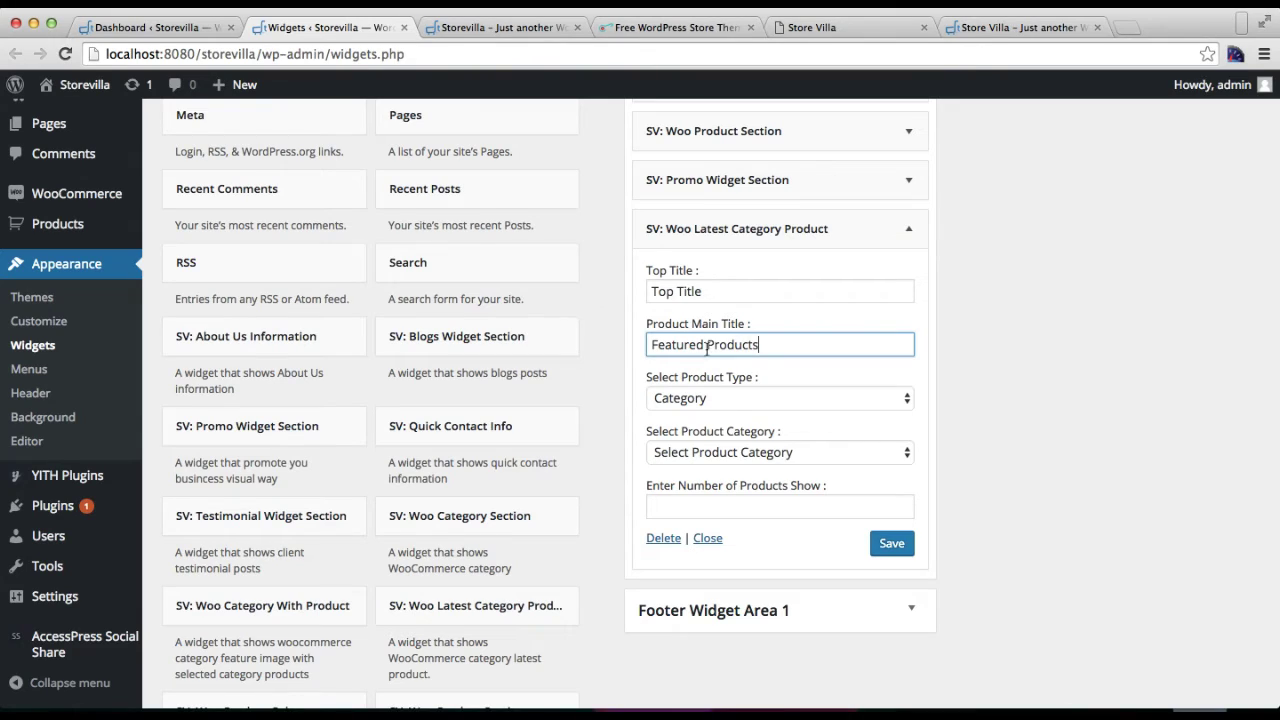
pyautogui.click(728, 401)
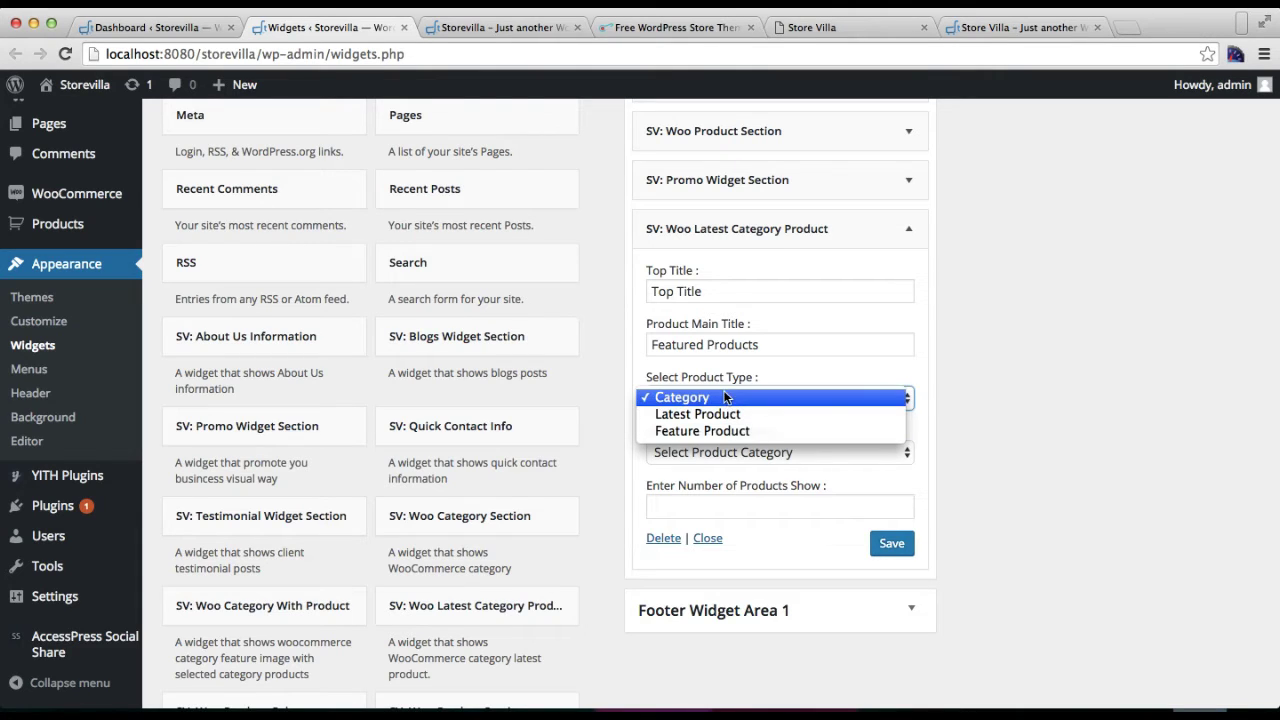
pyautogui.click(722, 397)
# Step: Choose Men's Clothing as the product category and set the number of products shown to 4
pyautogui.scroll(-3, 812, 413)
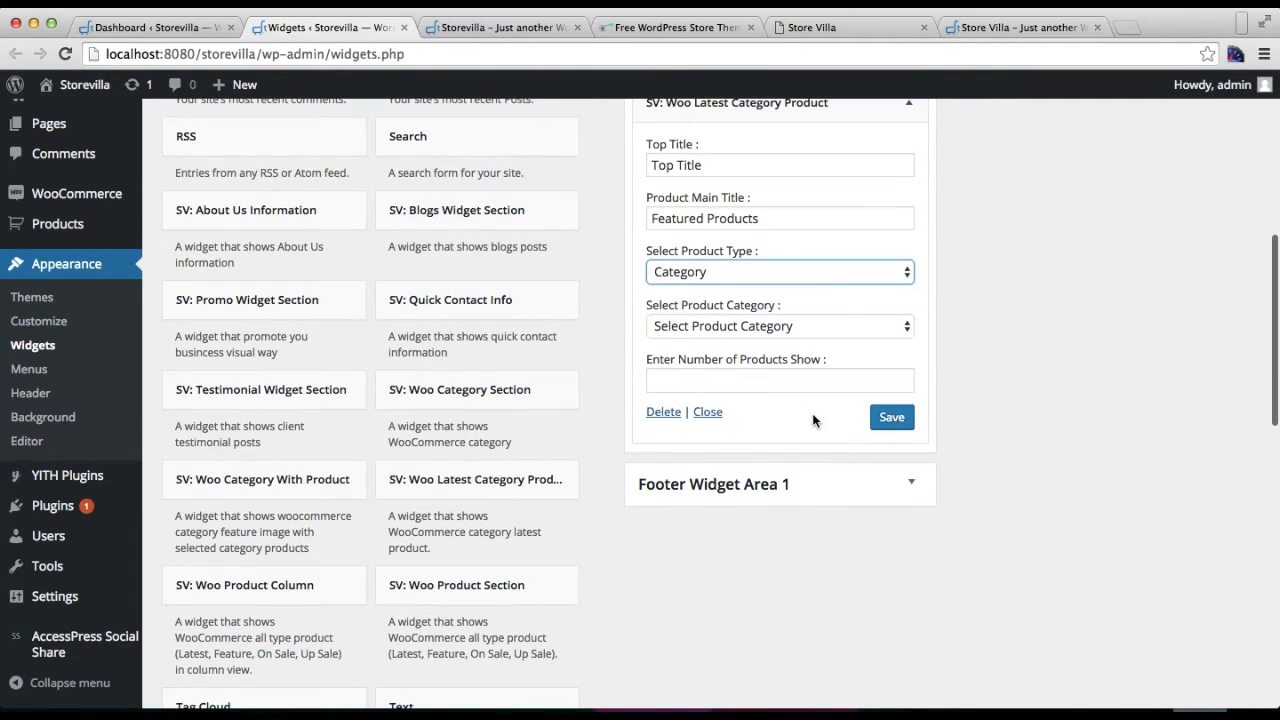
pyautogui.click(845, 325)
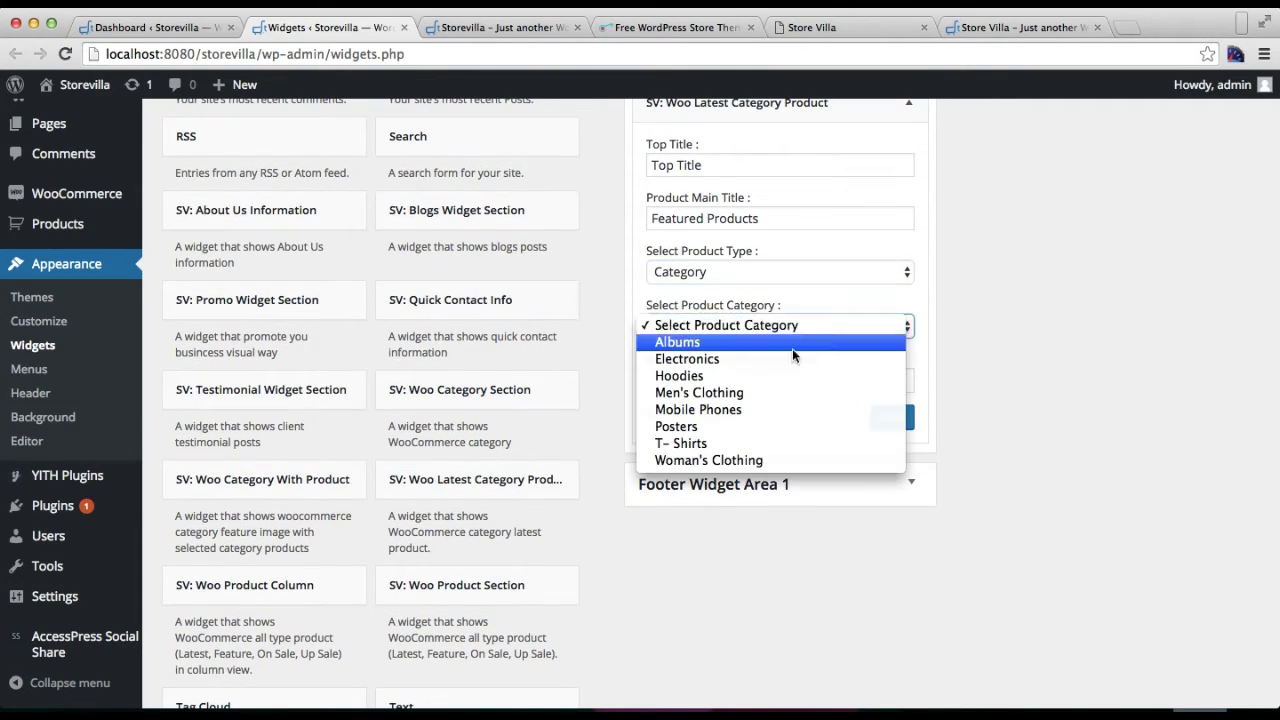
pyautogui.click(734, 393)
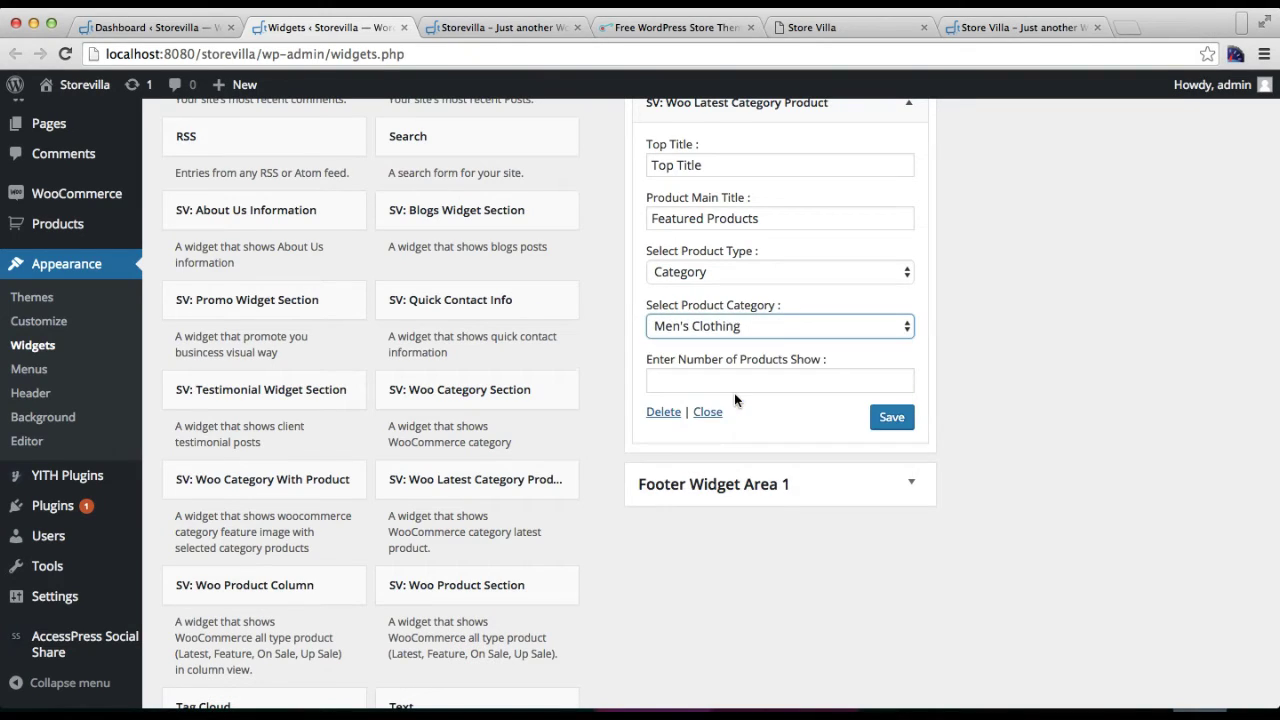
pyautogui.click(904, 380)
pyautogui.write('4')
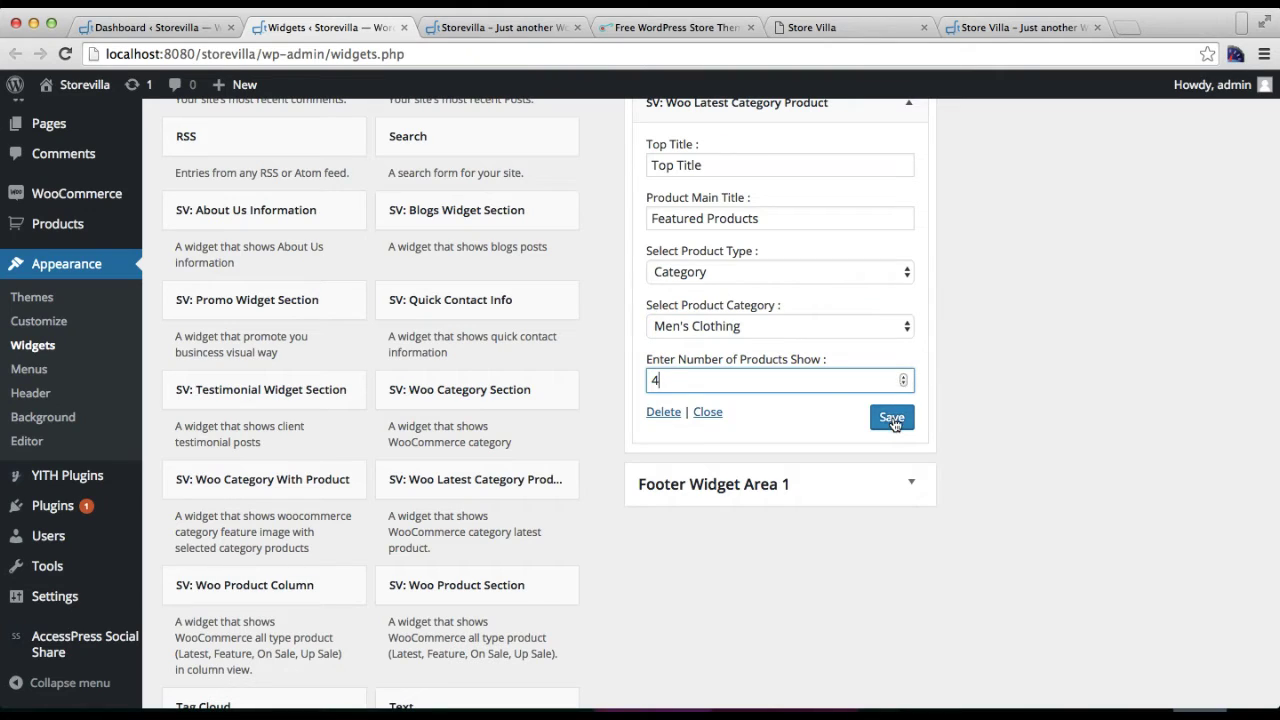
# Step: Save and collapse the SV: Woo Latest Category Product widget, and reload the local Storevilla homepage
pyautogui.click(892, 419)
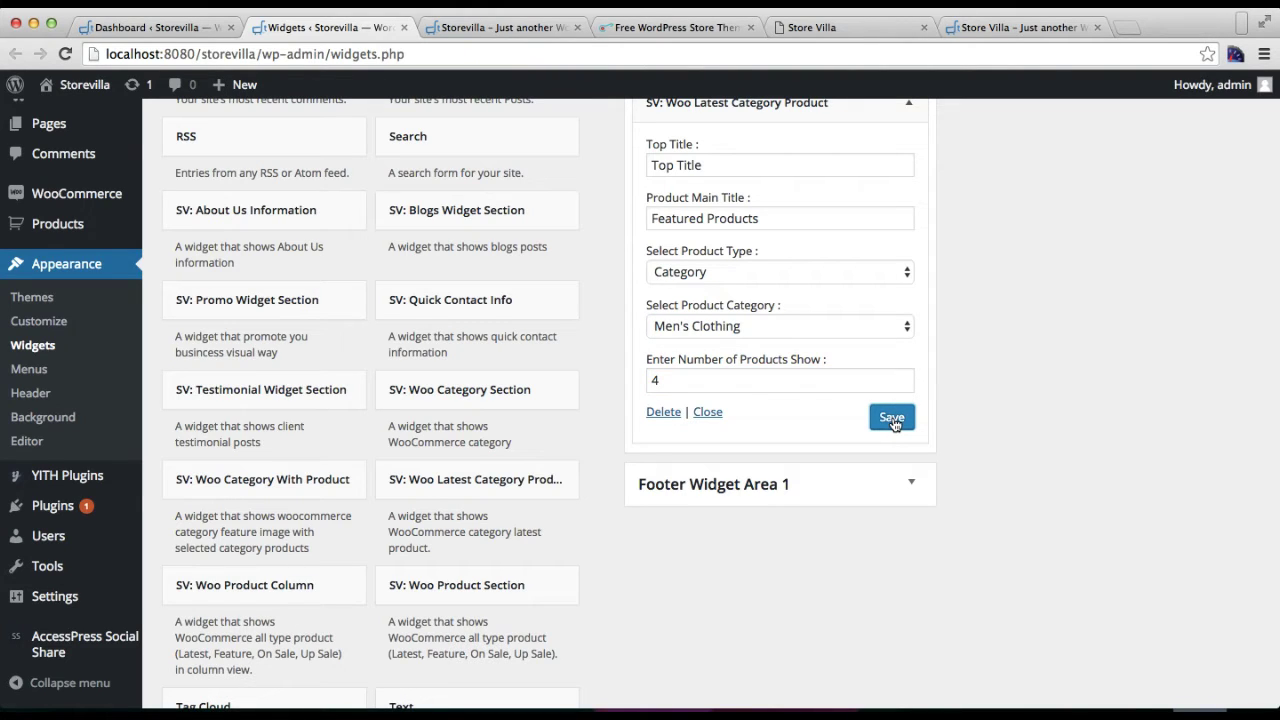
pyautogui.click(707, 412)
pyautogui.click(484, 28)
pyautogui.click(489, 55)
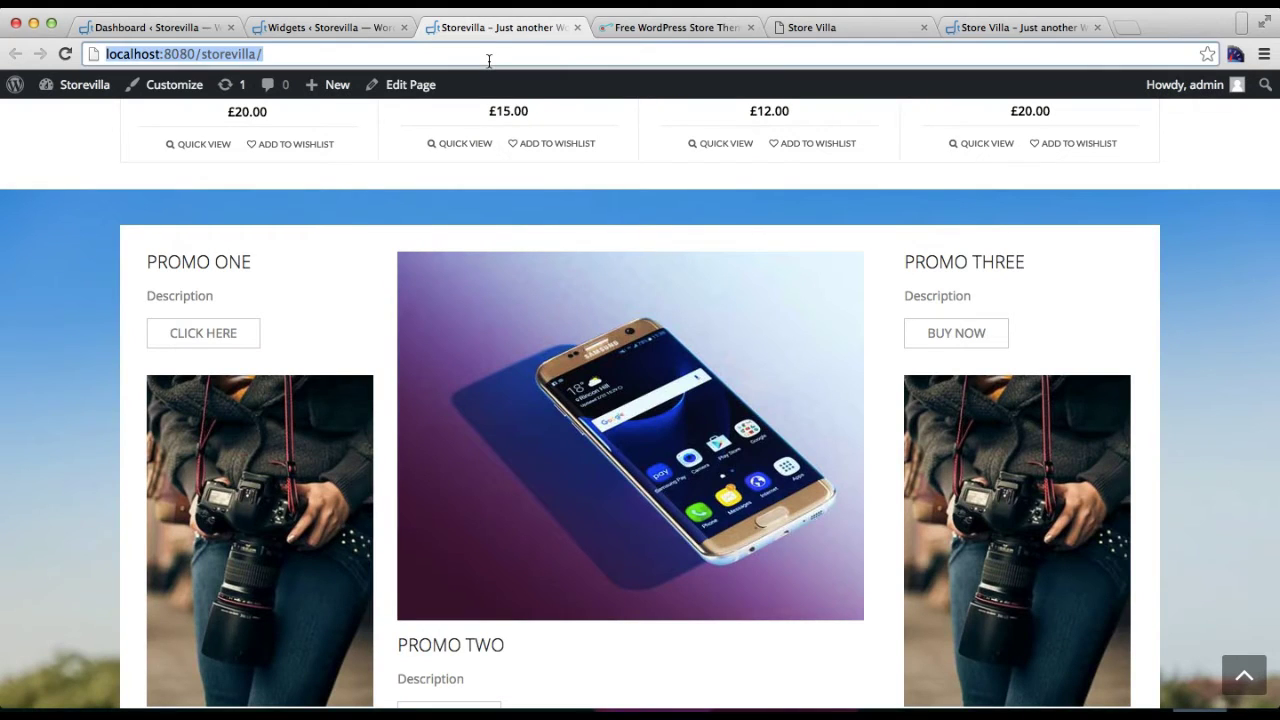
pyautogui.press('Return')
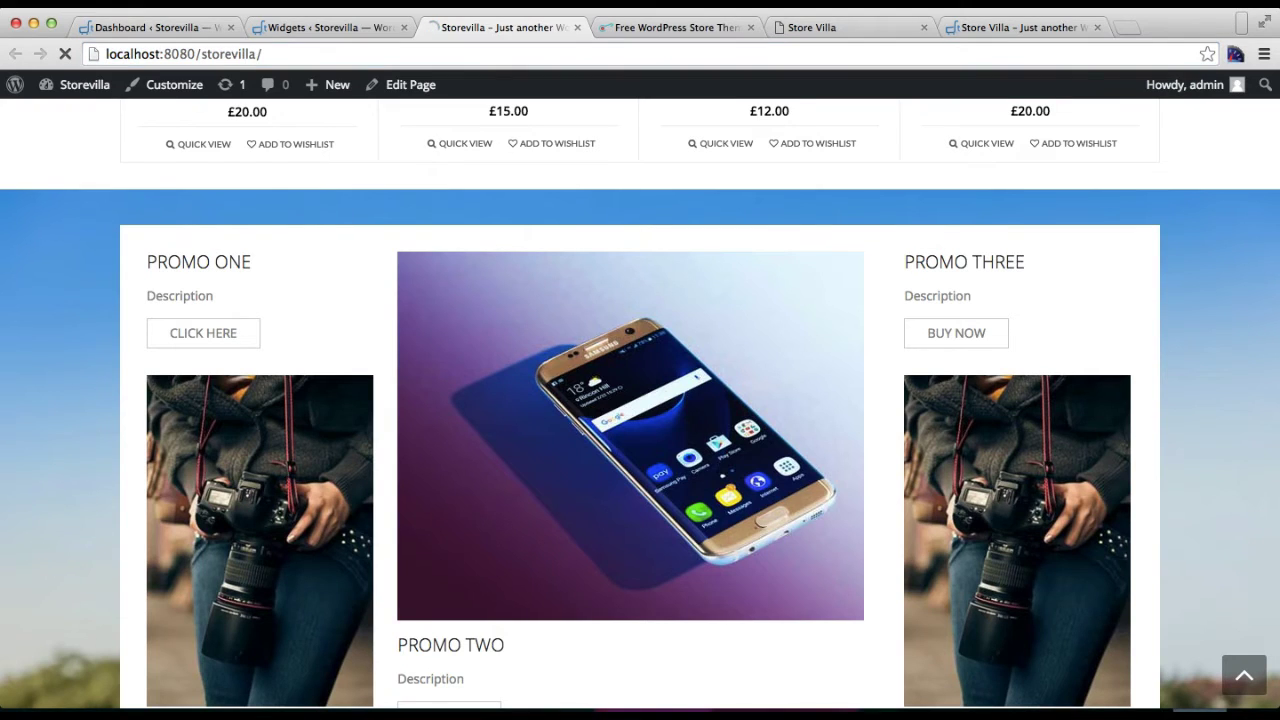
# Step: Check the Featured Products section on the local homepage and page forward through its product slider
pyautogui.scroll(-10, 624, 502)
pyautogui.scroll(-15, 624, 502)
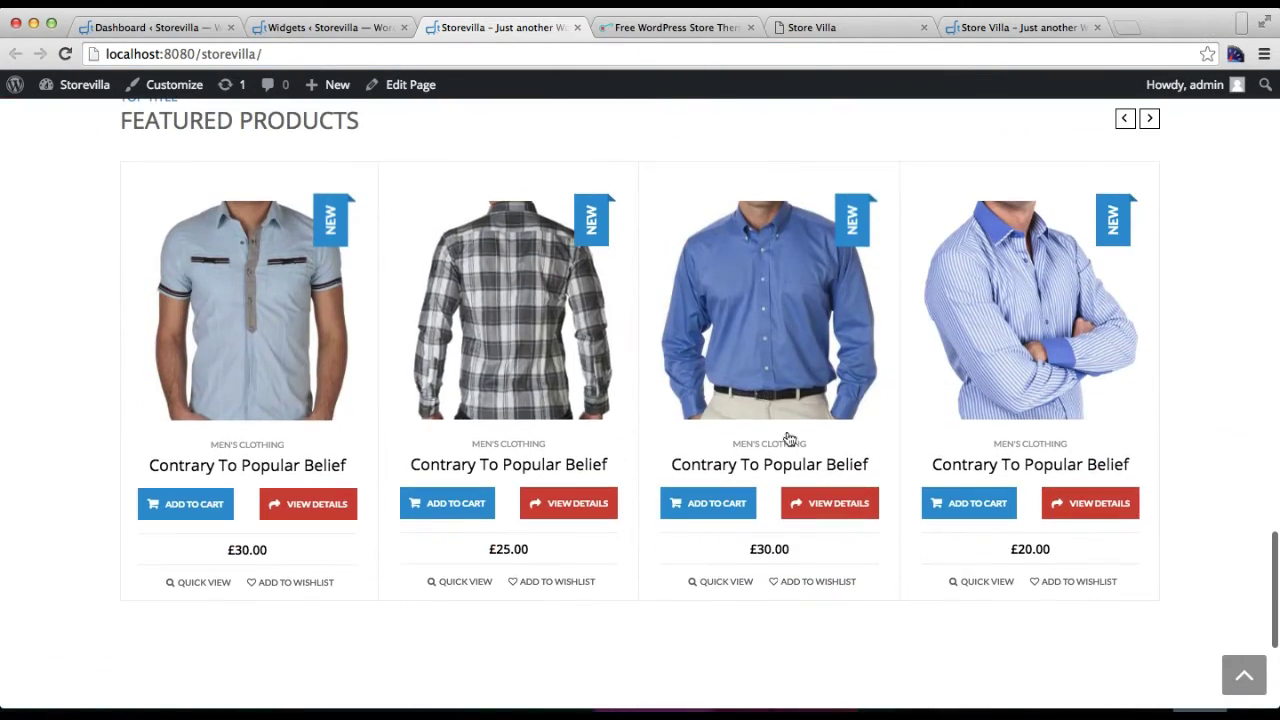
pyautogui.click(1150, 120)
pyautogui.click(1150, 120)
pyautogui.scroll(2, 703, 304)
pyautogui.scroll(-1, 703, 304)
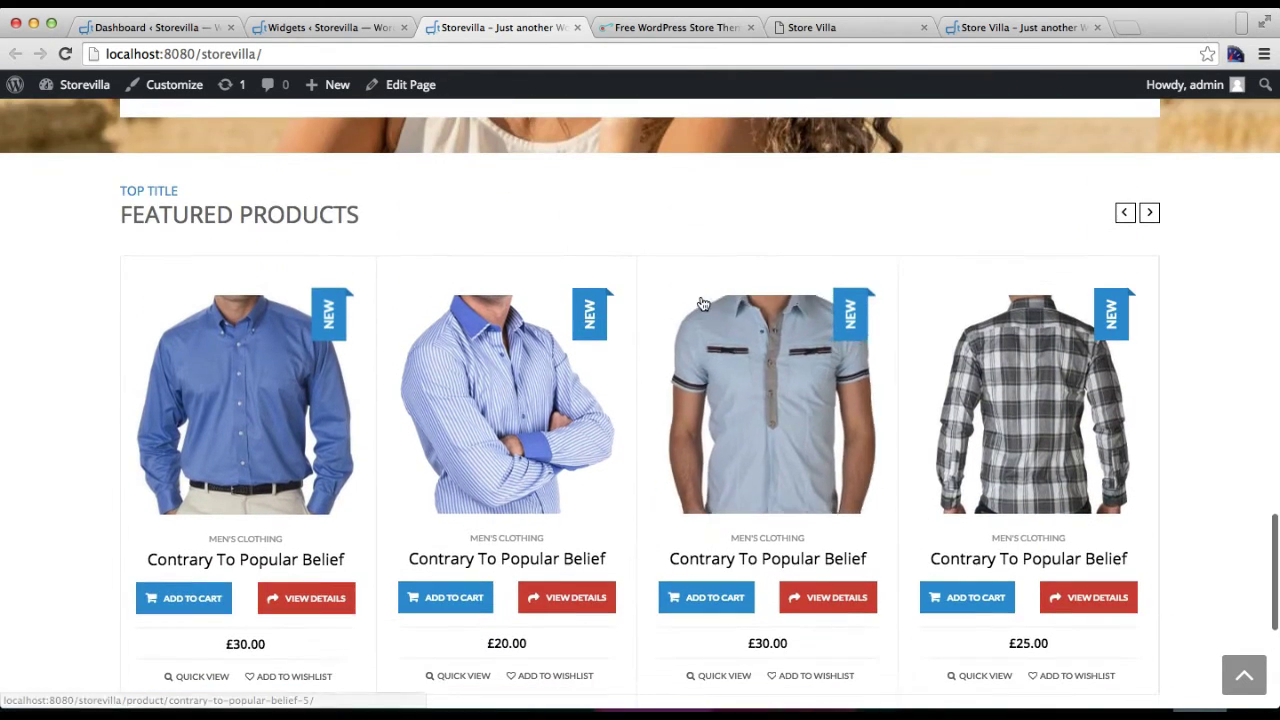
# Step: Return to the widgets page and add the SV: Woo Category With Product widget to the SV : Main Block Widget Area
pyautogui.click(362, 32)
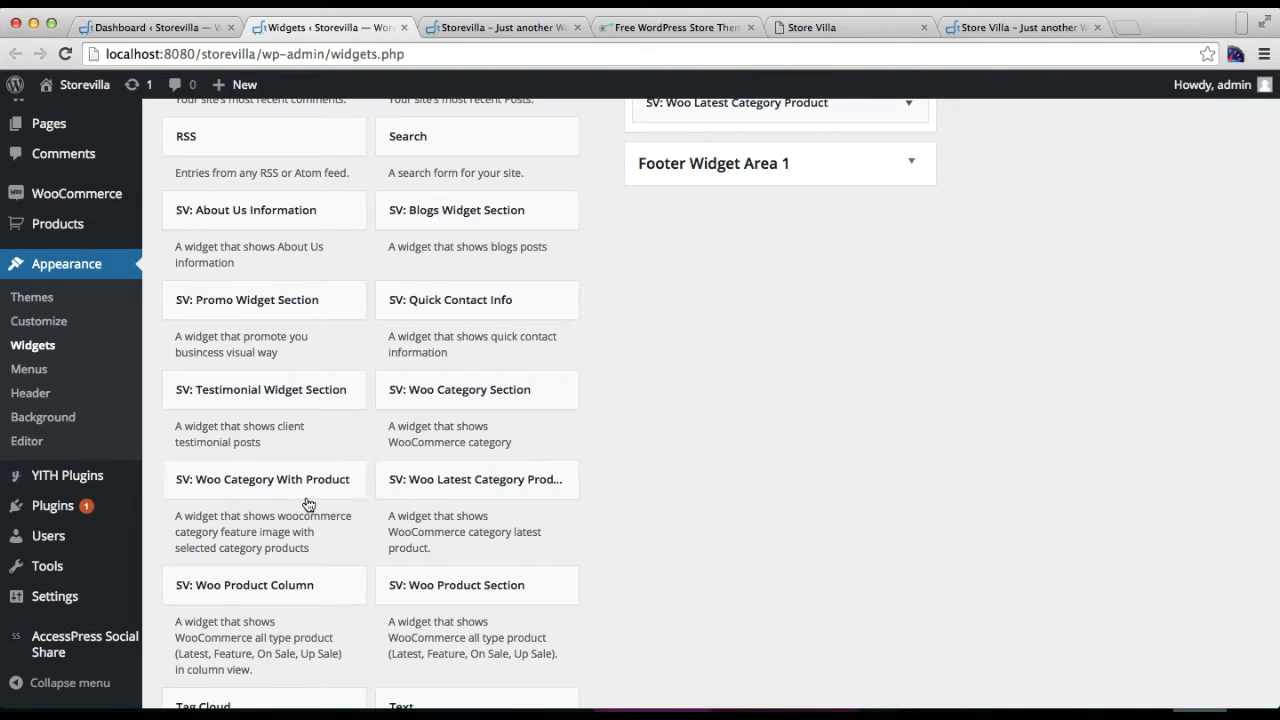
pyautogui.click(297, 484)
pyautogui.scroll(-4, 433, 518)
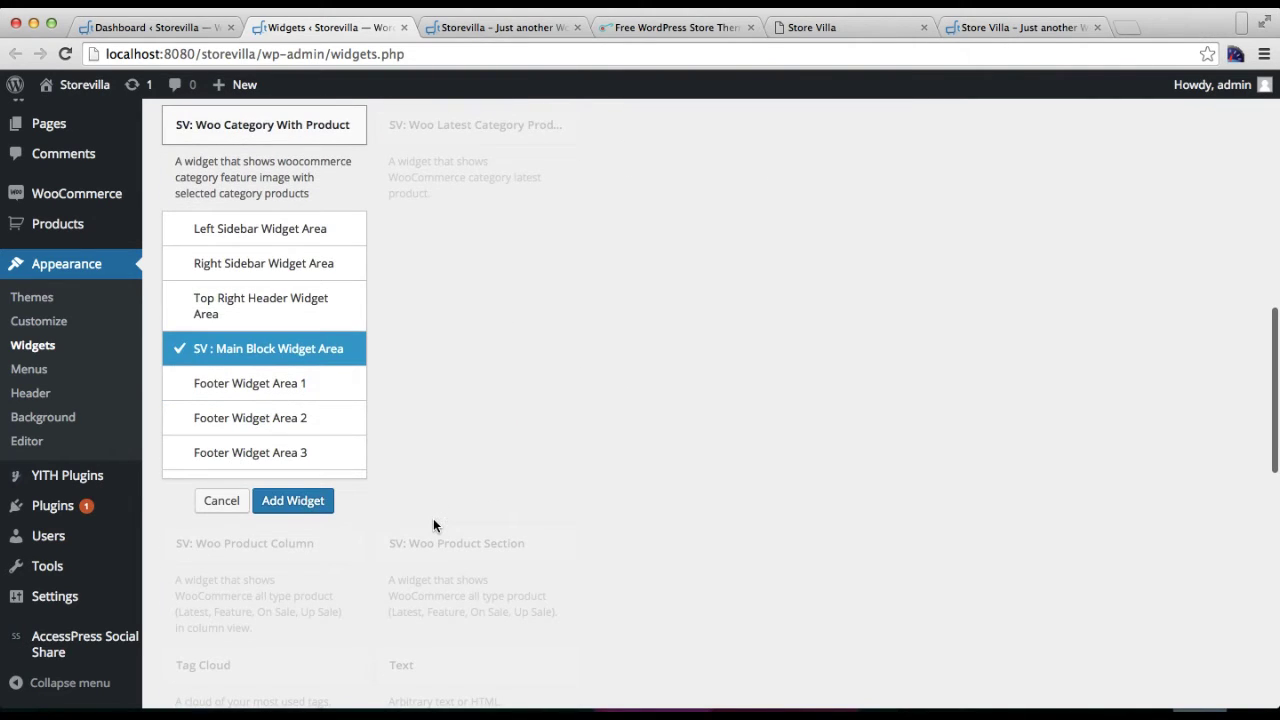
pyautogui.click(294, 501)
pyautogui.scroll(-3, 800, 568)
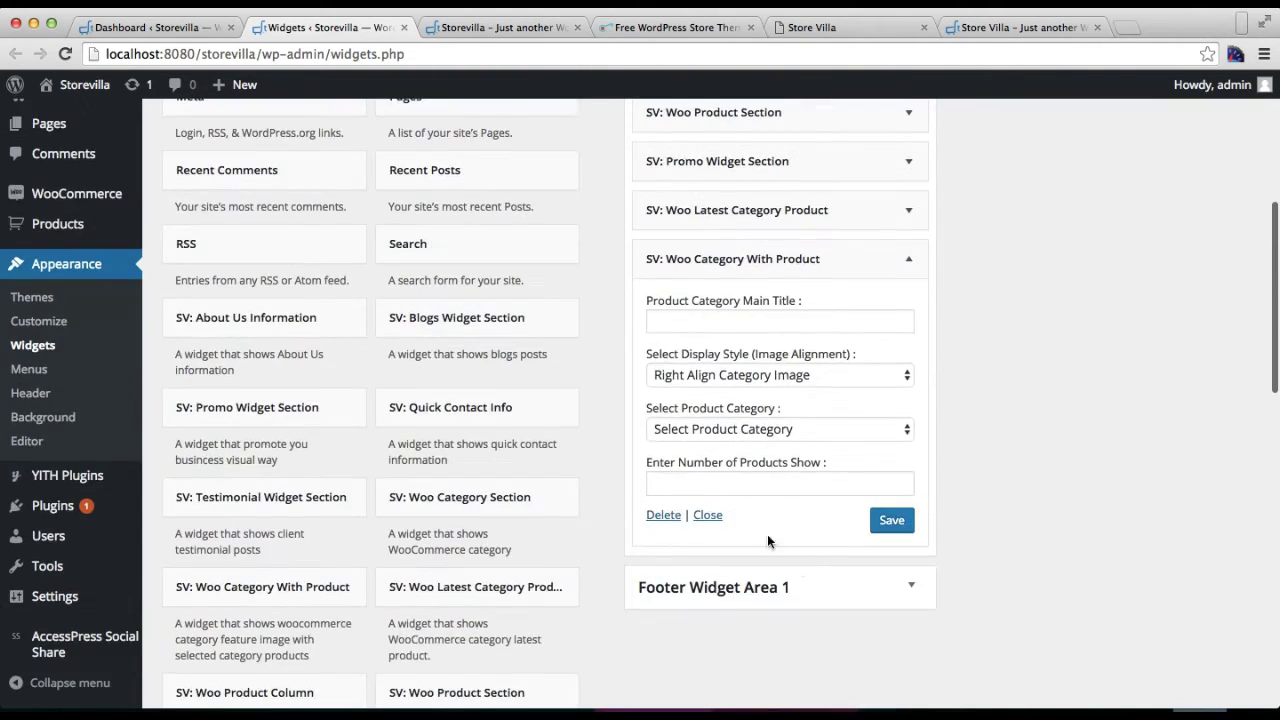
# Step: Enter "Mobile Phone" as the product category main title of the new widget
pyautogui.click(724, 322)
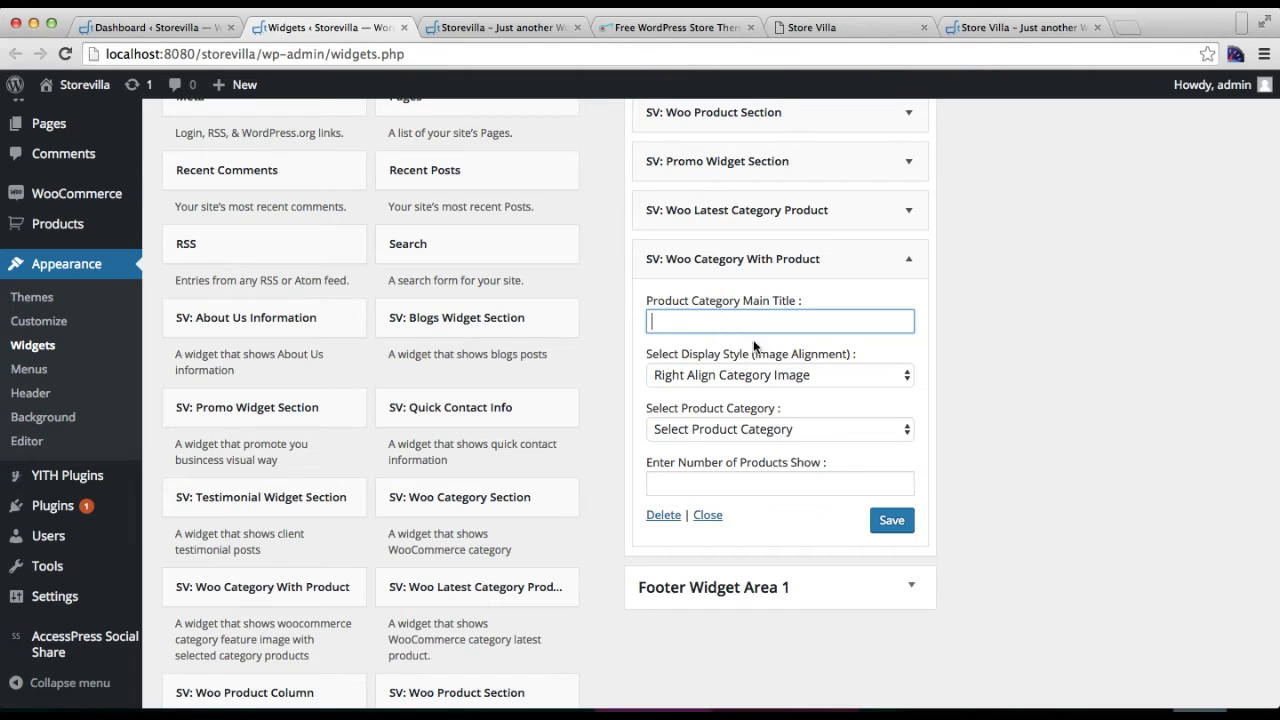
pyautogui.click(837, 428)
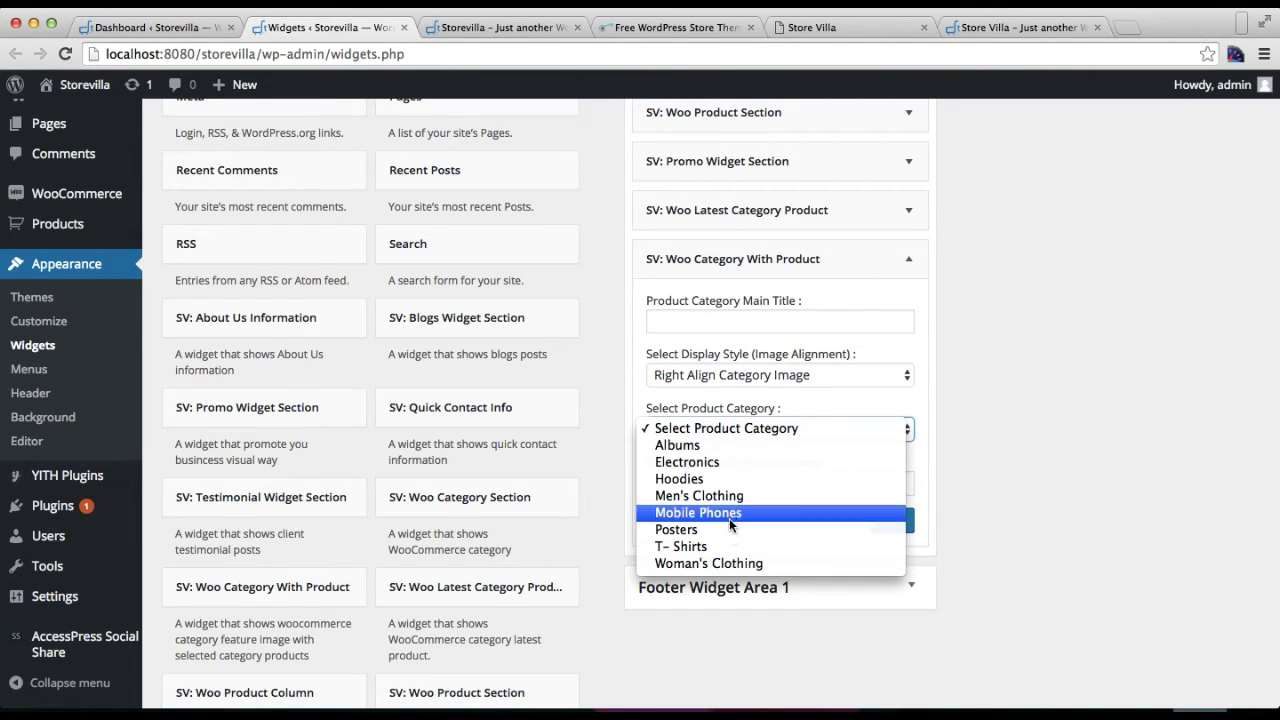
pyautogui.click(760, 318)
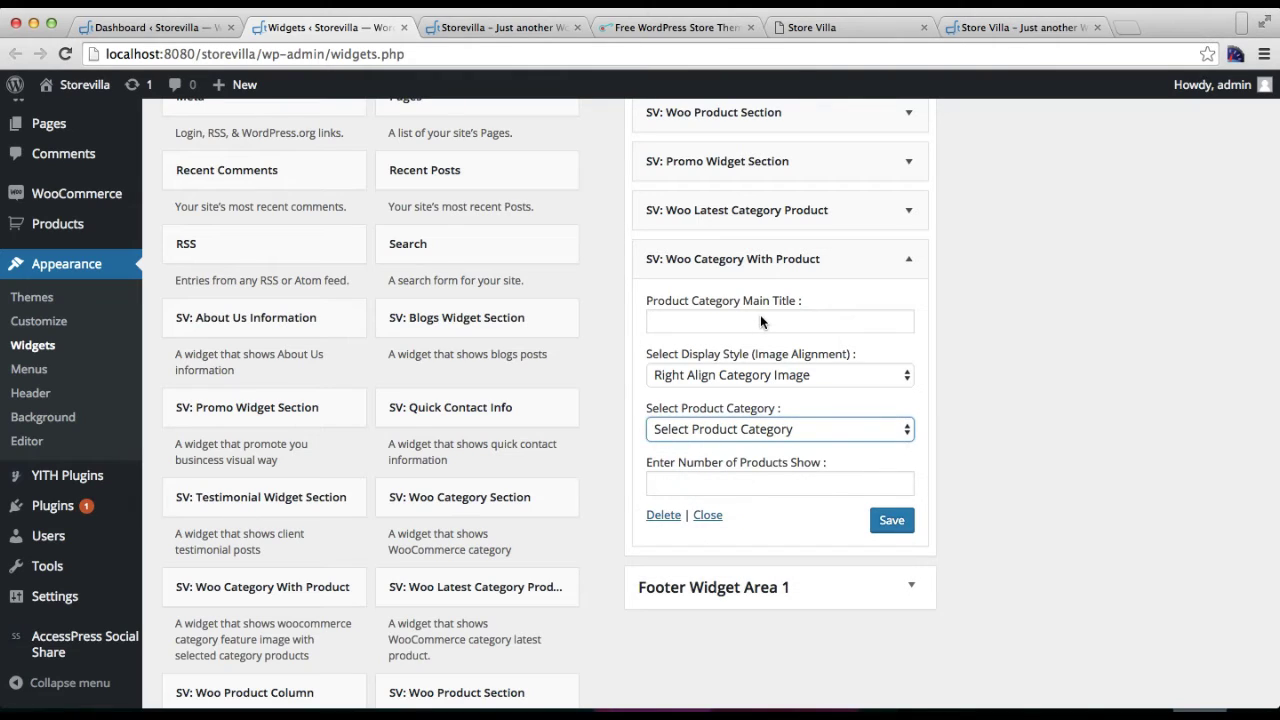
pyautogui.click(755, 318)
pyautogui.write('Mobile P')
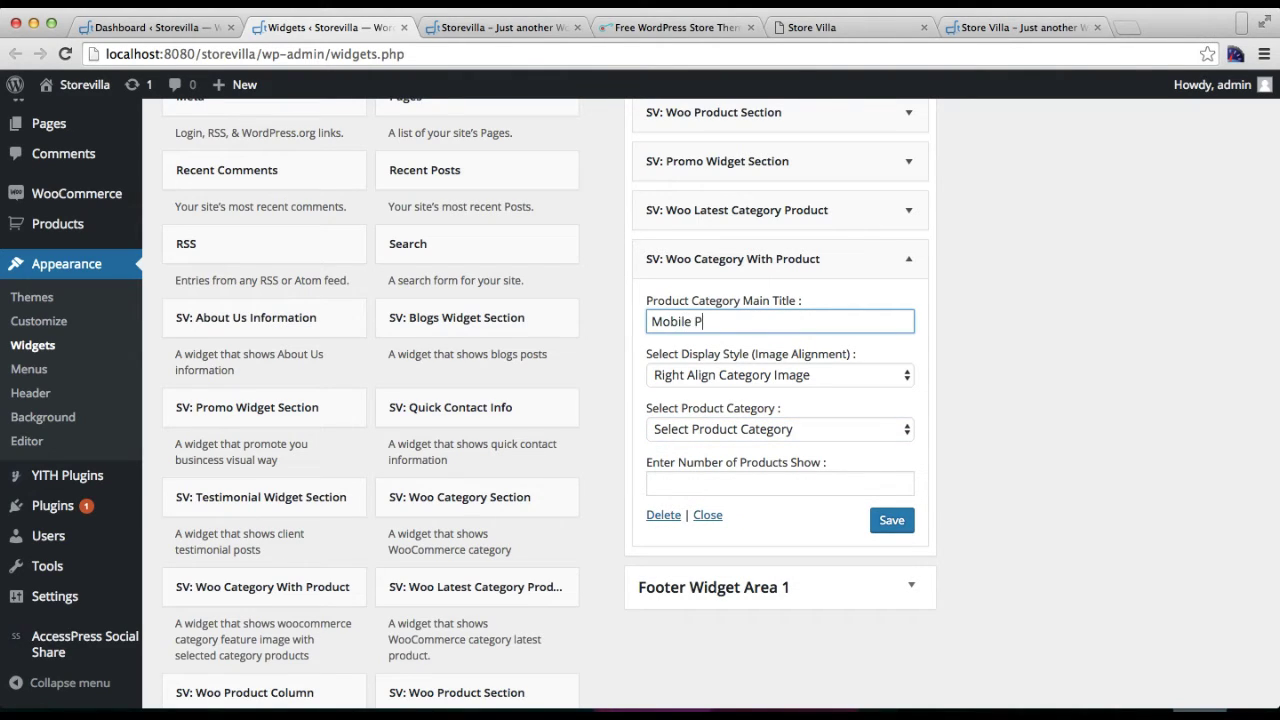
# Step: Review the image alignment choices and compare them with the Men's Clothing category block on the demo site
pyautogui.click(790, 375)
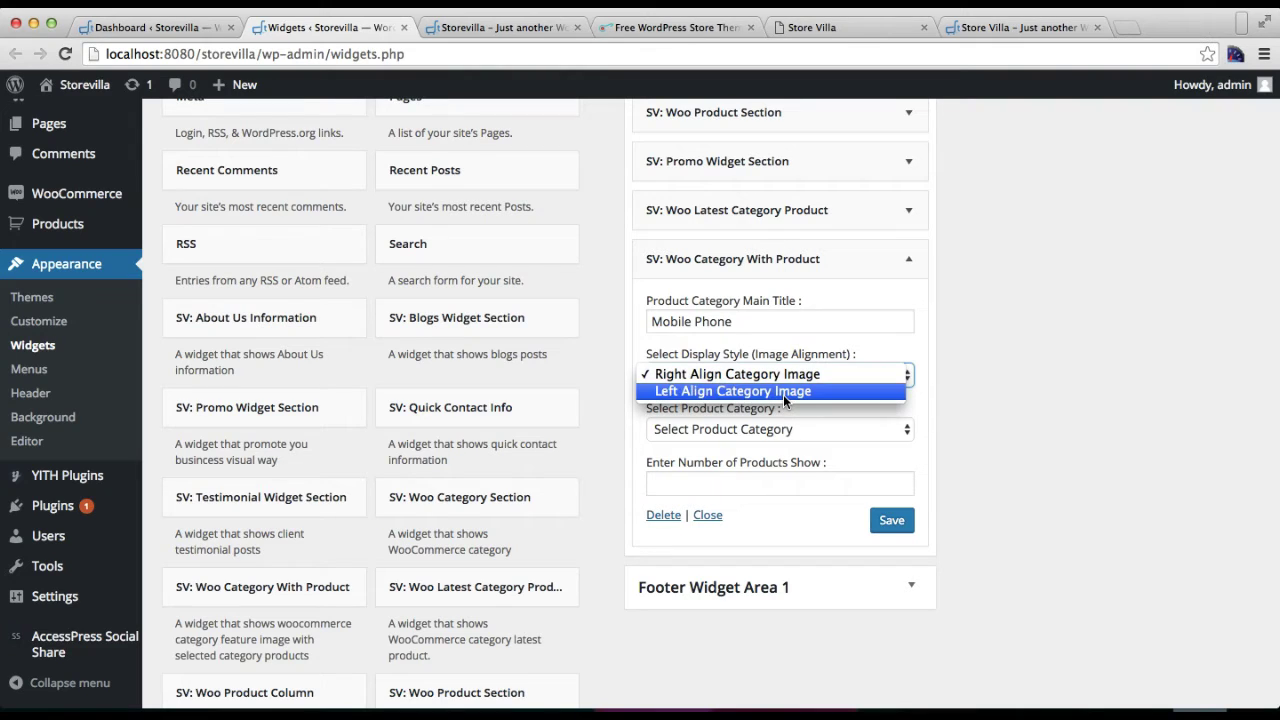
pyautogui.click(994, 29)
pyautogui.click(994, 29)
pyautogui.scroll(-3, 676, 435)
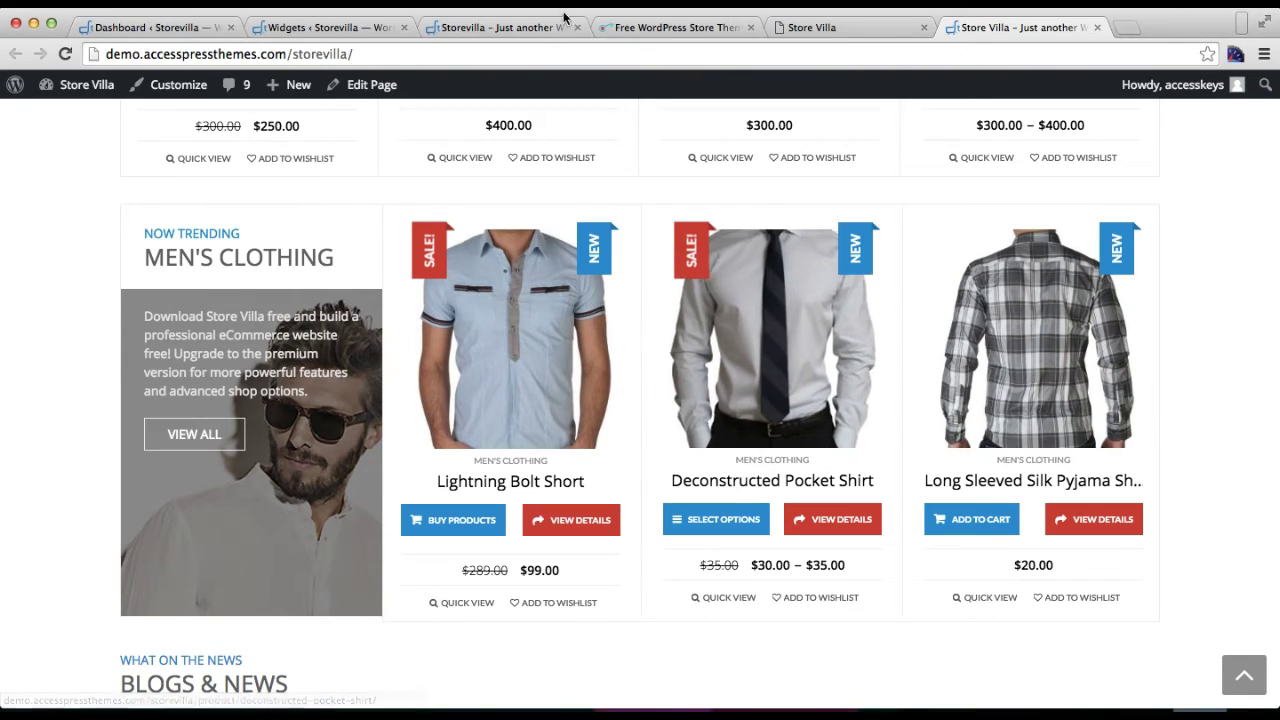
pyautogui.click(340, 30)
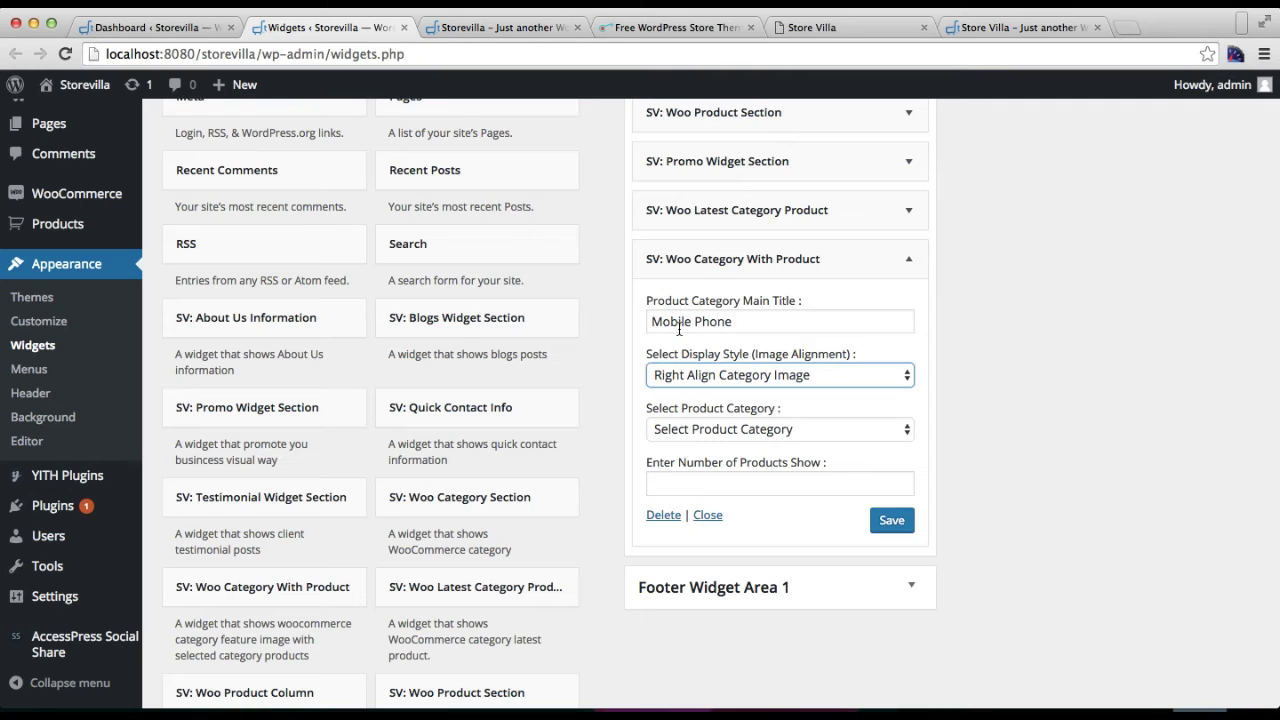
# Step: Set the widget's display style to Left Align Category Image and its product category to Mobile Phones
pyautogui.click(809, 372)
pyautogui.click(796, 396)
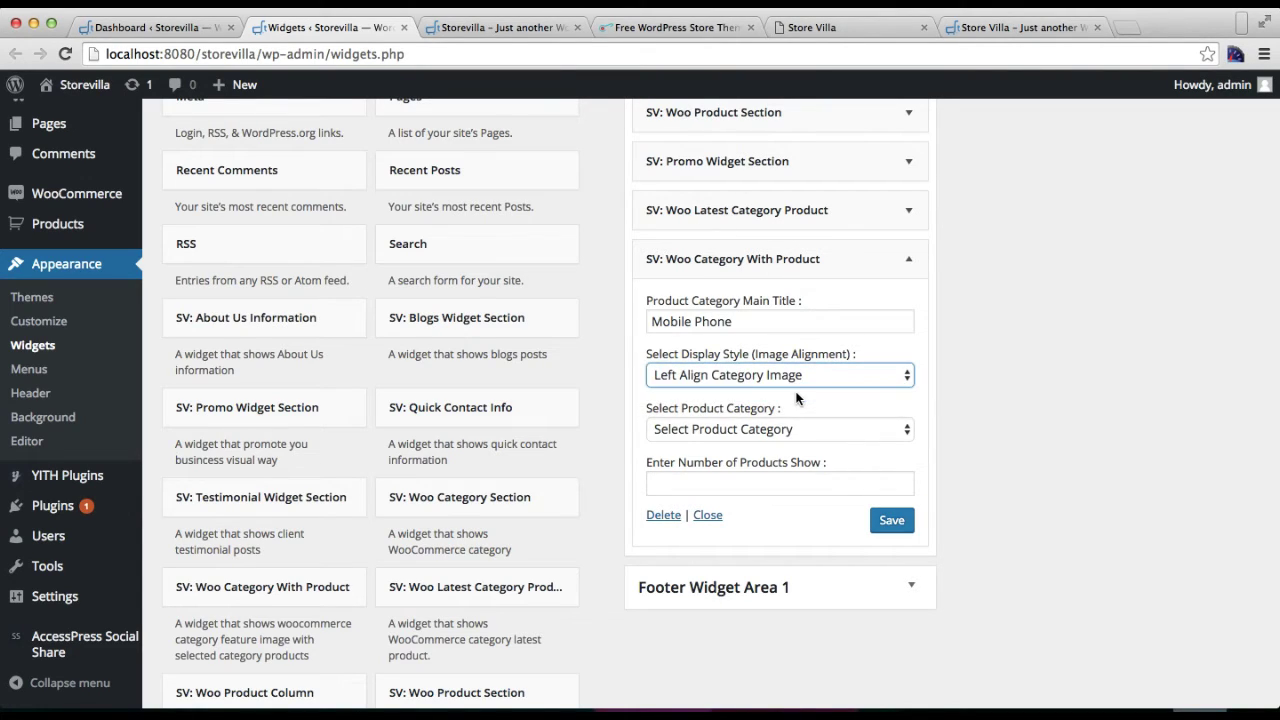
pyautogui.click(815, 433)
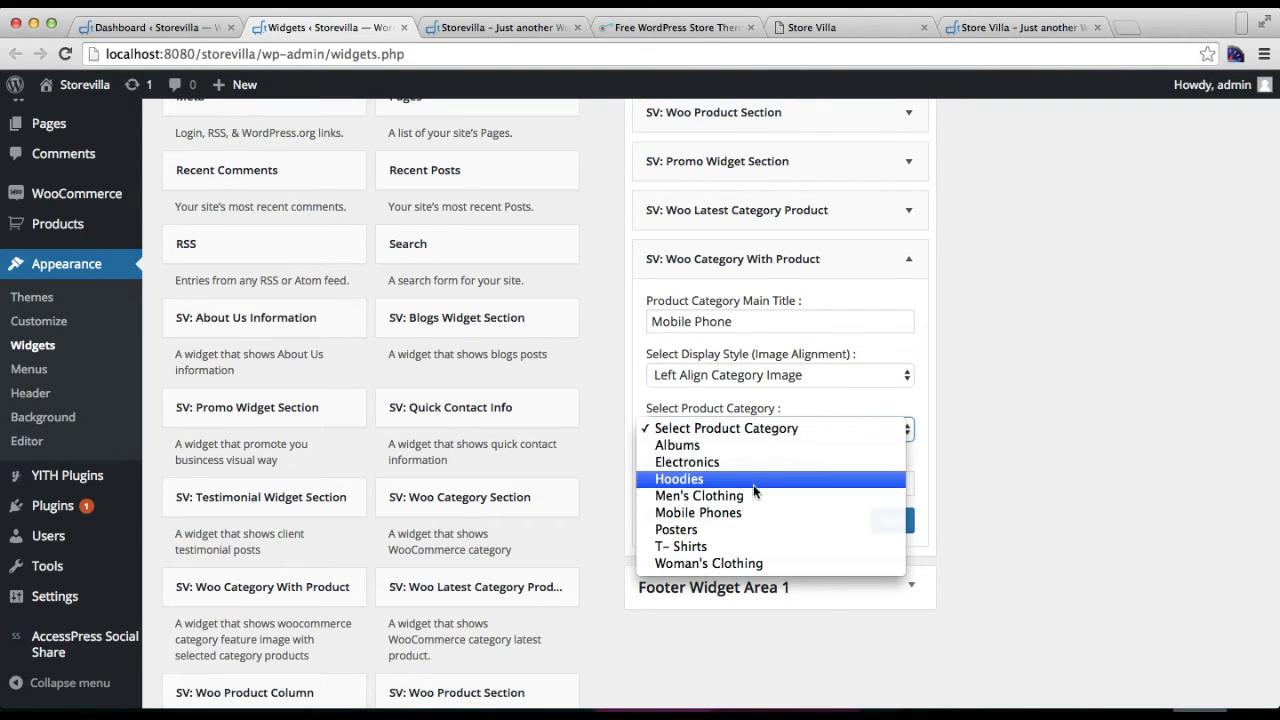
pyautogui.click(745, 512)
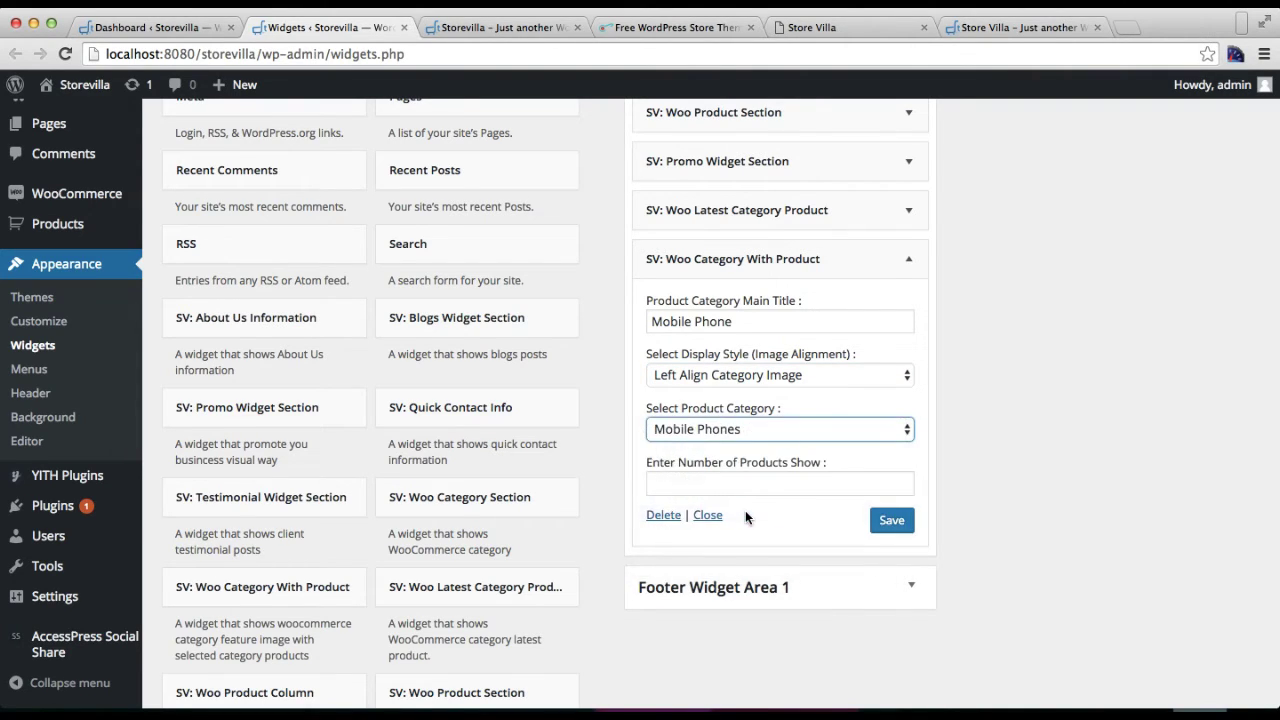
# Step: Set the number of products shown to 4, and save and collapse the category with product widget
pyautogui.click(906, 485)
pyautogui.write('4')
pyautogui.click(892, 527)
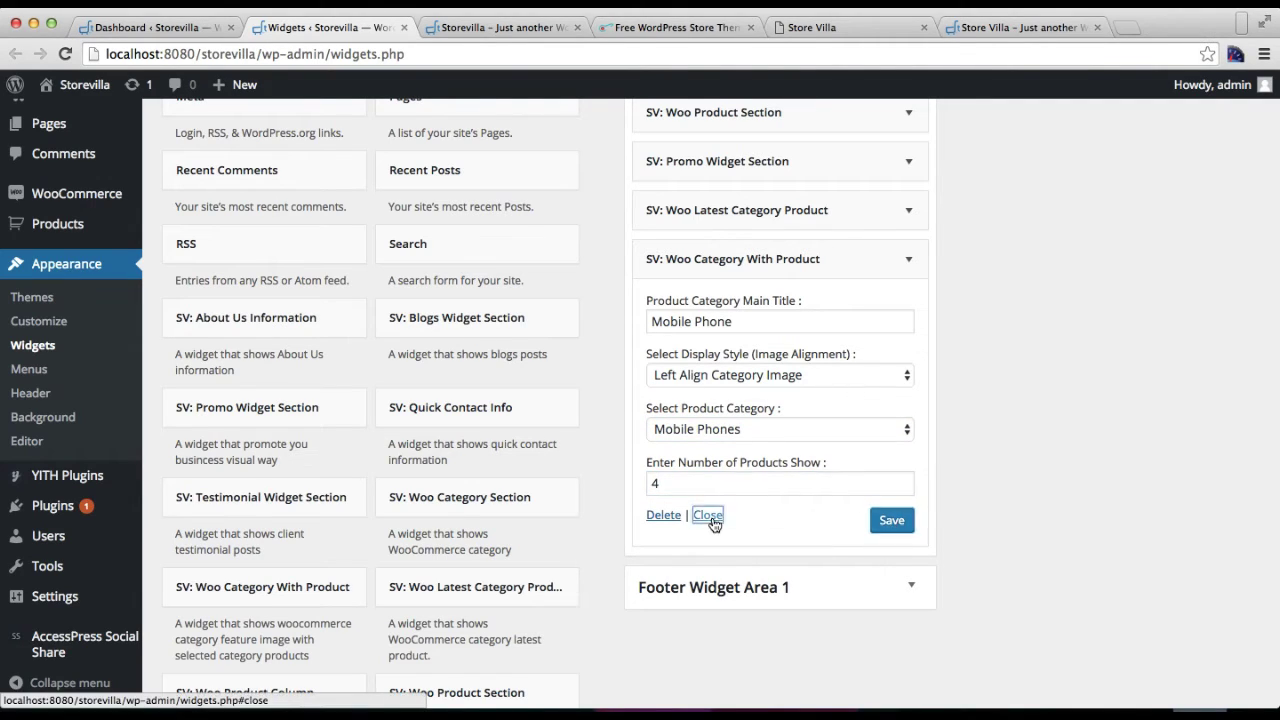
pyautogui.click(708, 516)
# Step: Reload the local homepage and examine the Mobile Phones category block below the Featured Products
pyautogui.click(522, 29)
pyautogui.click(517, 53)
pyautogui.press('Return')
pyautogui.scroll(-20, 634, 357)
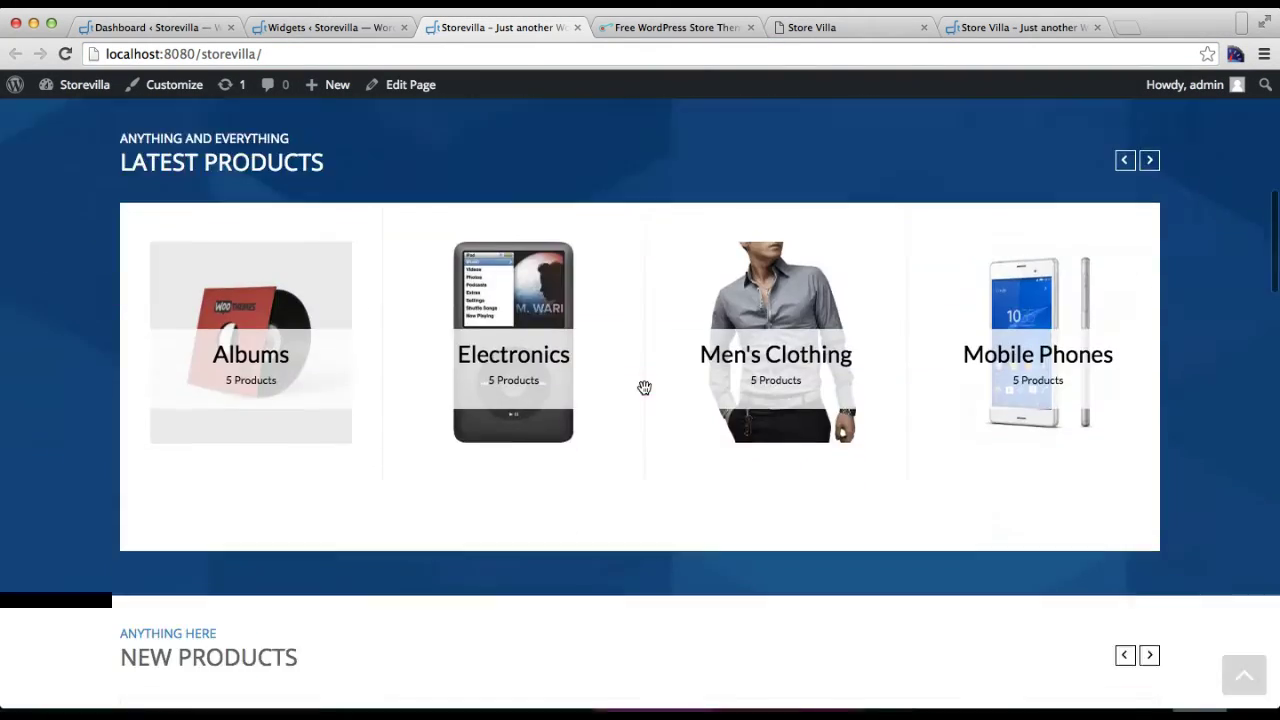
pyautogui.scroll(-8, 644, 393)
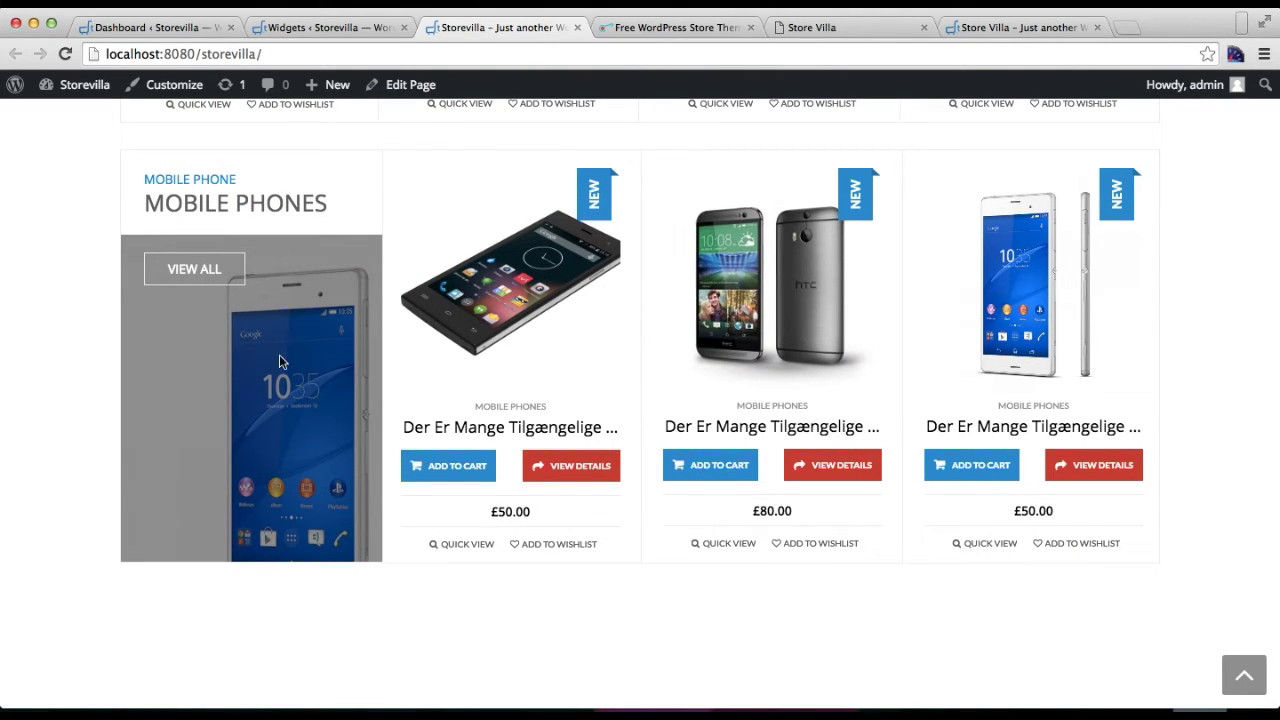
pyautogui.scroll(3, 266, 372)
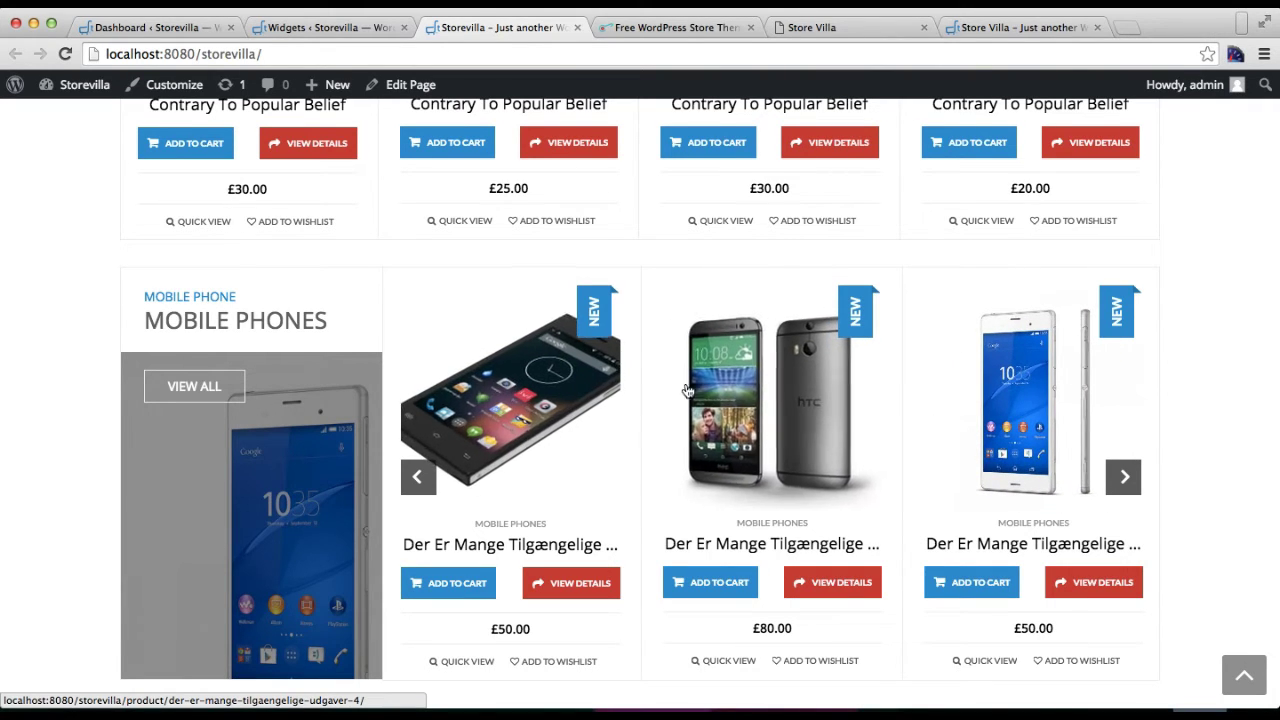
pyautogui.scroll(-5, 663, 458)
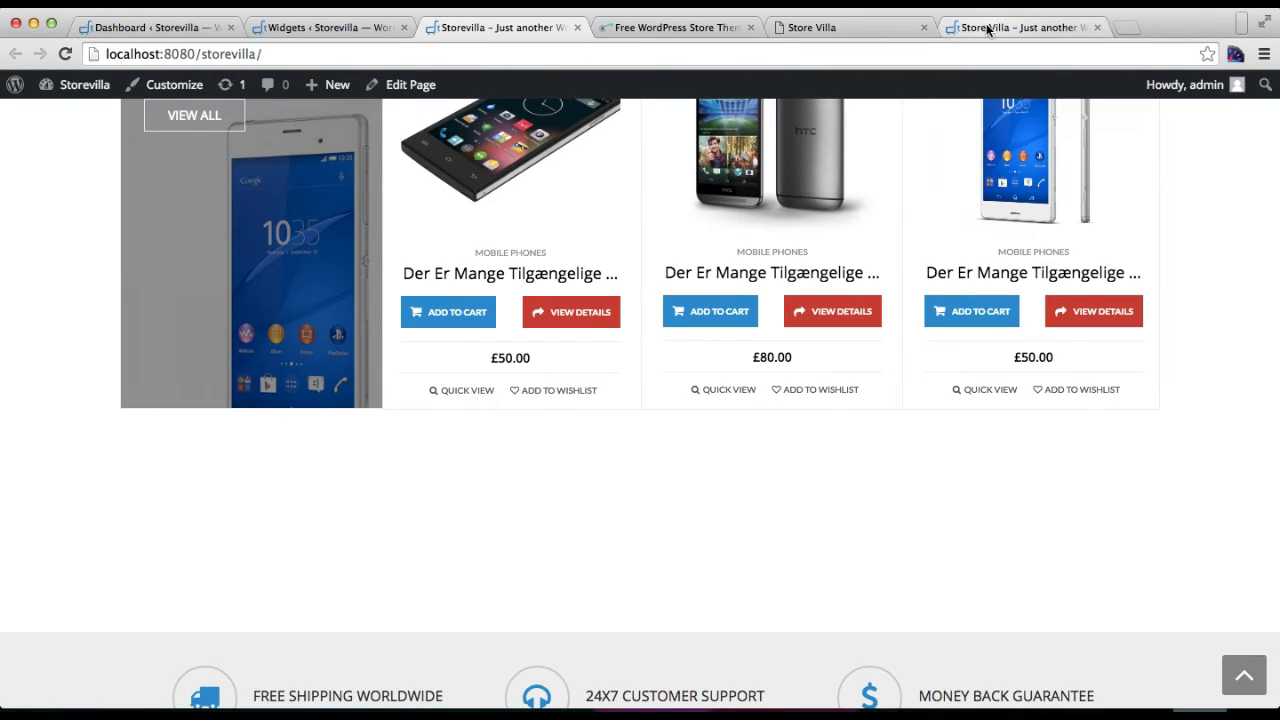
# Step: Examine the Blogs & News section that follows the category block on the demo site
pyautogui.click(1020, 27)
pyautogui.scroll(-1, 570, 455)
pyautogui.scroll(-5, 570, 455)
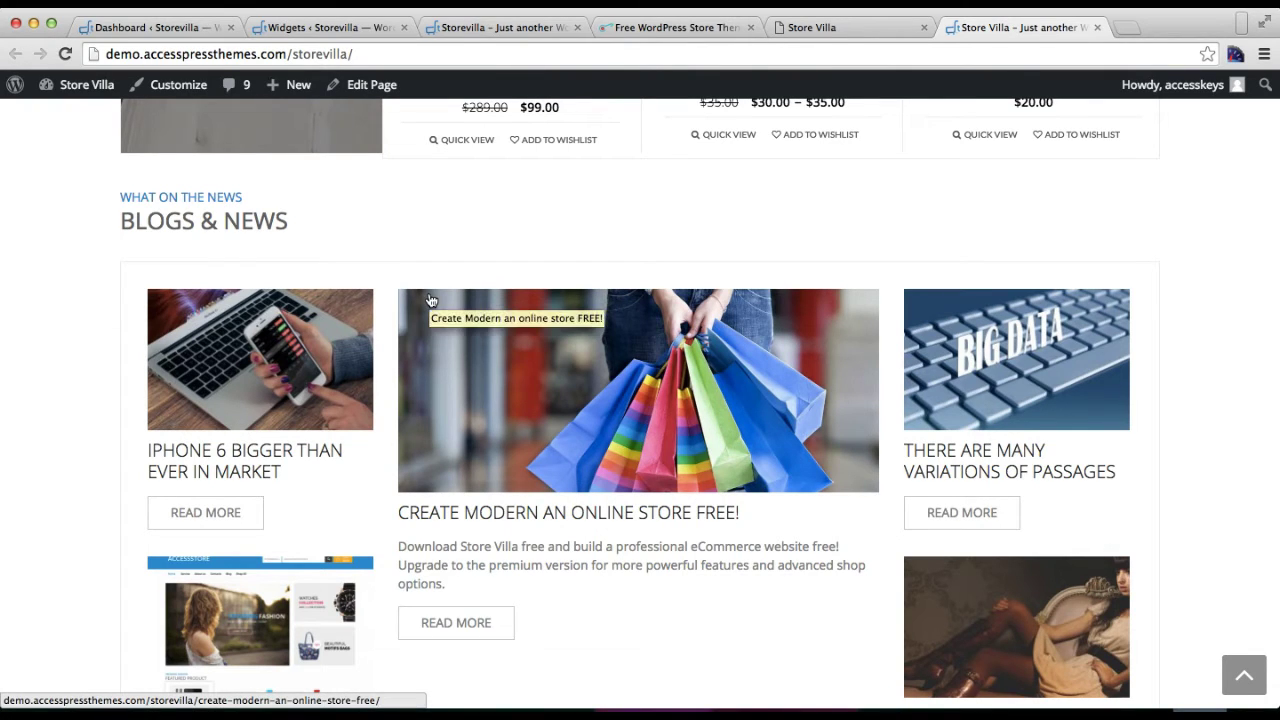
# Step: Return to the widgets page and add the SV: Blogs Widget Section to the SV : Main Block Widget Area
pyautogui.click(322, 27)
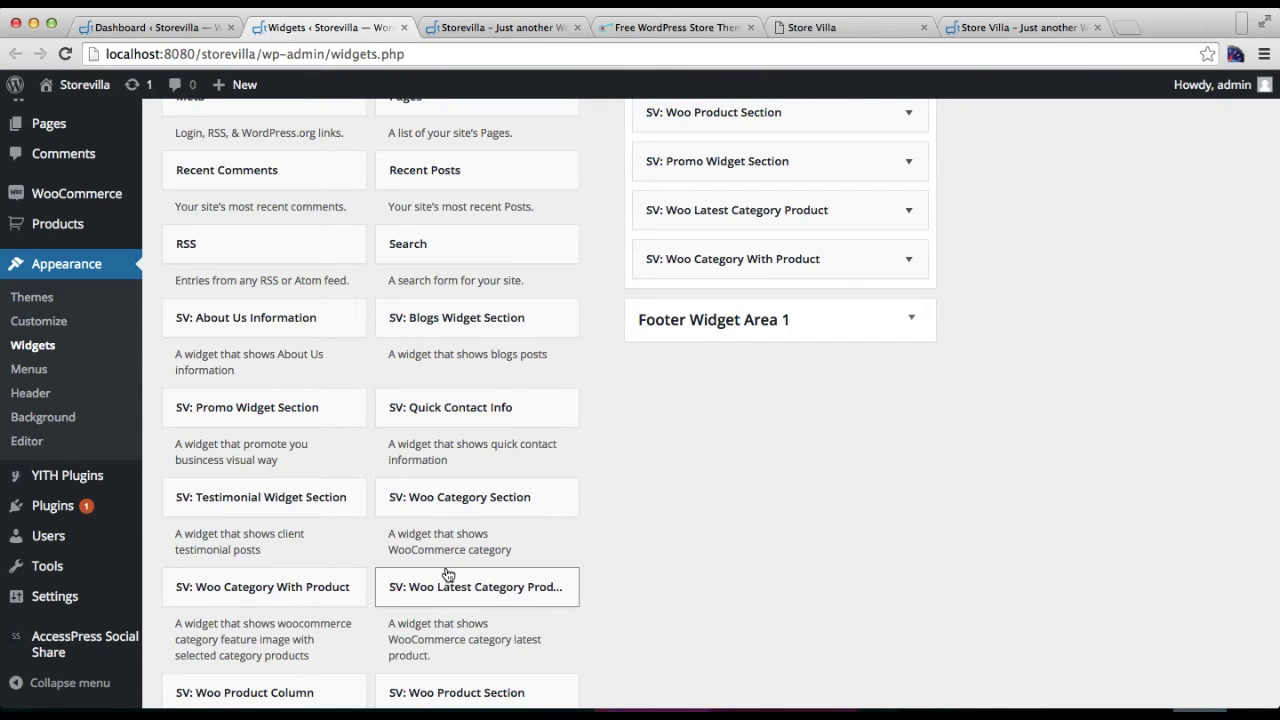
pyautogui.scroll(-9, 448, 575)
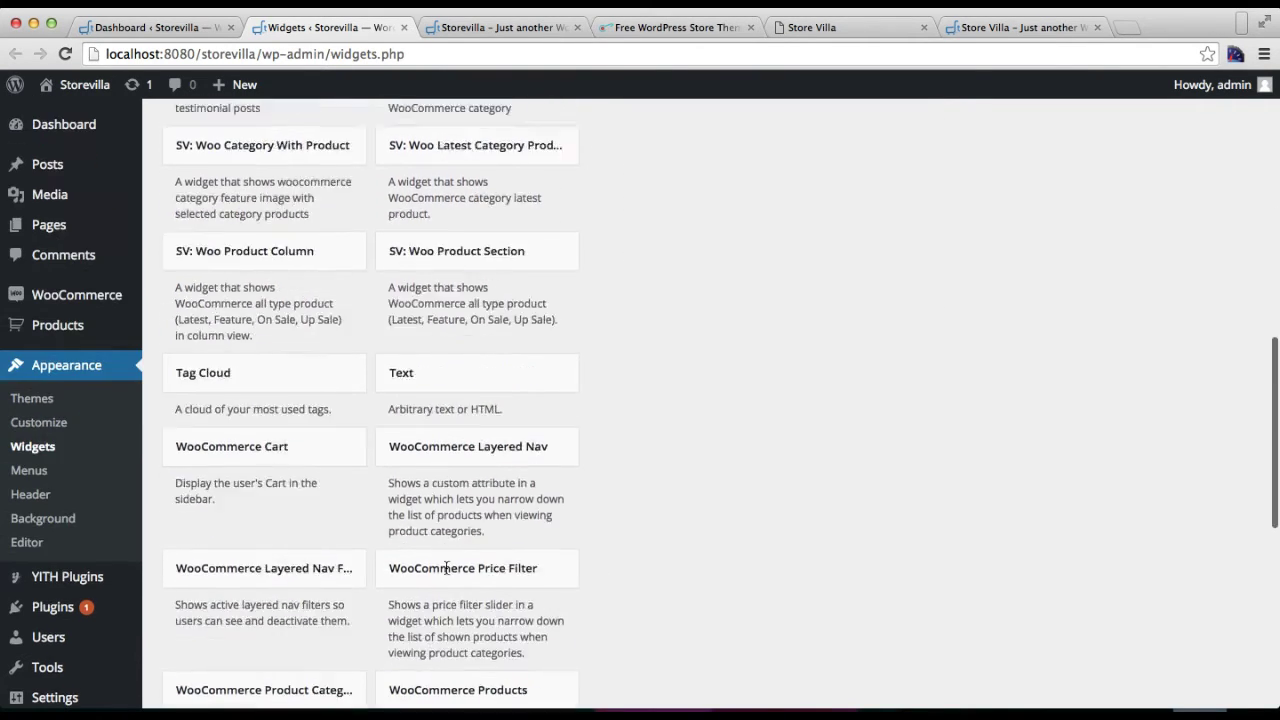
pyautogui.scroll(17, 446, 568)
pyautogui.scroll(-1, 448, 573)
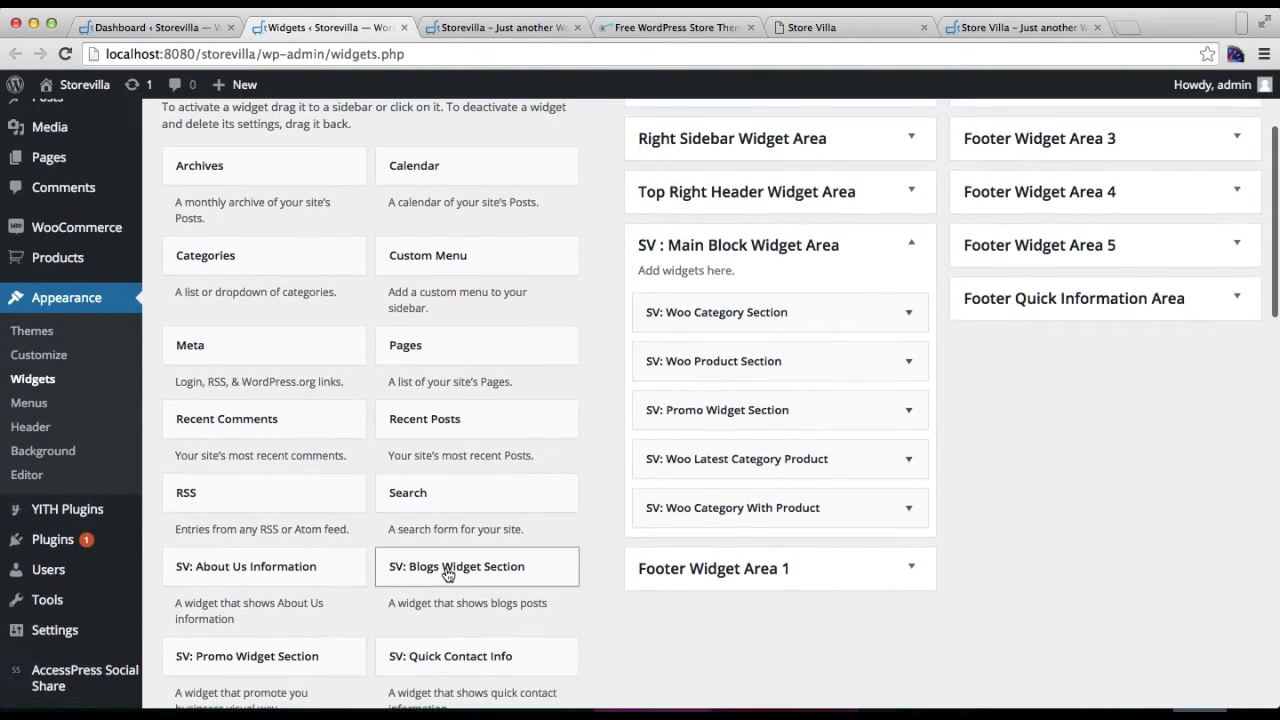
pyautogui.scroll(-4, 447, 574)
pyautogui.click(503, 372)
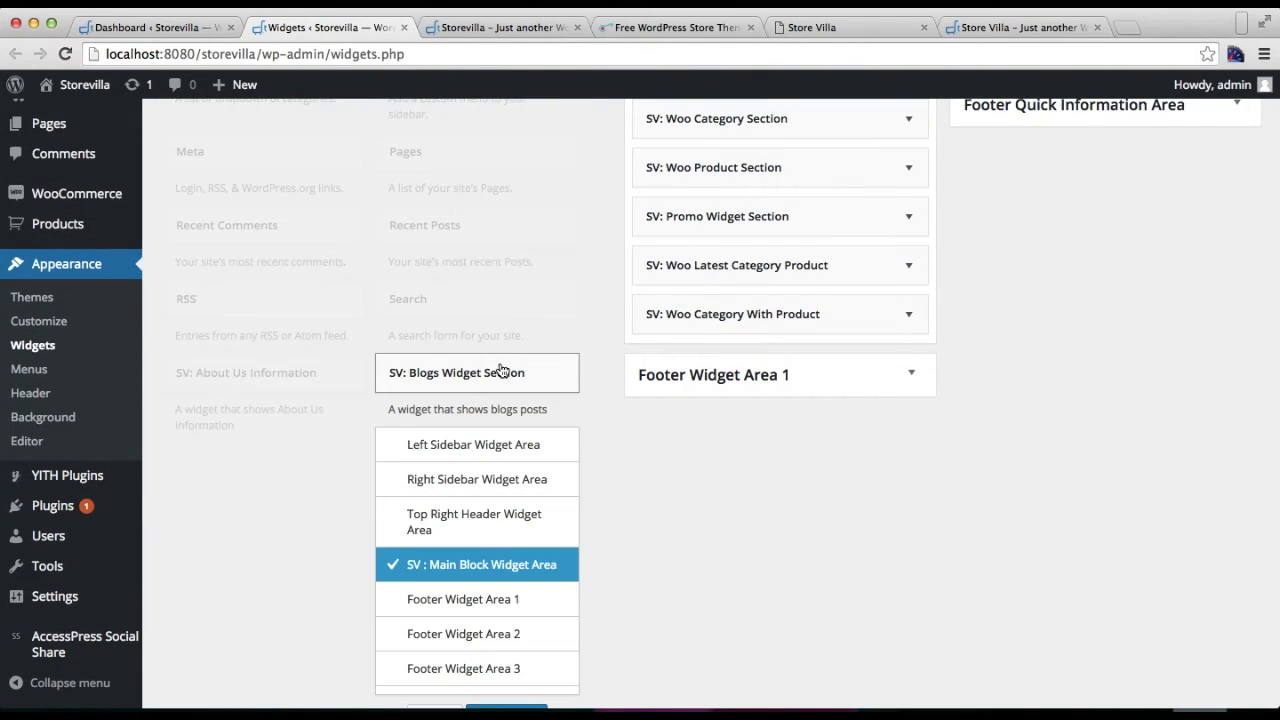
pyautogui.scroll(-7, 773, 570)
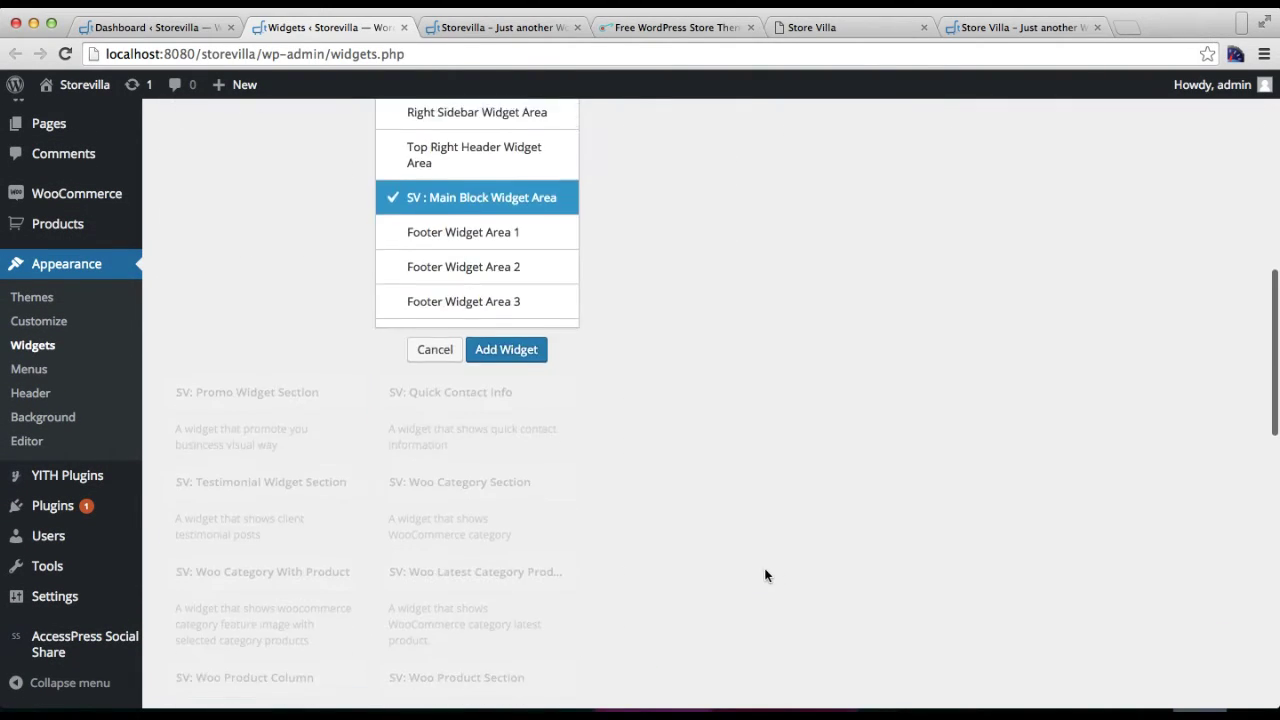
pyautogui.click(506, 358)
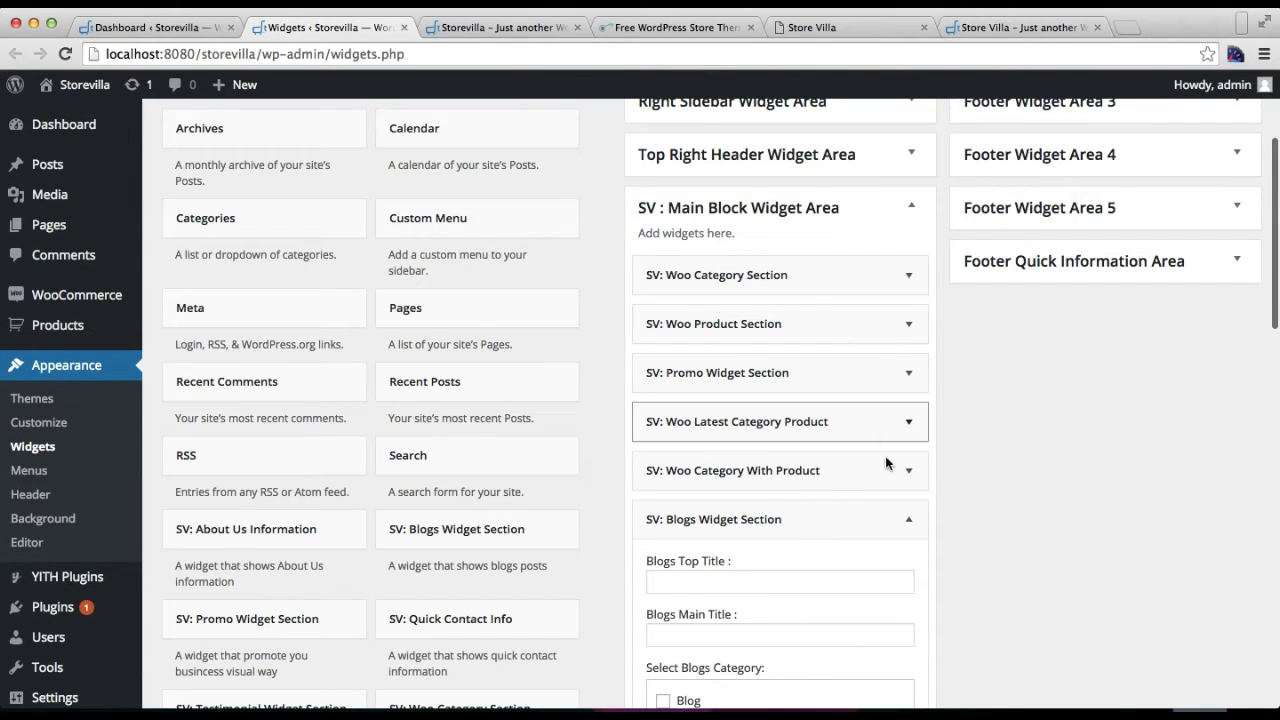
# Step: Enter "Anything New" as the blogs top title and "Blog and News" as the blogs main title, and save the widget
pyautogui.scroll(-6, 837, 428)
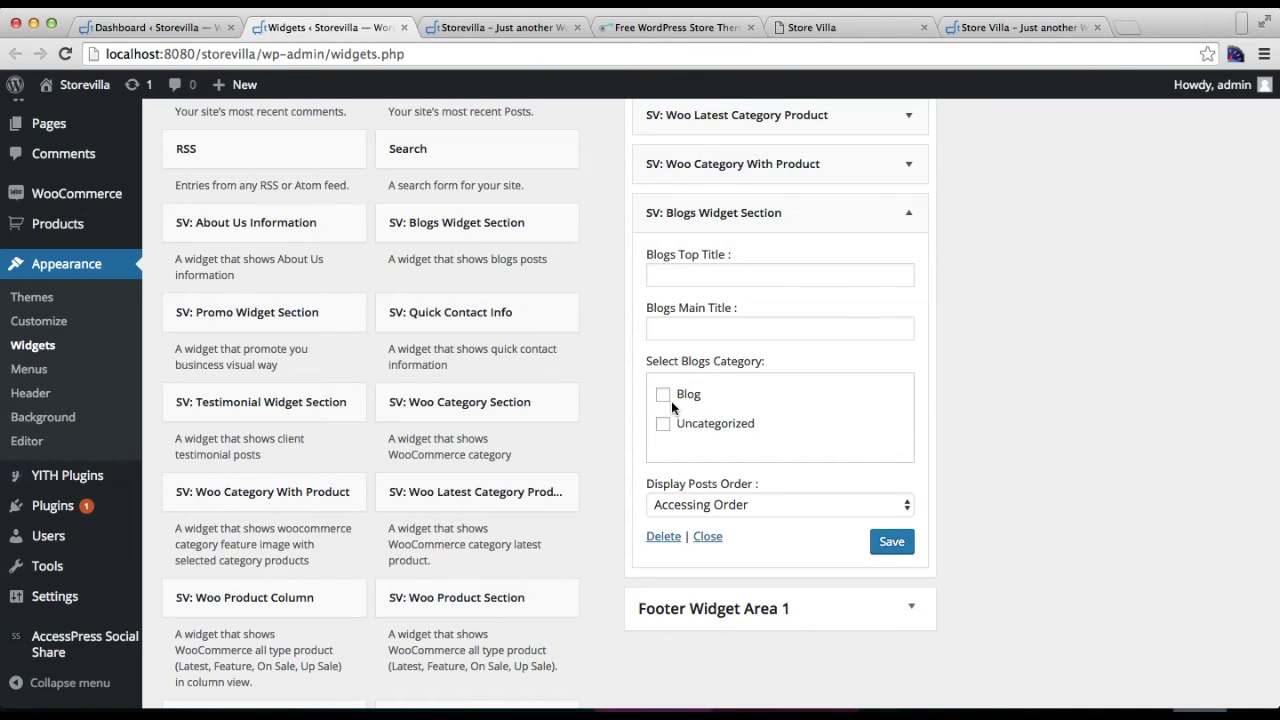
pyautogui.click(680, 271)
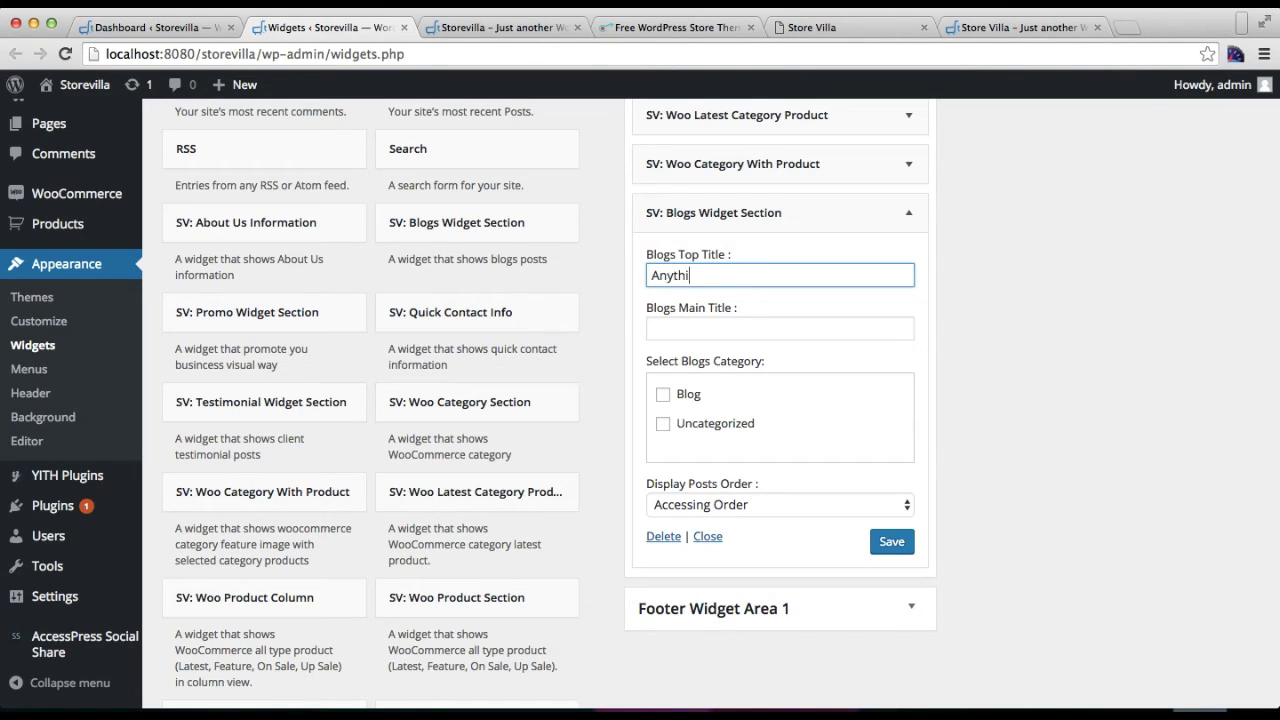
pyautogui.click(698, 325)
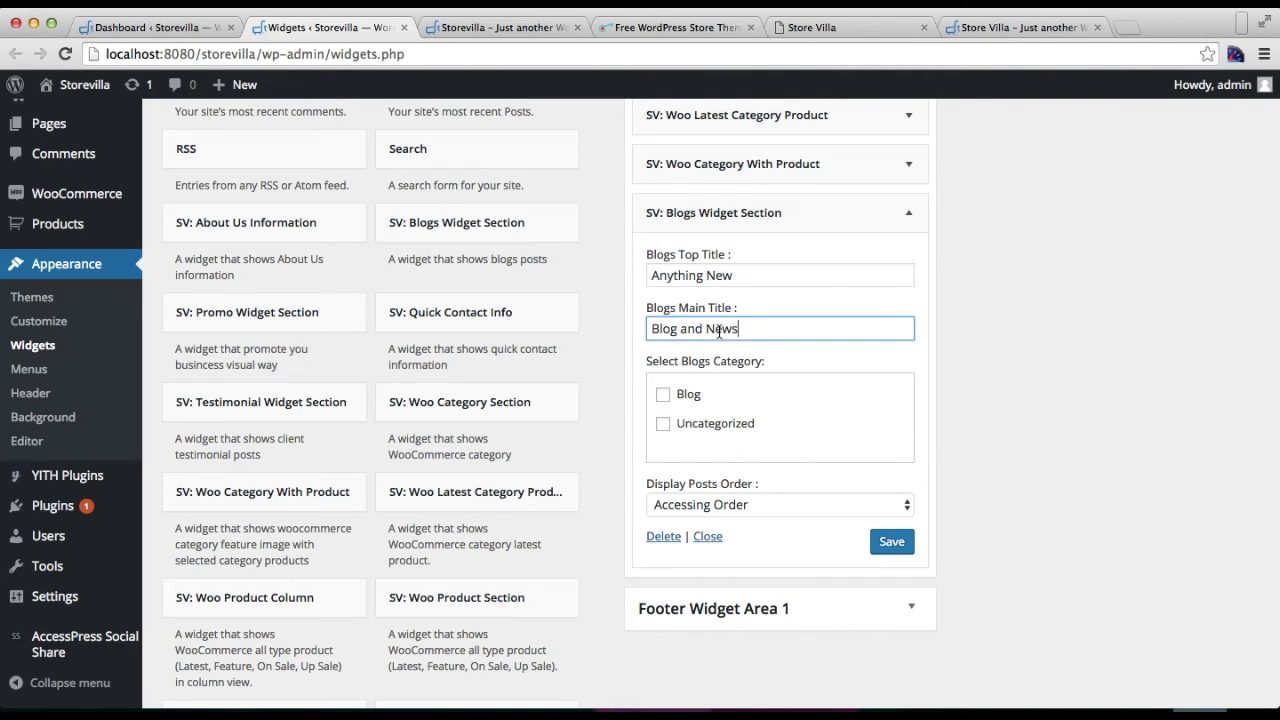
pyautogui.scroll(-3, 742, 393)
pyautogui.click(891, 396)
pyautogui.scroll(6, 561, 389)
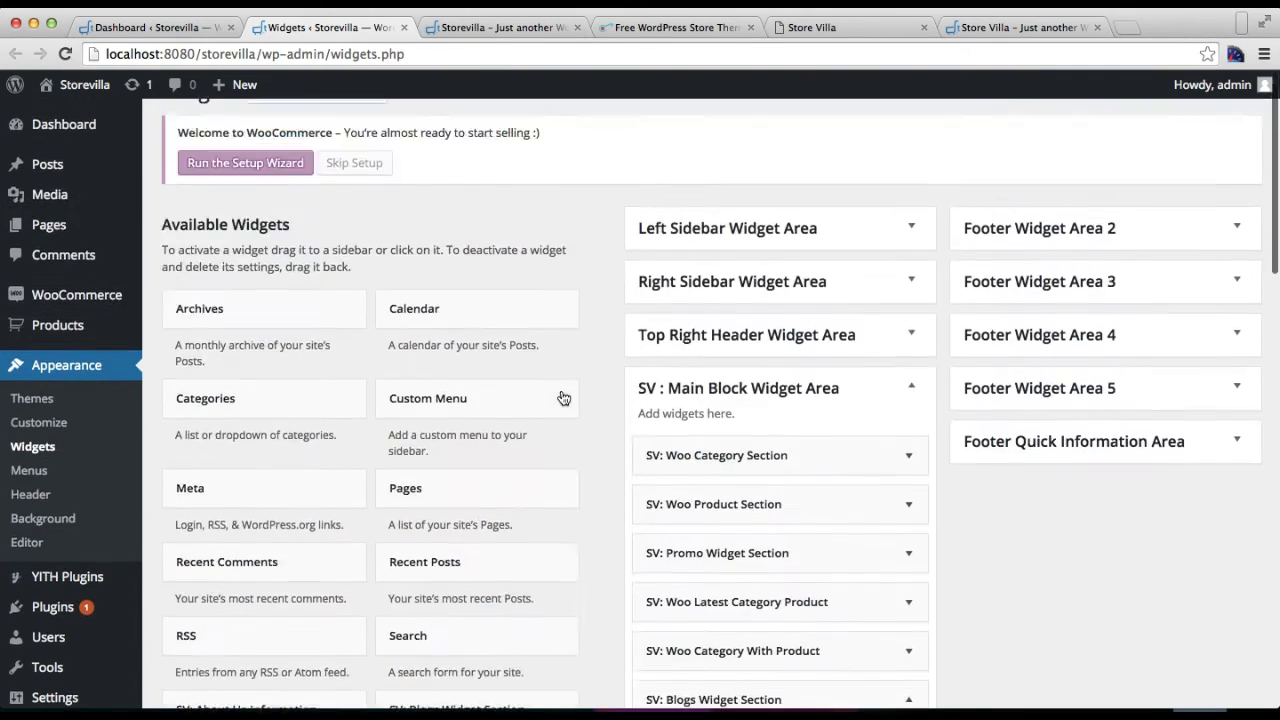
pyautogui.scroll(-10, 563, 396)
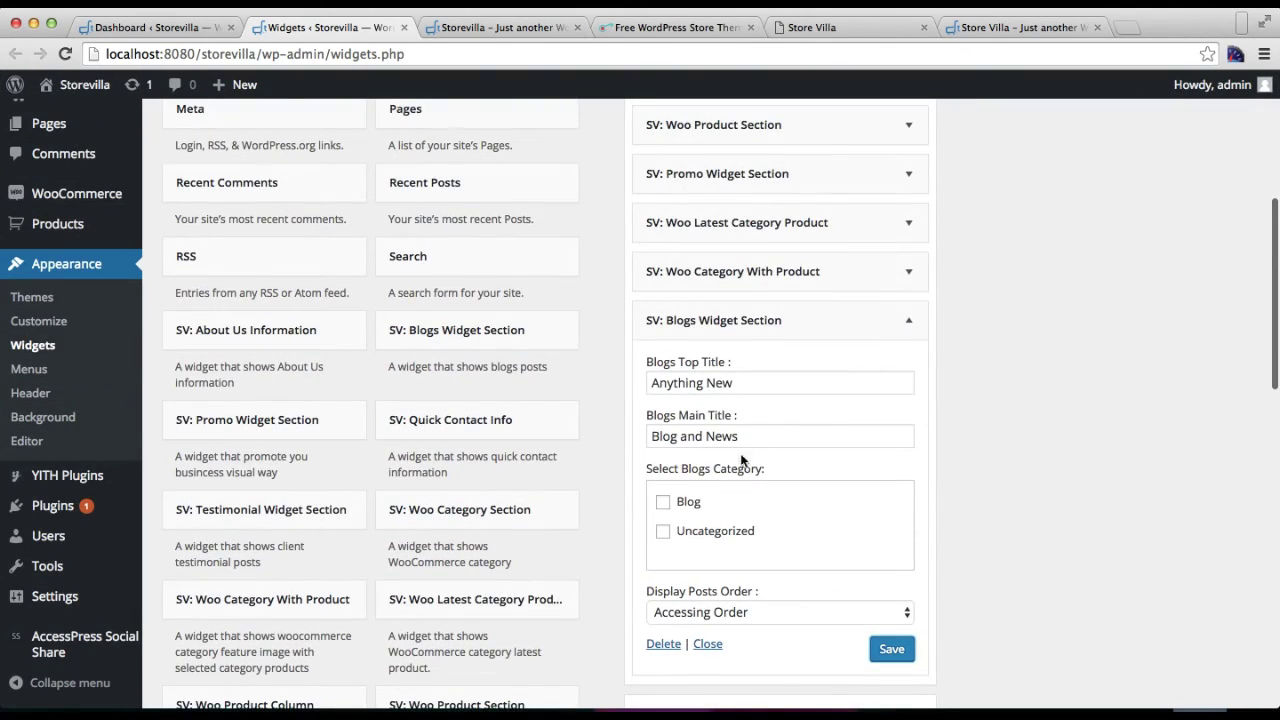
# Step: Open the post categories page in a new tab and add a category named "Blog 1"
pyautogui.scroll(4, 435, 300)
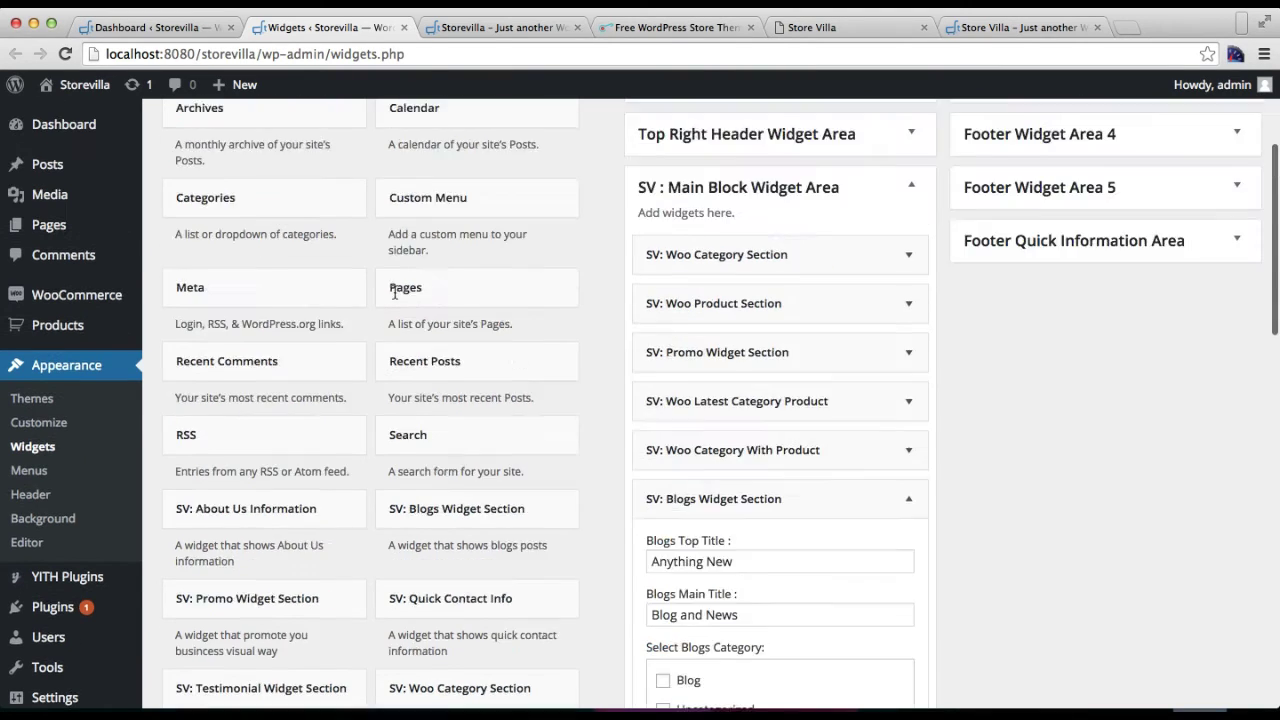
pyautogui.moveTo(72, 207)
pyautogui.moveTo(50, 170)
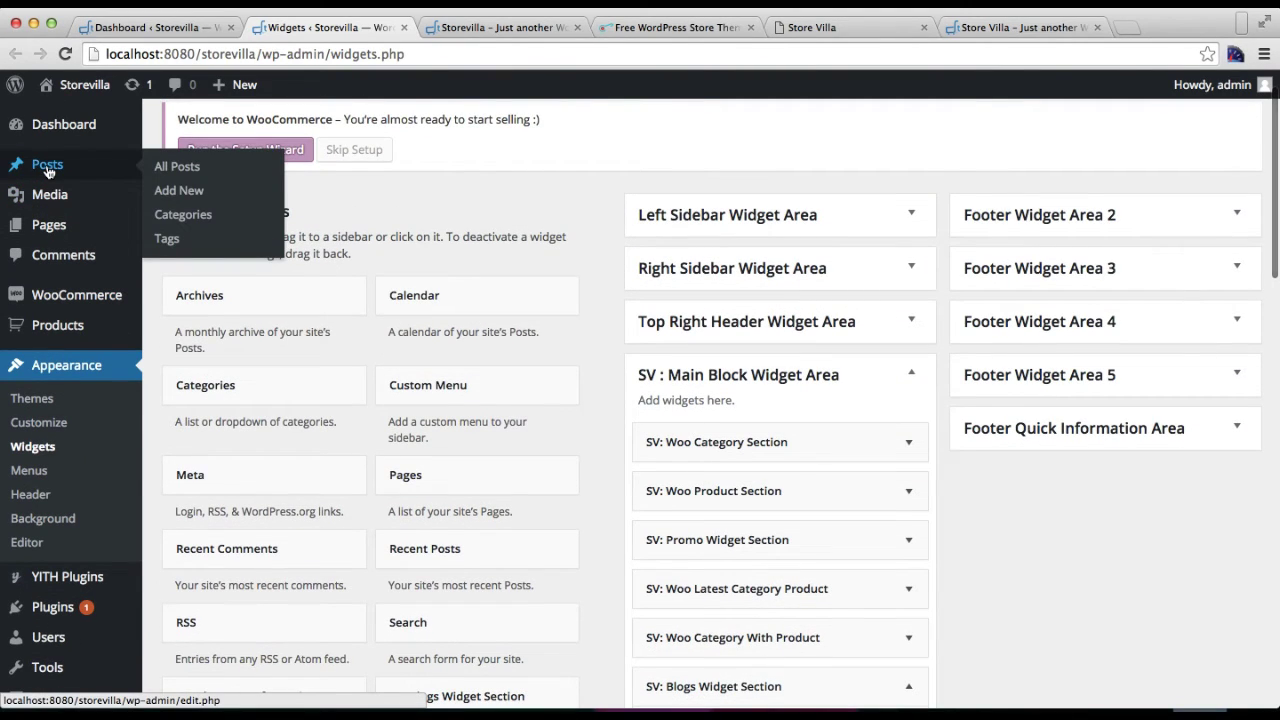
pyautogui.rightClick(183, 218)
pyautogui.click(220, 222)
pyautogui.click(464, 30)
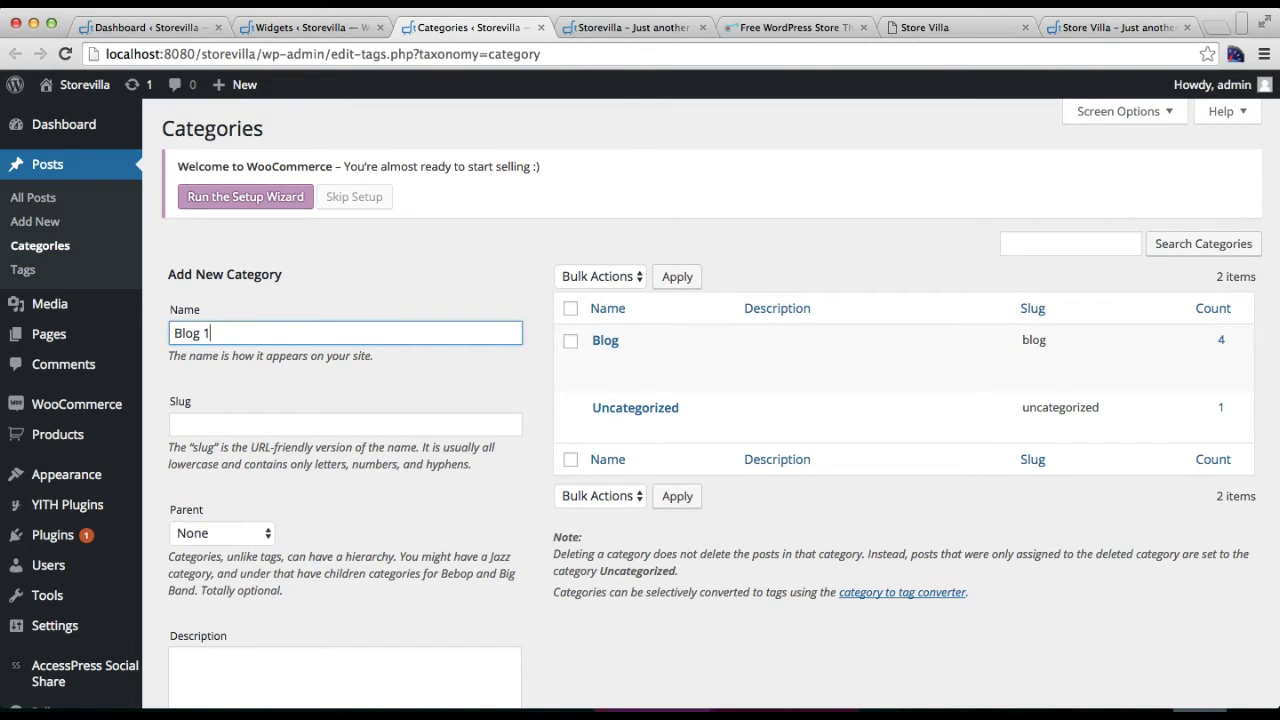
pyautogui.scroll(-5, 365, 418)
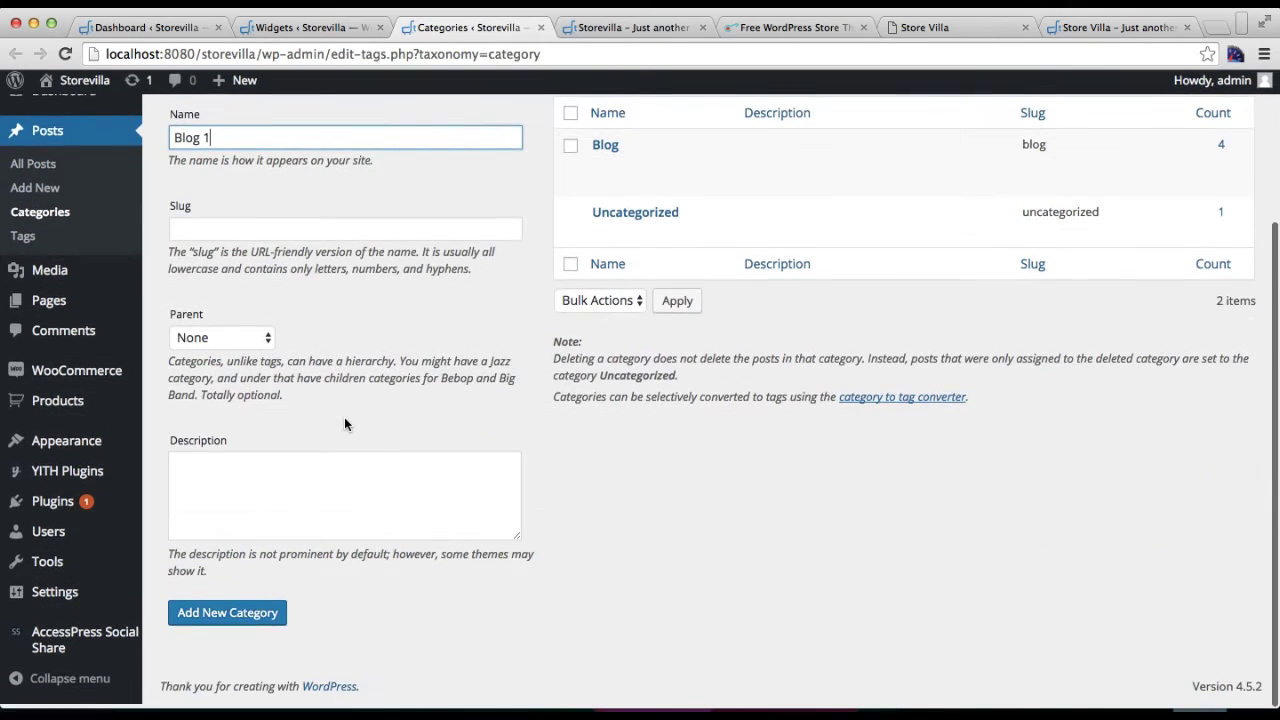
pyautogui.click(218, 628)
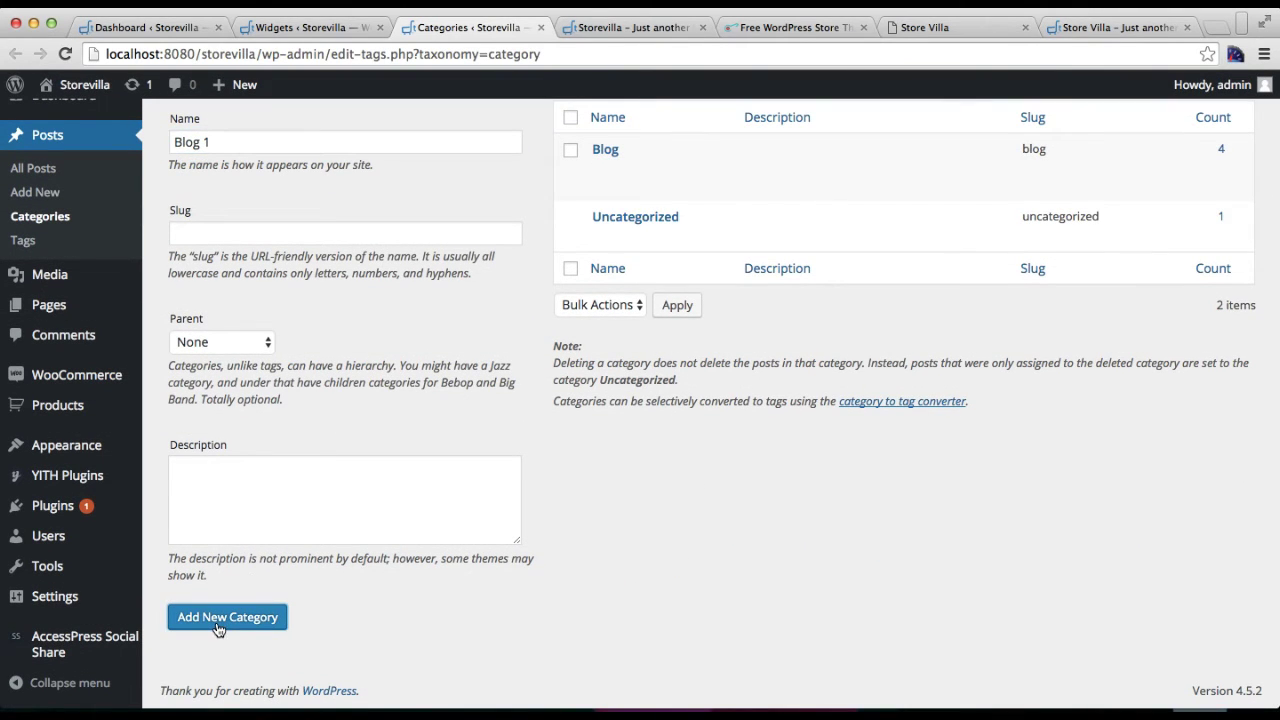
pyautogui.scroll(5, 629, 560)
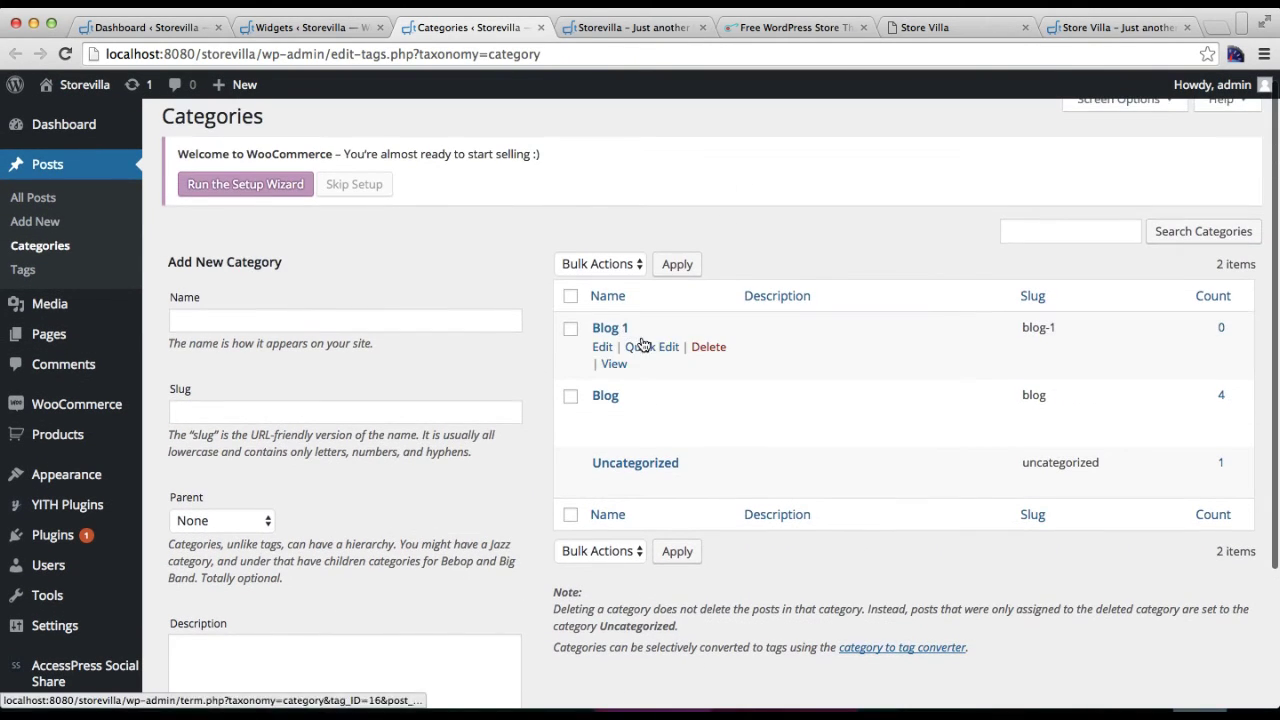
# Step: Start a new post from the Blog 1 post list, titled "Blog title" with the body text "Description"
pyautogui.click(1221, 330)
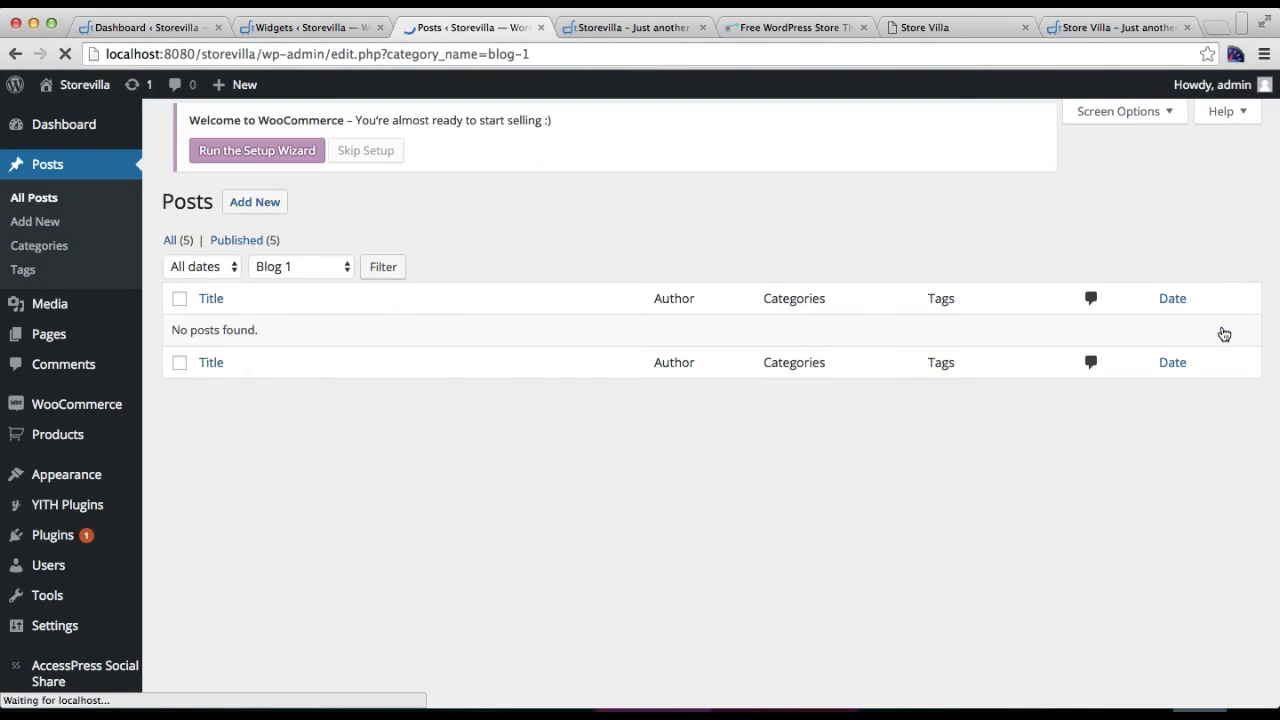
pyautogui.click(252, 133)
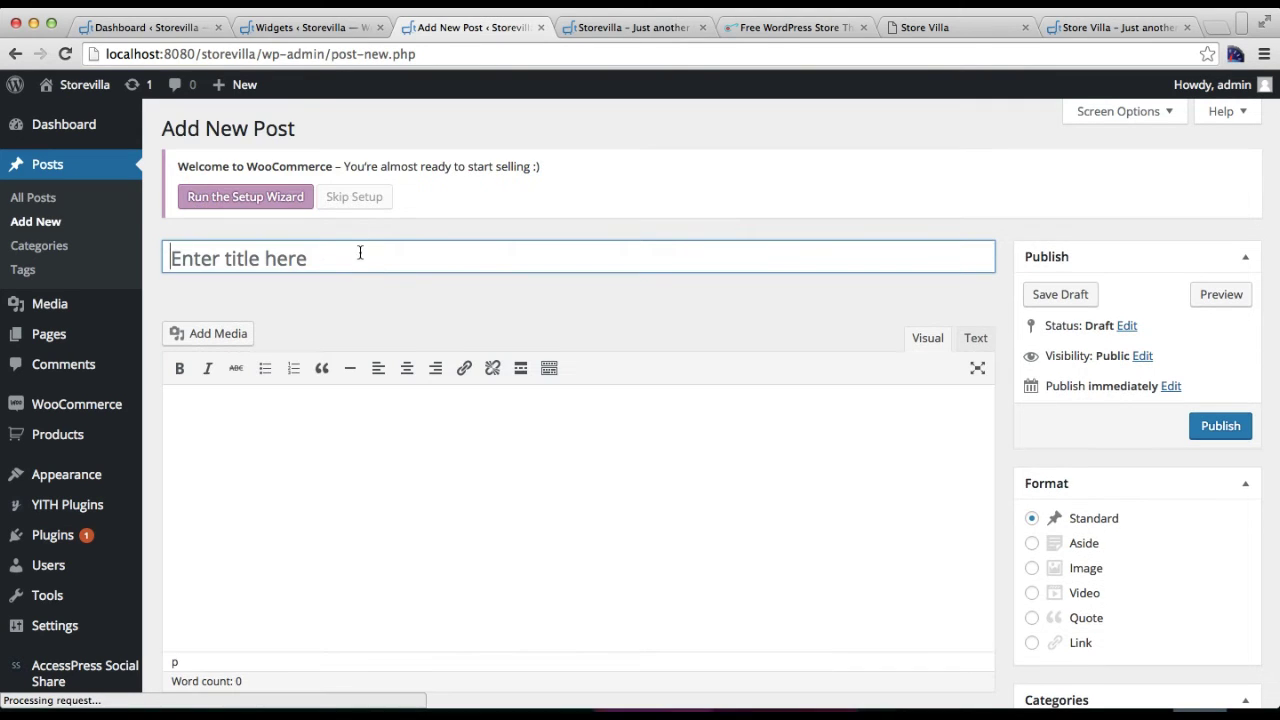
pyautogui.write('Blog title')
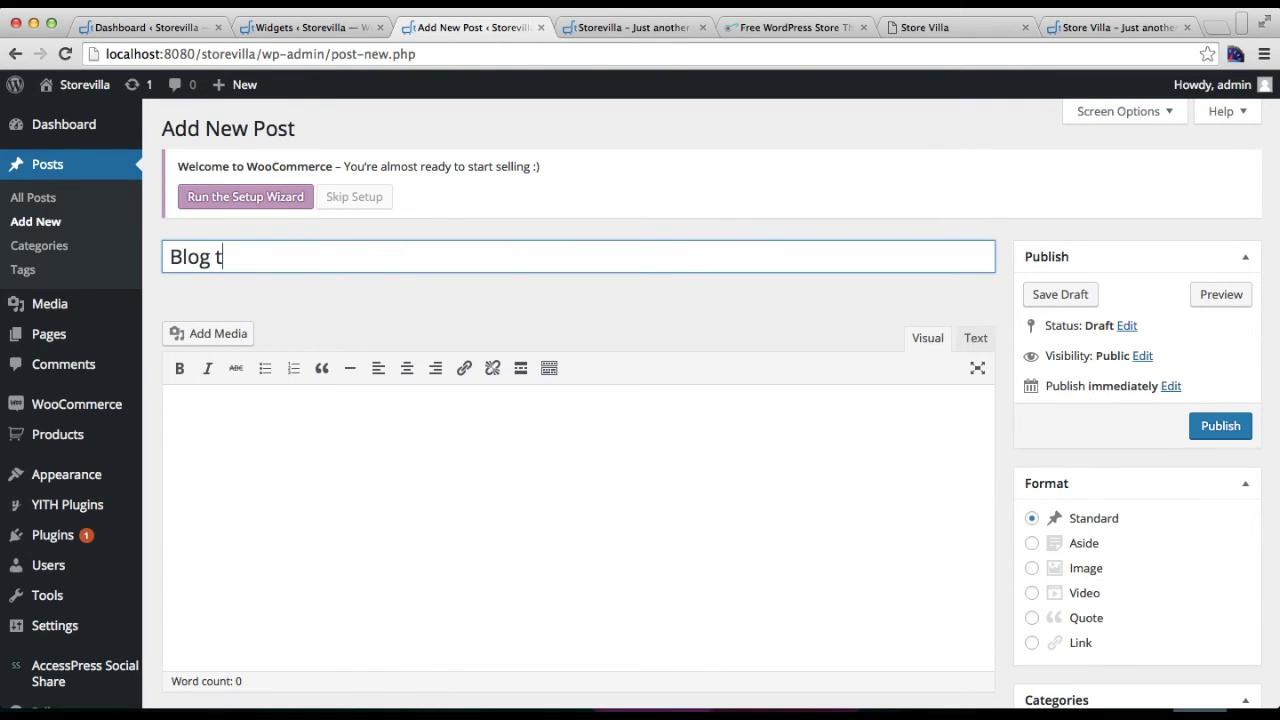
pyautogui.click(335, 445)
pyautogui.write('description')
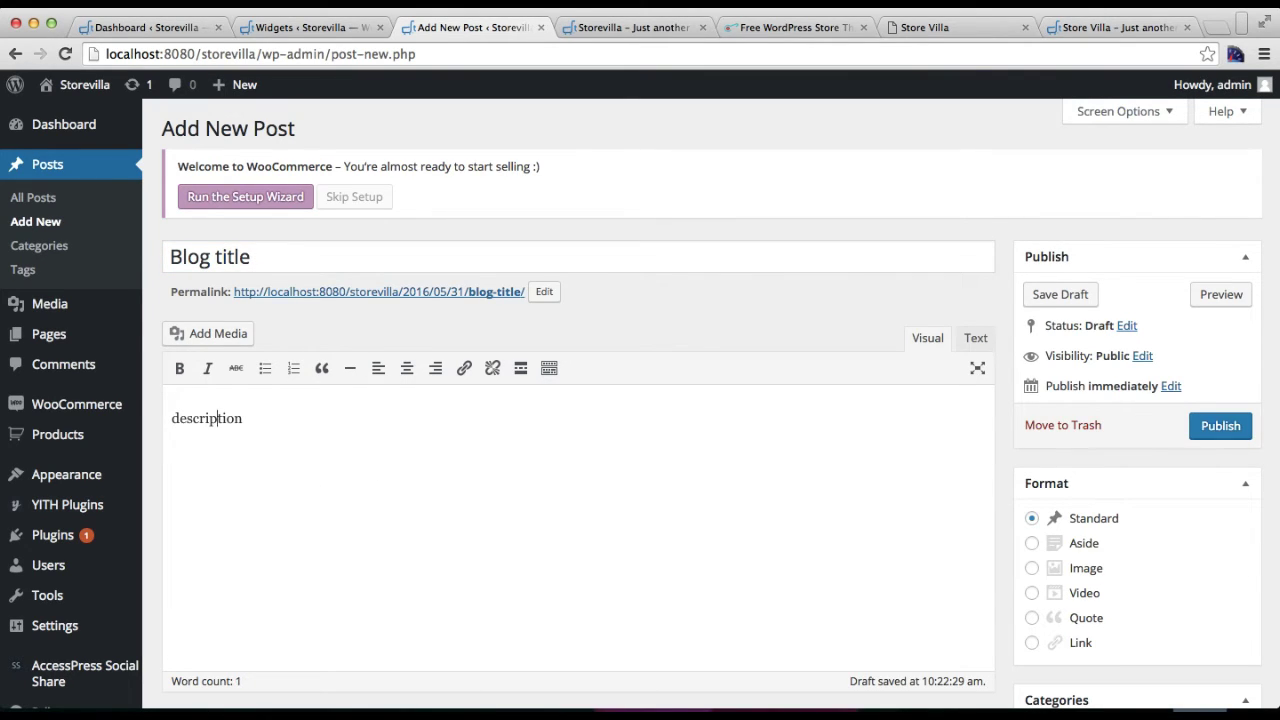
pyautogui.press('BackSpace')
pyautogui.write('D')
# Step: Assign the post to the Blog 1 category and set summerfield-1024x680.jpg from the media library as its featured image
pyautogui.scroll(-5, 518, 595)
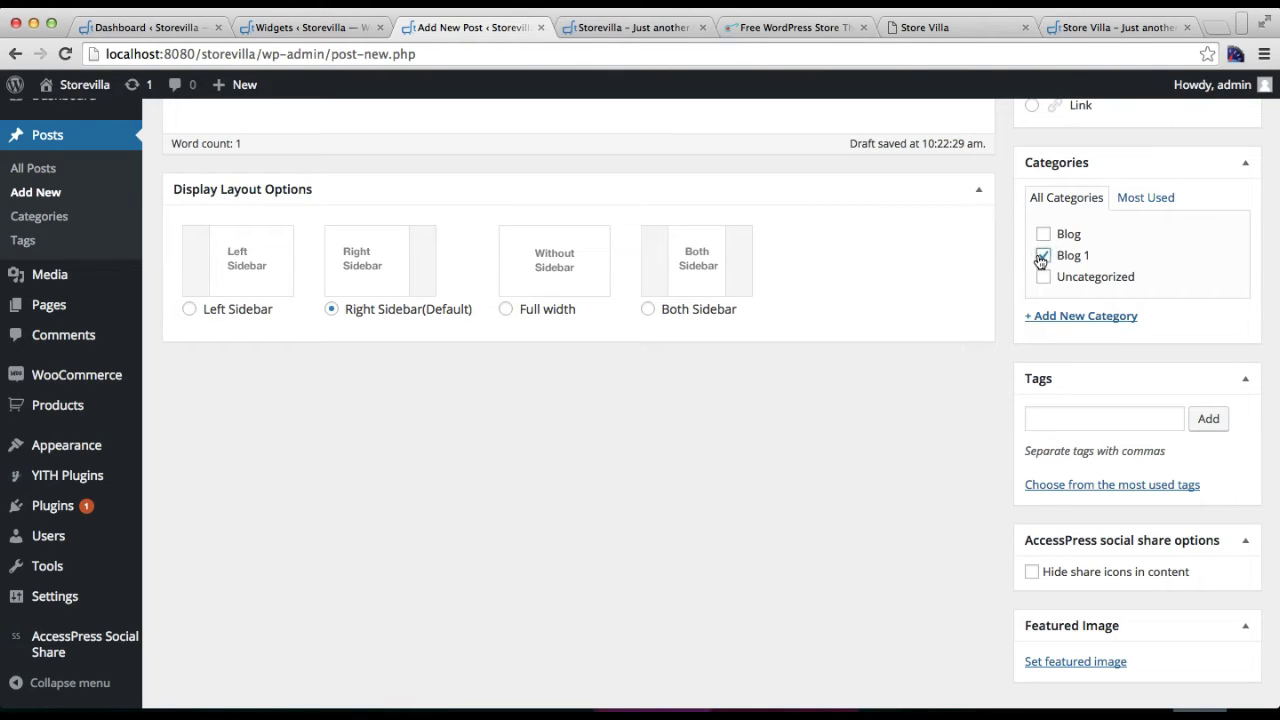
pyautogui.scroll(-1, 1149, 364)
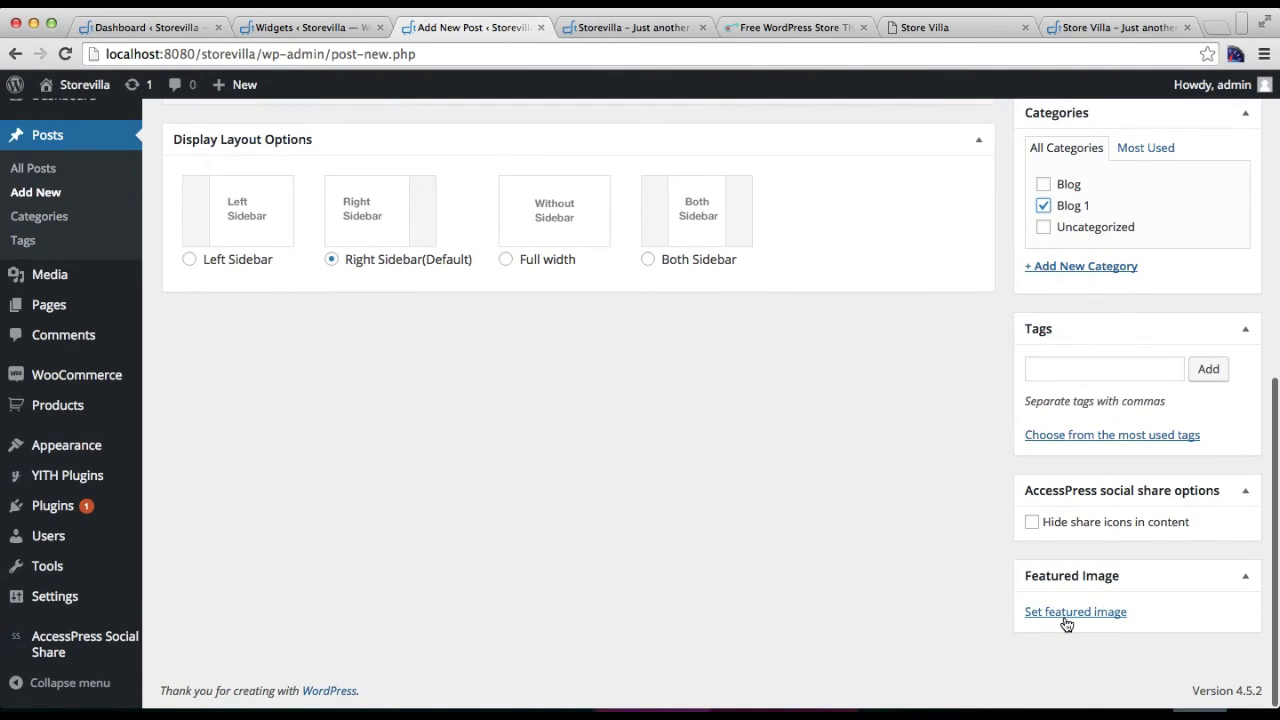
pyautogui.click(1066, 616)
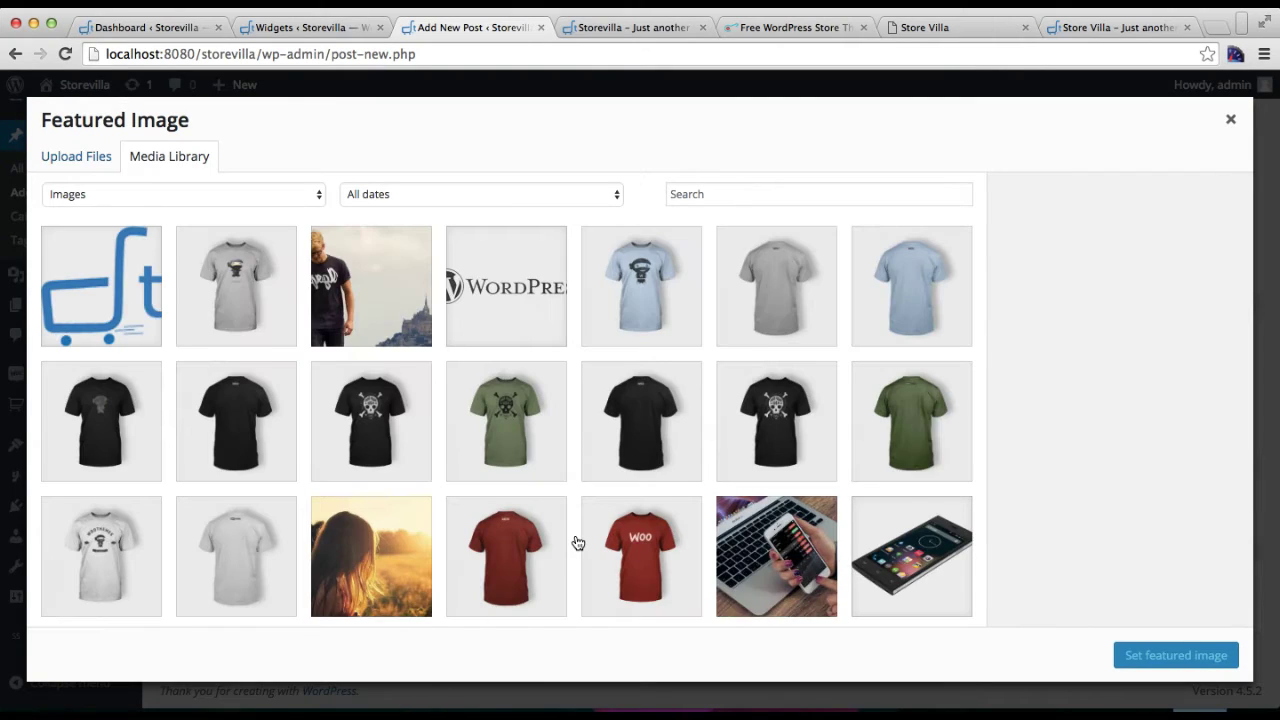
pyautogui.scroll(-3, 575, 541)
pyautogui.click(392, 308)
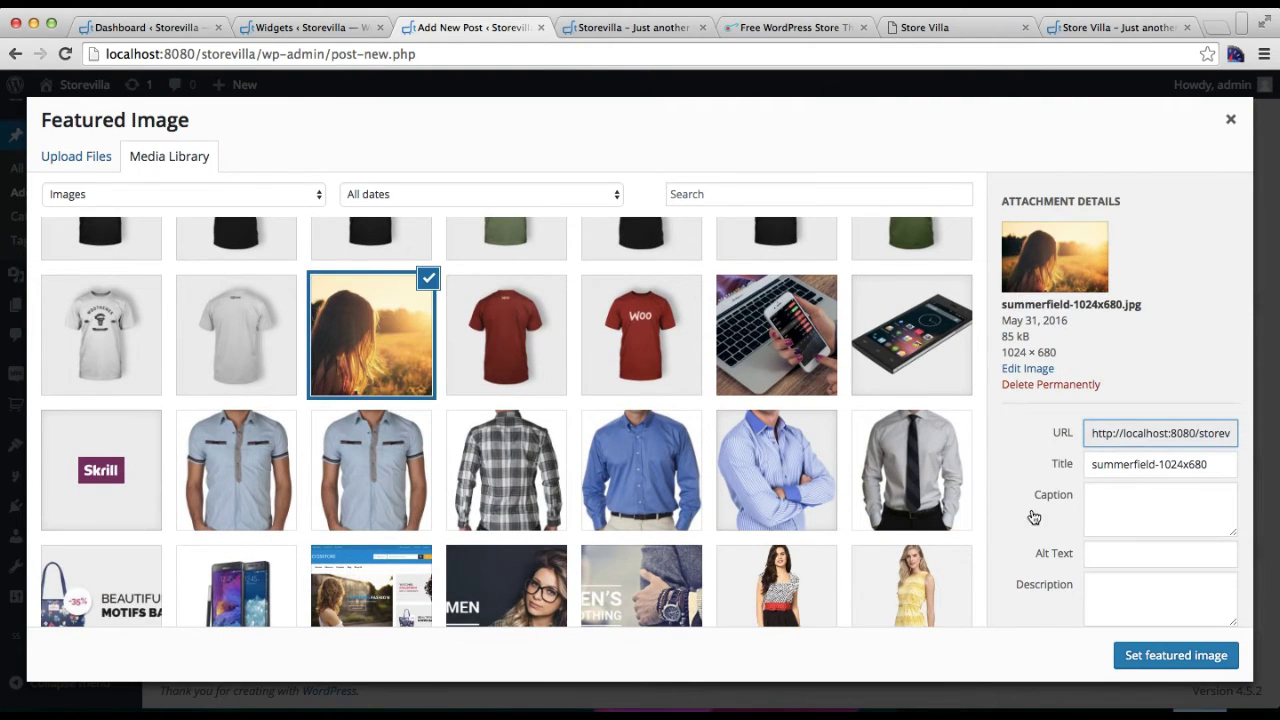
pyautogui.click(1141, 650)
# Step: Publish the post and return to the post categories page
pyautogui.scroll(5, 1049, 523)
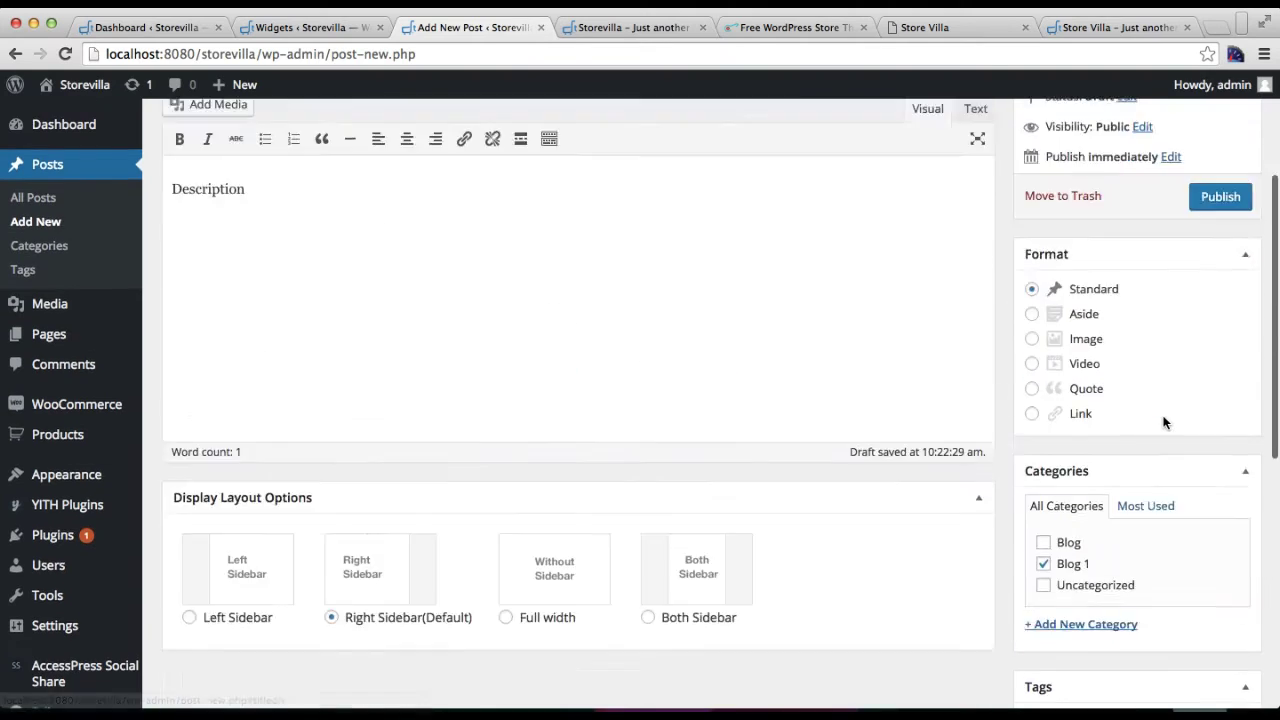
pyautogui.click(1214, 303)
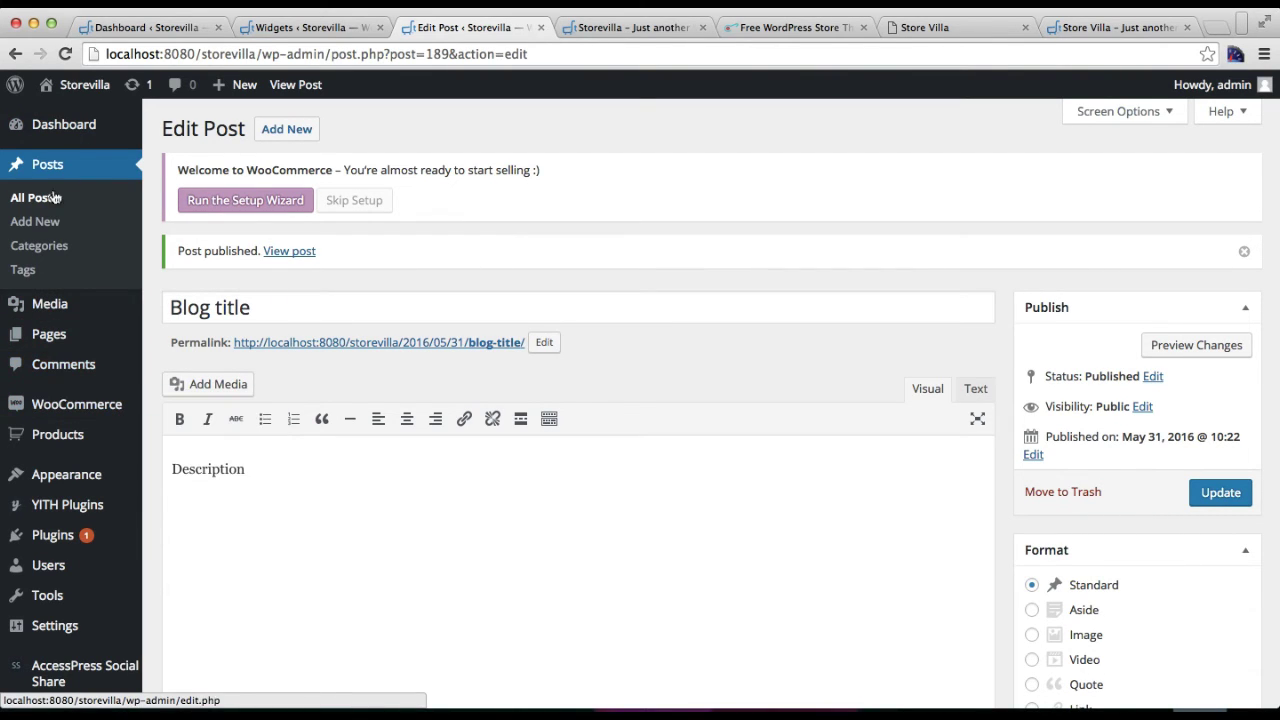
pyautogui.click(39, 248)
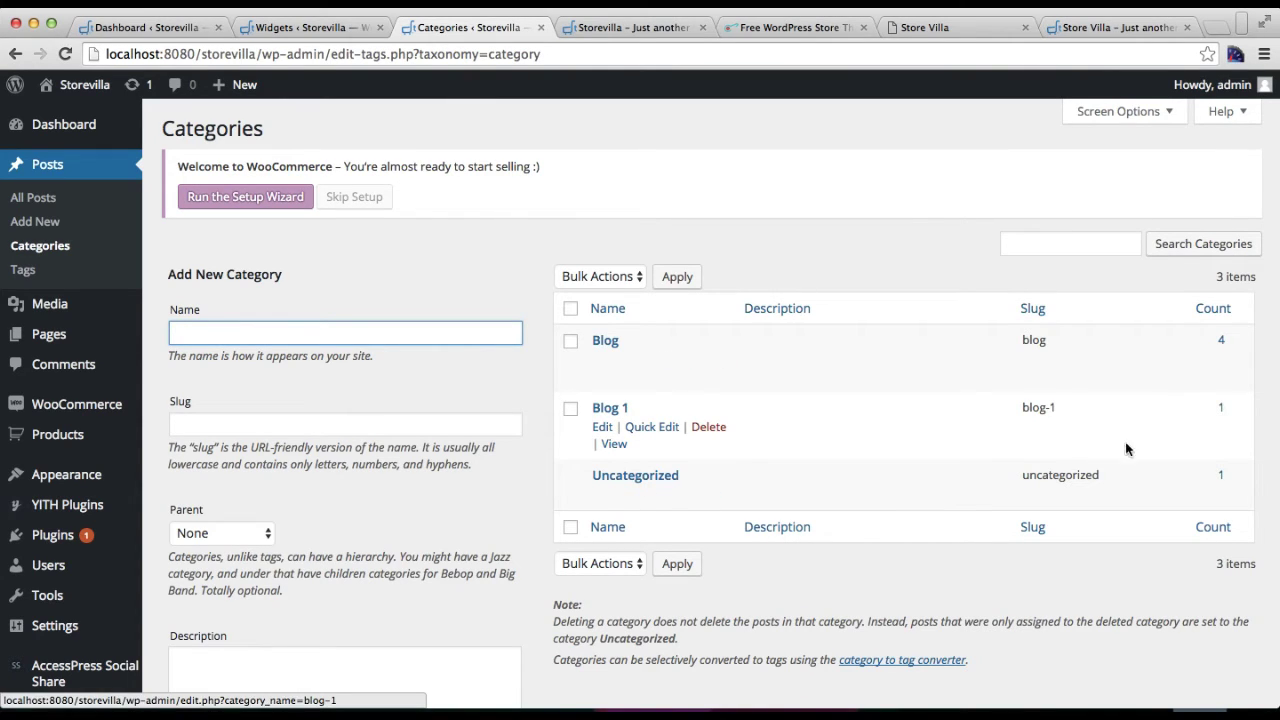
# Step: Reload the widgets page and reopen the SV: Blogs Widget Section in the SV : Main Block Widget Area
pyautogui.click(347, 30)
pyautogui.scroll(-5, 842, 393)
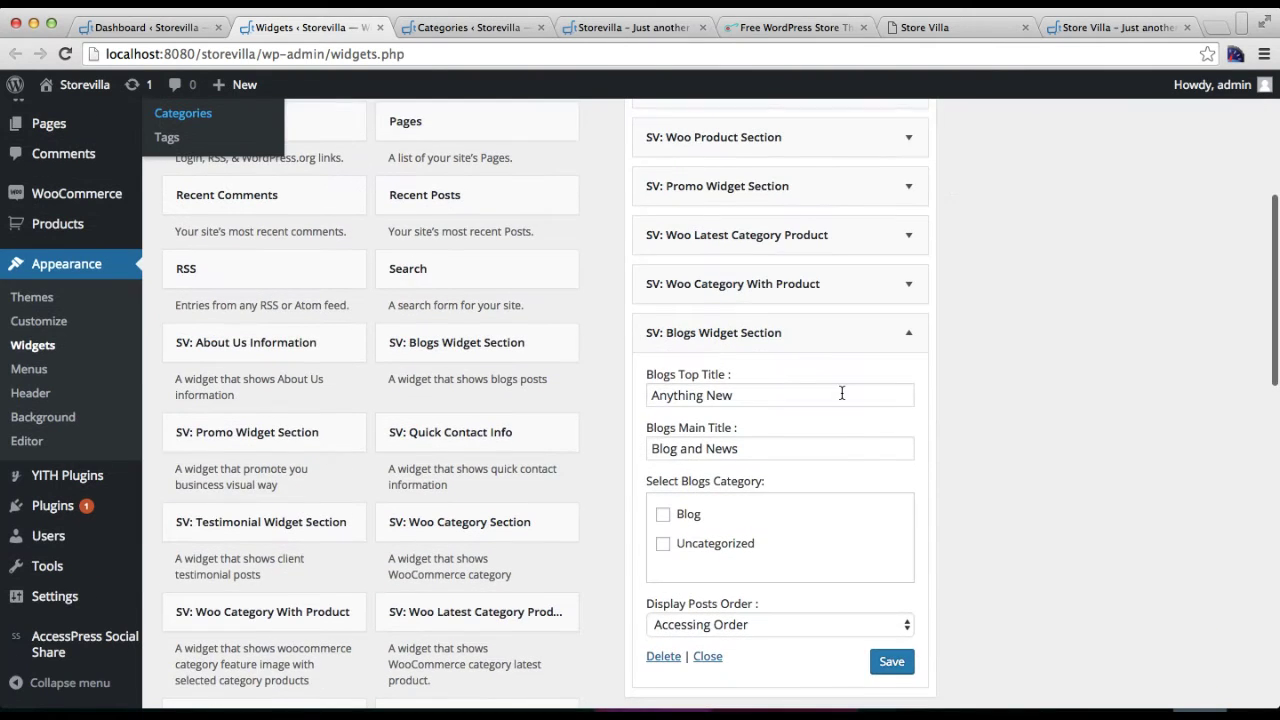
pyautogui.click(752, 54)
pyautogui.press('Return')
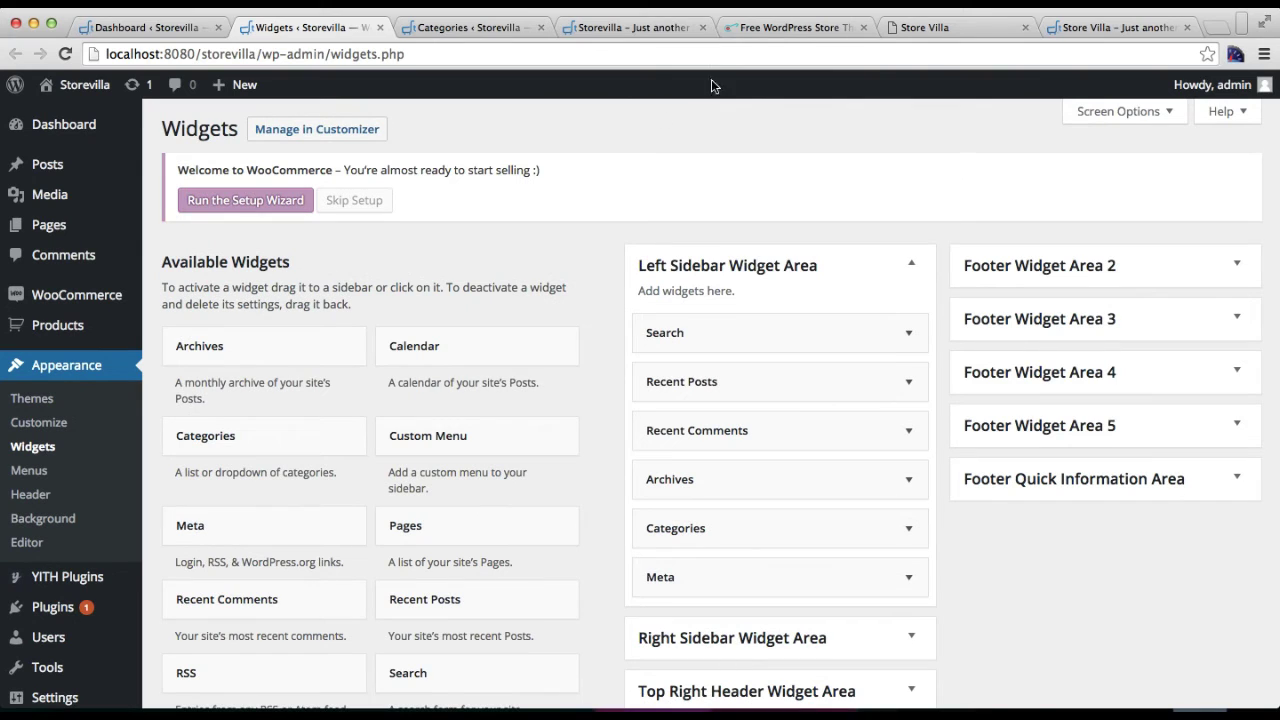
pyautogui.scroll(-5, 879, 528)
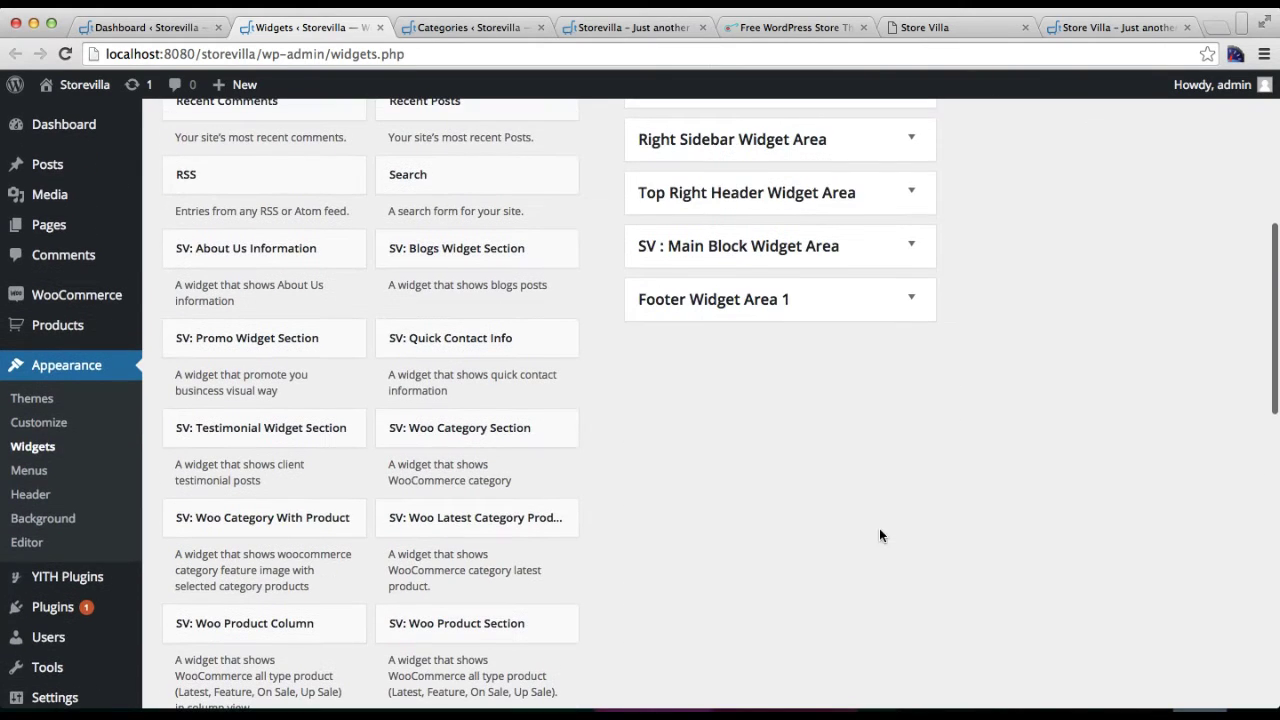
pyautogui.click(880, 258)
pyautogui.scroll(-2, 846, 491)
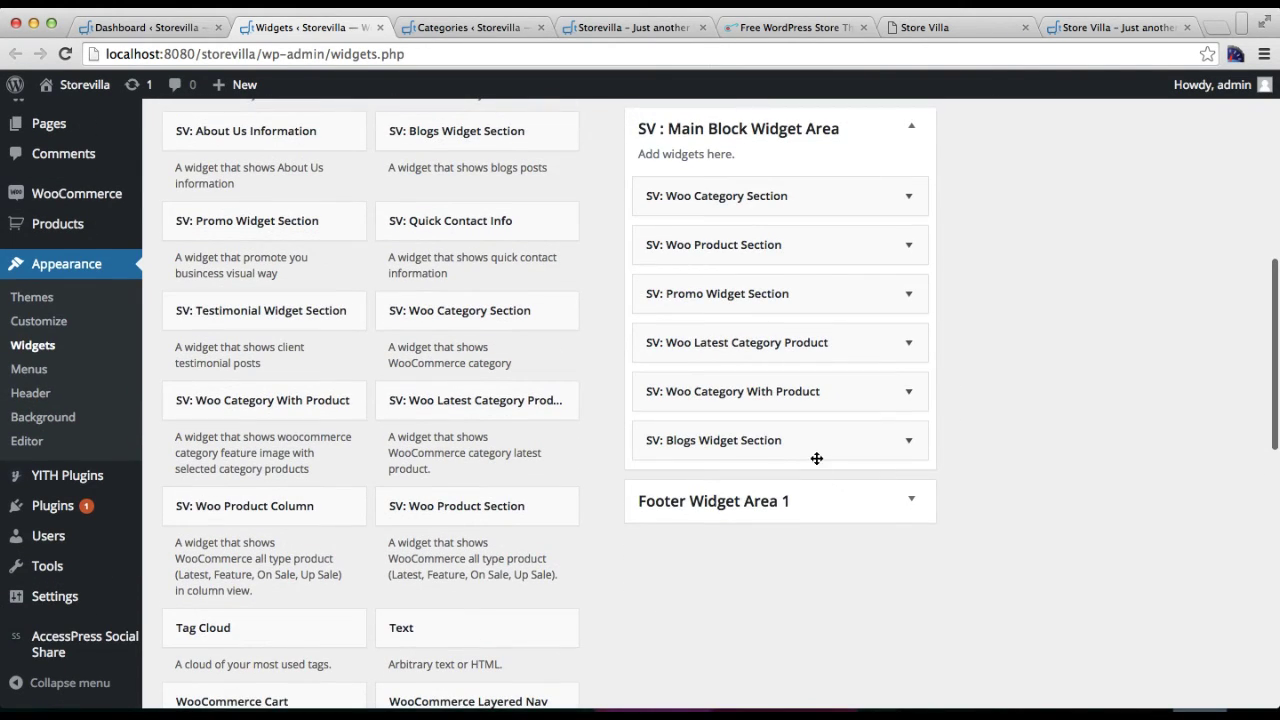
pyautogui.click(813, 444)
# Step: Select the Blog category for the blogs widget, keep Accessing Order for the posts, then save and close the widget
pyautogui.scroll(-3, 836, 491)
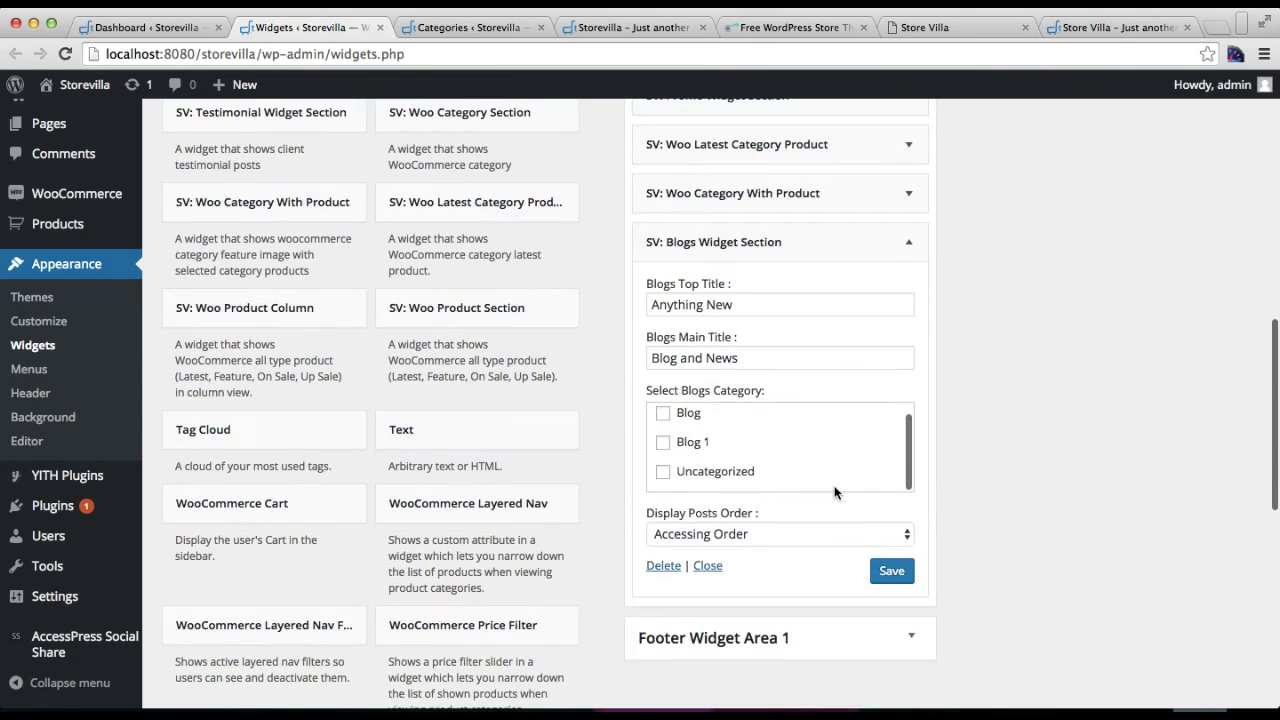
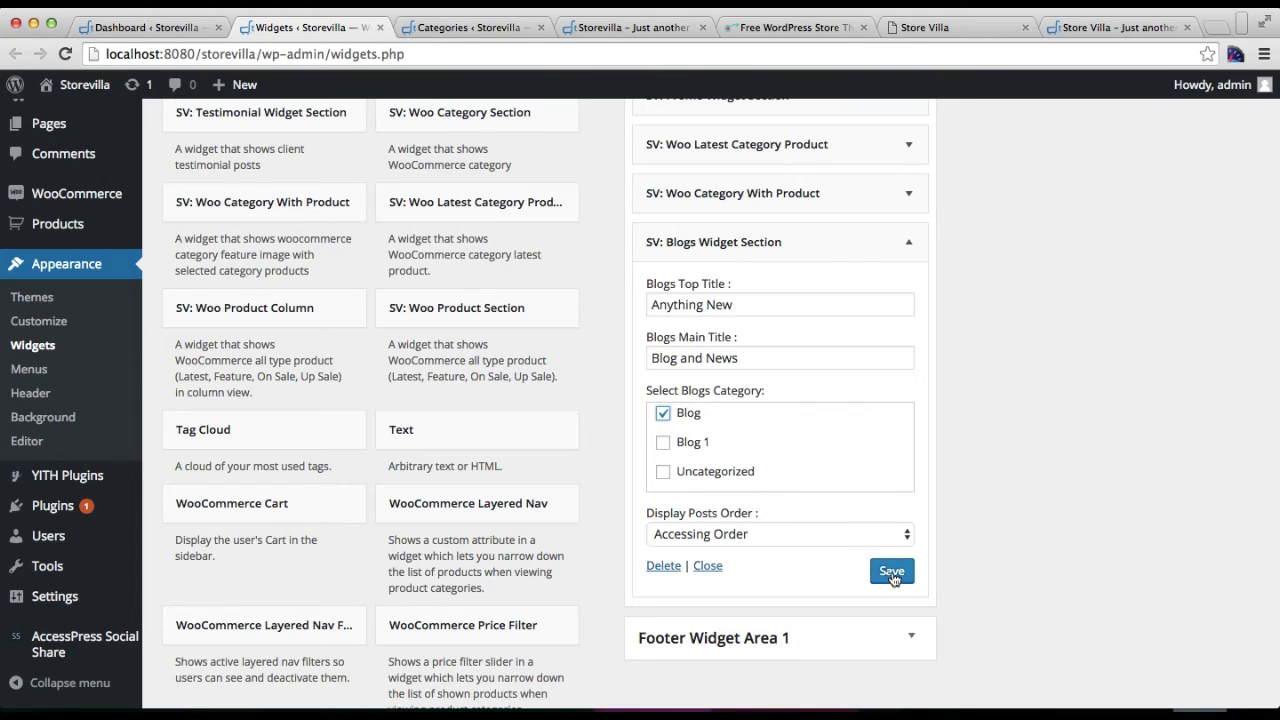
pyautogui.click(857, 537)
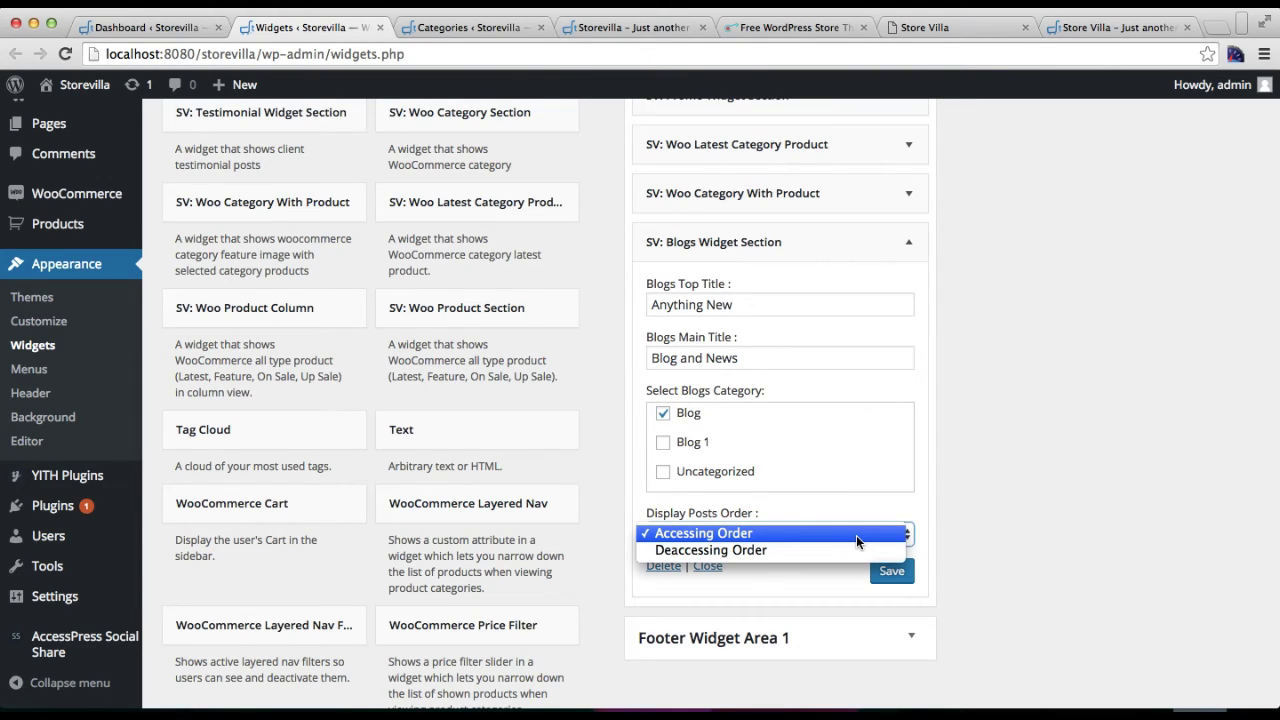
pyautogui.click(898, 576)
pyautogui.click(895, 576)
pyautogui.click(707, 566)
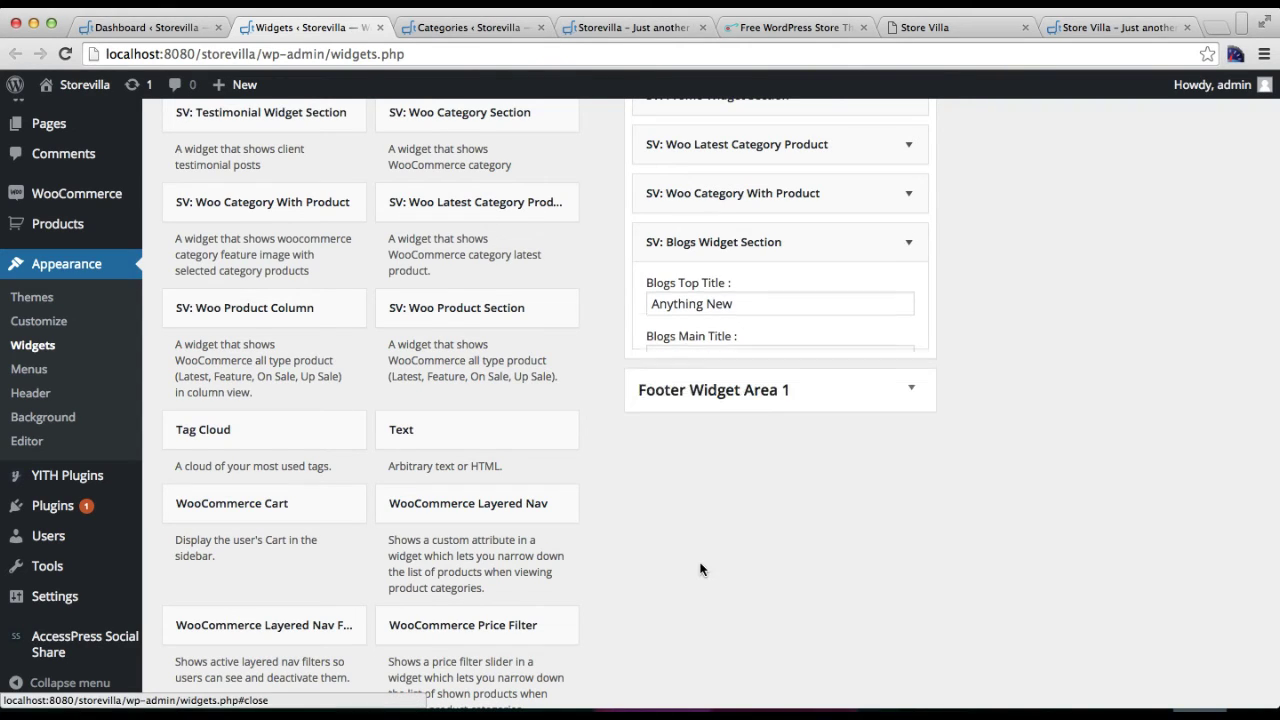
# Step: Reload the local homepage and examine the blog section below the Mobile Phones category block
pyautogui.click(453, 32)
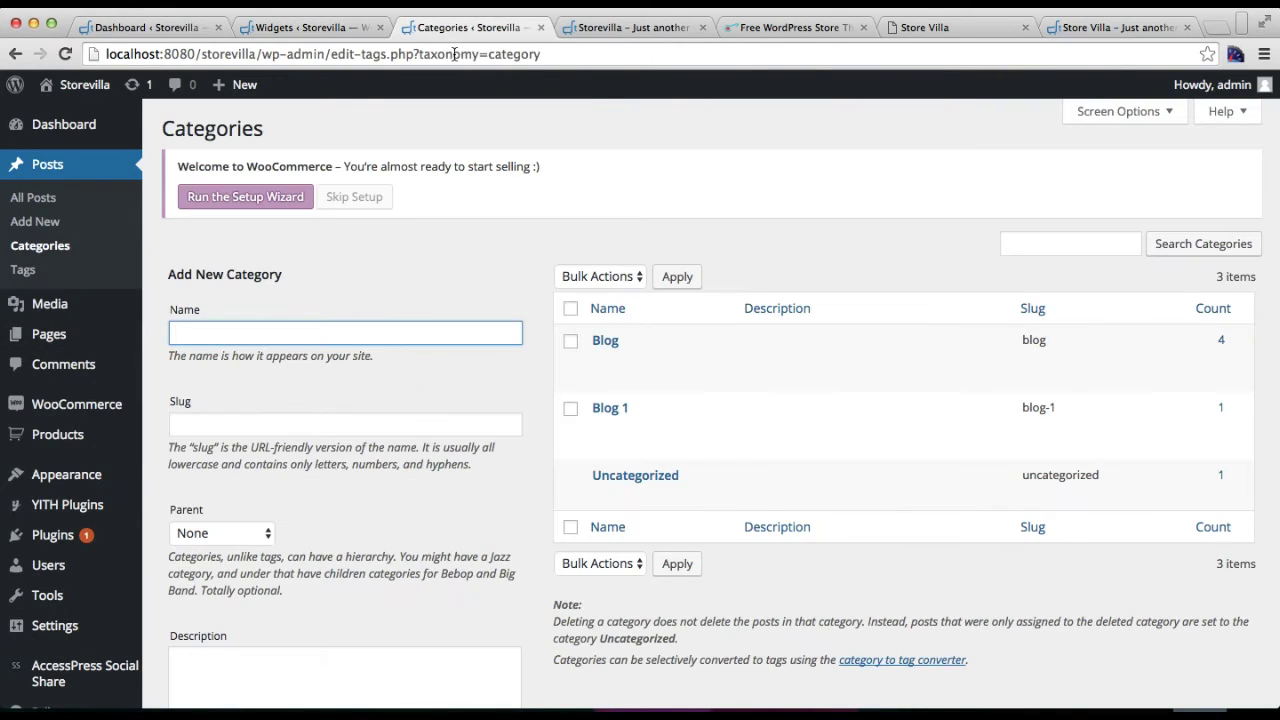
pyautogui.click(454, 54)
pyautogui.click(589, 27)
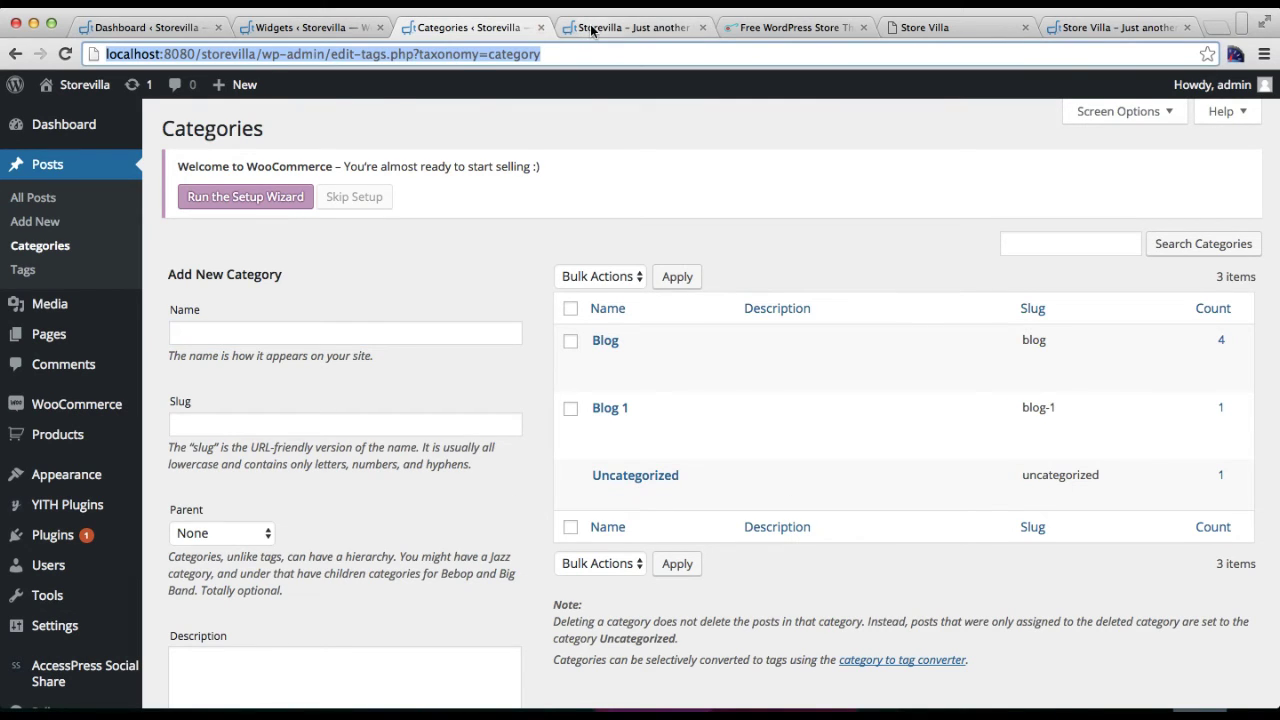
pyautogui.click(589, 54)
pyautogui.press('Return')
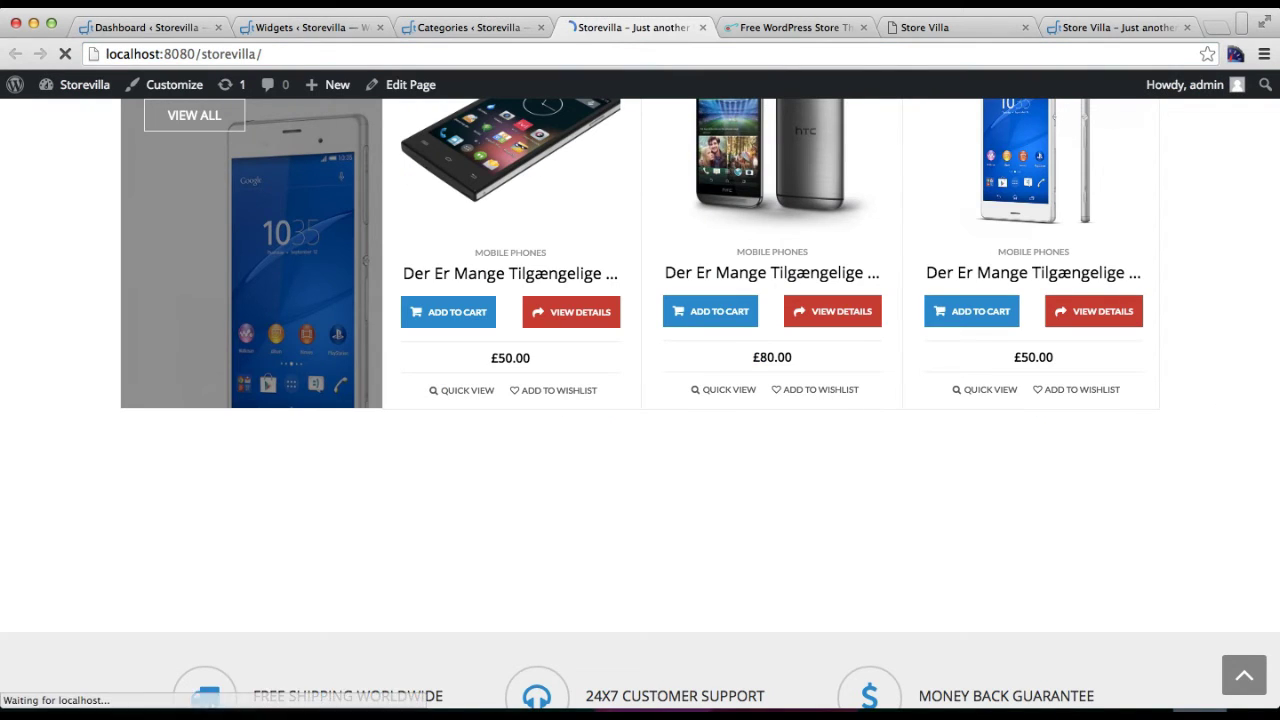
pyautogui.scroll(-20, 634, 436)
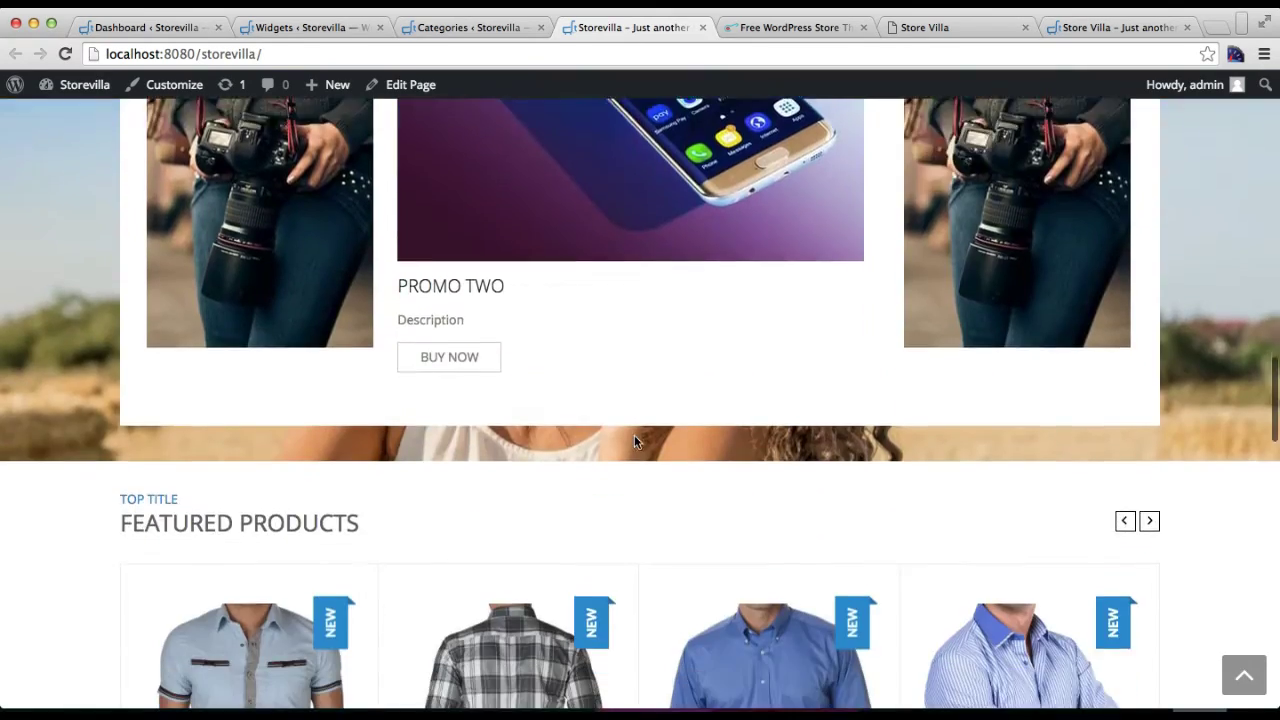
pyautogui.scroll(5, 634, 442)
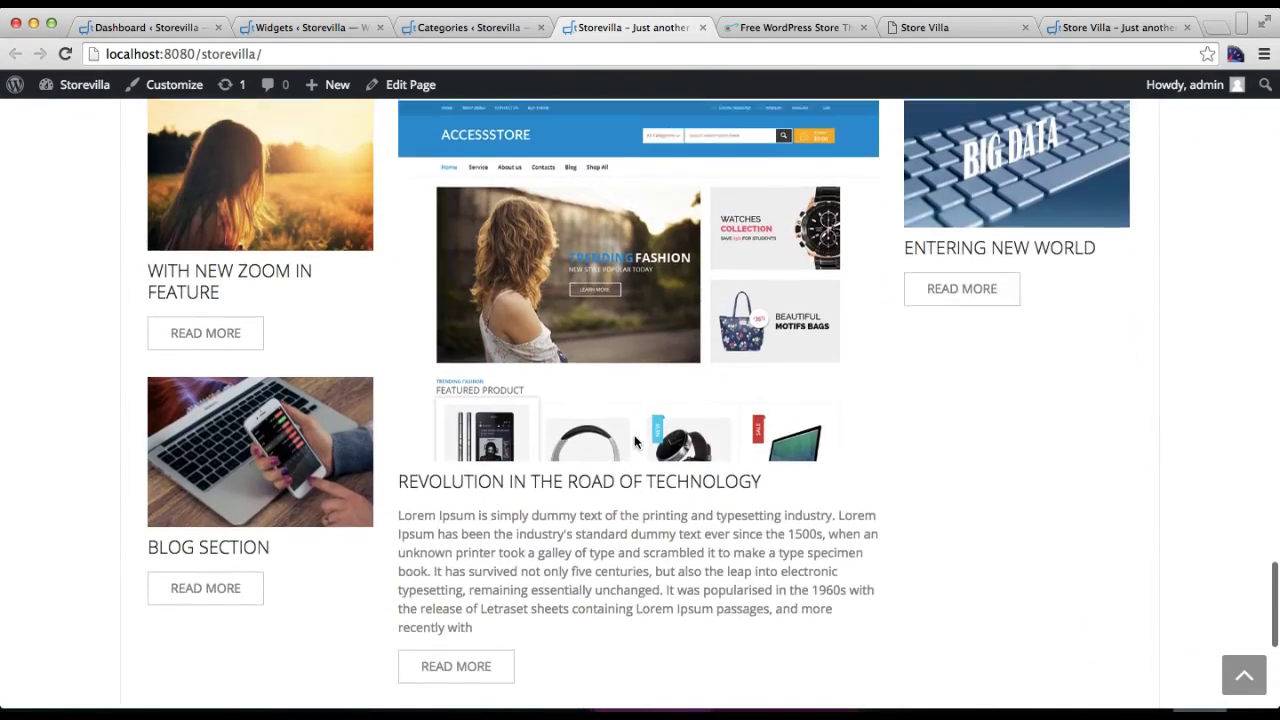
pyautogui.scroll(2, 455, 384)
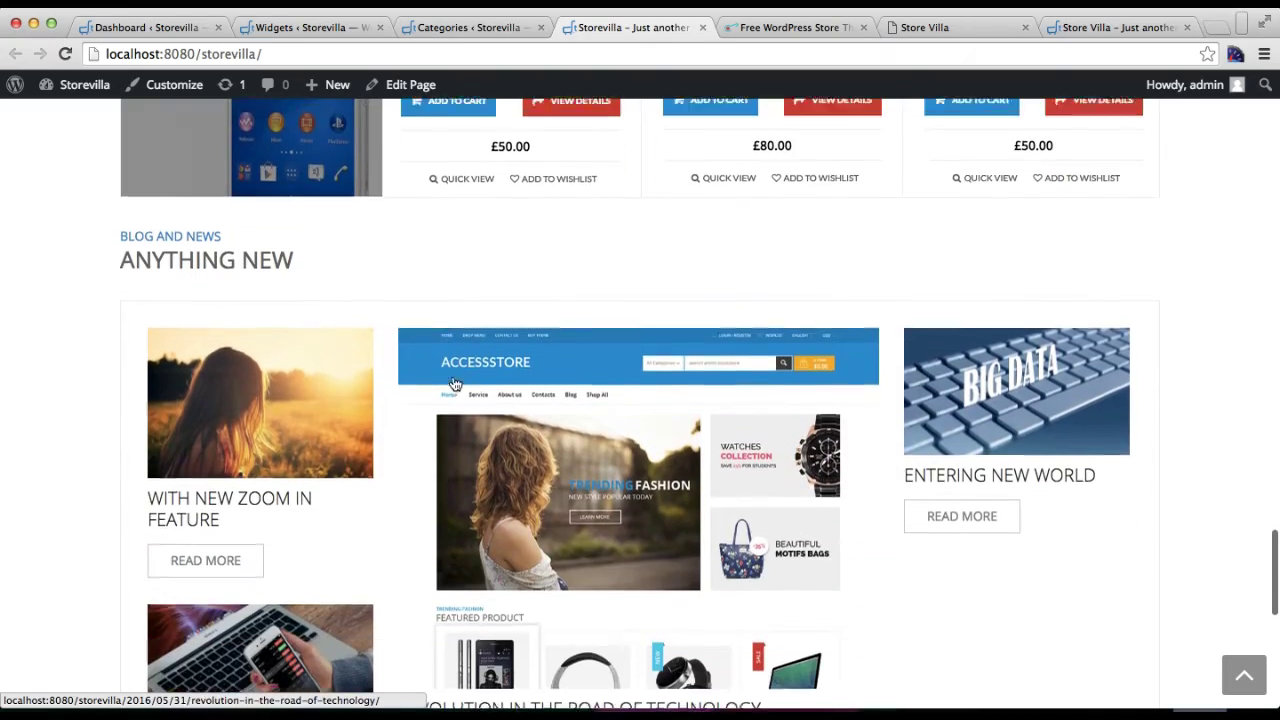
pyautogui.scroll(-6, 992, 464)
pyautogui.scroll(5, 992, 464)
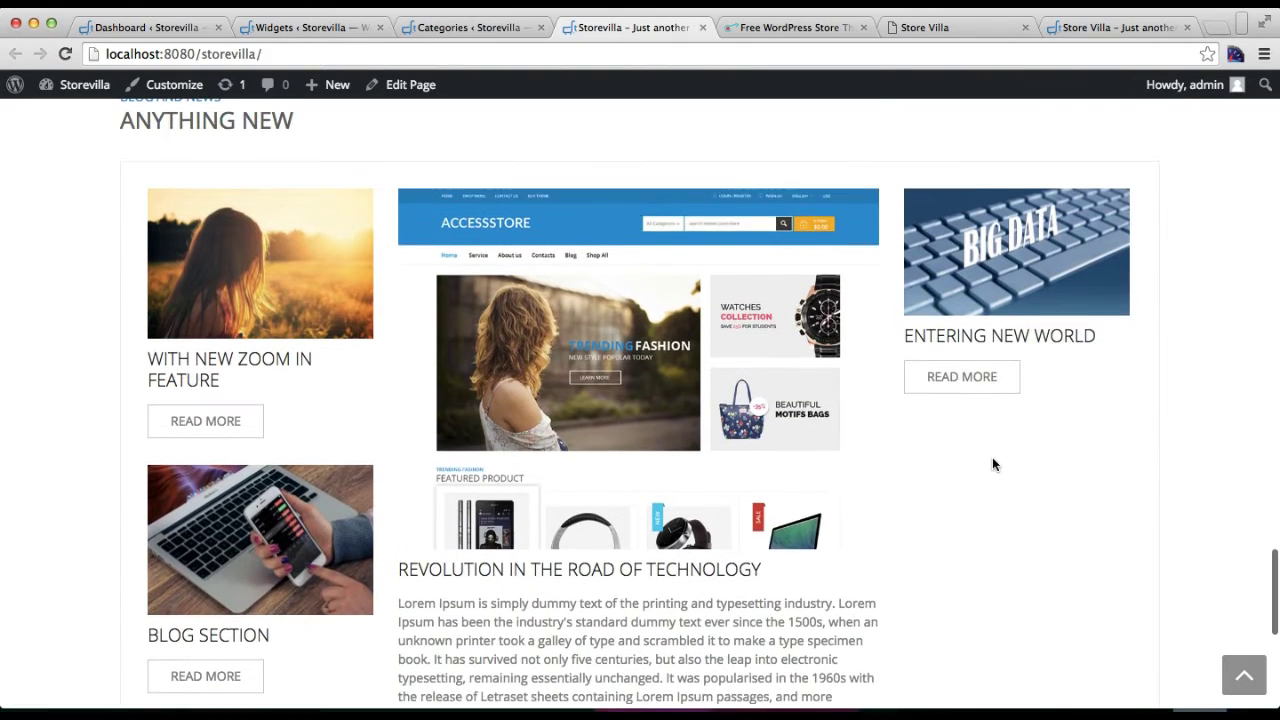
# Step: Return to the SV: Blogs Widget Section, select the Blog 1 category as well, and save the widget
pyautogui.click(347, 25)
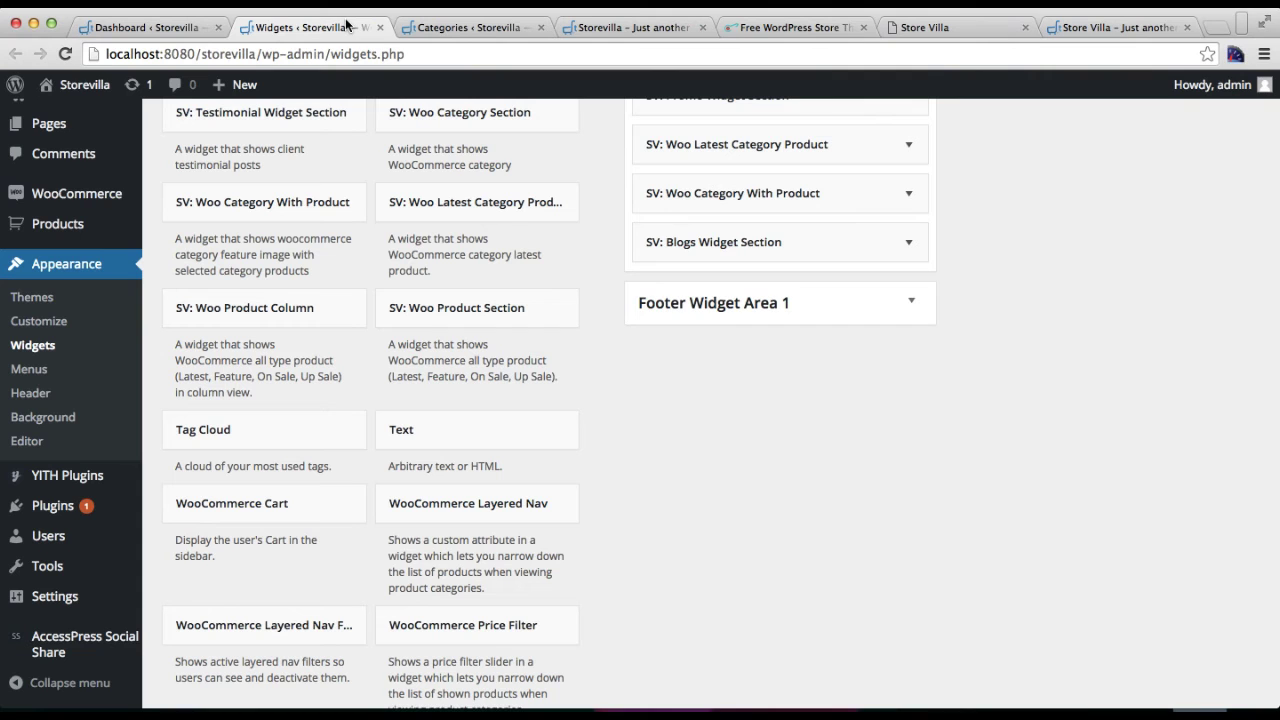
pyautogui.click(874, 243)
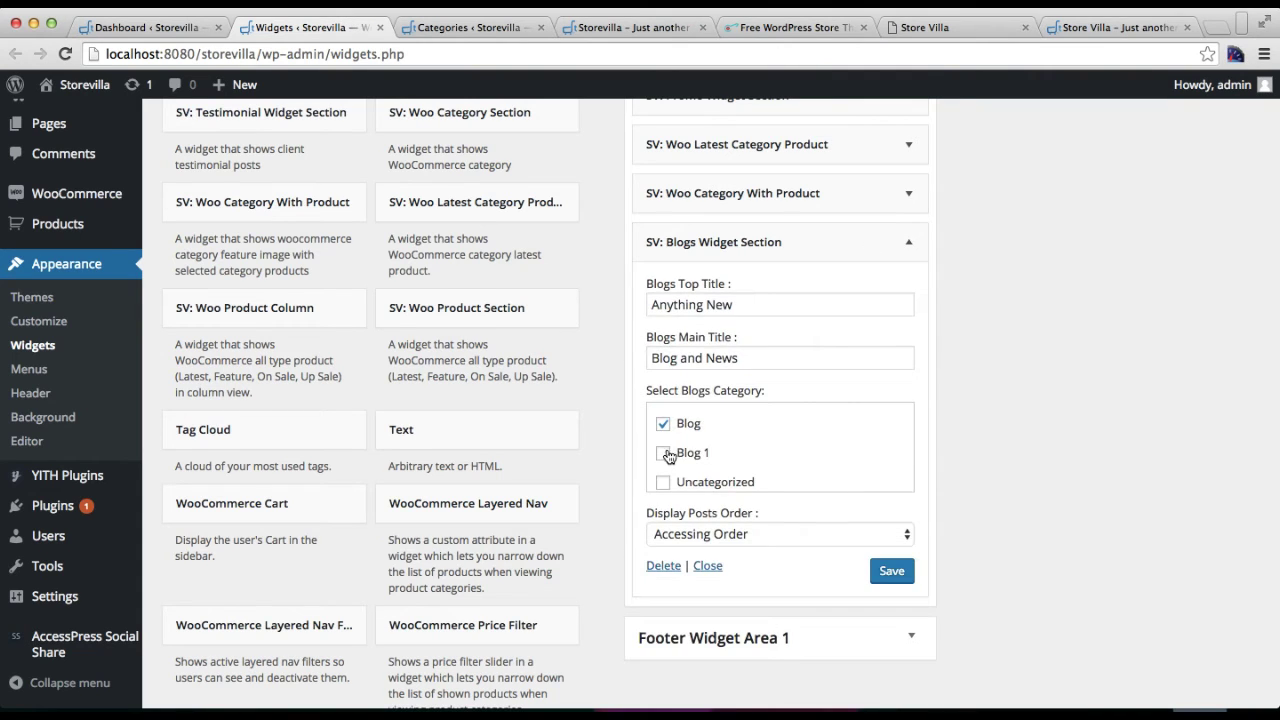
pyautogui.click(664, 454)
pyautogui.click(891, 570)
# Step: Reload the local homepage to check the blogs widget with the Blog 1 category included
pyautogui.click(592, 28)
pyautogui.click(589, 50)
pyautogui.press('Return')
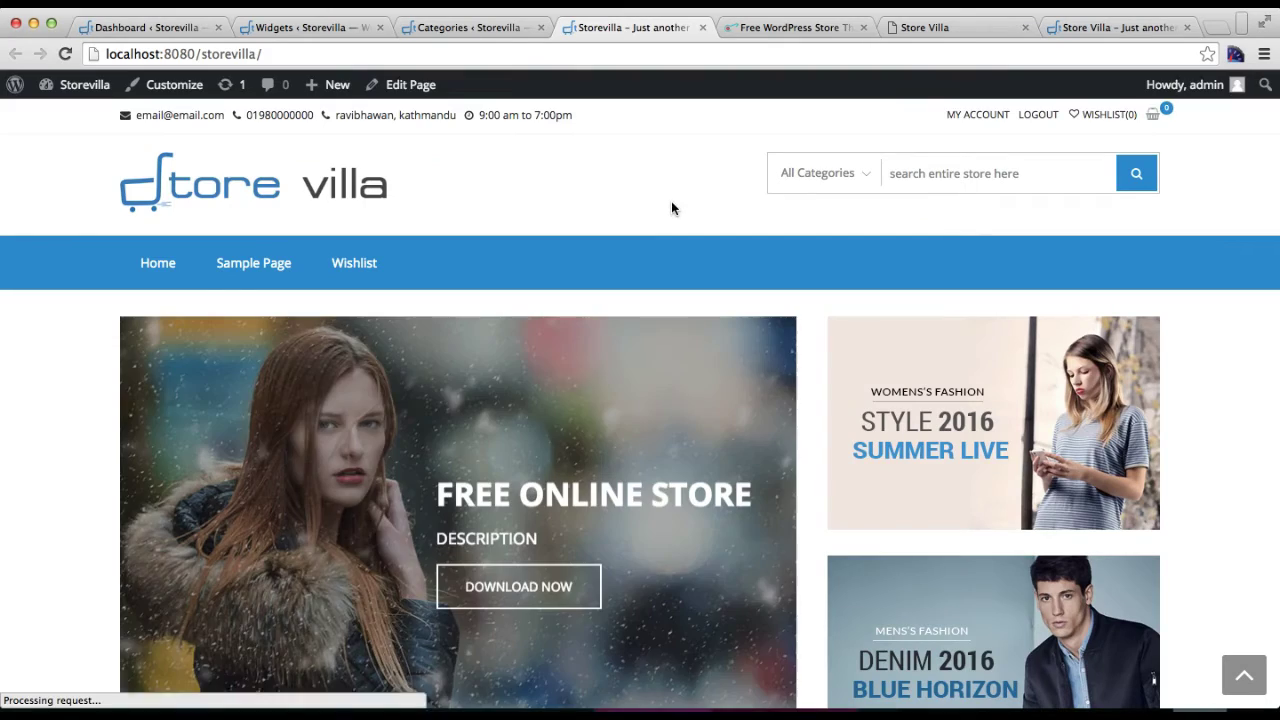
# Step: Examine the Anything New blog section on the local homepage and compare it with the demo's blog section and the product block below
pyautogui.scroll(-20, 620, 490)
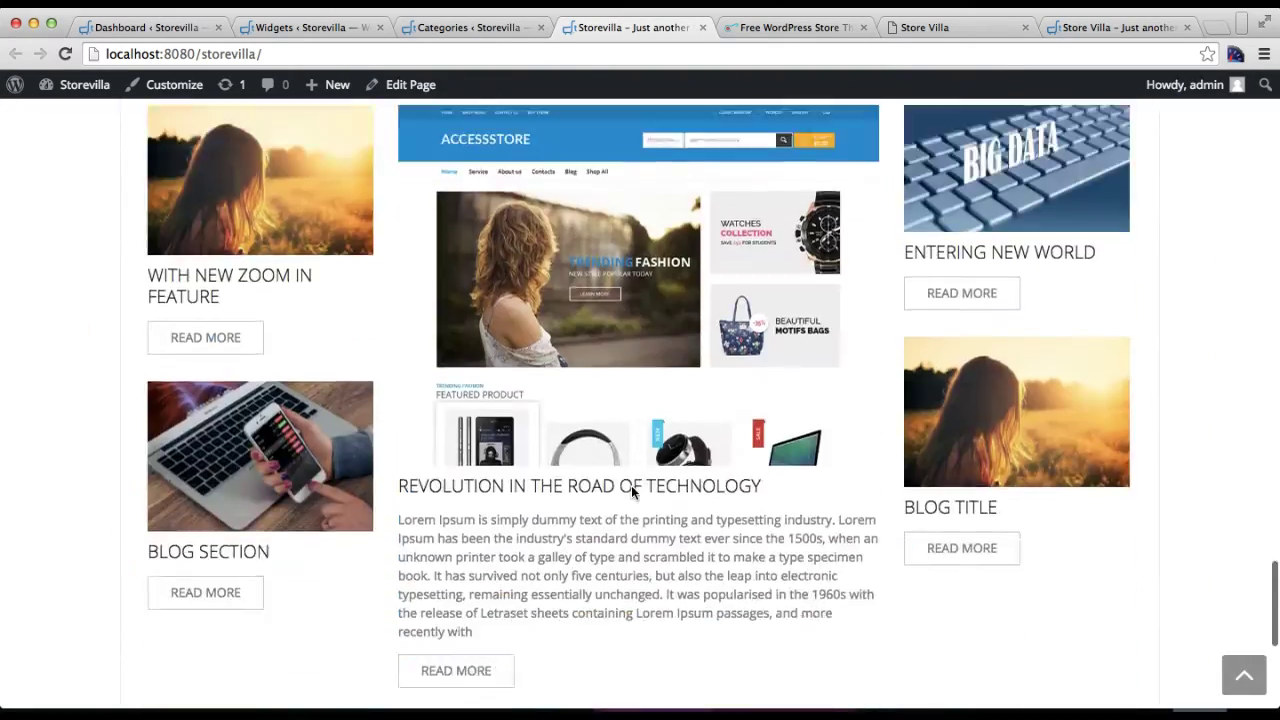
pyautogui.scroll(6, 631, 492)
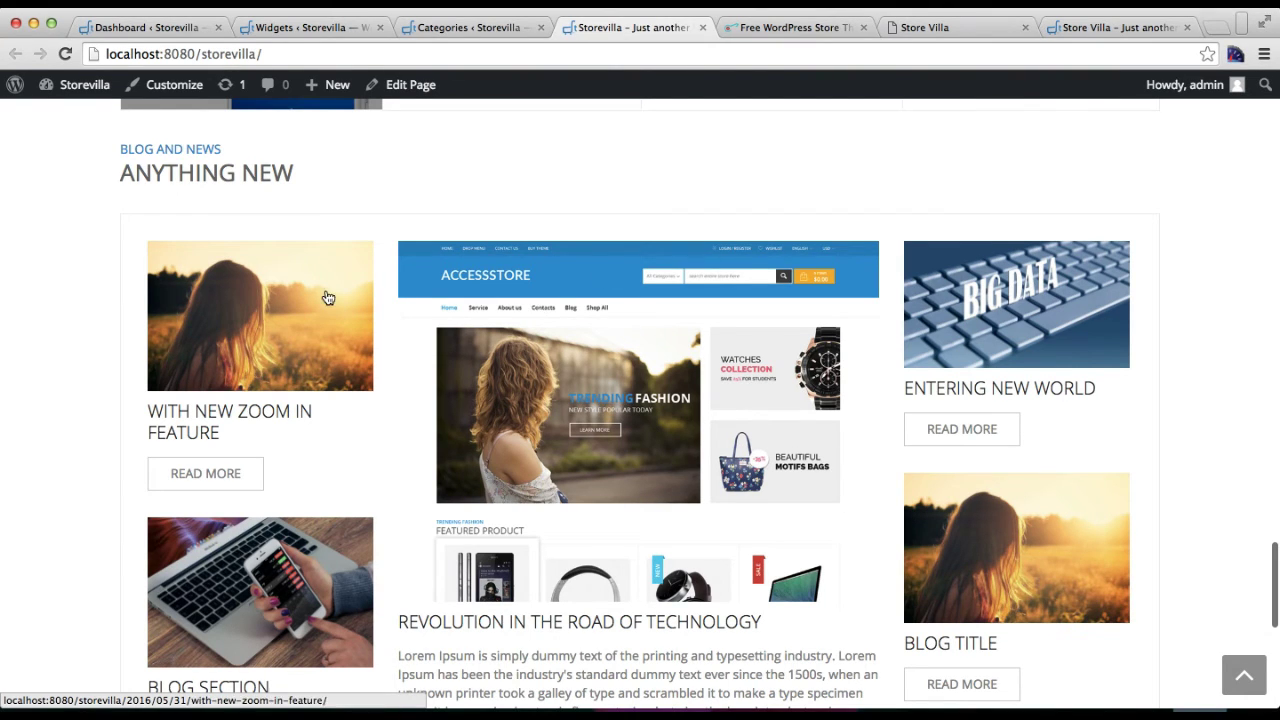
pyautogui.scroll(-3, 607, 455)
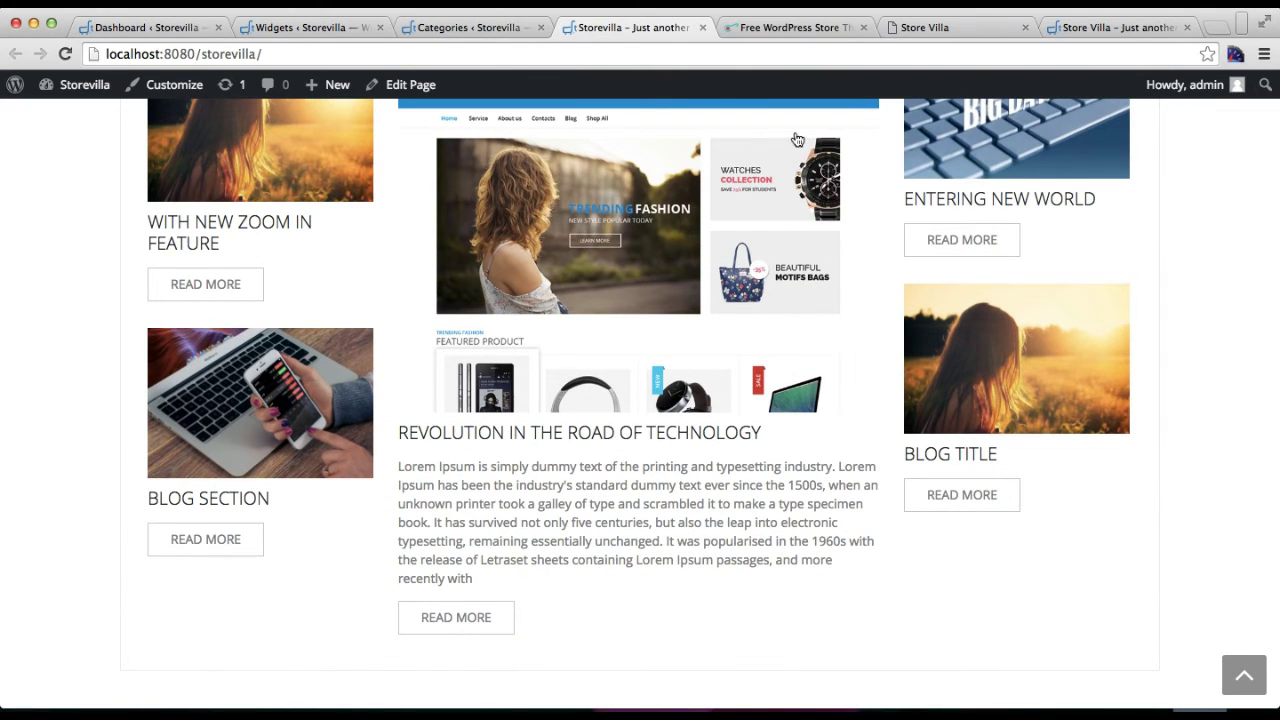
pyautogui.click(1117, 30)
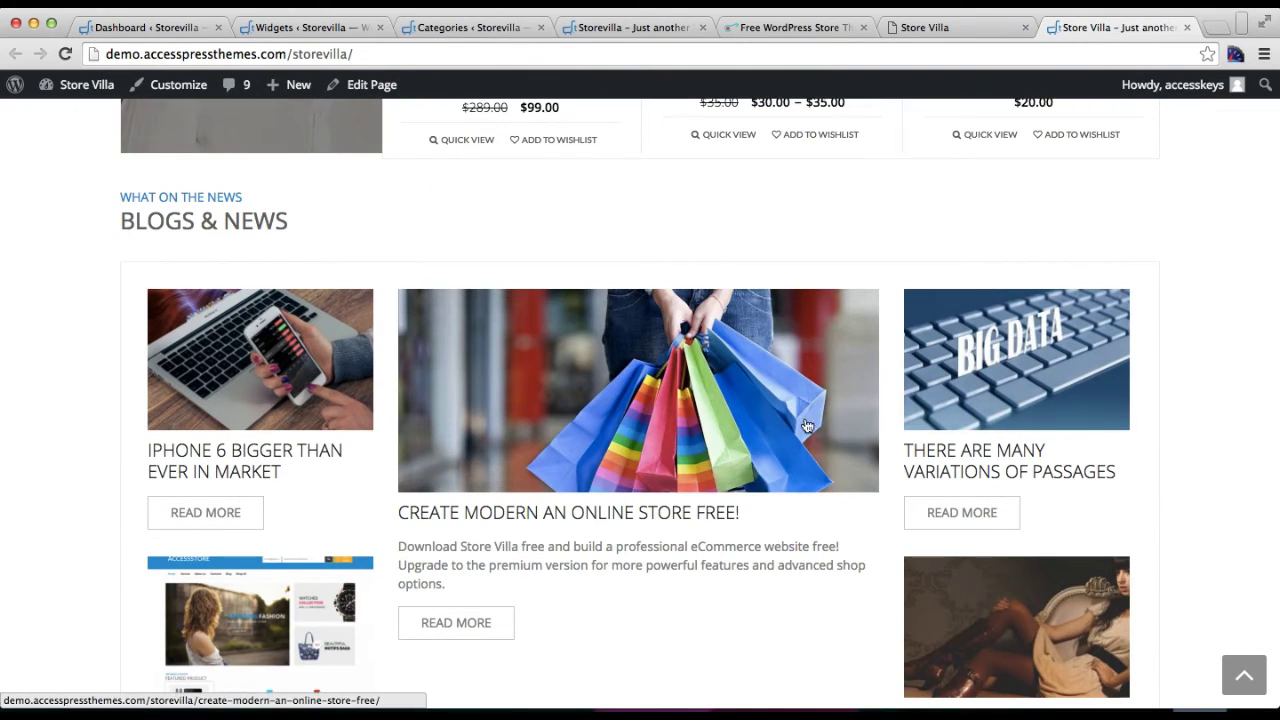
pyautogui.scroll(-6, 837, 477)
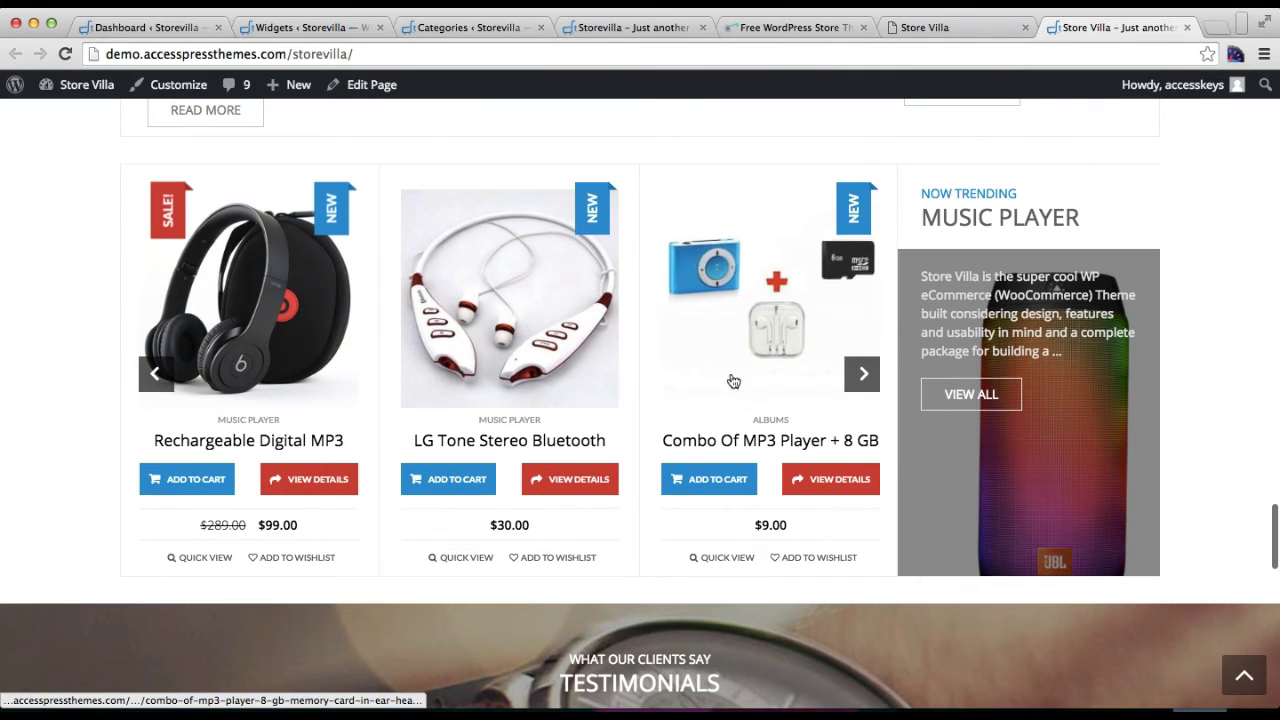
# Step: Close the blogs widget and add another SV: Woo Category With Product widget to the SV : Main Block Widget Area
pyautogui.click(309, 27)
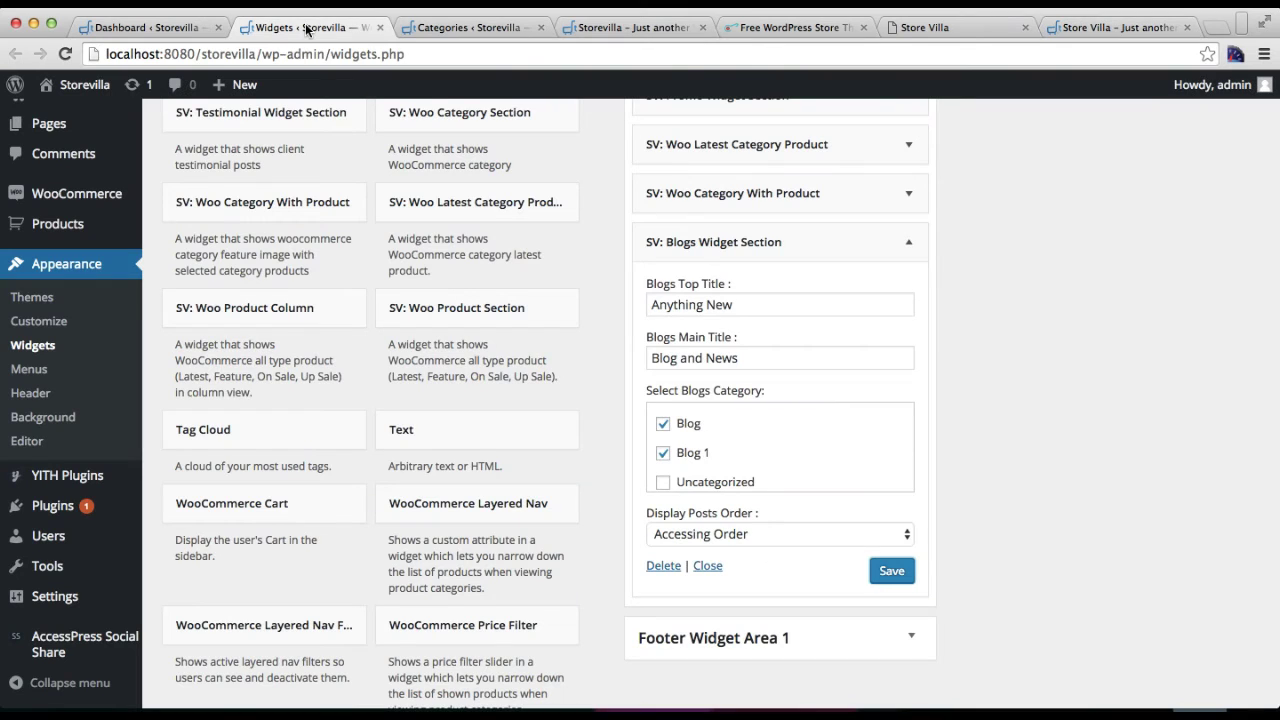
pyautogui.click(707, 566)
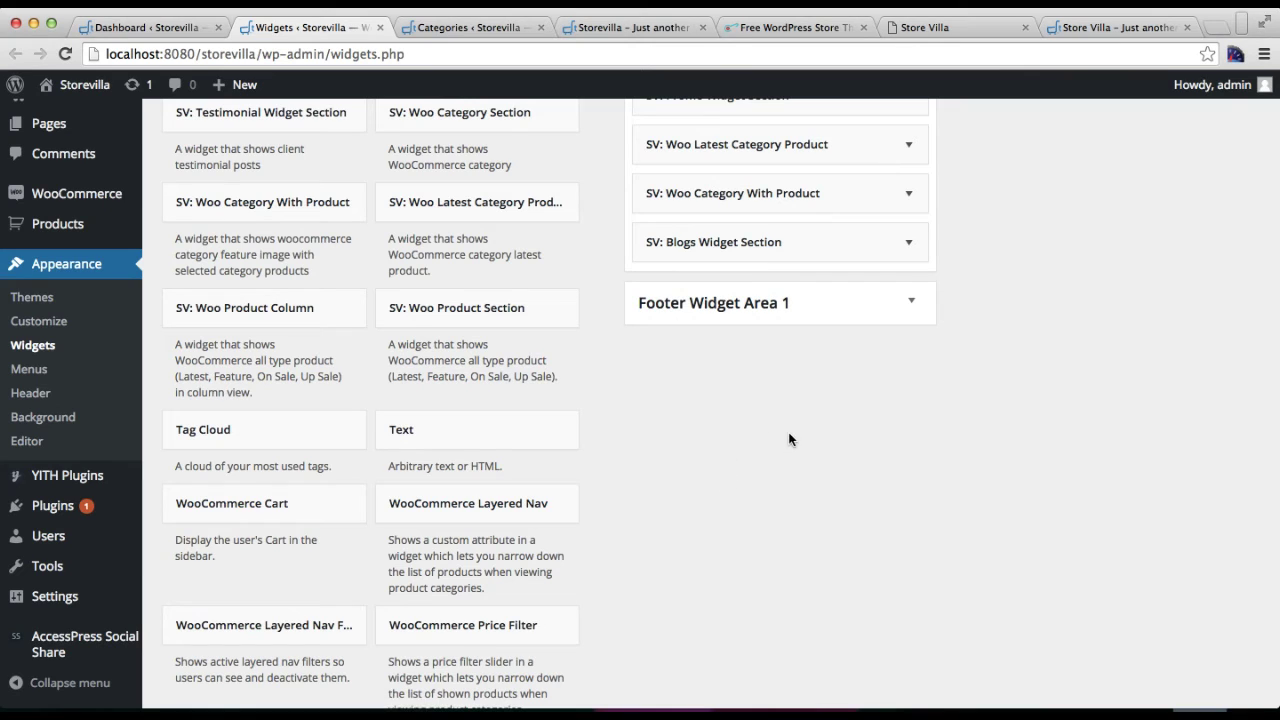
pyautogui.scroll(5, 790, 436)
pyautogui.scroll(-2, 790, 436)
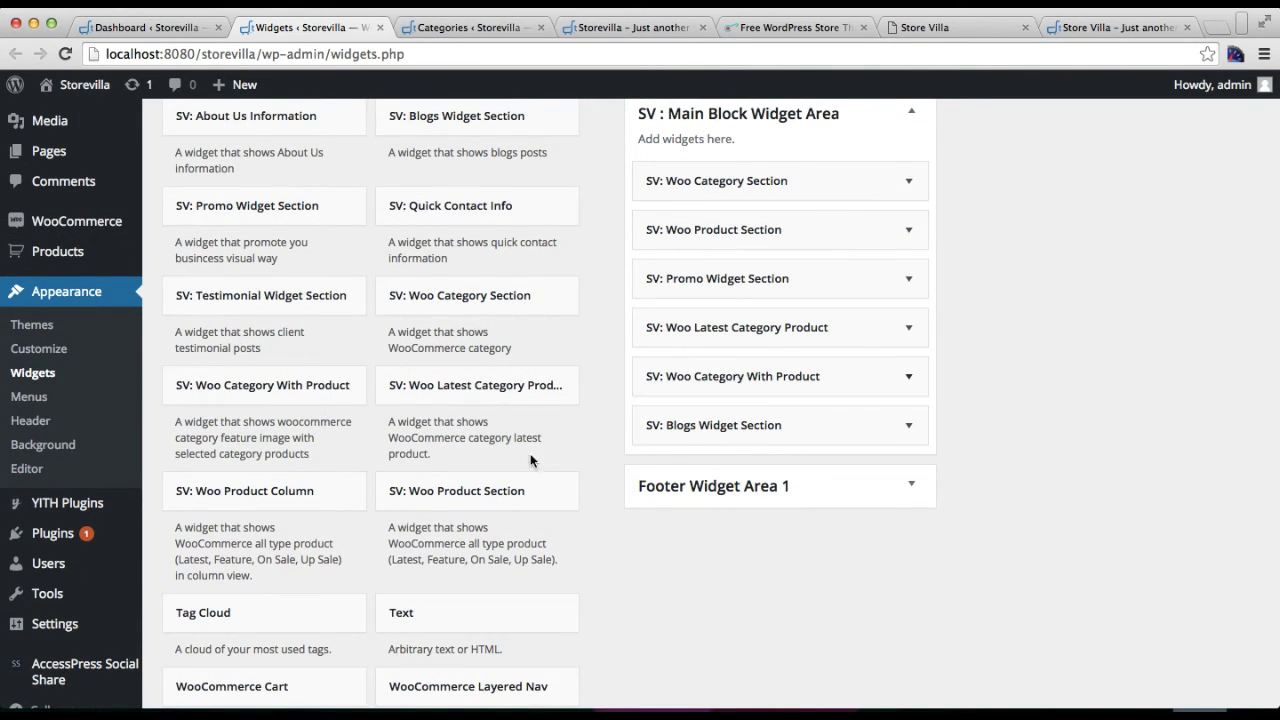
pyautogui.click(300, 393)
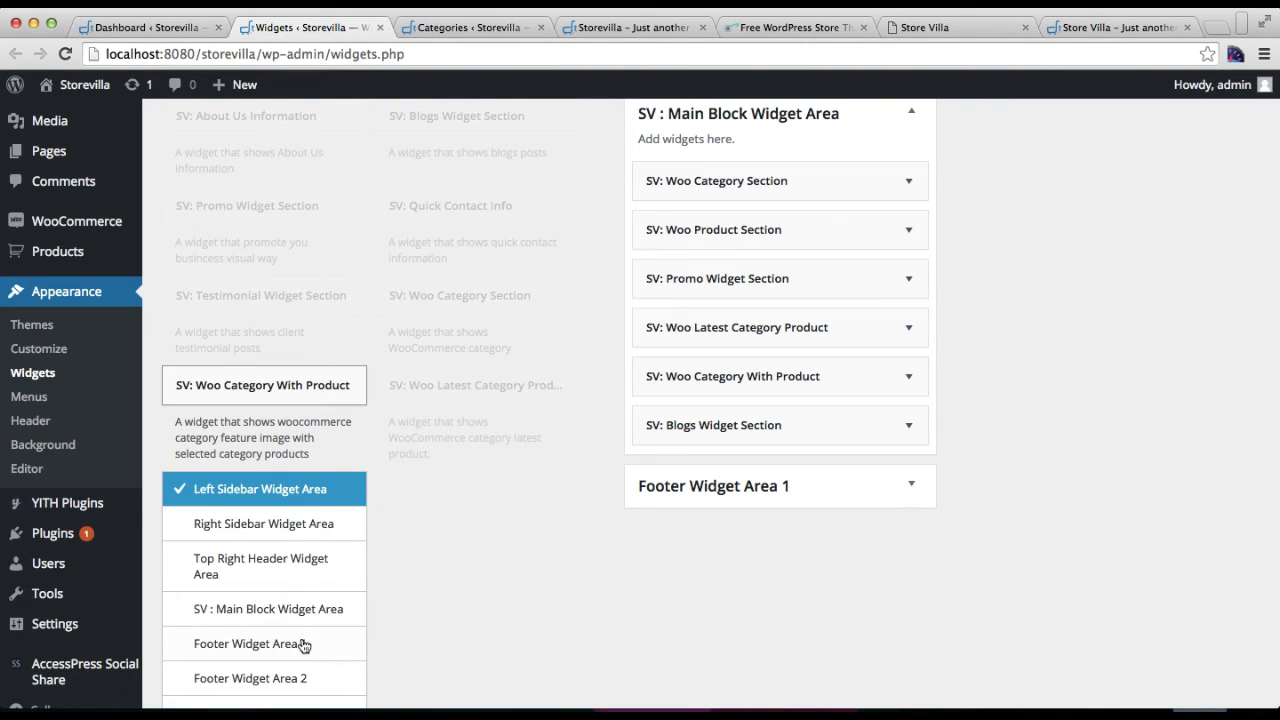
pyautogui.click(295, 611)
pyautogui.scroll(-3, 417, 613)
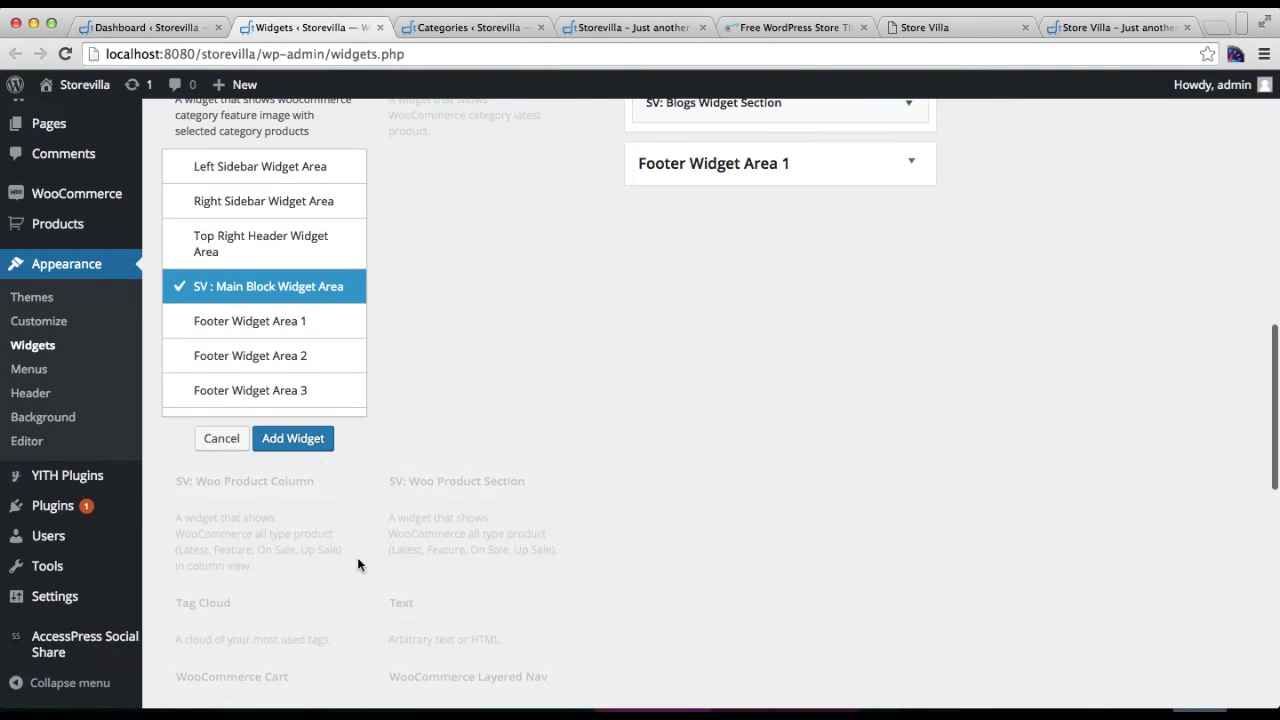
pyautogui.click(308, 443)
# Step: Title the new product category widget "Woman's Clothing" and keep its display style at Right Align Category Image
pyautogui.click(746, 212)
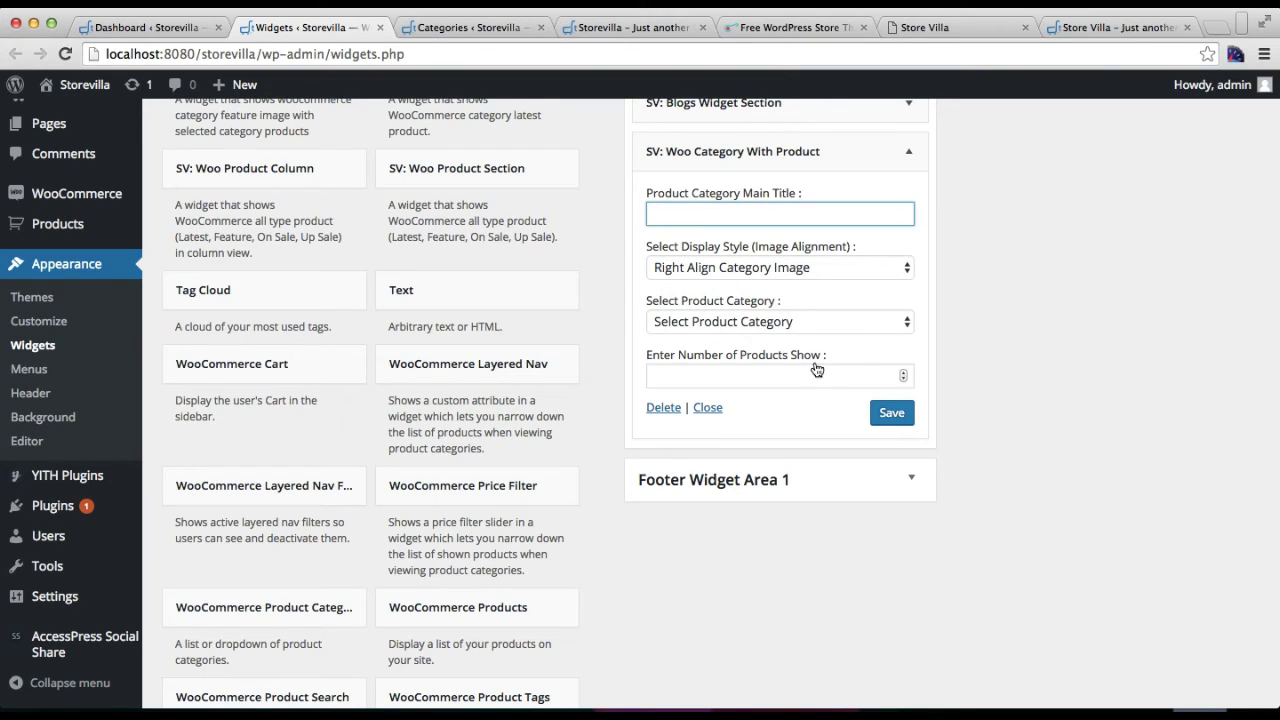
pyautogui.click(796, 323)
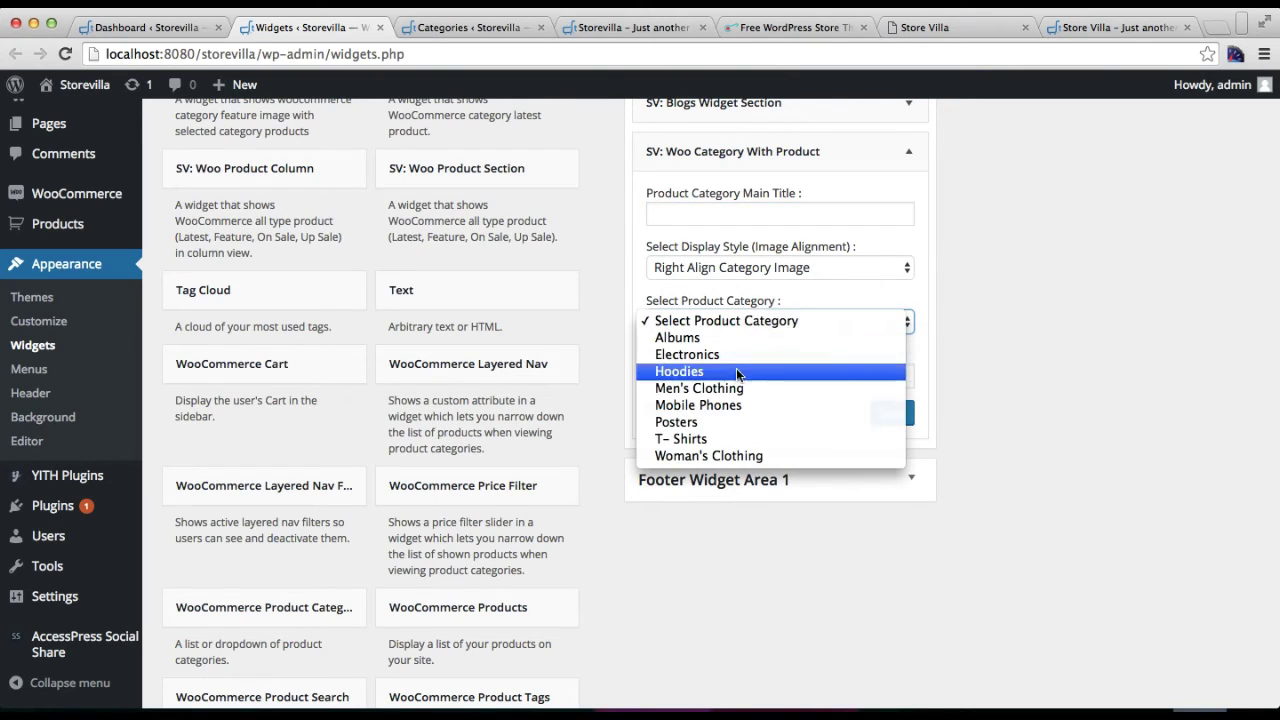
pyautogui.click(698, 214)
pyautogui.click(718, 218)
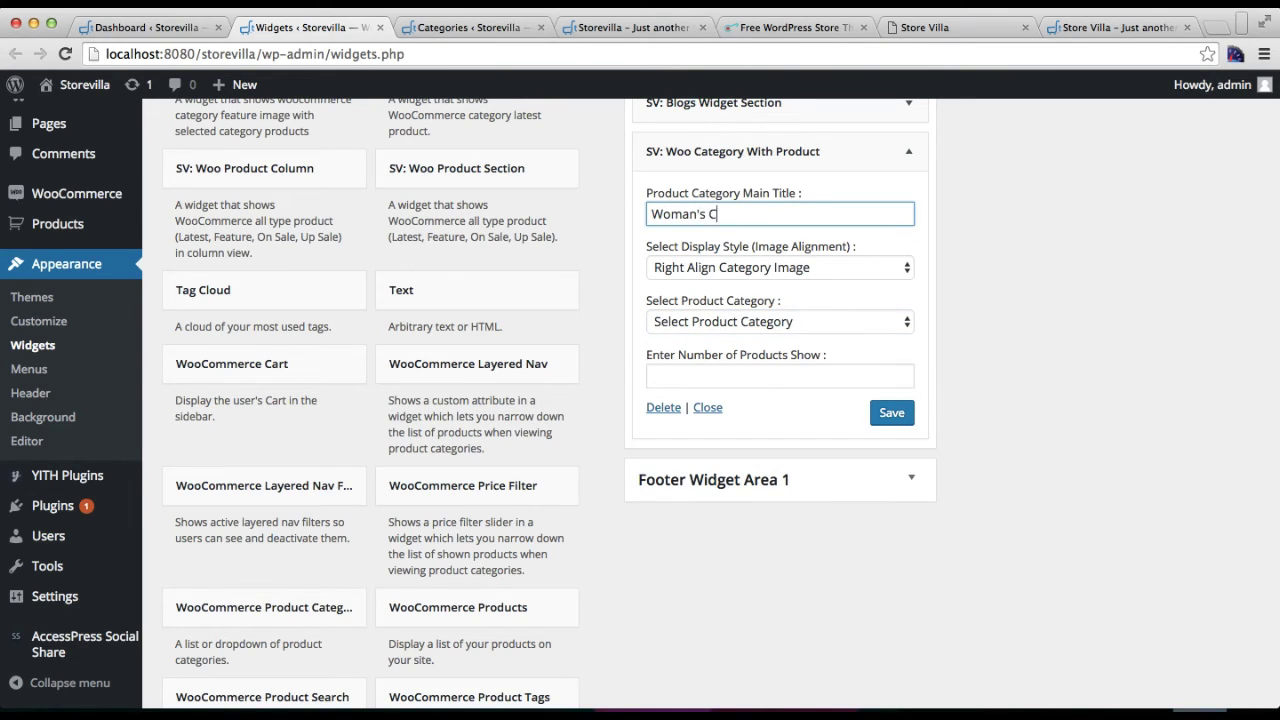
pyautogui.click(783, 268)
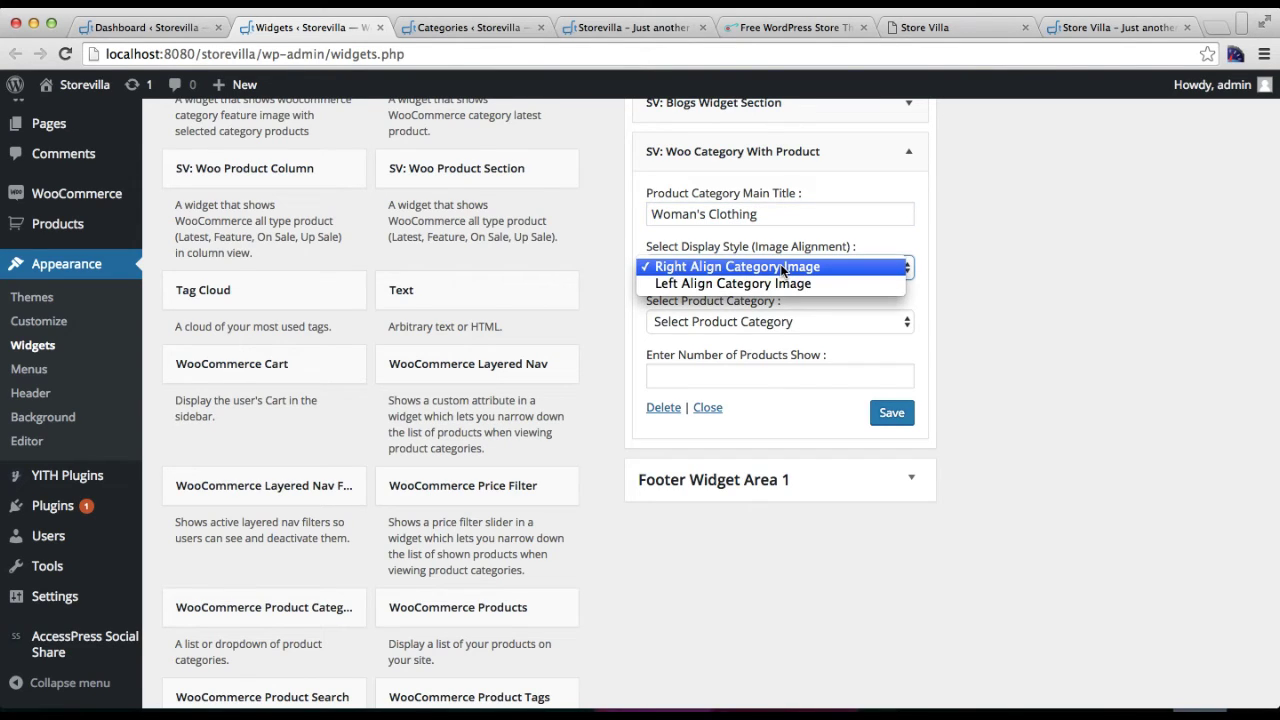
pyautogui.click(783, 267)
pyautogui.click(783, 267)
pyautogui.click(783, 267)
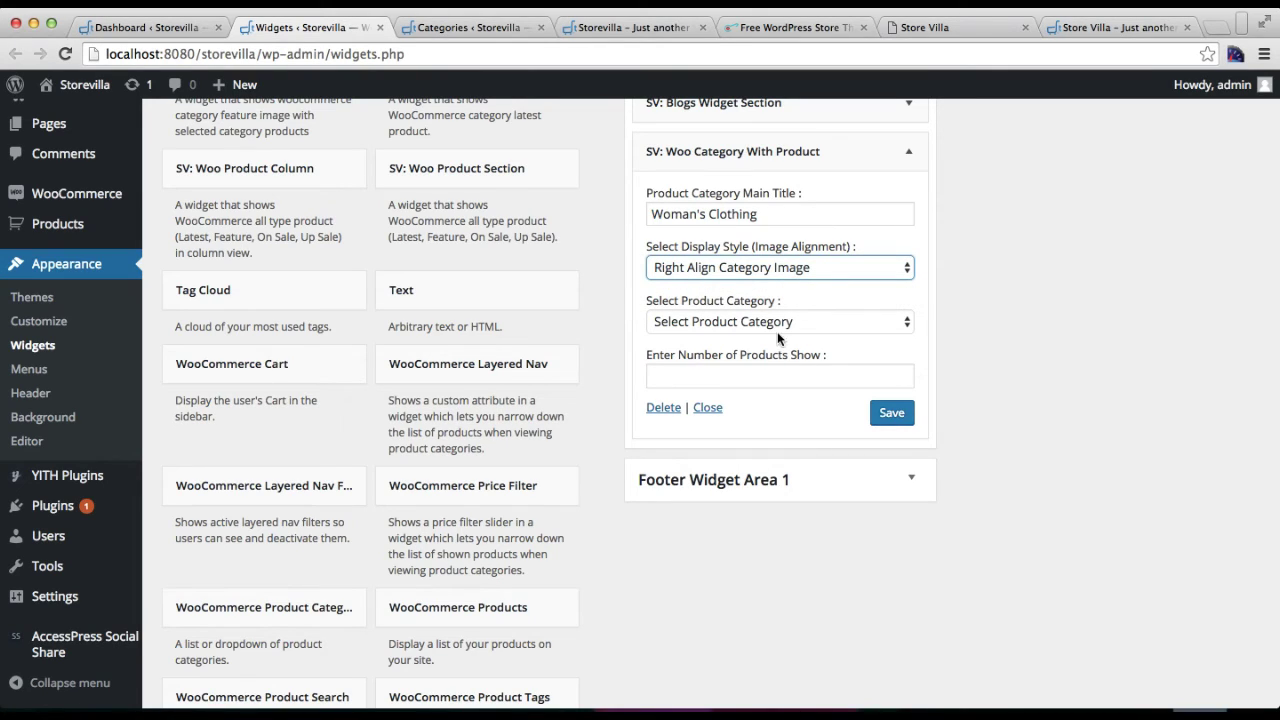
# Step: Select the Woman's Clothing product category, set the number of products to 4, and save the widget
pyautogui.click(801, 322)
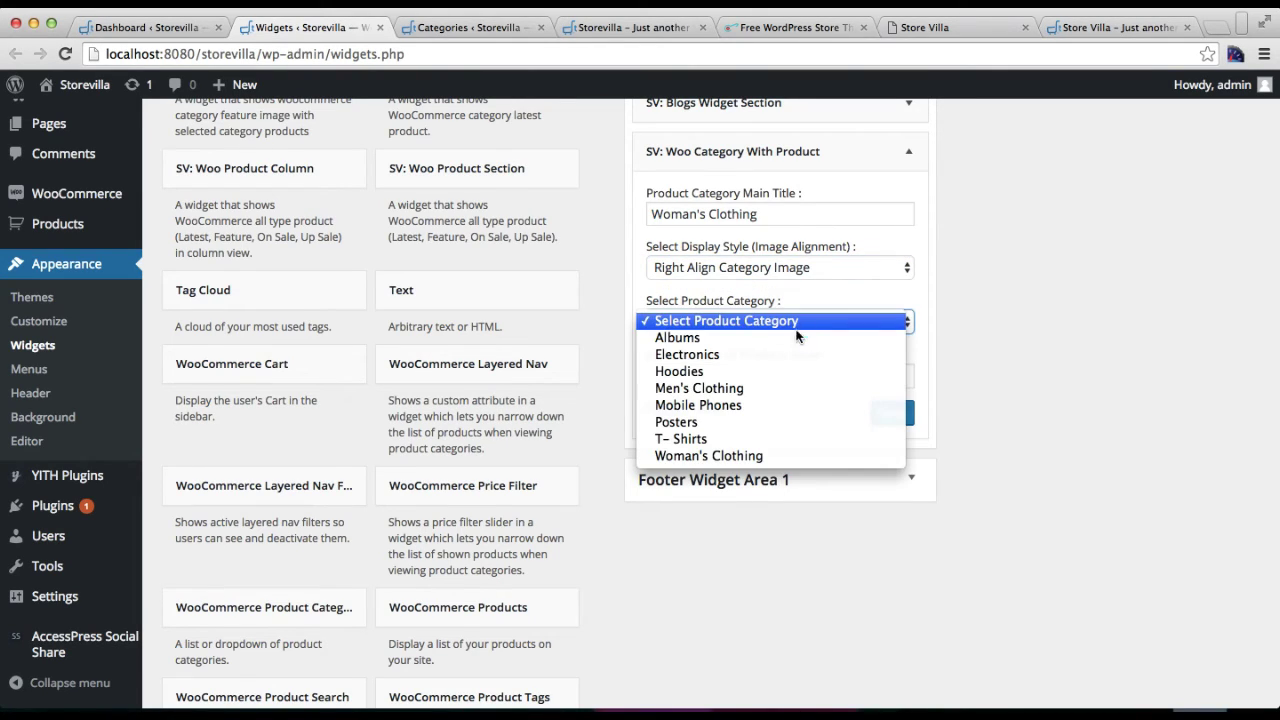
pyautogui.click(742, 457)
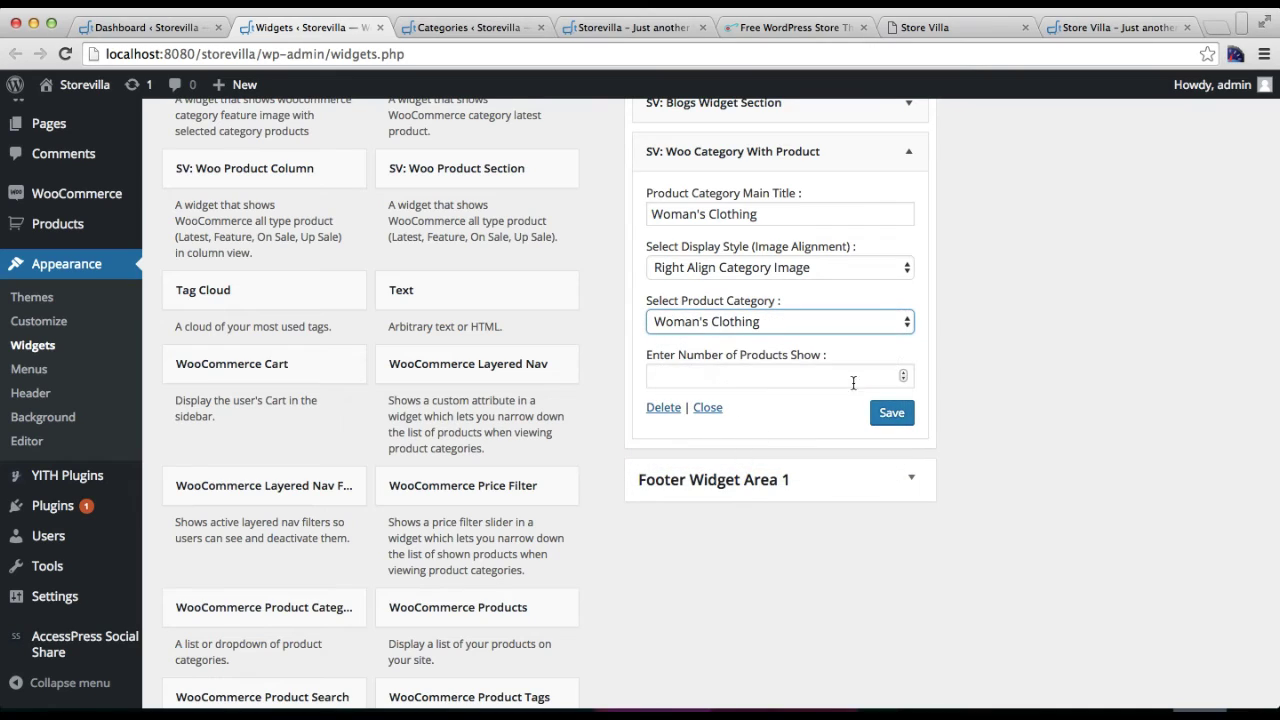
pyautogui.click(904, 375)
pyautogui.write('4')
pyautogui.click(900, 413)
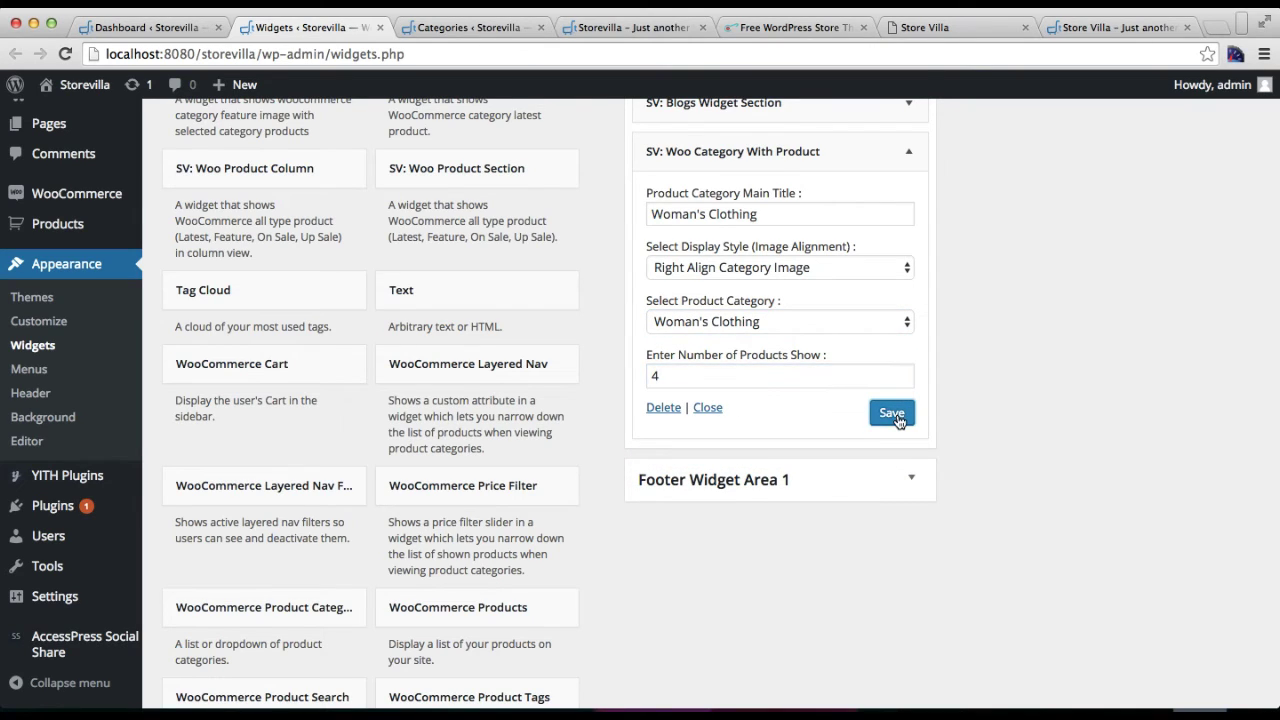
# Step: Close the Categories page, reload the local homepage, and check the Woman's Clothing block by moving its product slider backward
pyautogui.click(541, 27)
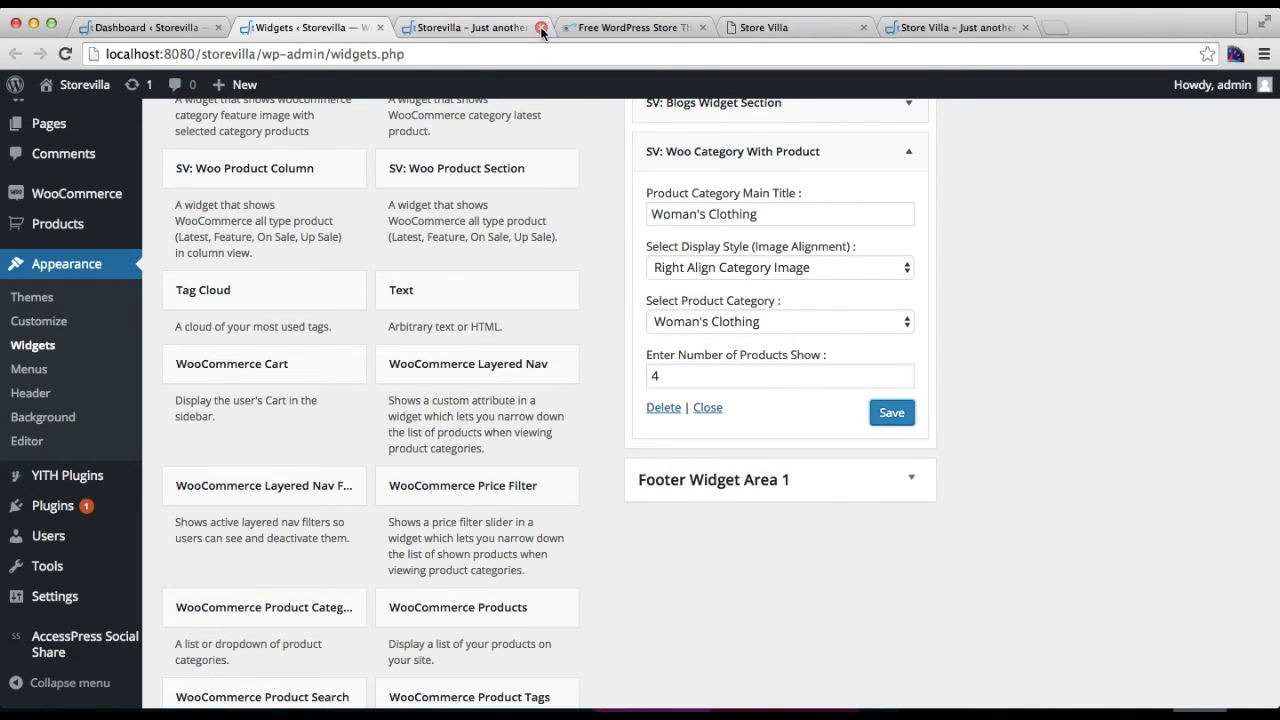
pyautogui.click(497, 27)
pyautogui.click(490, 62)
pyautogui.press('Return')
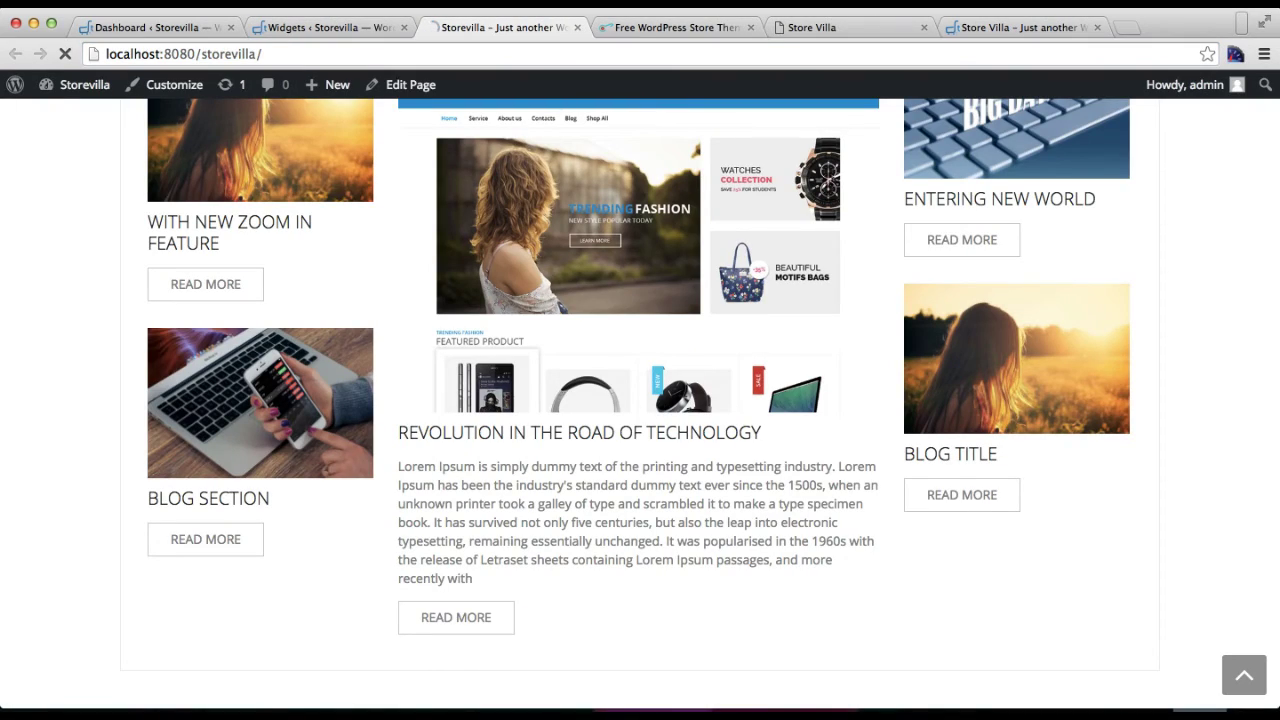
pyautogui.scroll(-15, 606, 335)
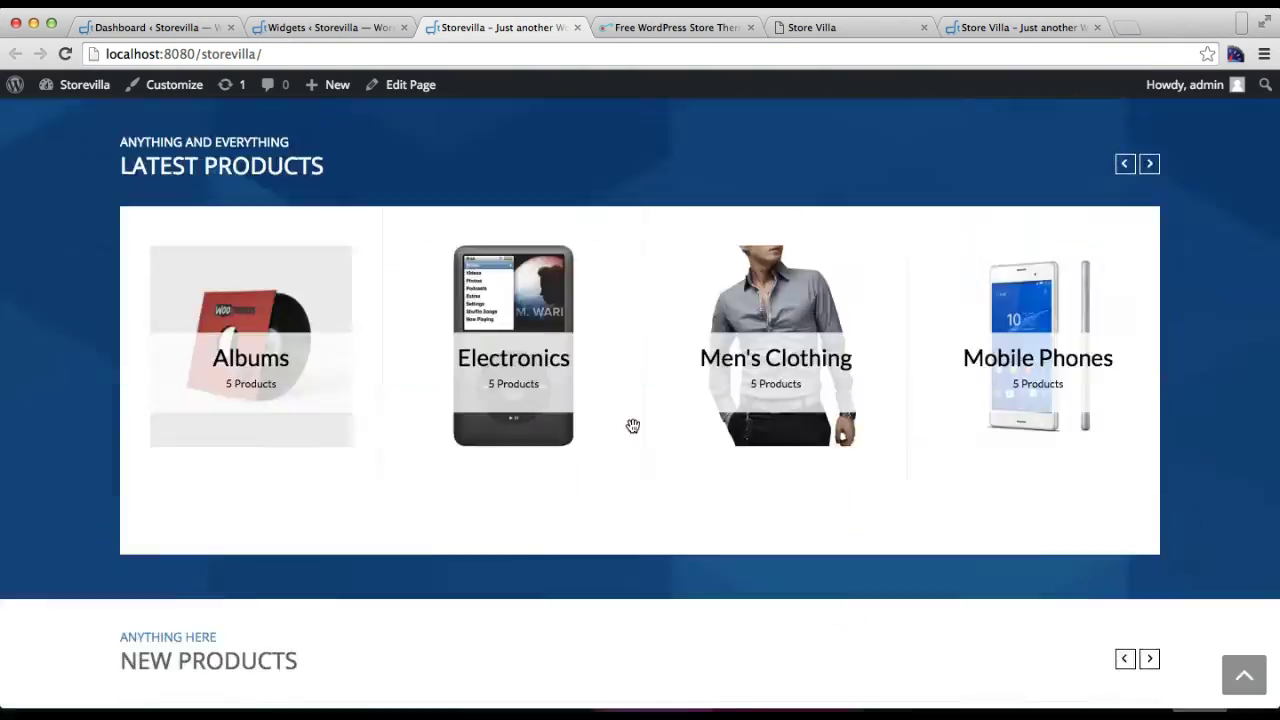
pyautogui.scroll(4, 632, 424)
pyautogui.scroll(1, 632, 431)
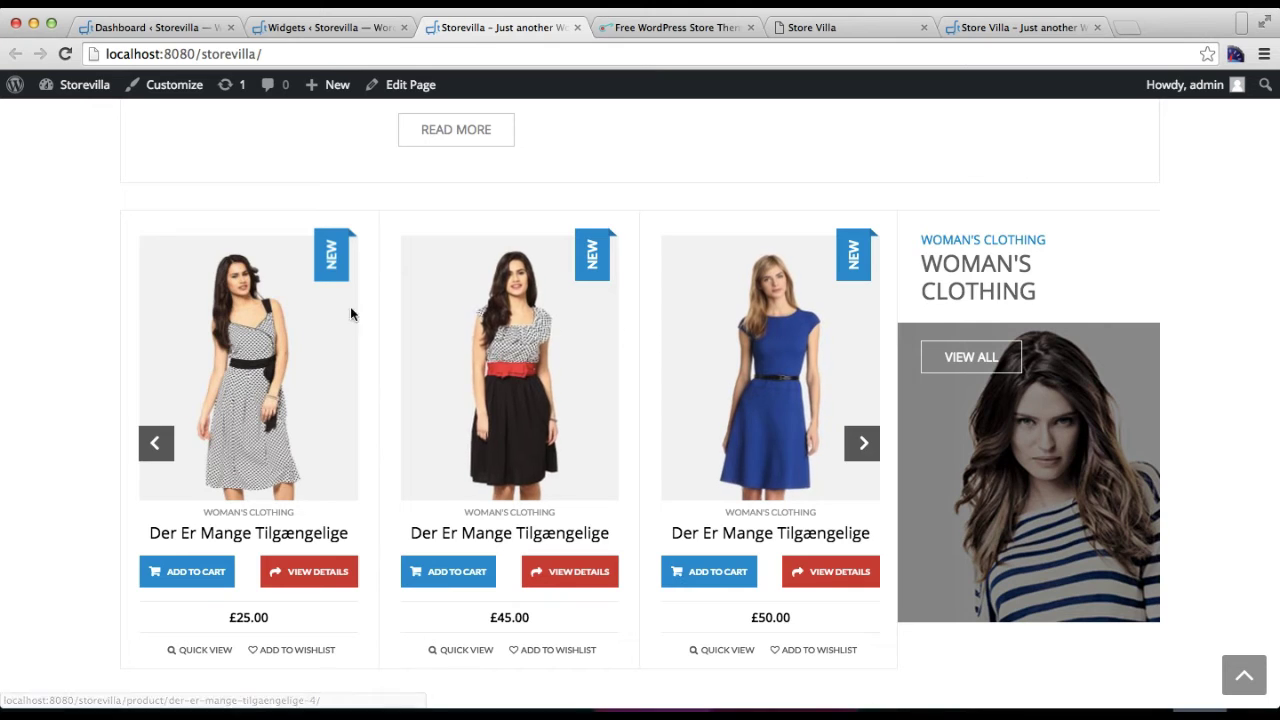
pyautogui.click(157, 447)
pyautogui.click(157, 445)
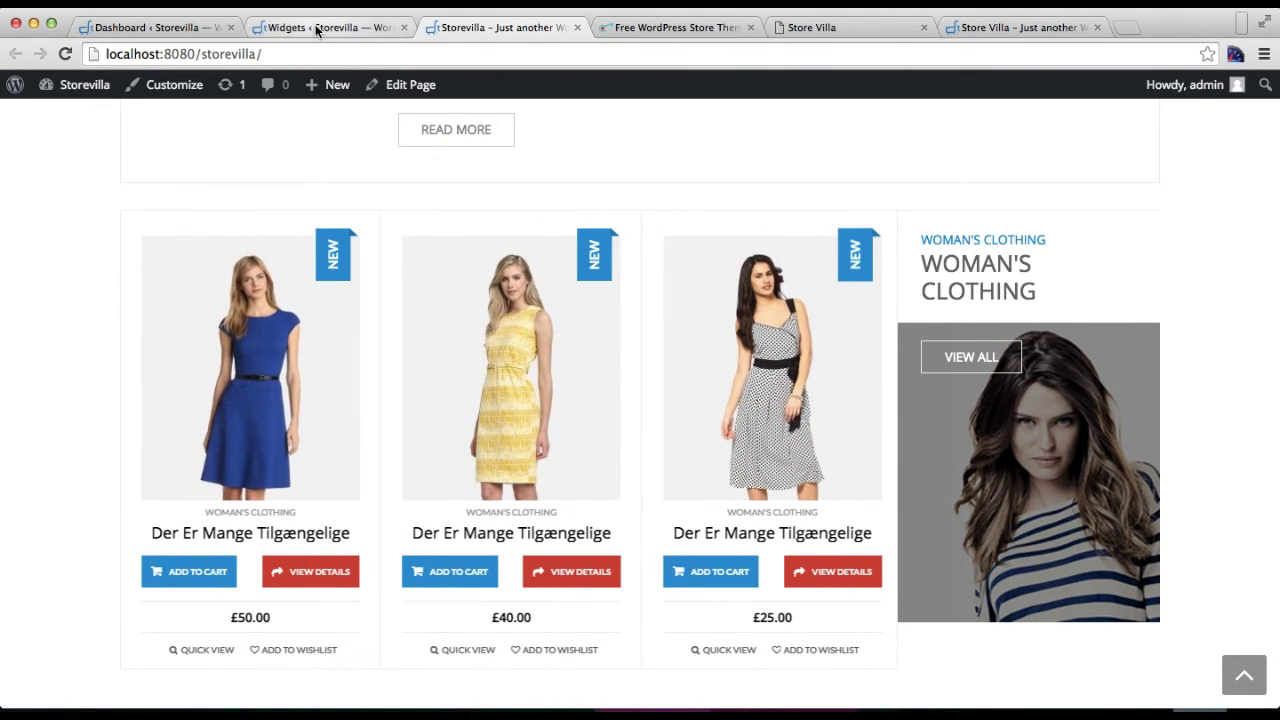
# Step: Check the demo's testimonials section, close the category widget, and add an SV: Testimonial Widget Section to the SV : Main Block Widget Area
pyautogui.click(960, 27)
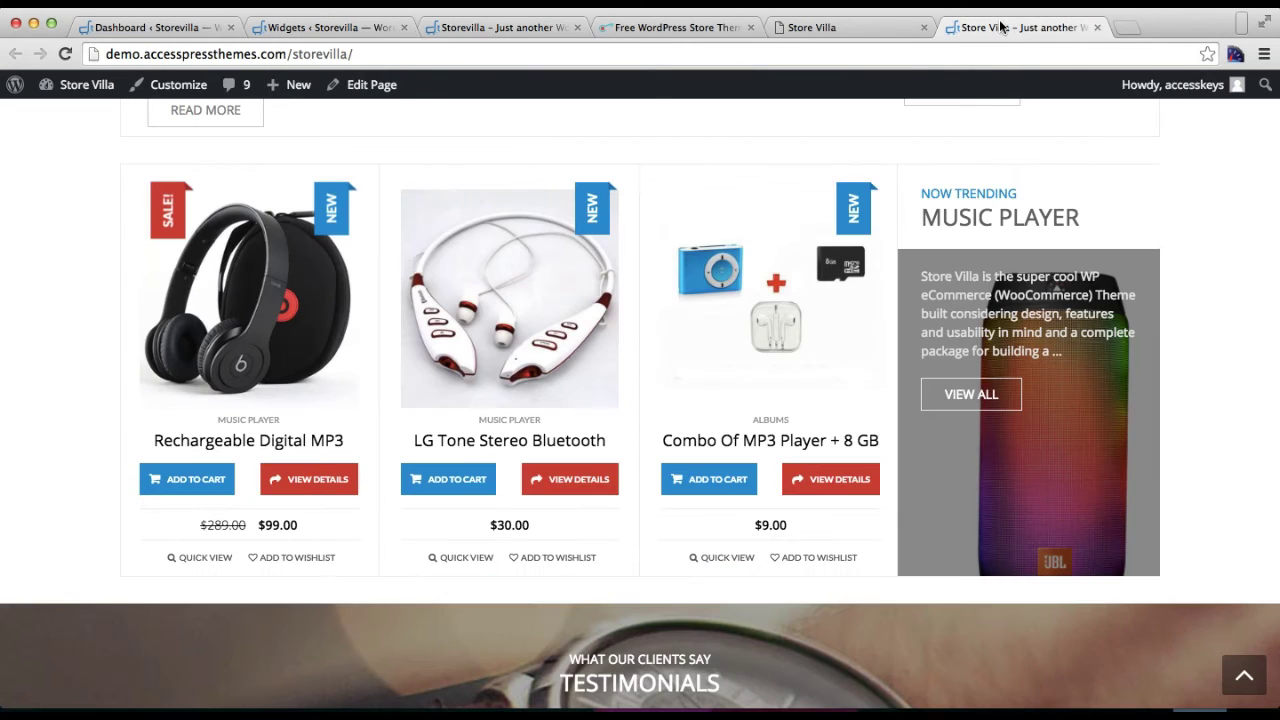
pyautogui.scroll(-5, 813, 400)
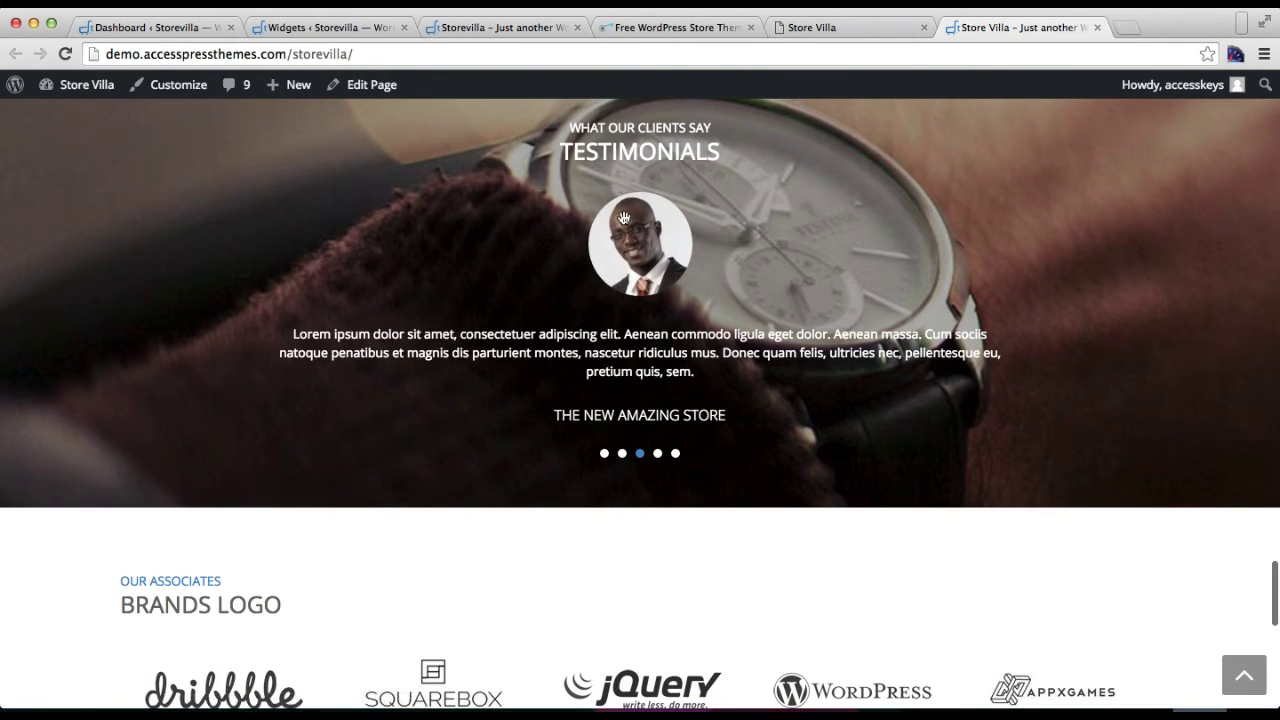
pyautogui.click(330, 27)
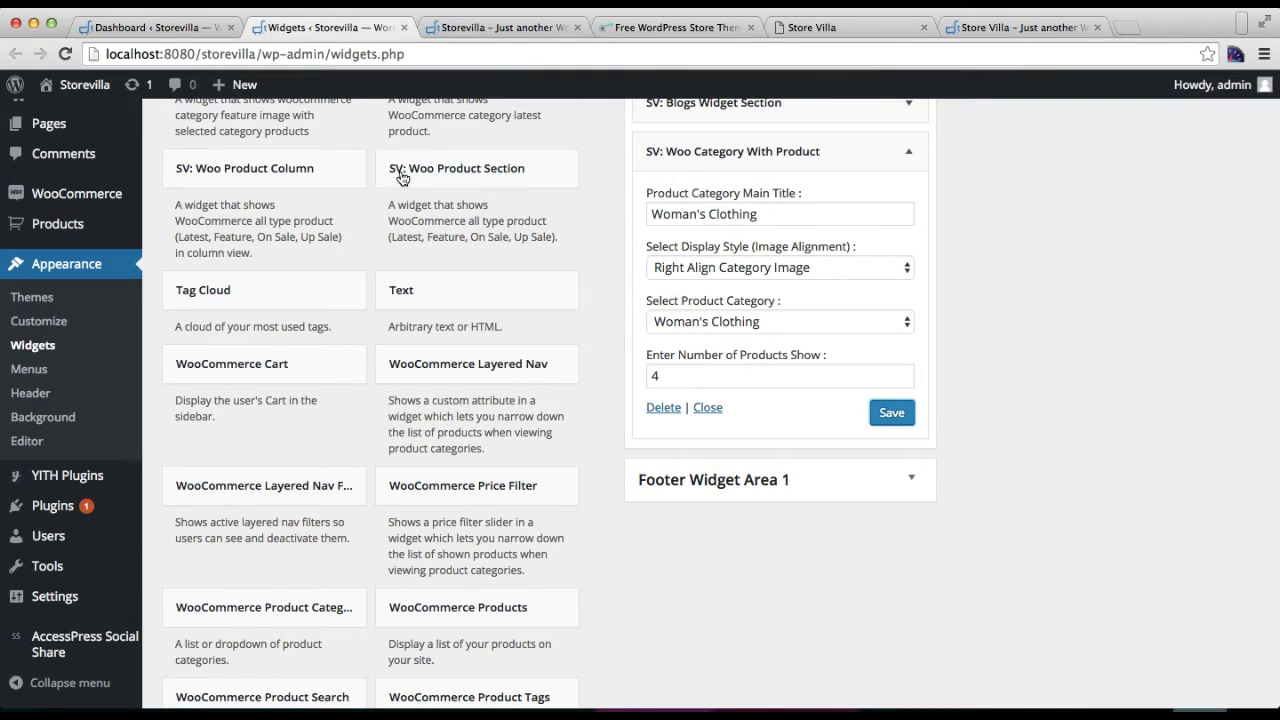
pyautogui.click(707, 407)
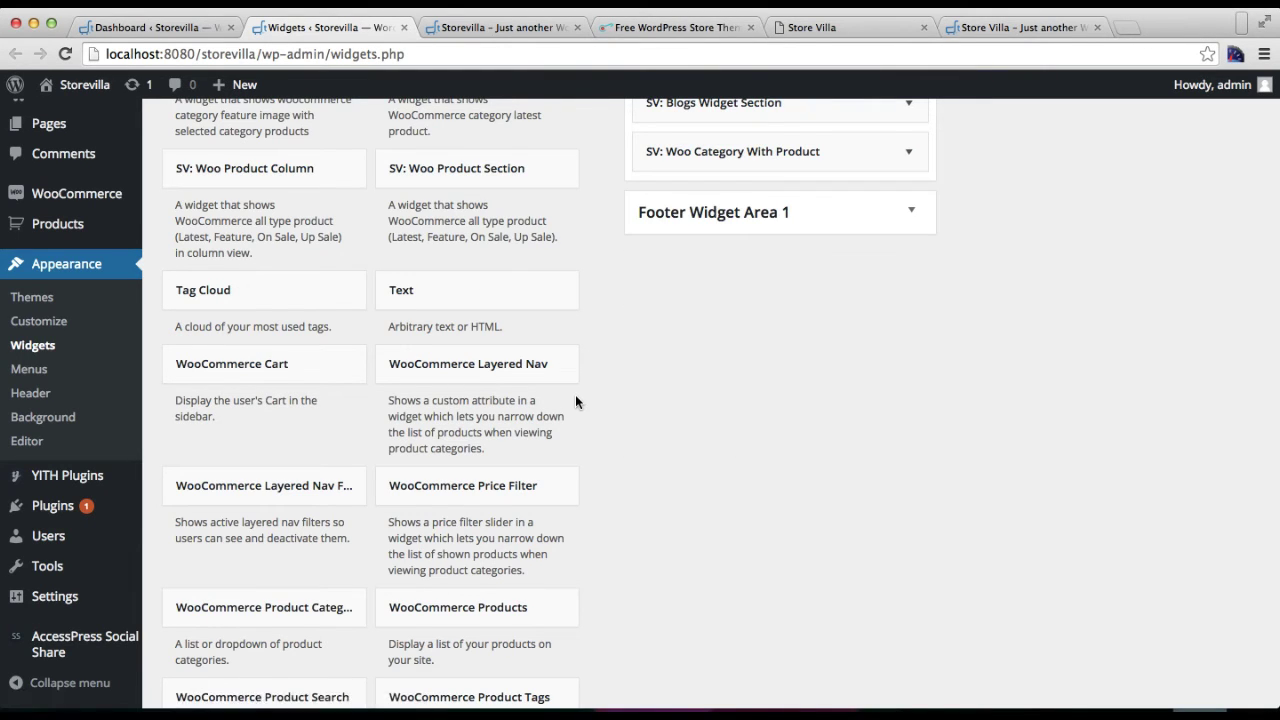
pyautogui.scroll(4, 575, 394)
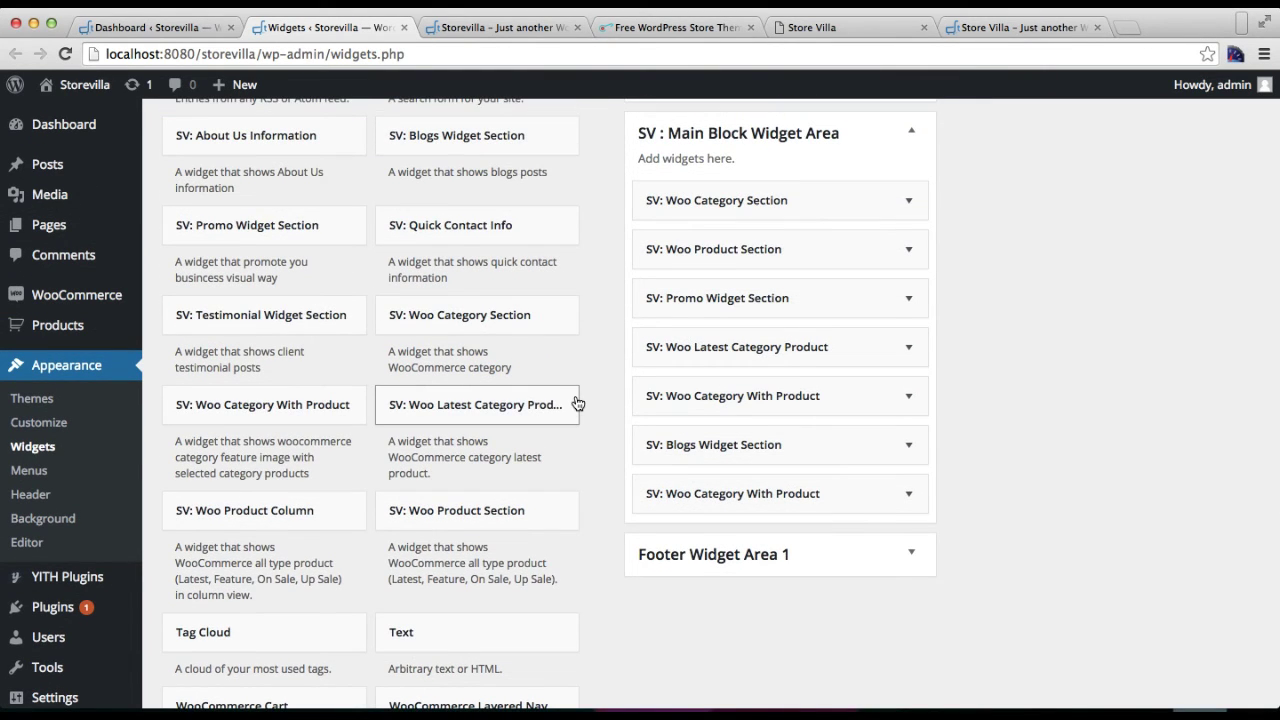
pyautogui.scroll(3, 577, 403)
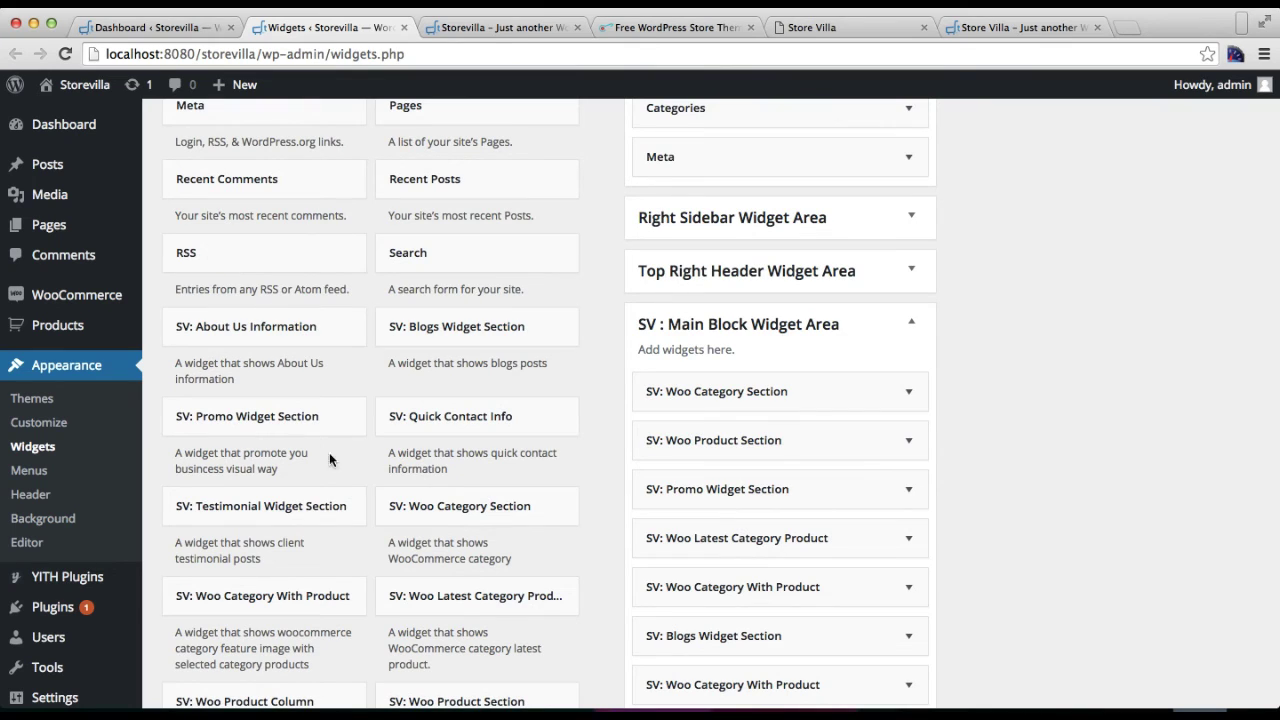
pyautogui.click(314, 506)
pyautogui.scroll(-6, 442, 521)
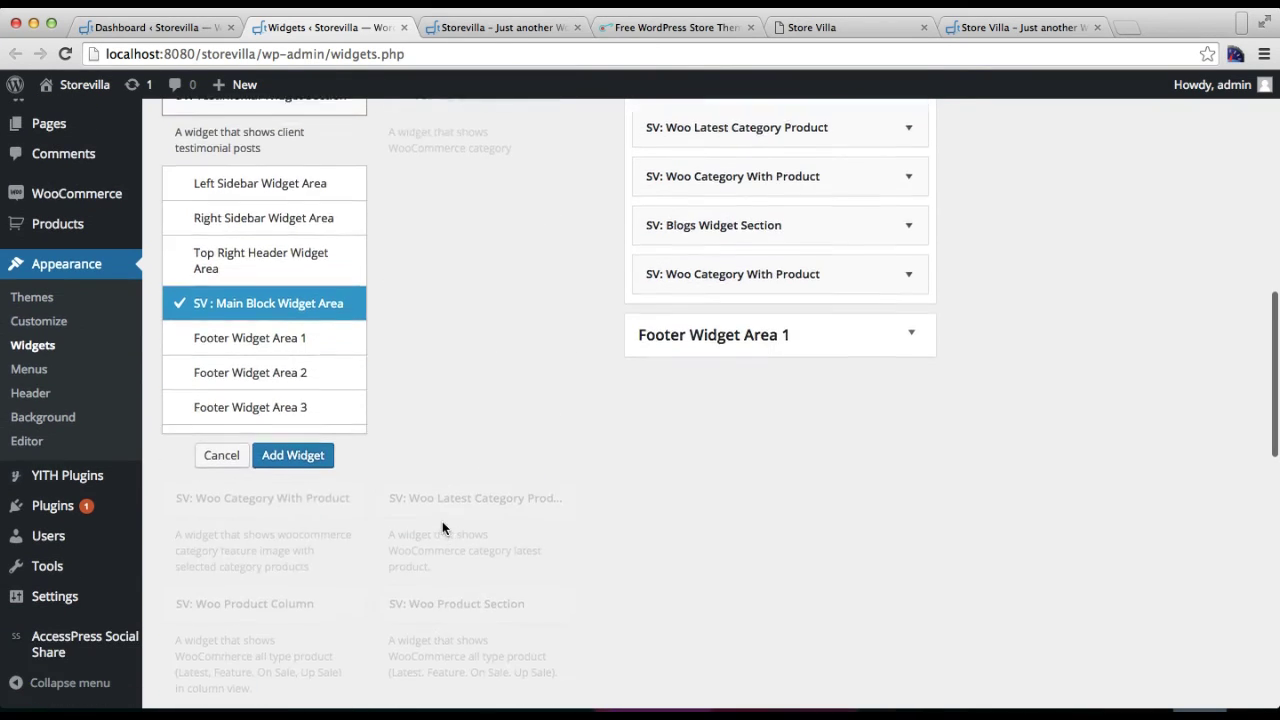
pyautogui.click(297, 450)
# Step: Set the testimonial widget's top title to "Some Word From" and its main title to "Our Clients"
pyautogui.click(743, 378)
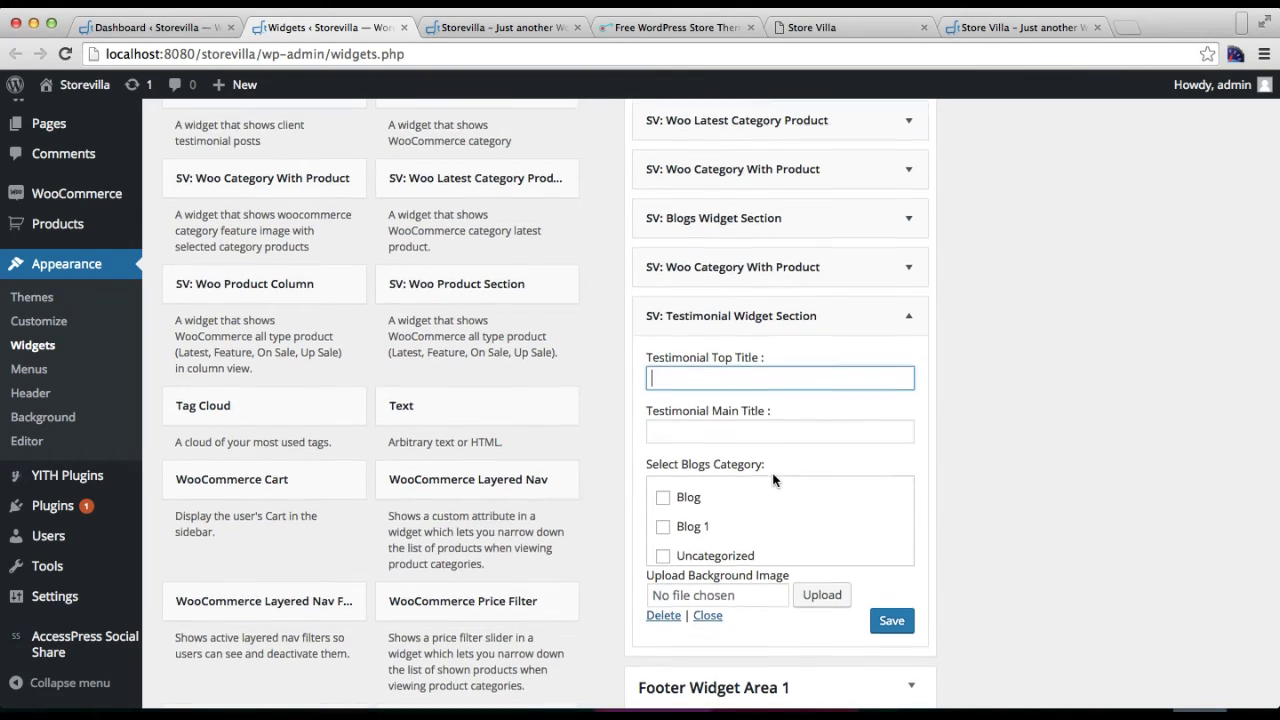
pyautogui.scroll(-2, 788, 480)
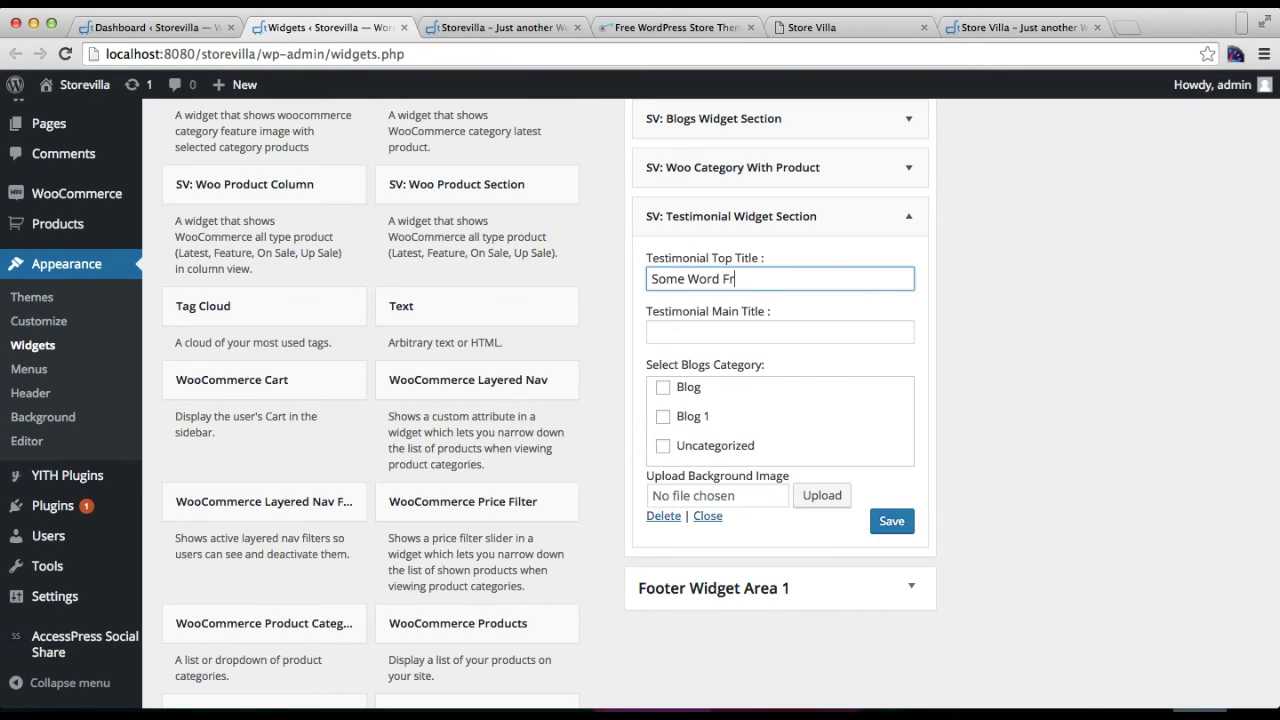
pyautogui.click(781, 332)
pyautogui.write('Our Clients')
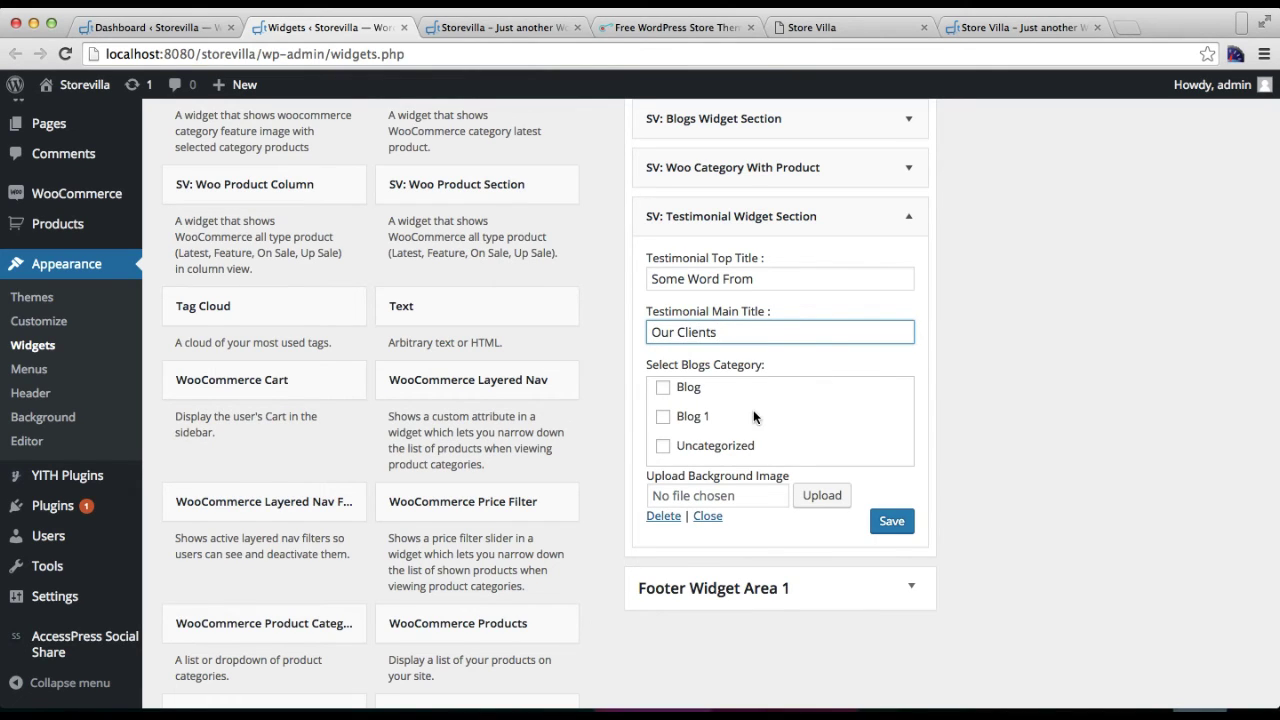
# Step: Check the demo's testimonials background, set bg-testimonial-1024x221.jpg from the media library as the testimonial widget's background image, and save the widget
pyautogui.scroll(-2, 754, 417)
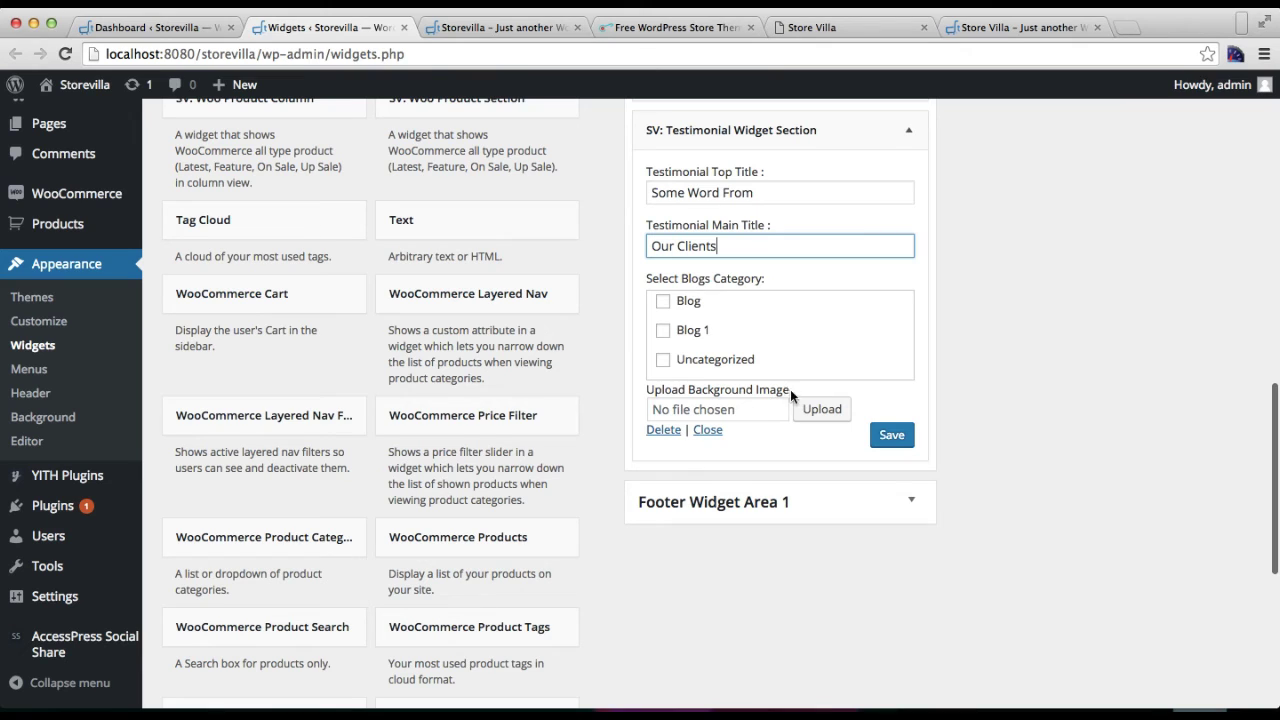
pyautogui.click(1012, 27)
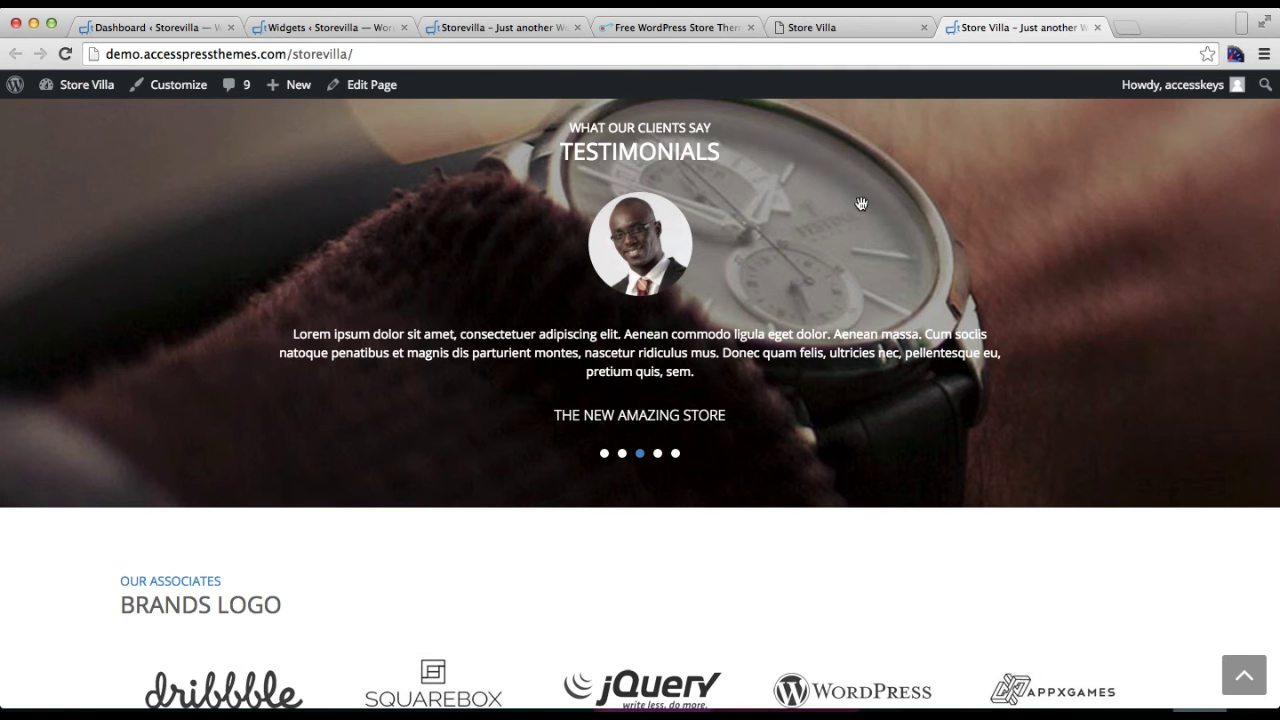
pyautogui.click(334, 33)
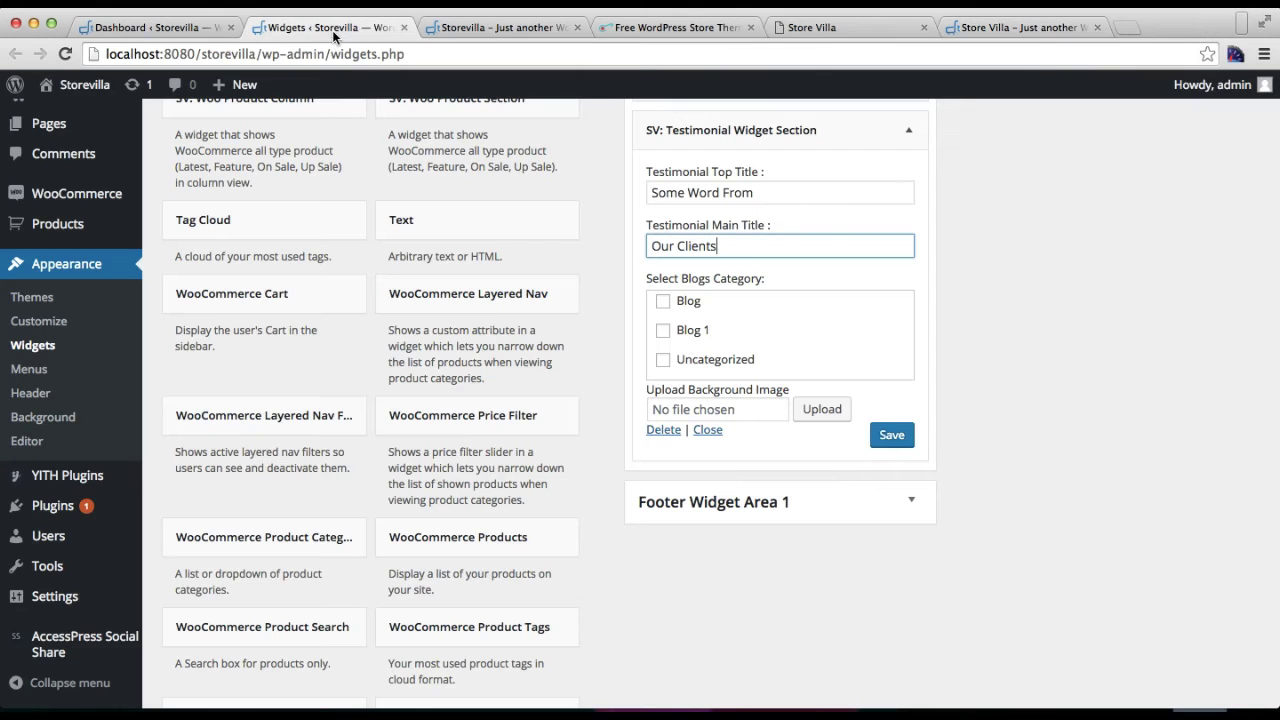
pyautogui.click(822, 408)
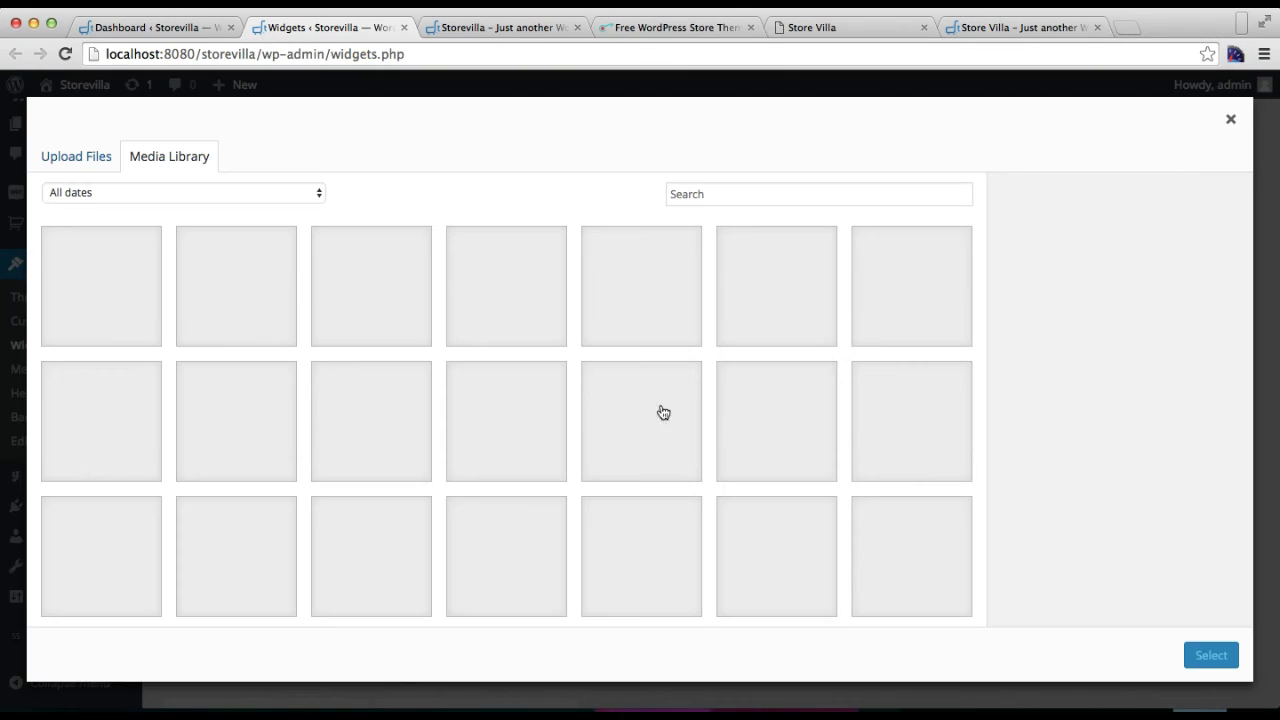
pyautogui.scroll(-10, 670, 432)
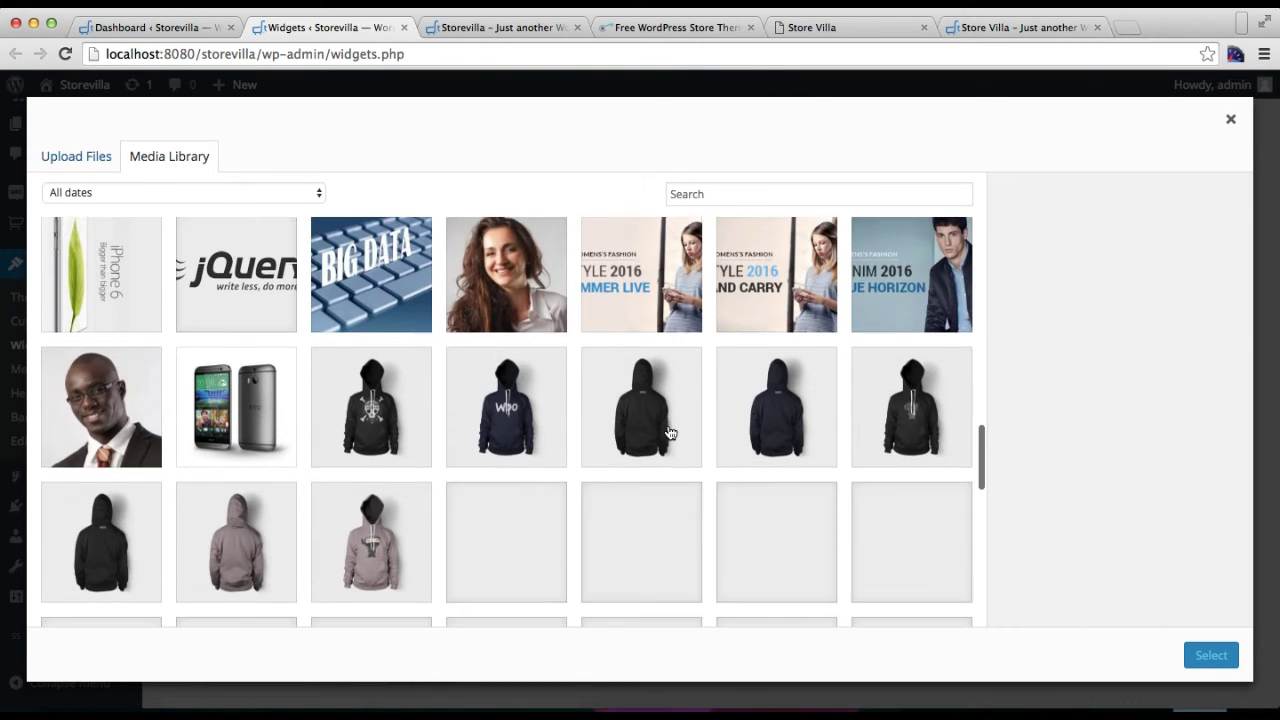
pyautogui.scroll(3, 670, 432)
pyautogui.scroll(-7, 670, 432)
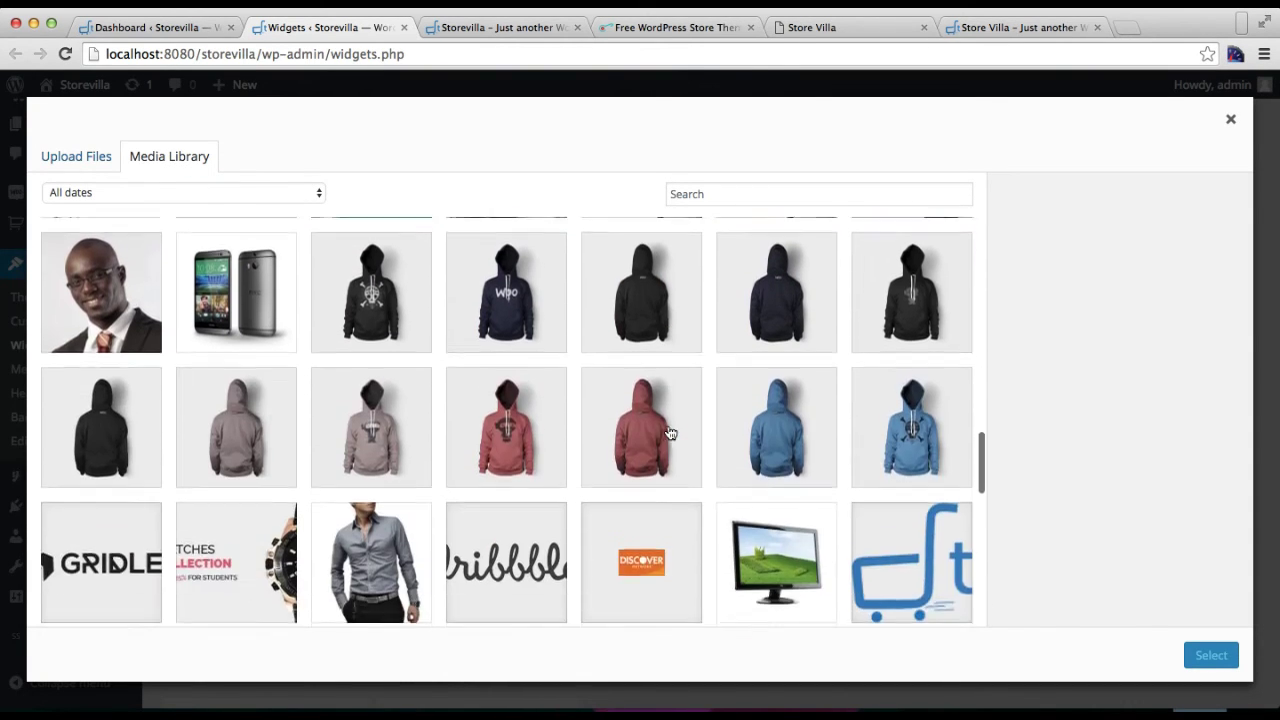
pyautogui.scroll(-5, 668, 431)
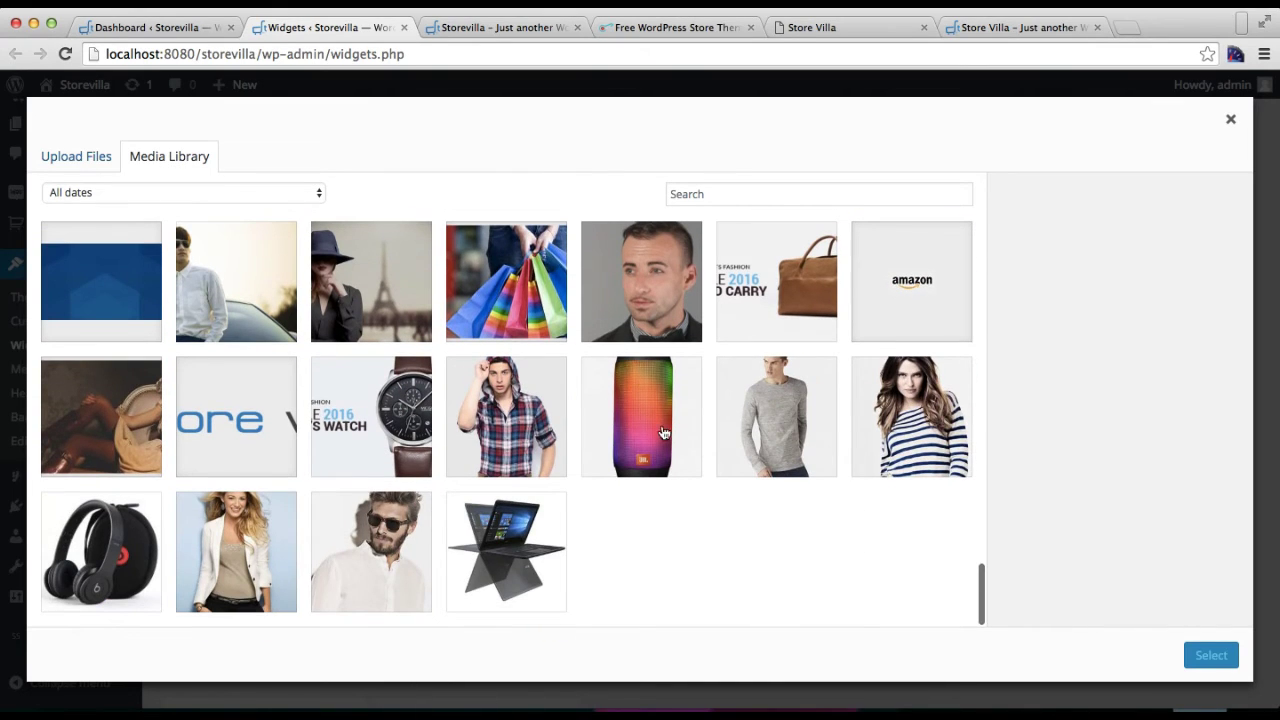
pyautogui.scroll(4, 551, 371)
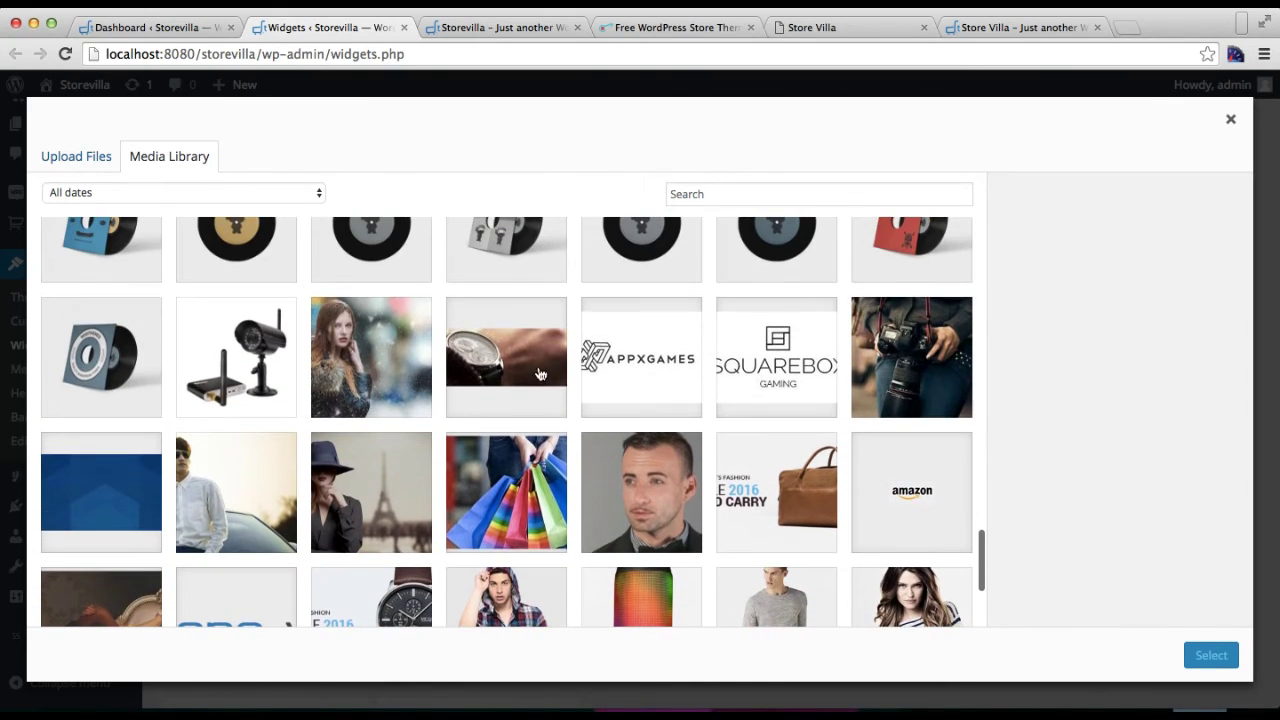
pyautogui.click(518, 362)
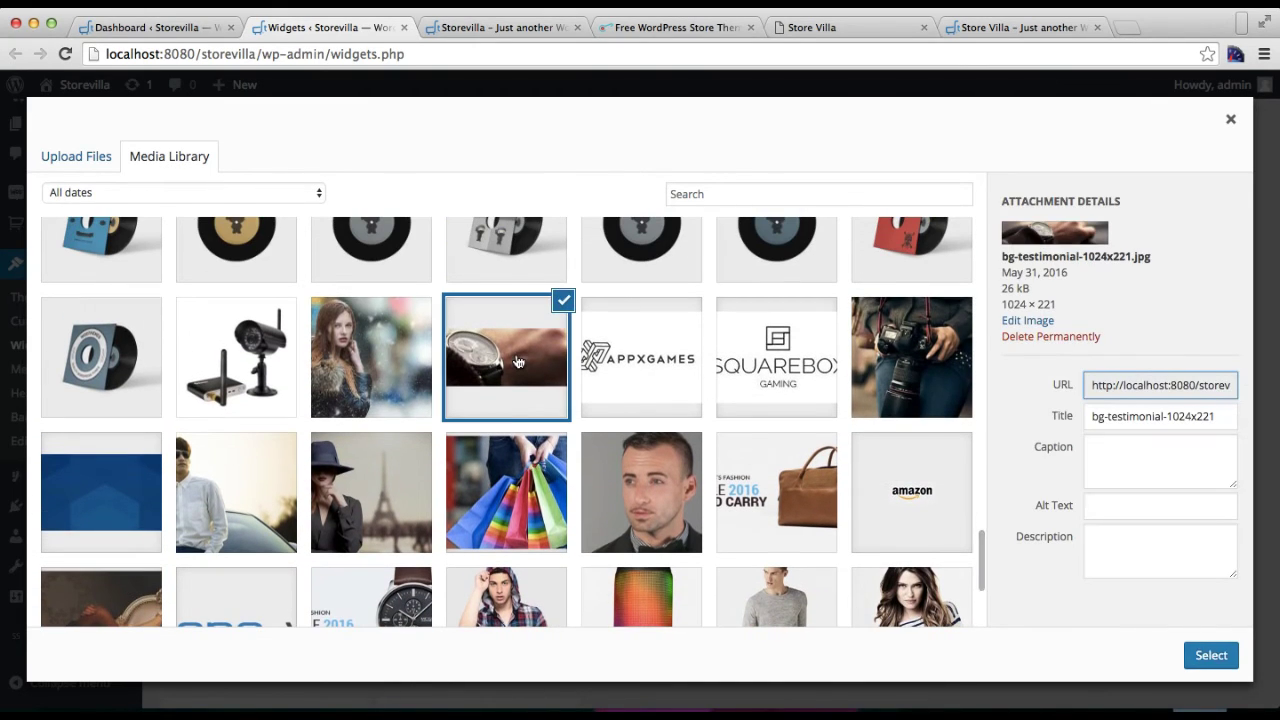
pyautogui.click(1208, 658)
pyautogui.click(886, 532)
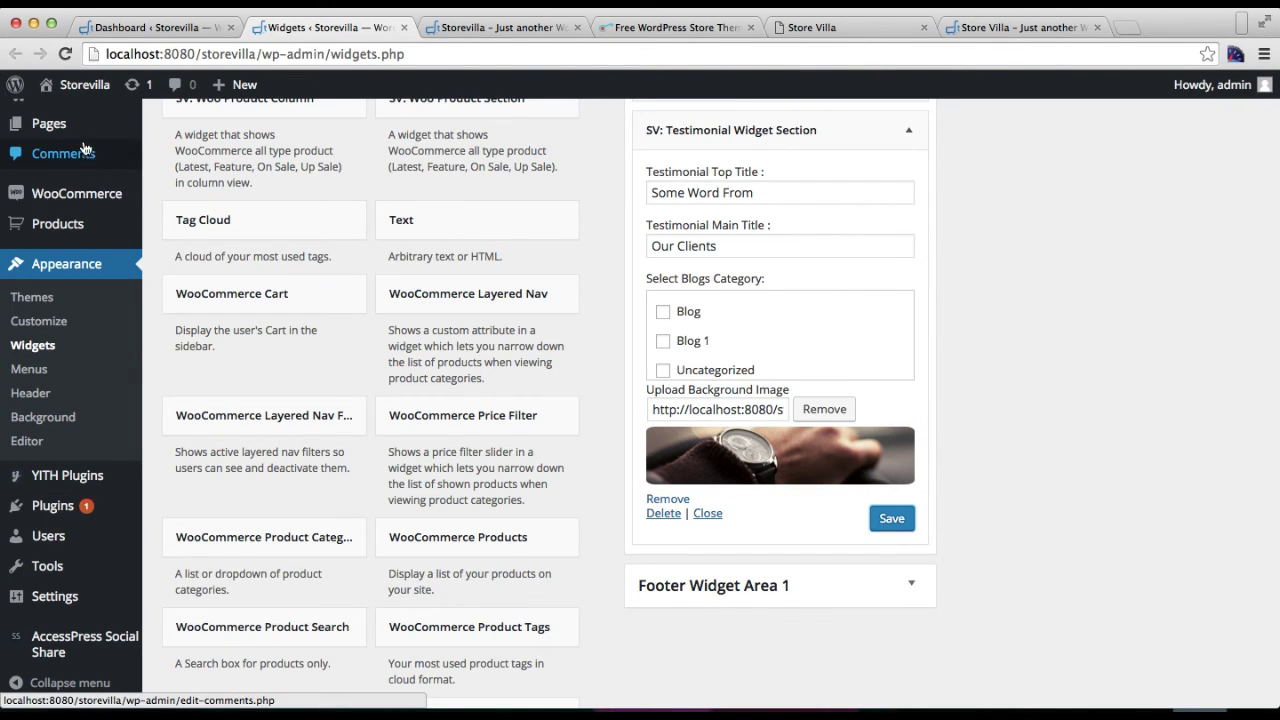
# Step: Open the post Categories page in a new browser tab and add a category named "Testimonial"
pyautogui.scroll(2, 117, 165)
pyautogui.scroll(4, 117, 165)
pyautogui.moveTo(66, 166)
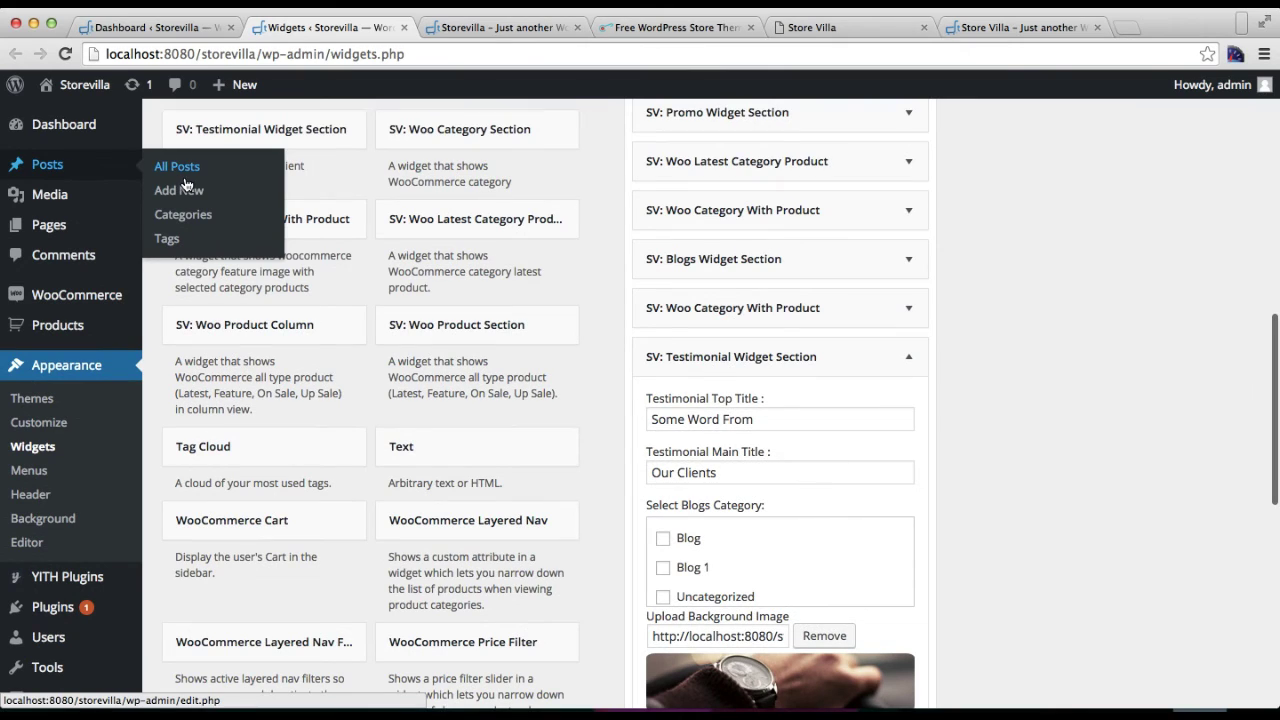
pyautogui.rightClick(191, 218)
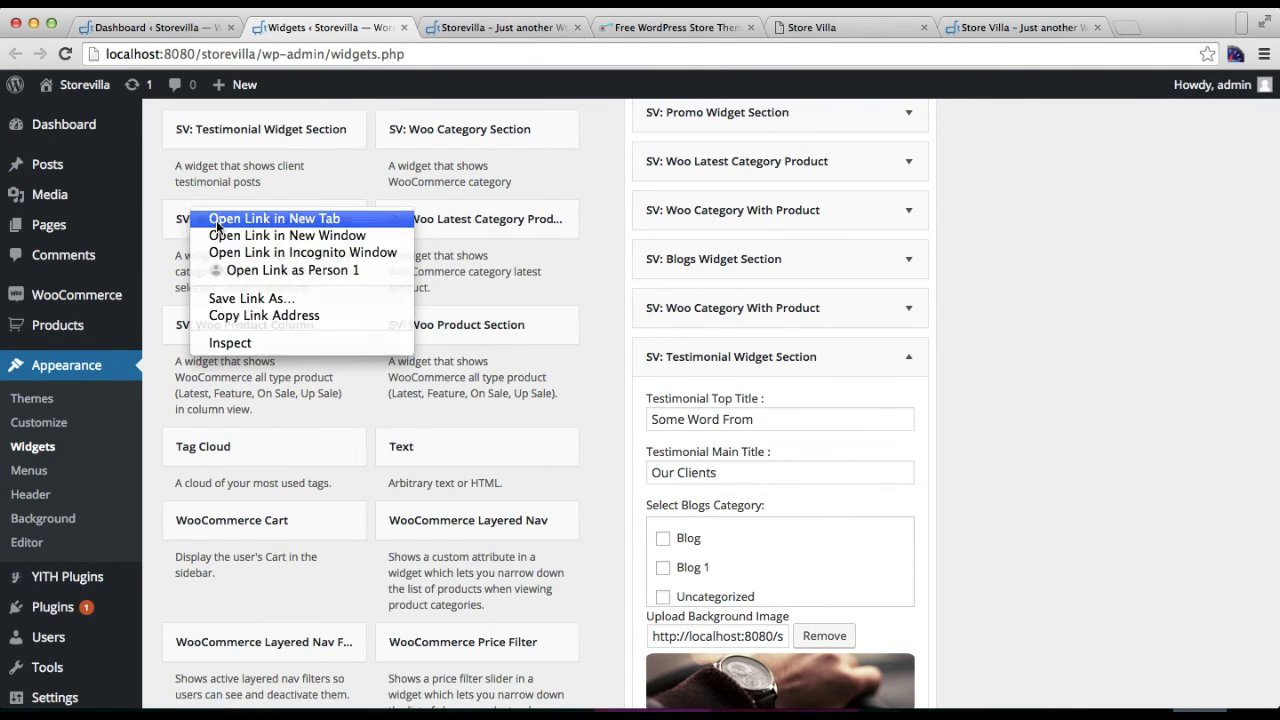
pyautogui.click(260, 218)
pyautogui.click(438, 32)
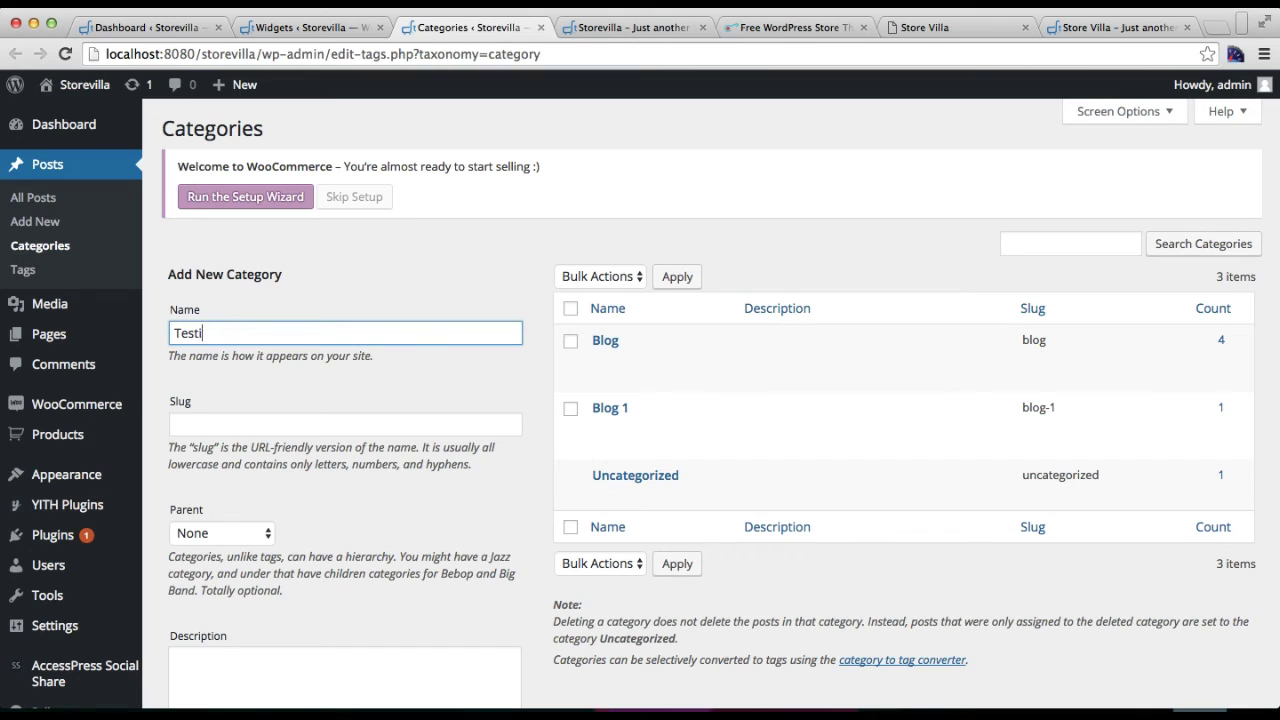
pyautogui.scroll(-4, 310, 381)
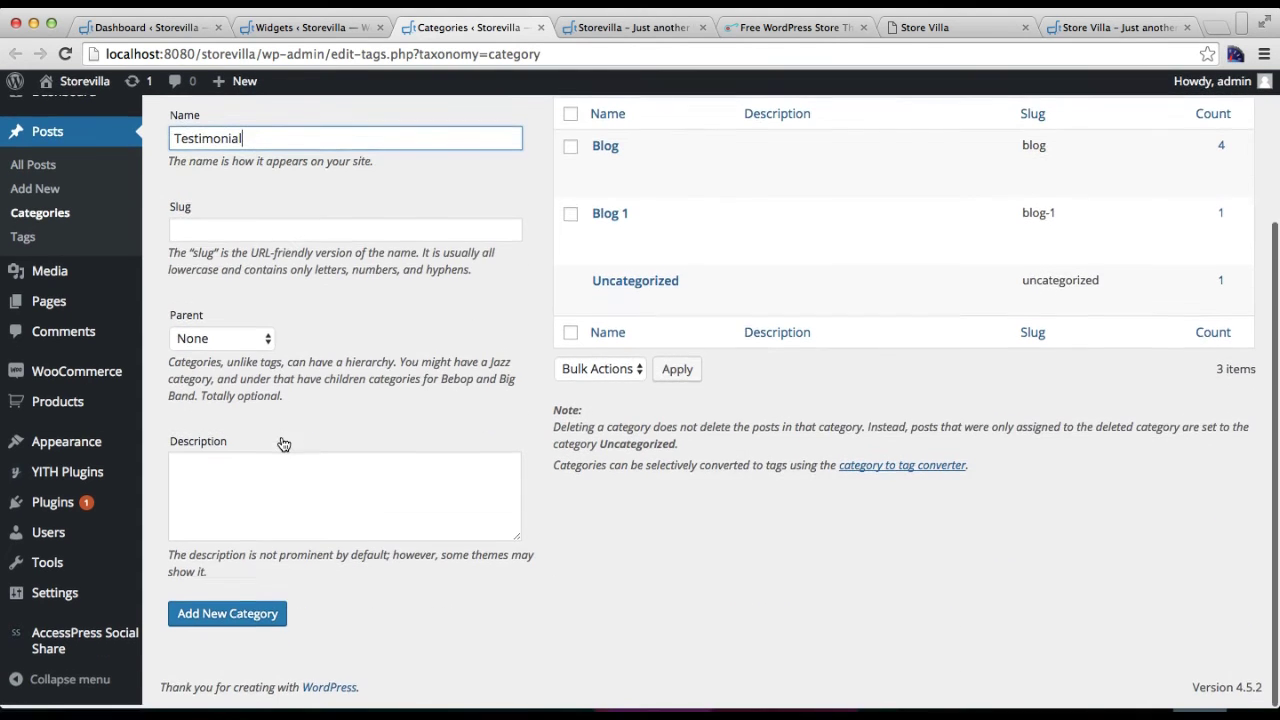
pyautogui.click(233, 624)
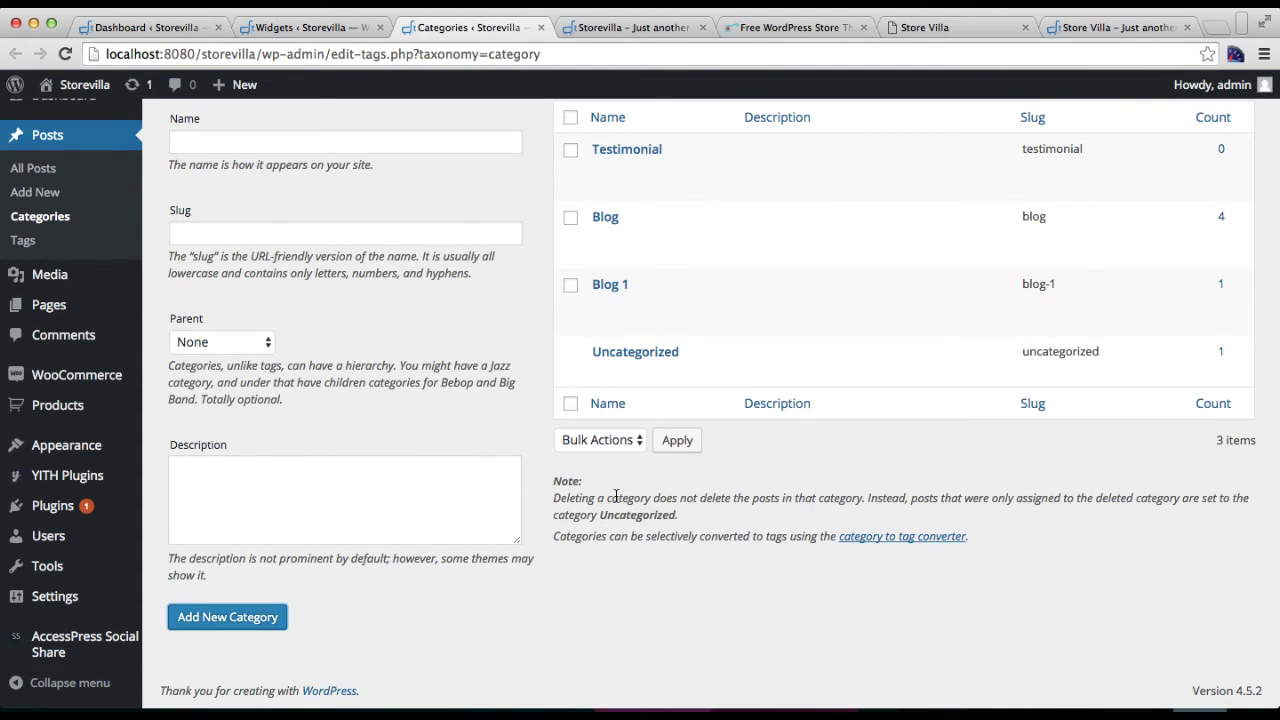
# Step: Start a new post from the Testimonial category's post list and title it "ABC Company"
pyautogui.scroll(3, 1100, 365)
pyautogui.click(1221, 342)
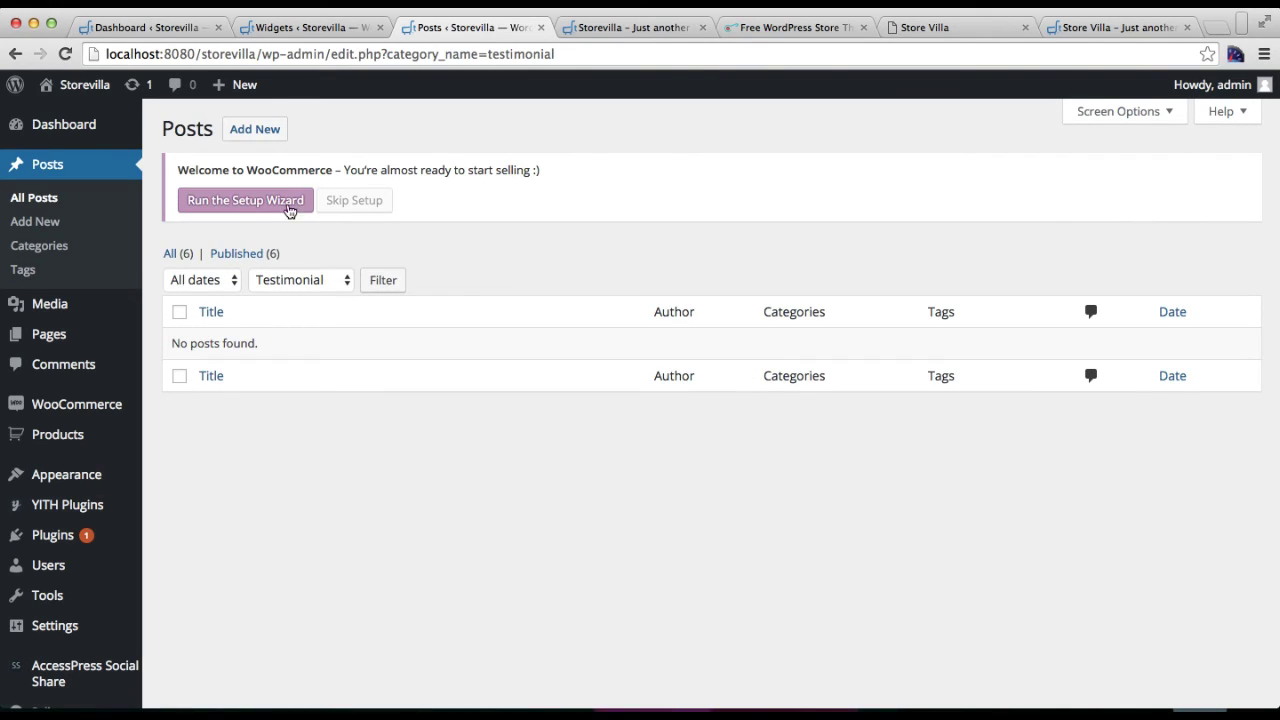
pyautogui.click(274, 135)
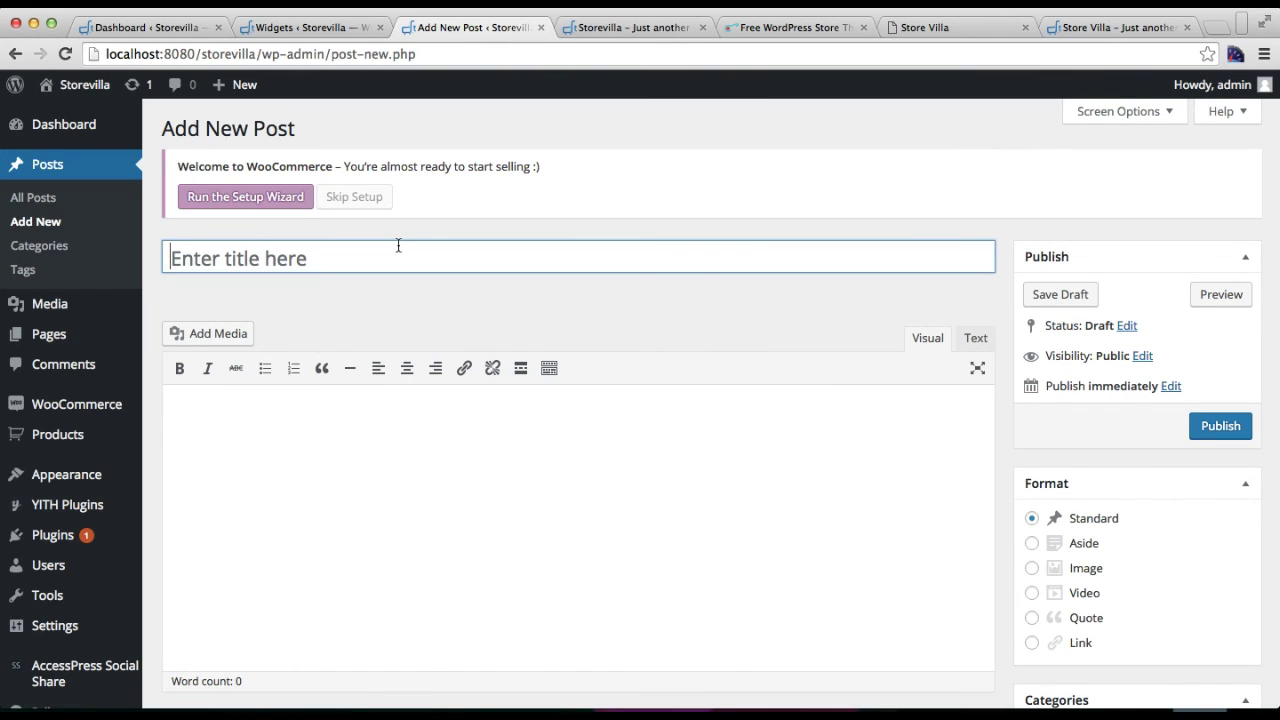
pyautogui.write('AB')
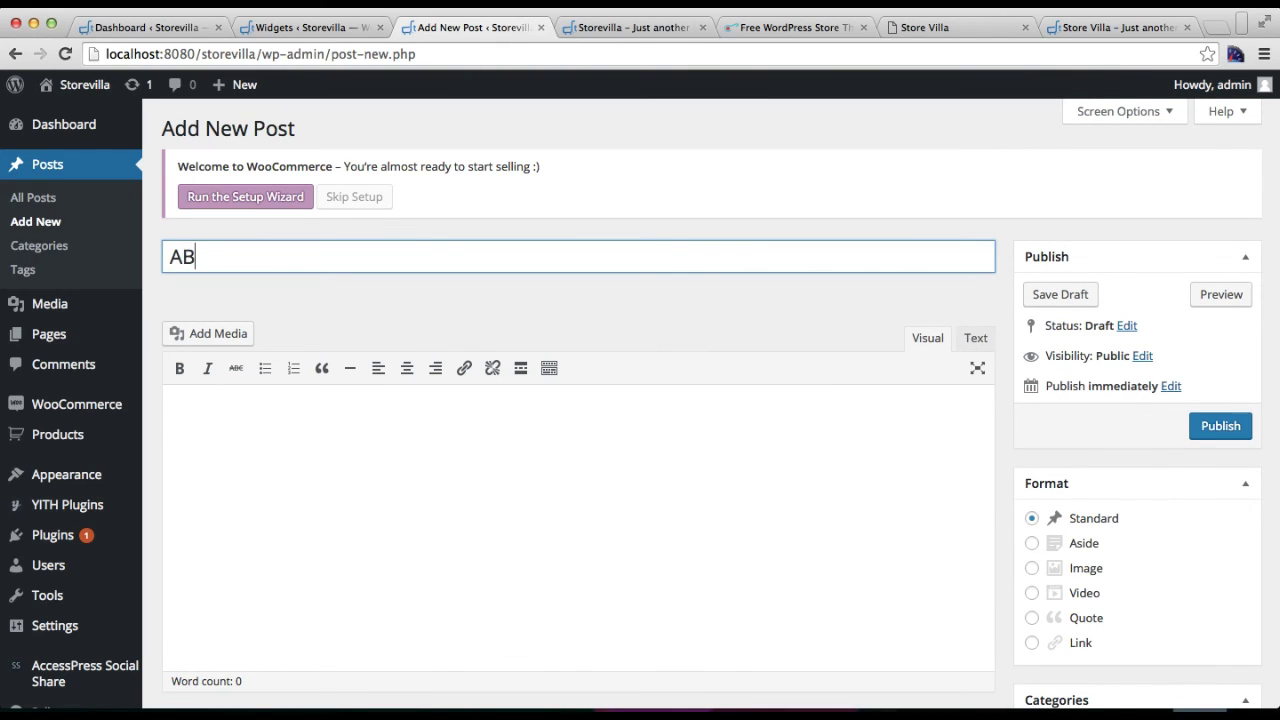
pyautogui.write('CCompanu')
pyautogui.write('any')
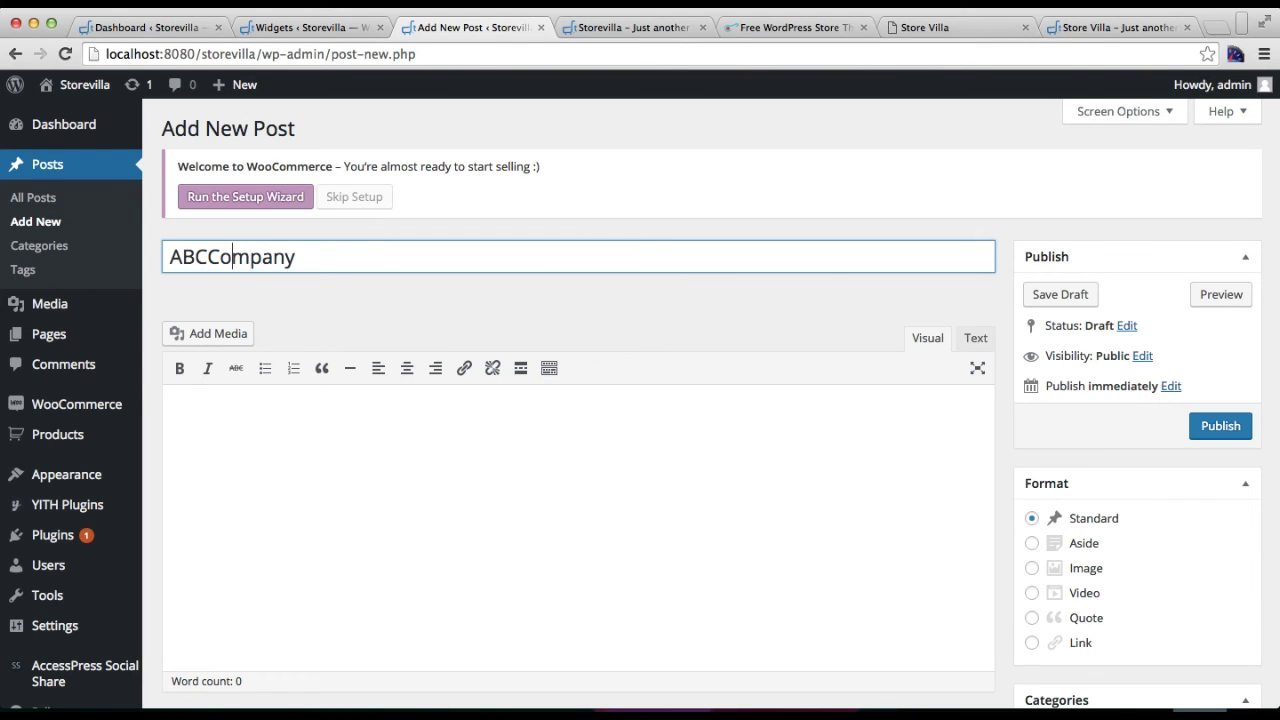
# Step: Copy the first Lorem Ipsum sentence from the untitled text document into the post body and assign the post to the Testimonial category
pyautogui.click(433, 448)
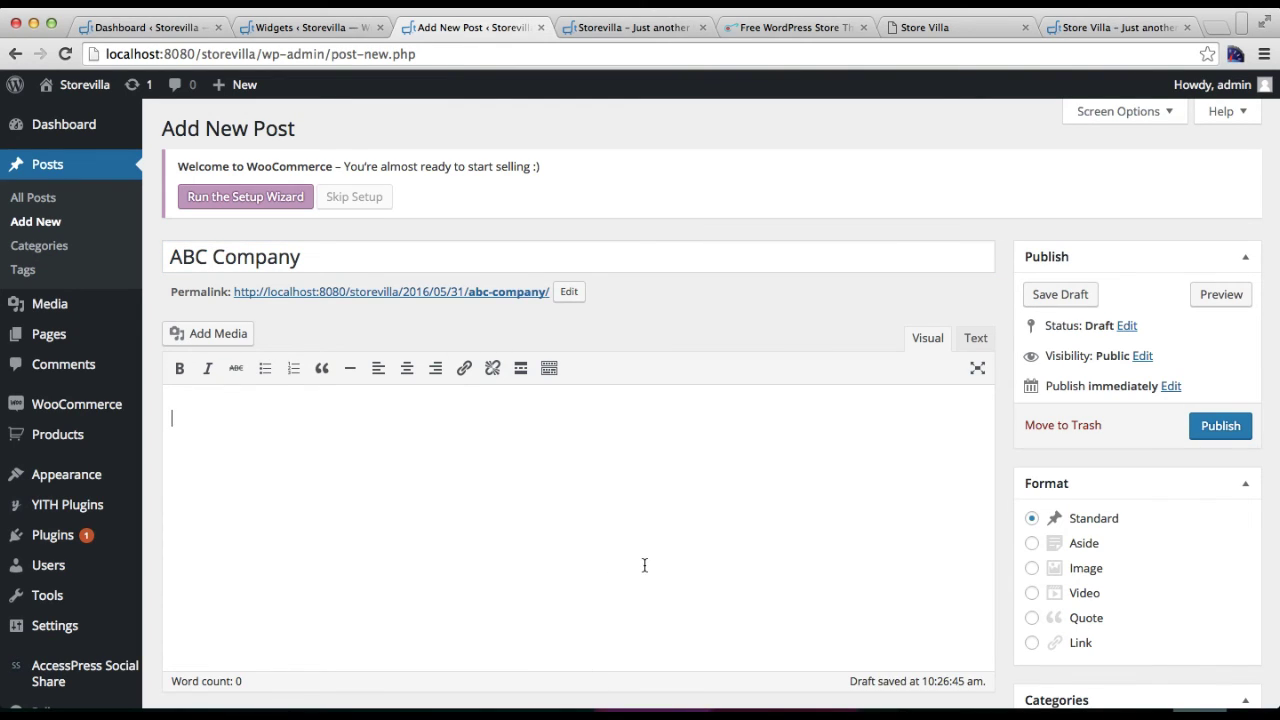
pyautogui.click(567, 713)
pyautogui.click(305, 426)
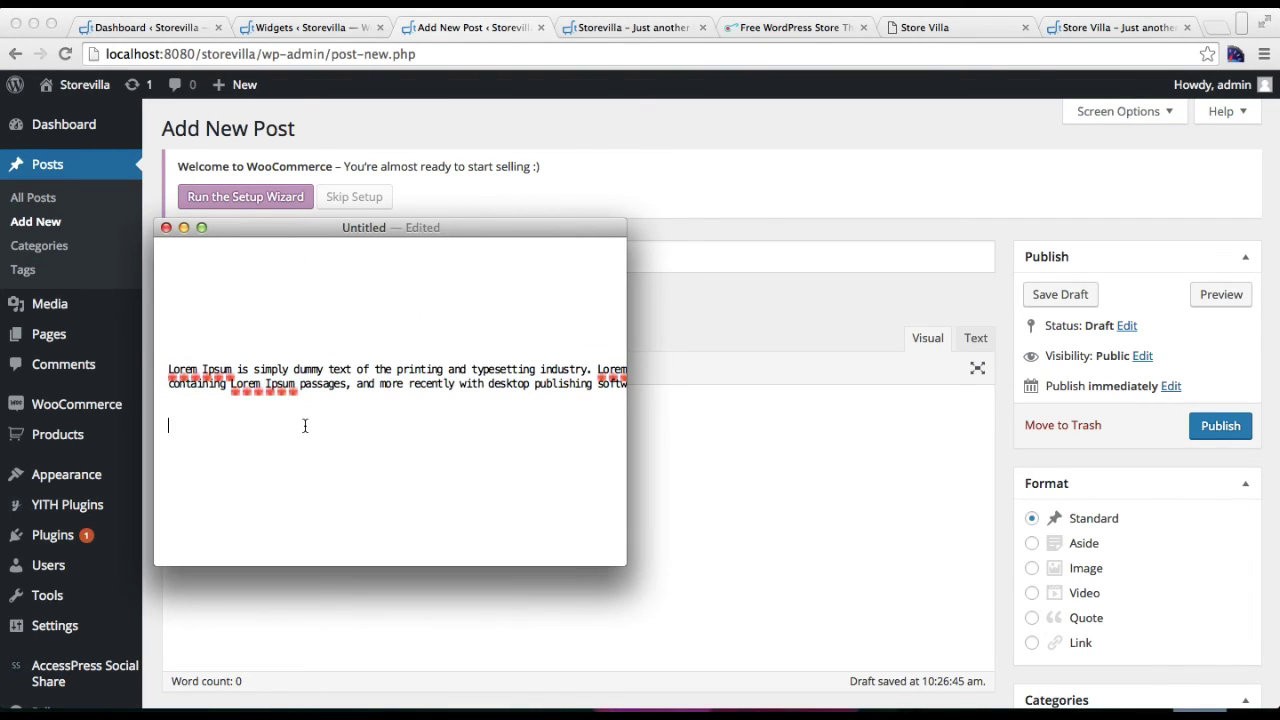
pyautogui.moveTo(168, 369); pyautogui.dragTo(597, 369)
pyautogui.press('super+c')
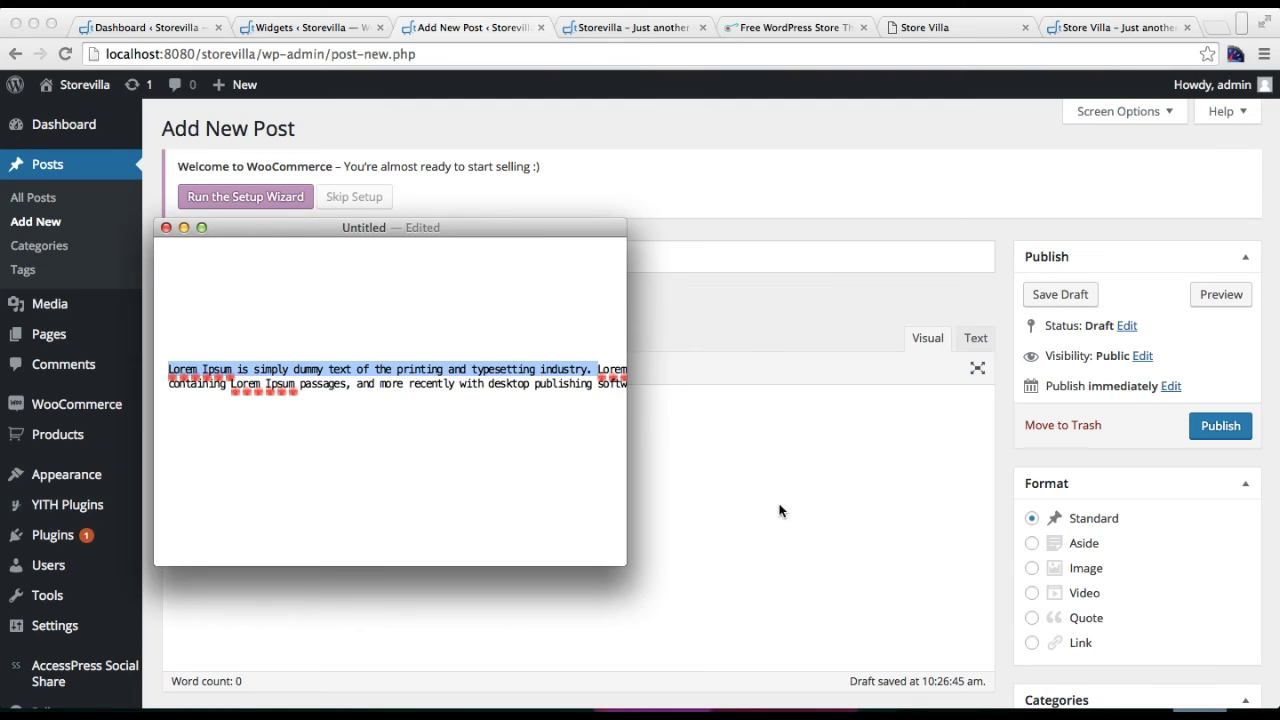
pyautogui.click(784, 505)
pyautogui.press('super+v')
pyautogui.scroll(-5, 866, 624)
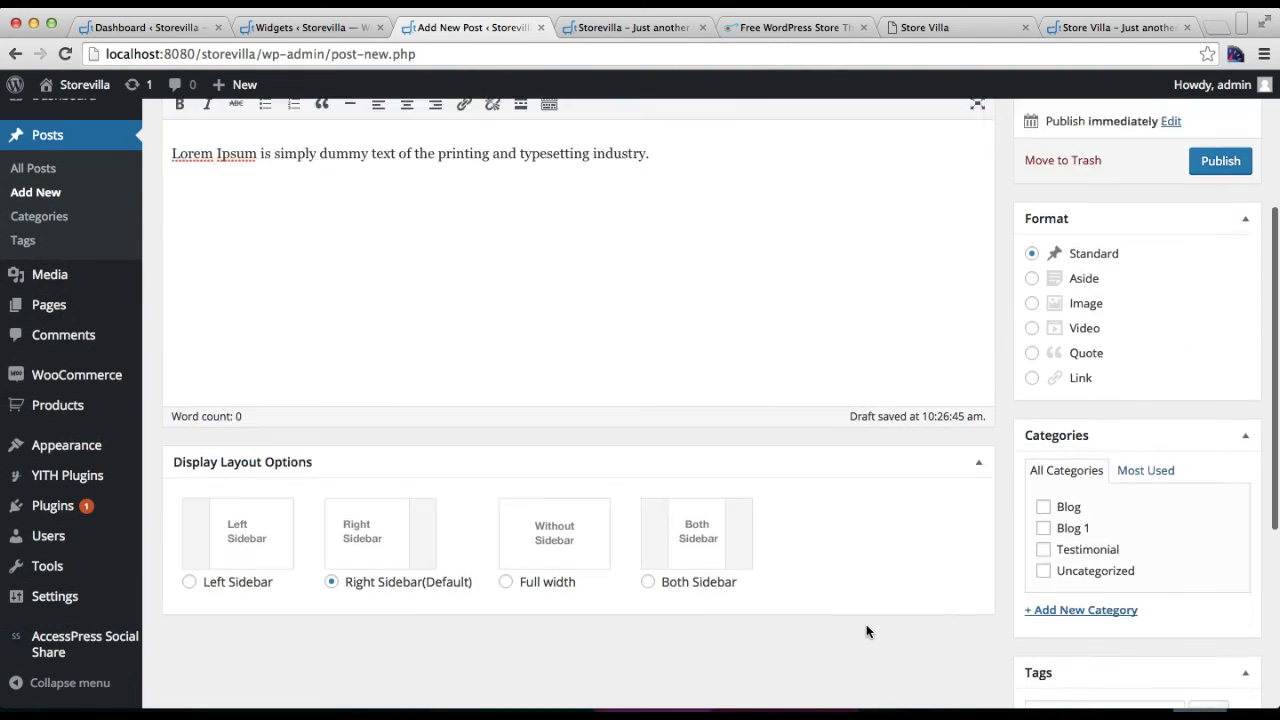
pyautogui.click(1043, 496)
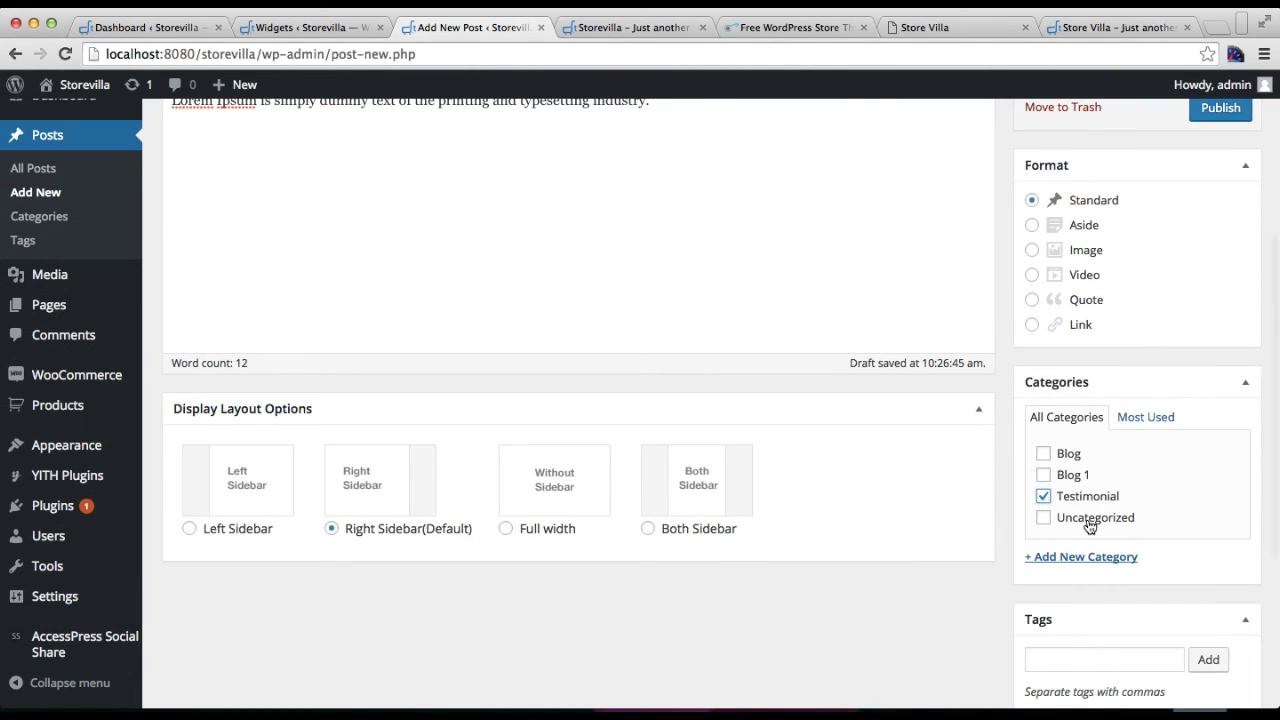
# Step: Set the portrait of the smiling long-haired woman as the post's featured image and publish the post
pyautogui.scroll(-5, 1088, 528)
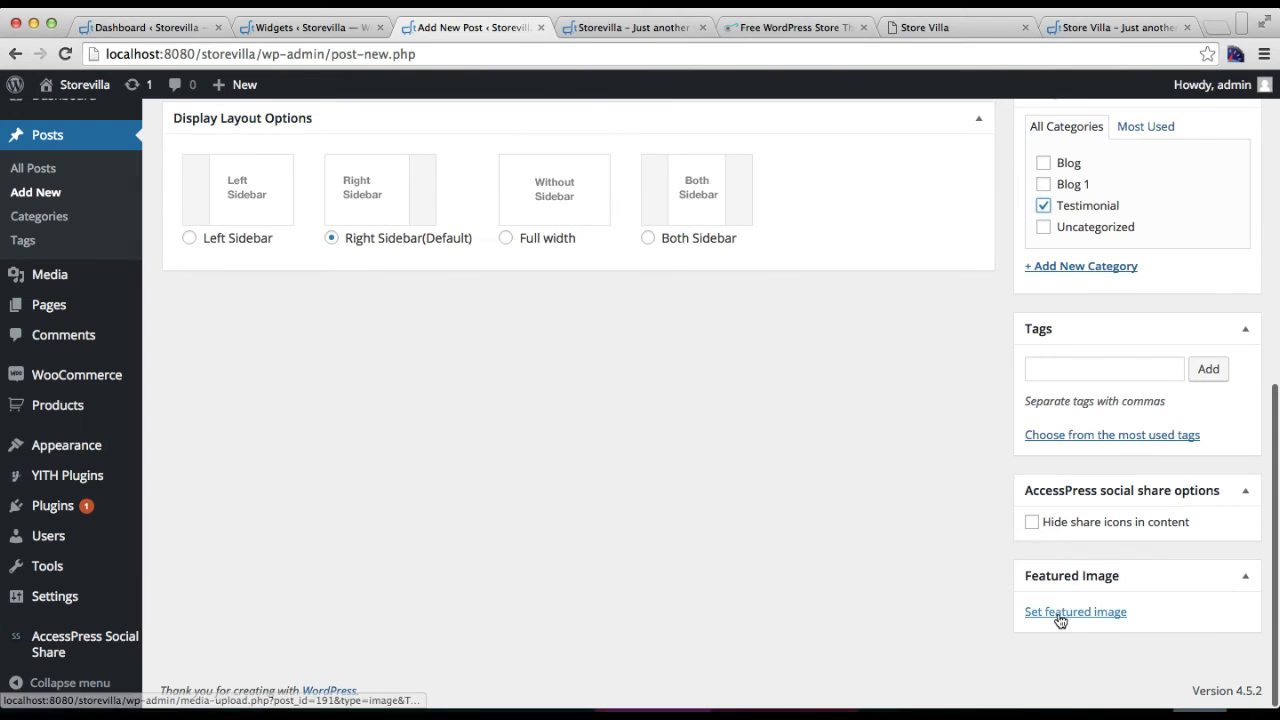
pyautogui.click(1059, 612)
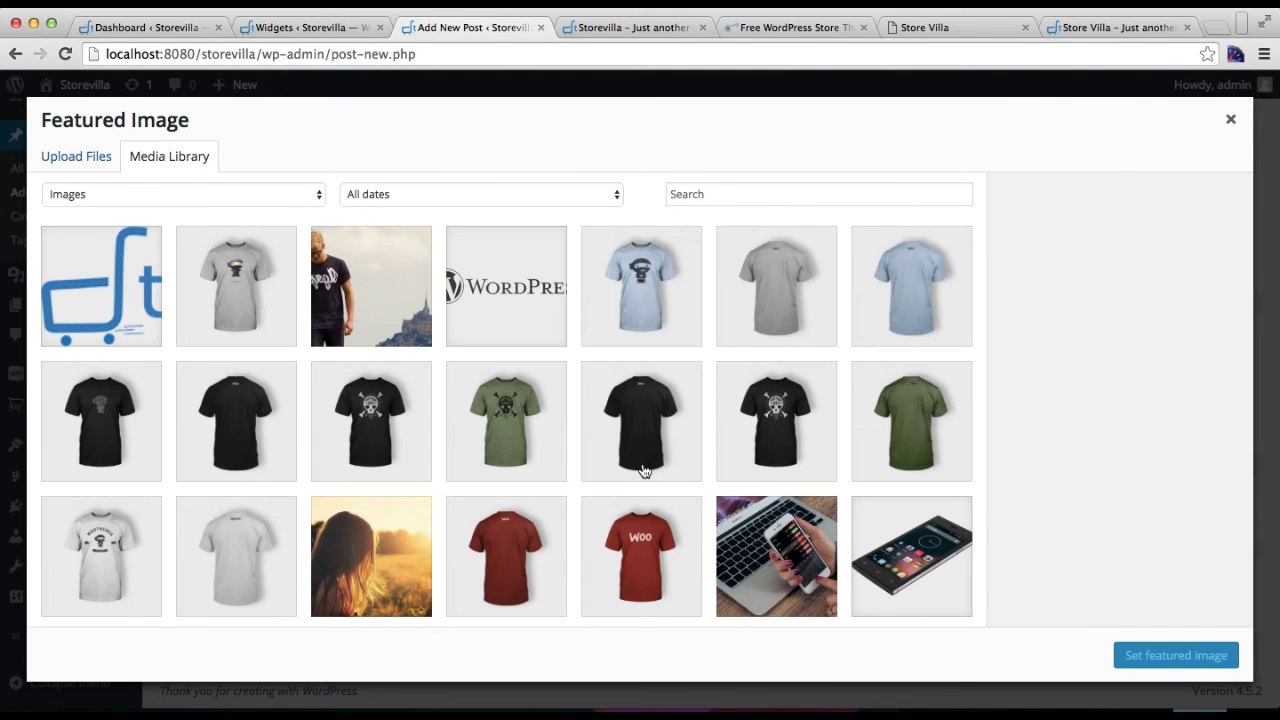
pyautogui.scroll(-5, 646, 471)
pyautogui.scroll(-10, 644, 471)
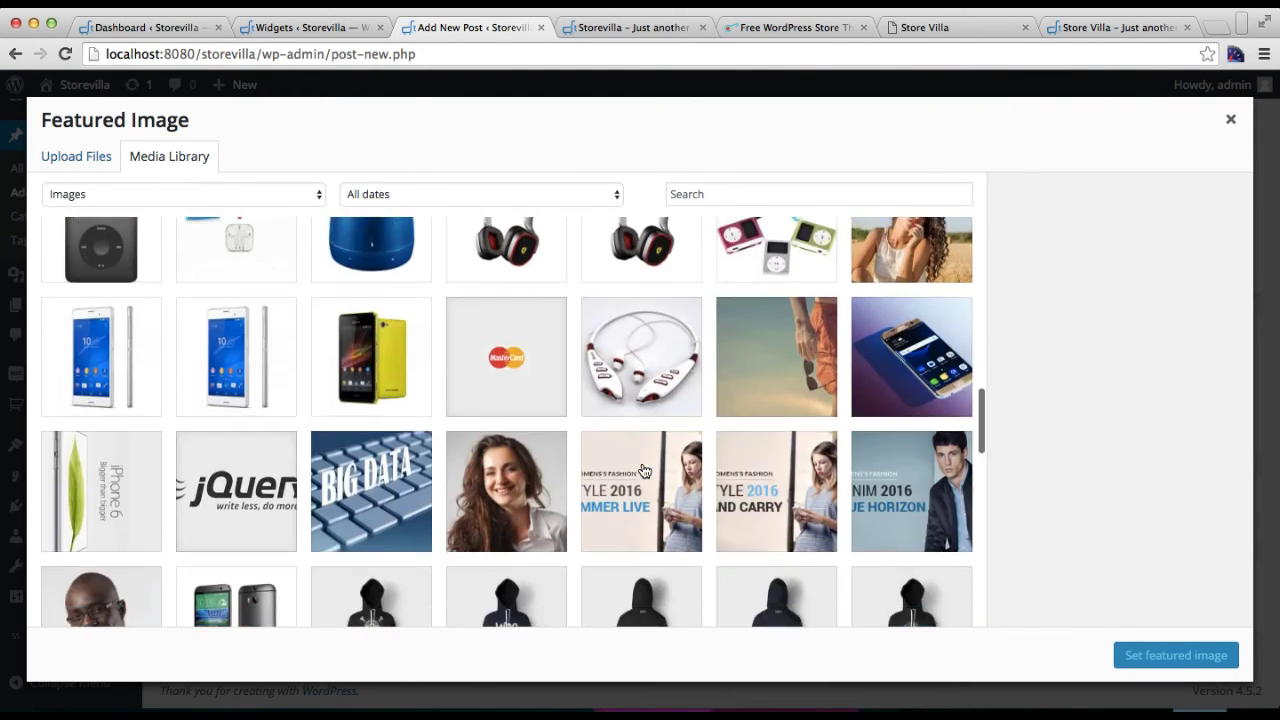
pyautogui.scroll(-3, 644, 471)
pyautogui.click(500, 260)
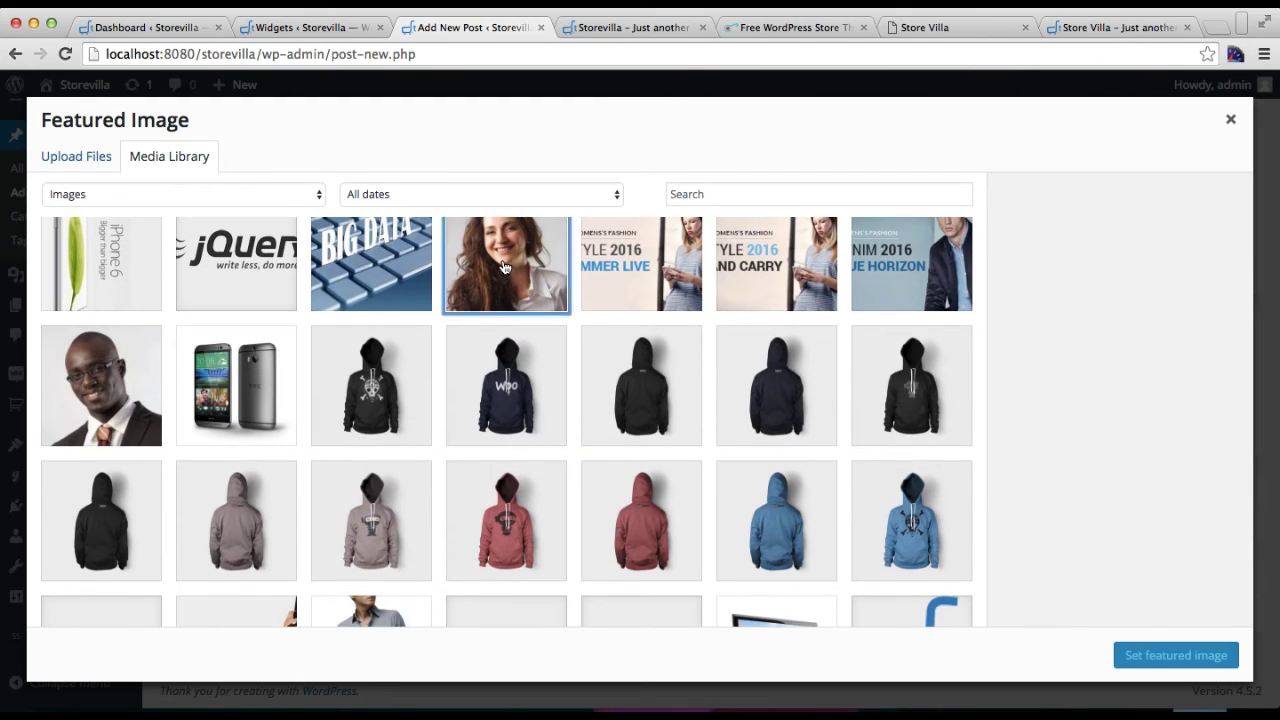
pyautogui.click(1147, 656)
pyautogui.scroll(5, 1110, 448)
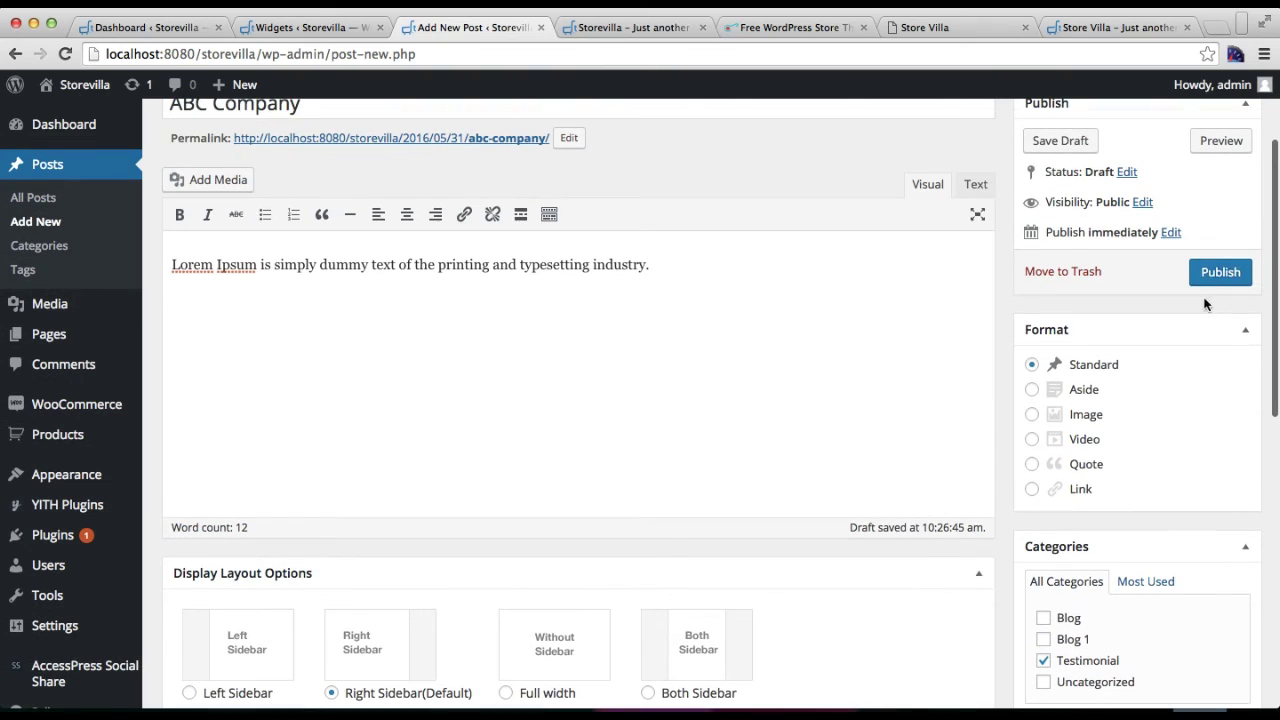
pyautogui.click(1226, 279)
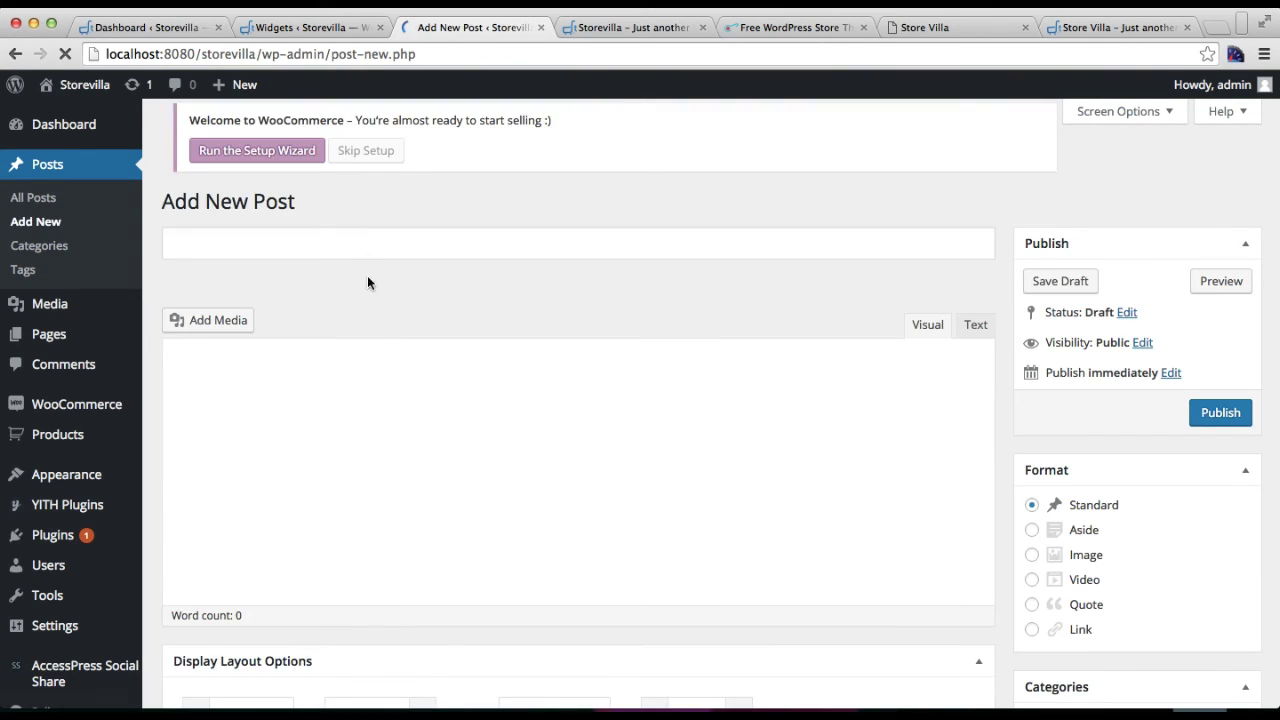
# Step: Title another new post with the client's first name and paste the copied Lorem Ipsum sentence as its body
pyautogui.click(313, 256)
pyautogui.write('Adam')
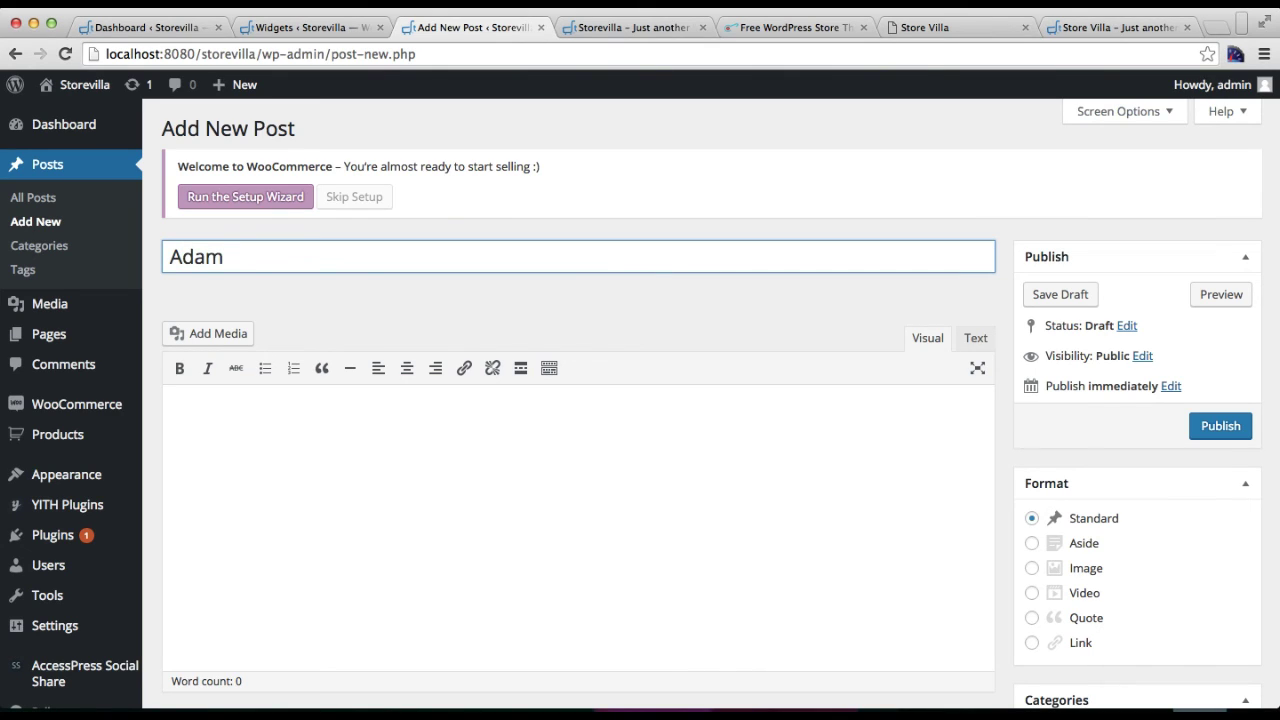
pyautogui.click(297, 471)
pyautogui.press('super+v')
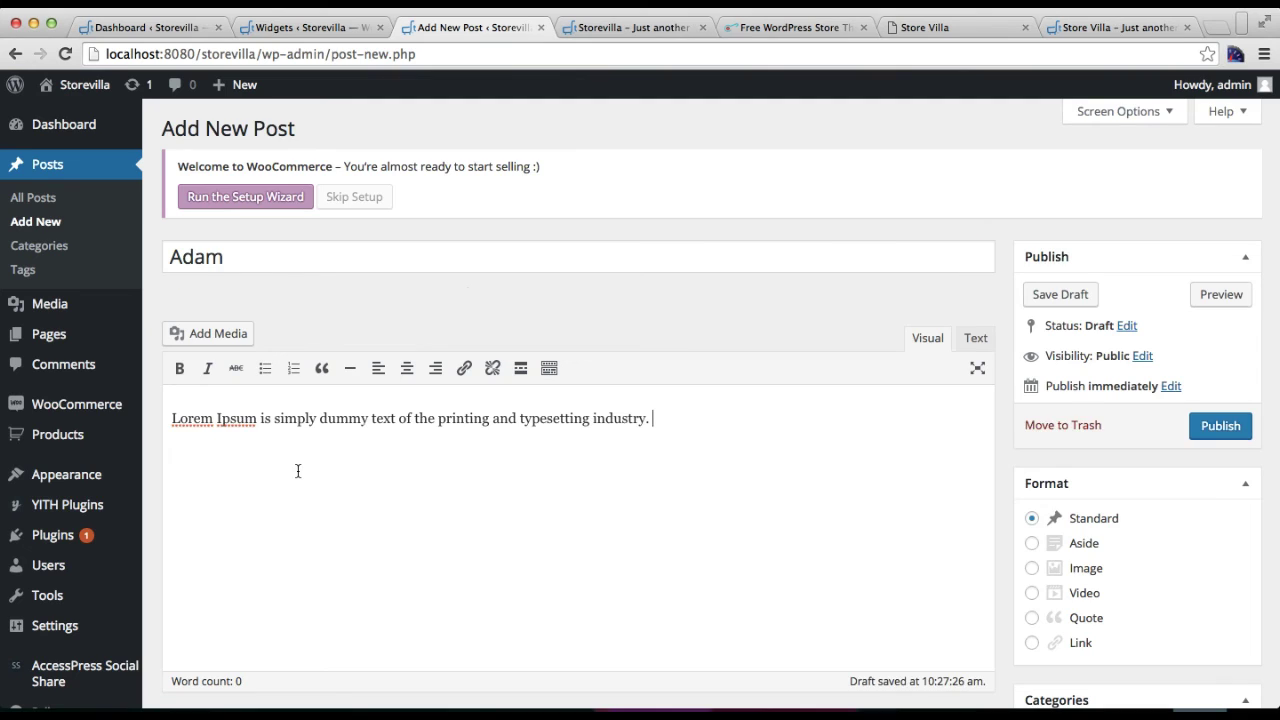
# Step: Assign the new client post to the Testimonial category
pyautogui.scroll(-5, 537, 488)
pyautogui.click(1058, 340)
pyautogui.scroll(-2, 1093, 480)
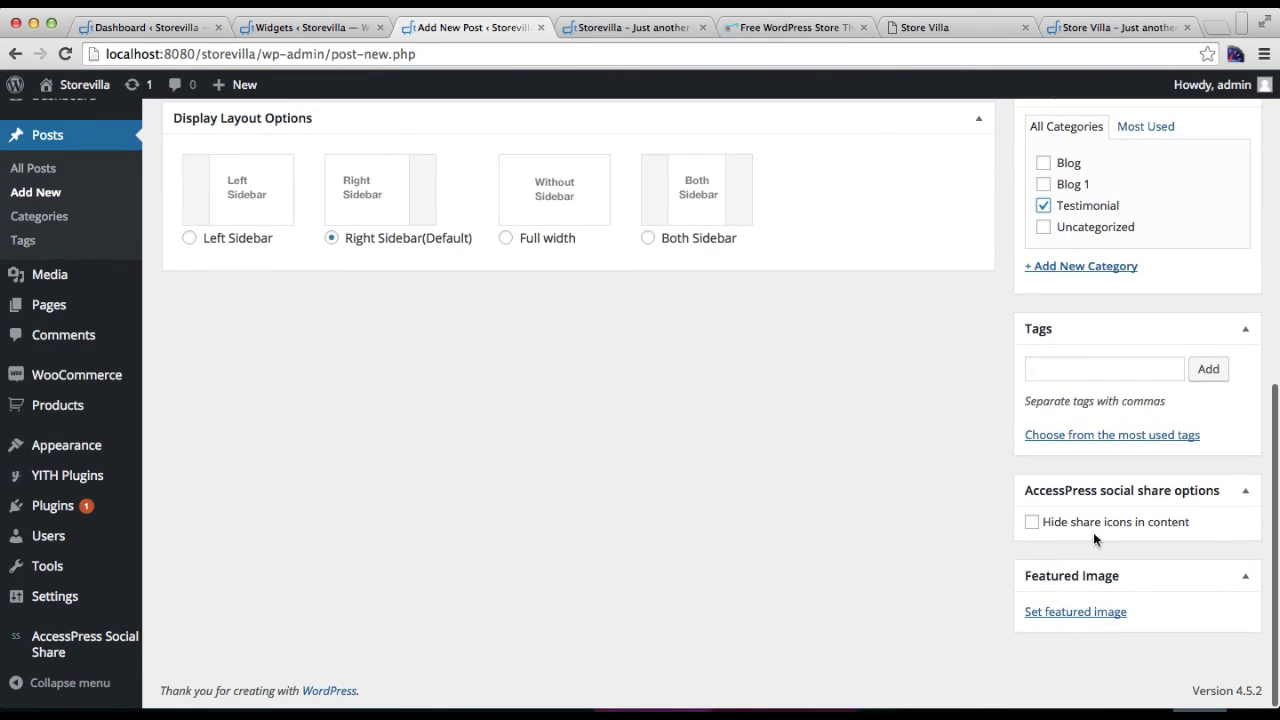
# Step: Set the portrait of the smiling man with glasses and suit as the post's featured image and publish the post
pyautogui.click(1050, 612)
pyautogui.scroll(-5, 535, 455)
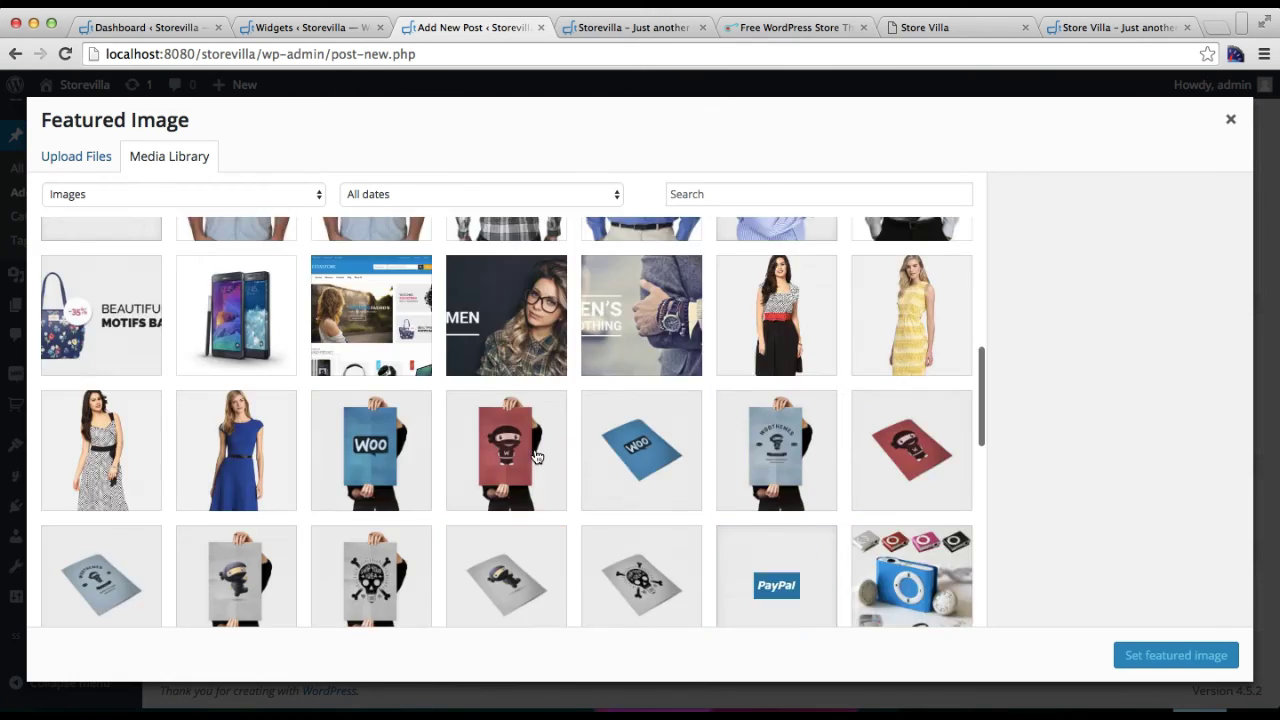
pyautogui.scroll(-10, 535, 455)
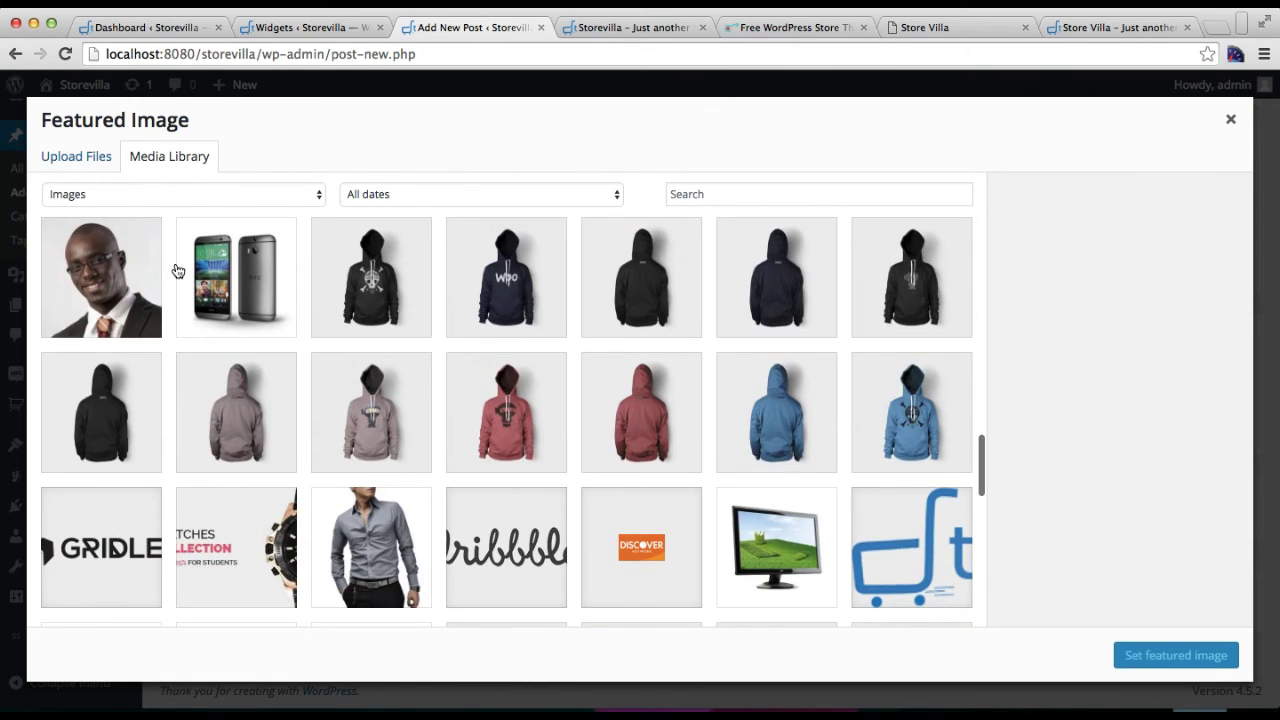
pyautogui.click(134, 281)
pyautogui.click(1187, 655)
pyautogui.scroll(10, 1072, 362)
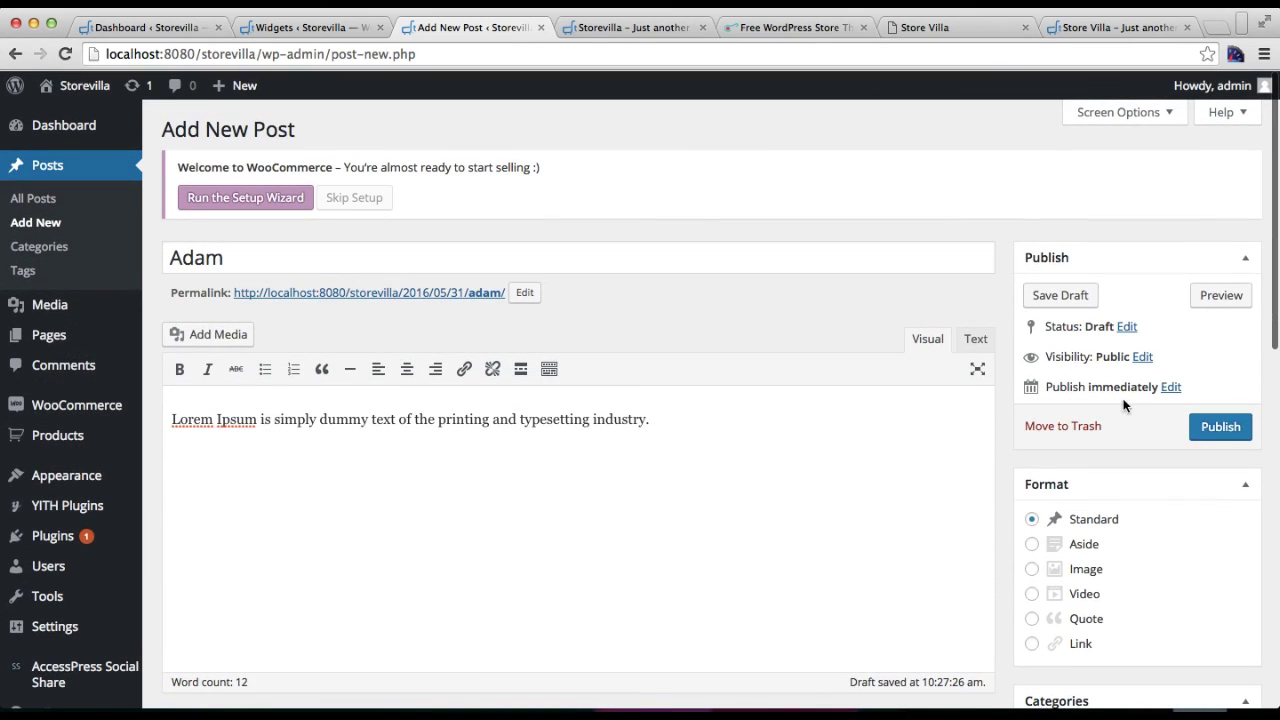
pyautogui.click(1214, 428)
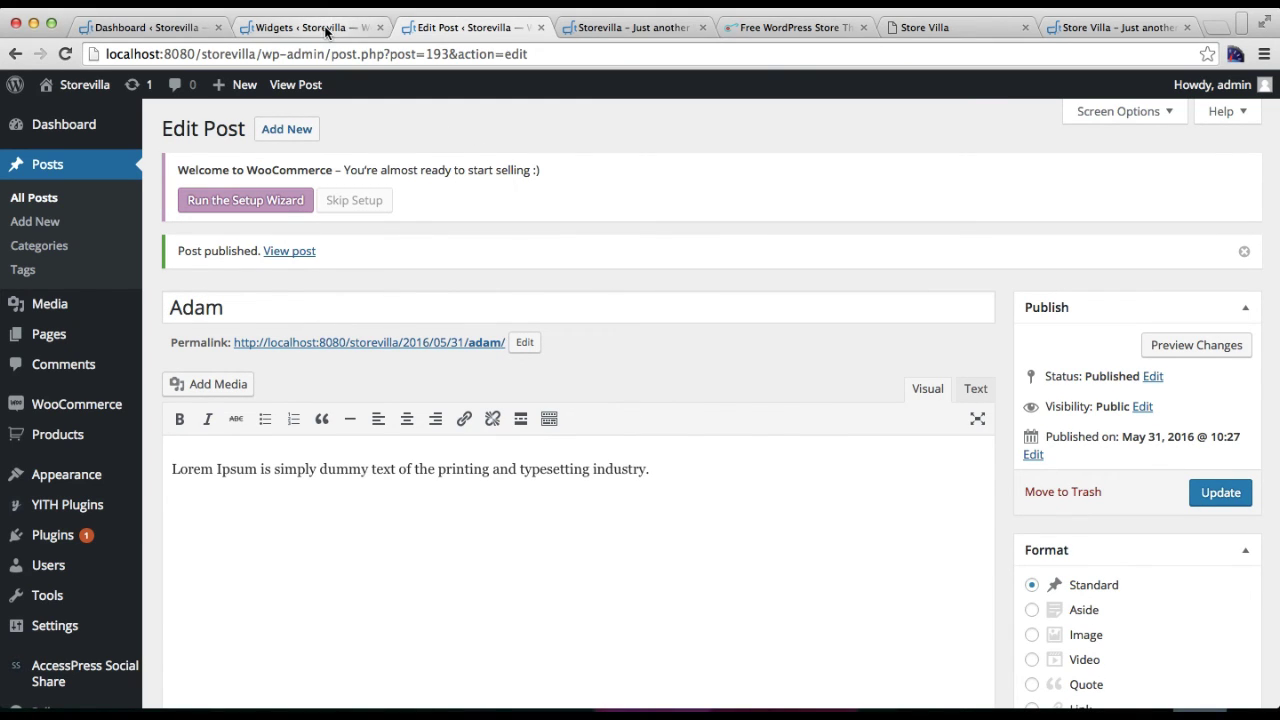
# Step: Reload the Widgets page, select the Testimonial category in the Main Block area's SV: Testimonial Widget Section, and save the widget
pyautogui.click(285, 28)
pyautogui.click(447, 61)
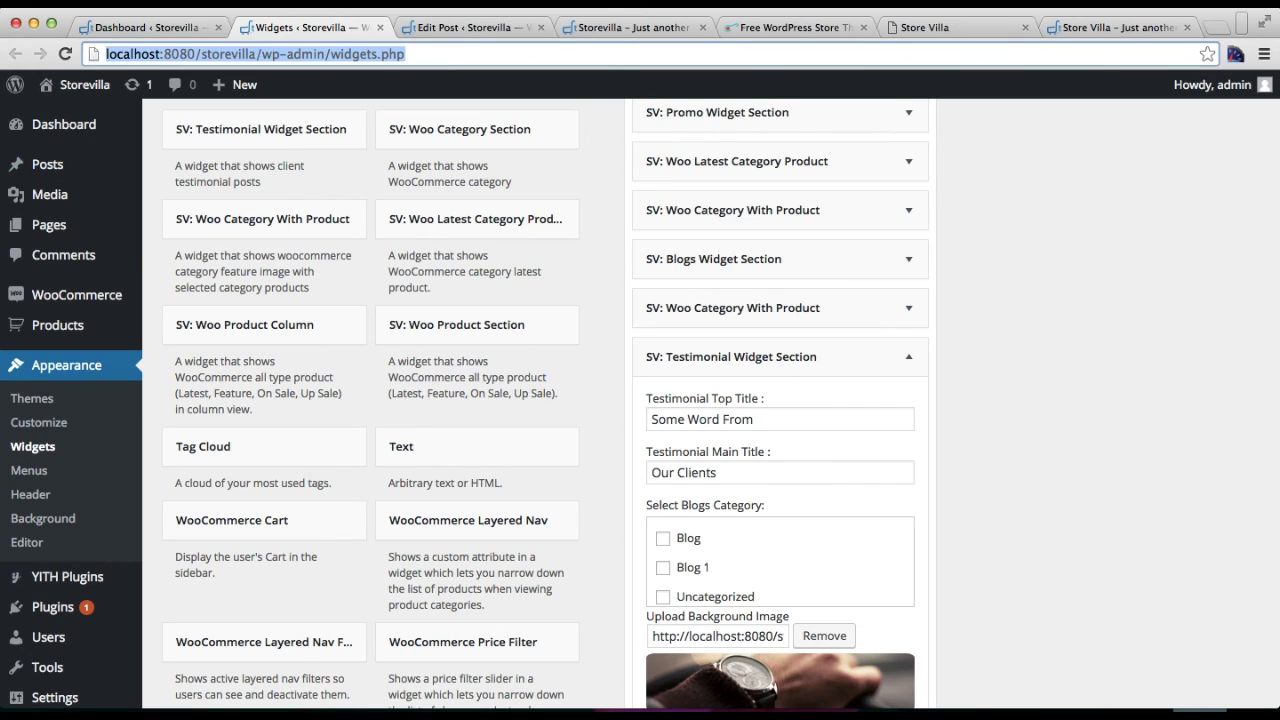
pyautogui.press('Return')
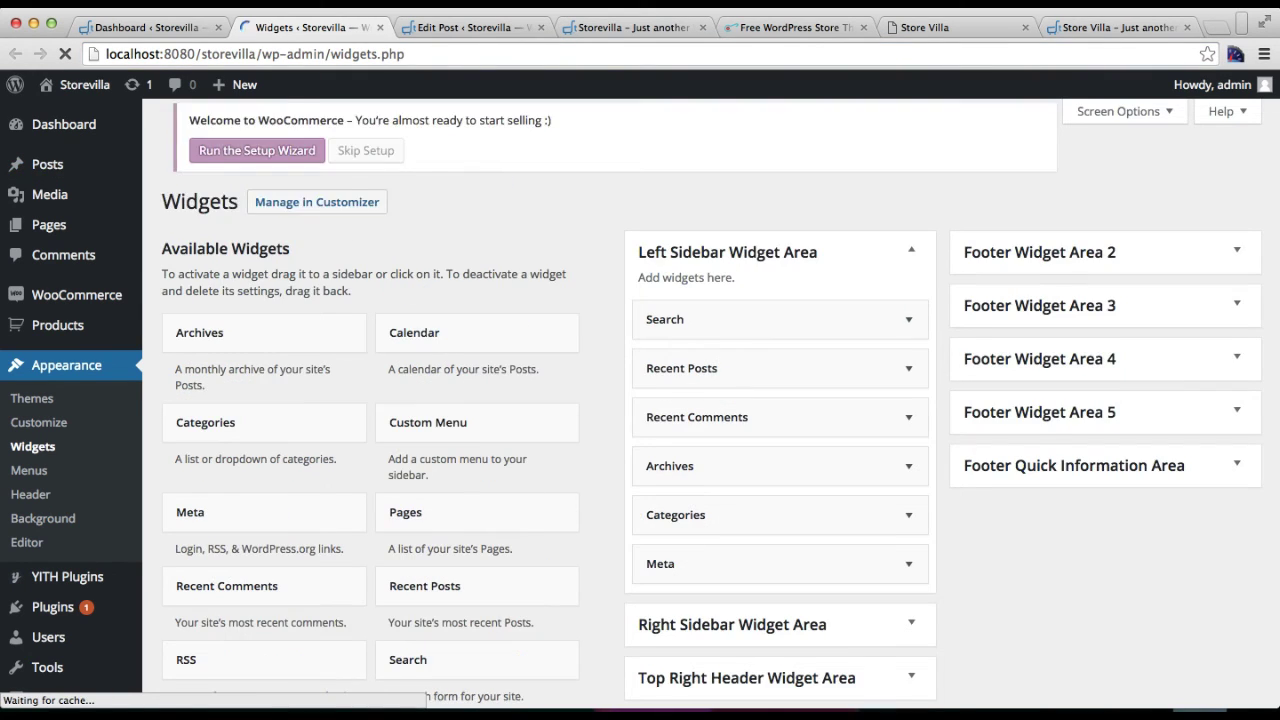
pyautogui.scroll(-5, 865, 516)
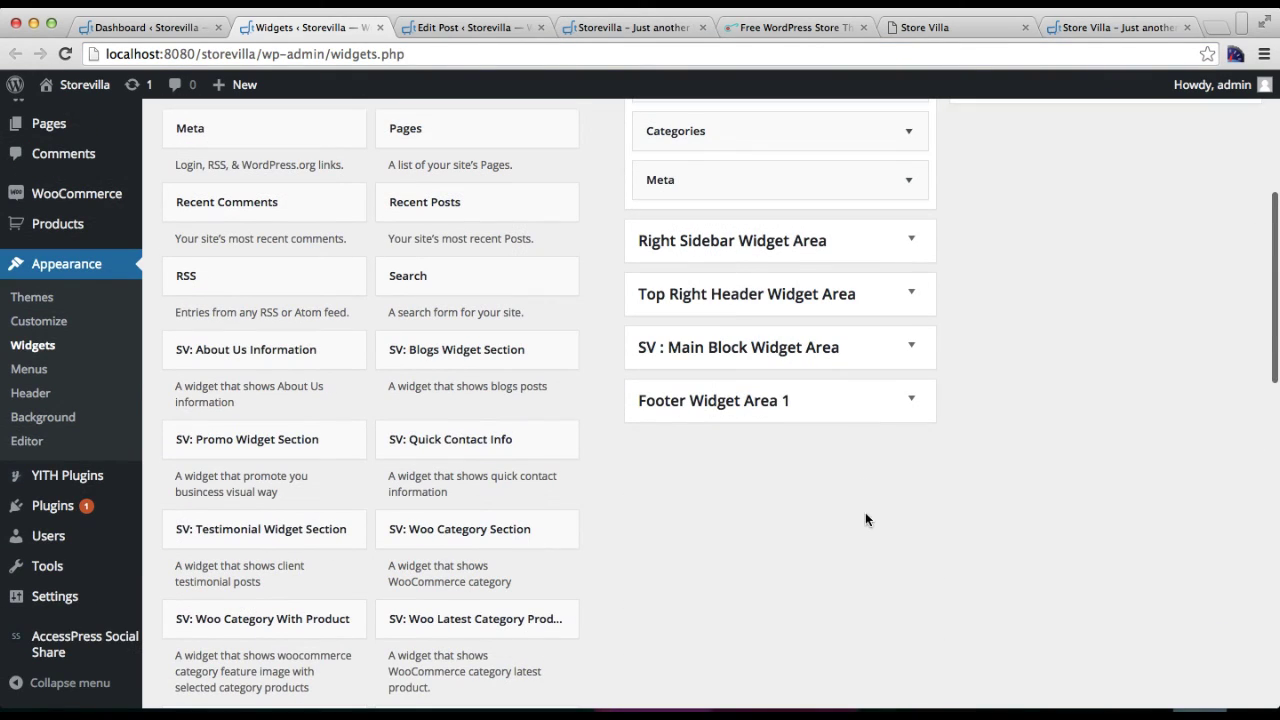
pyautogui.click(900, 346)
pyautogui.scroll(-4, 860, 430)
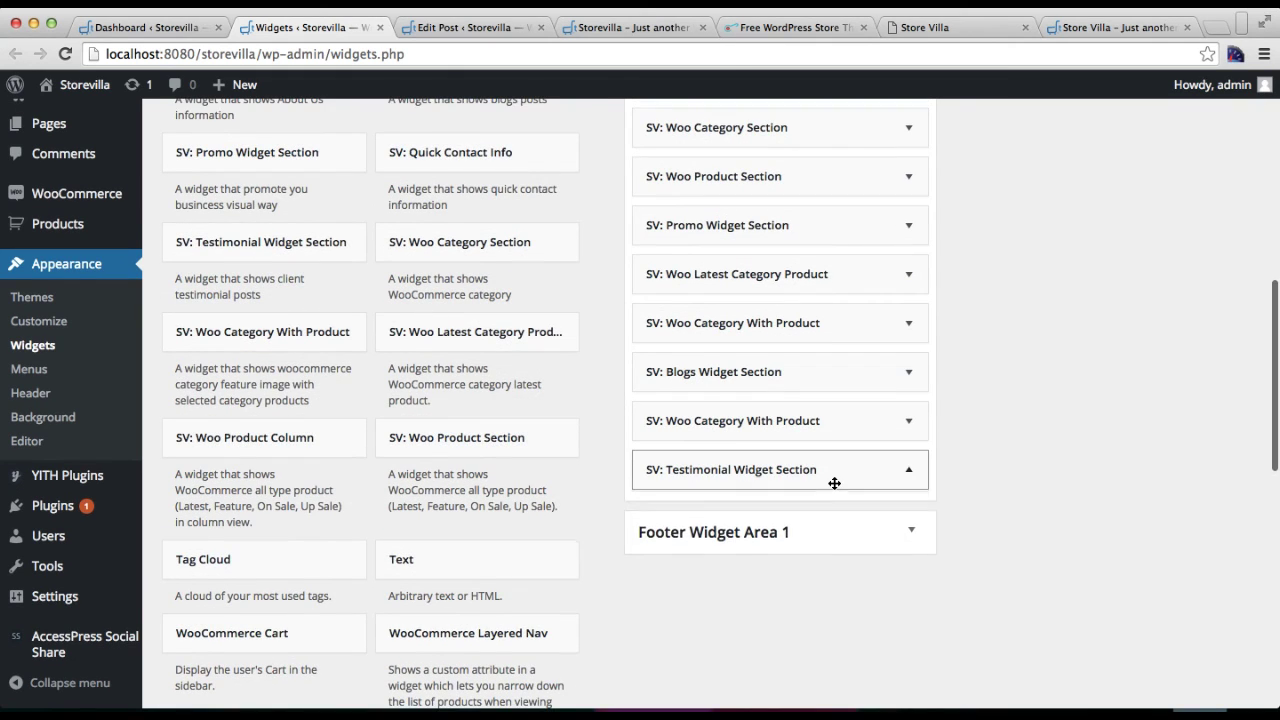
pyautogui.click(834, 483)
pyautogui.scroll(-3, 845, 530)
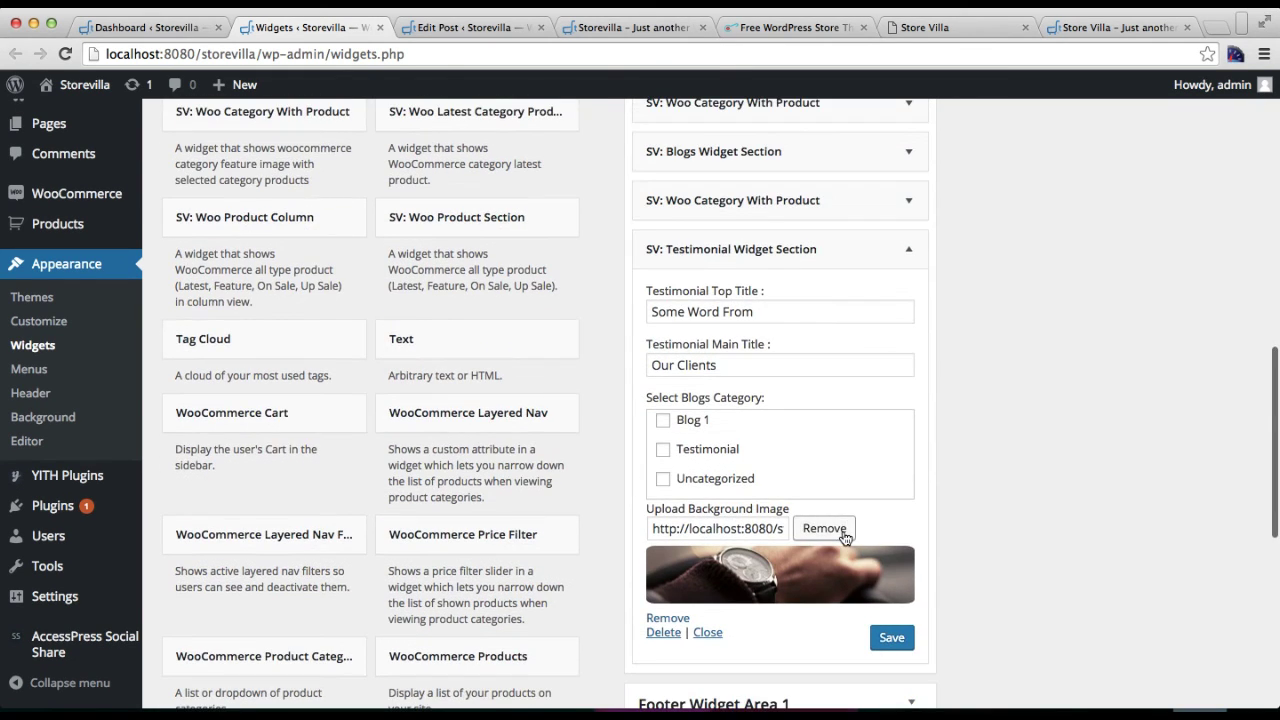
pyautogui.click(663, 451)
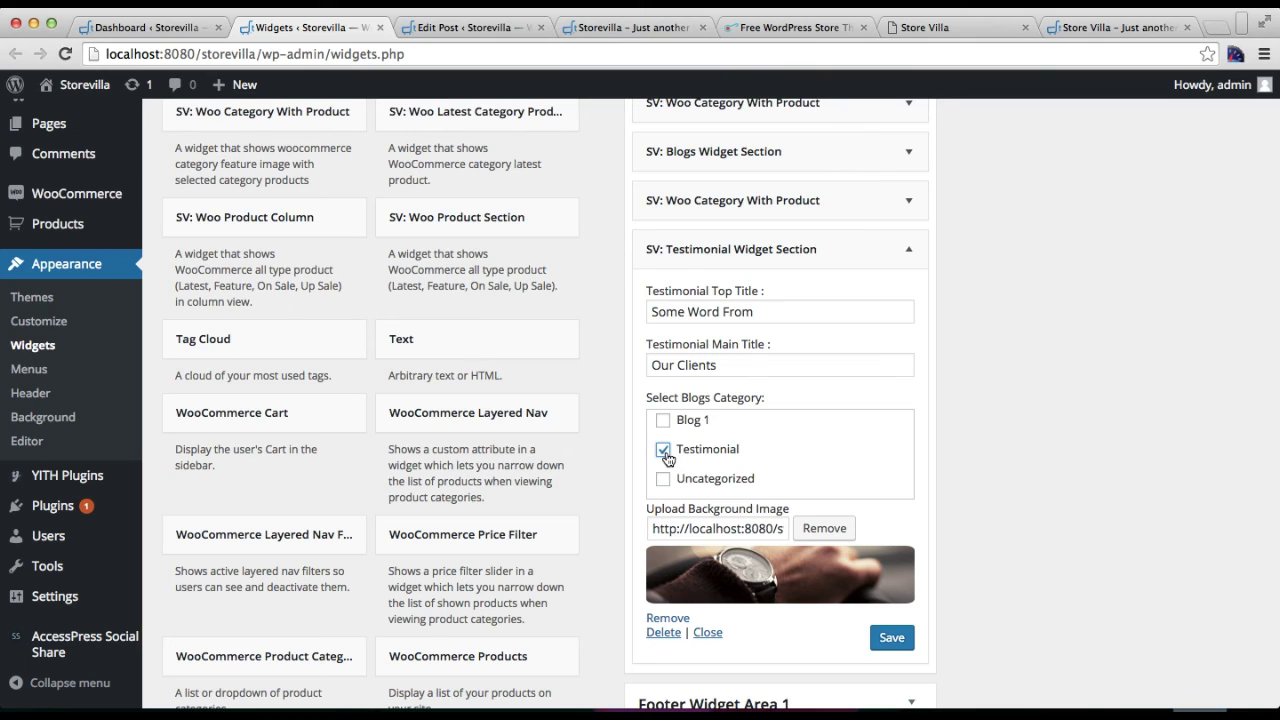
pyautogui.click(889, 638)
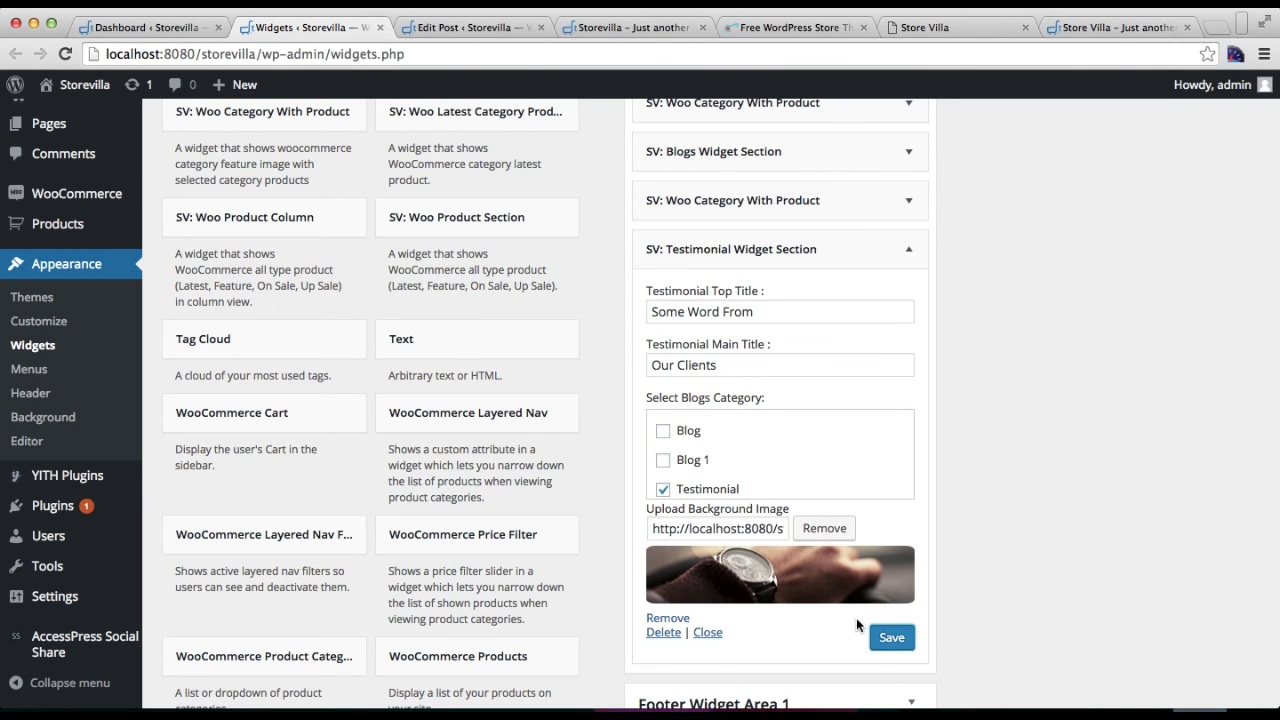
# Step: Reload the Storevilla homepage and examine the Our Clients testimonial slider near the end of the page
pyautogui.click(610, 27)
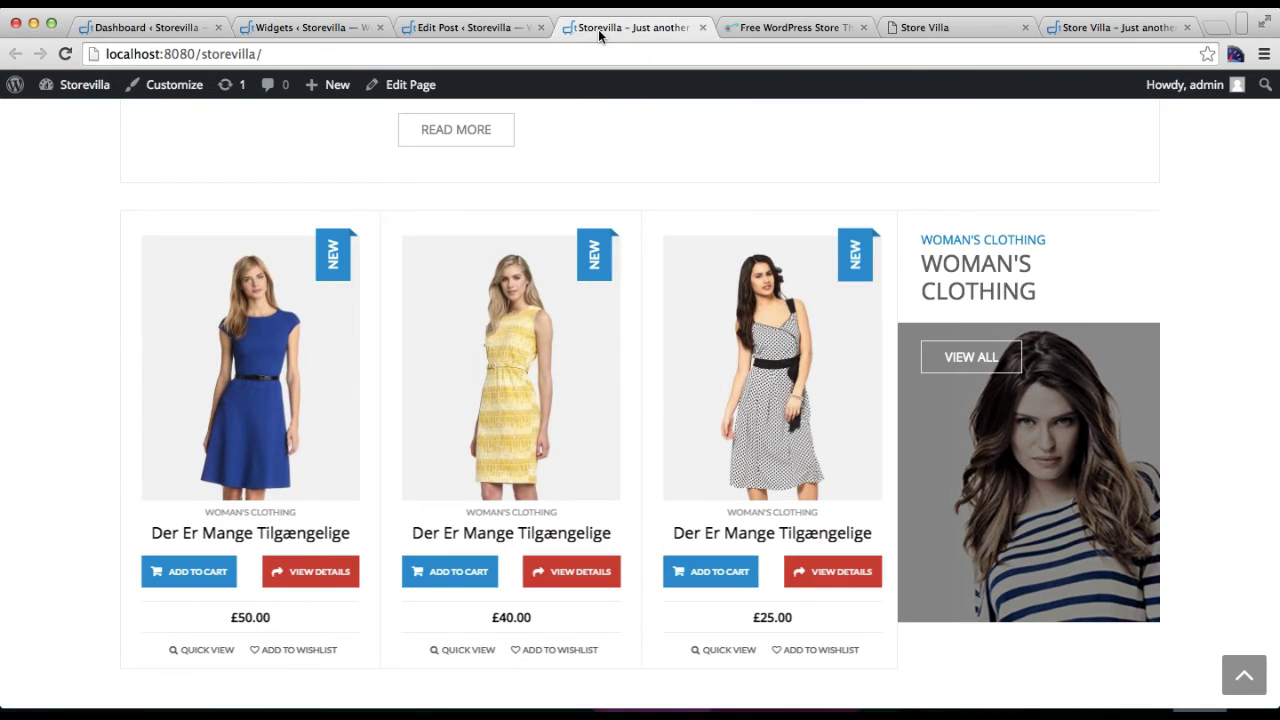
pyautogui.click(594, 57)
pyautogui.press('Return')
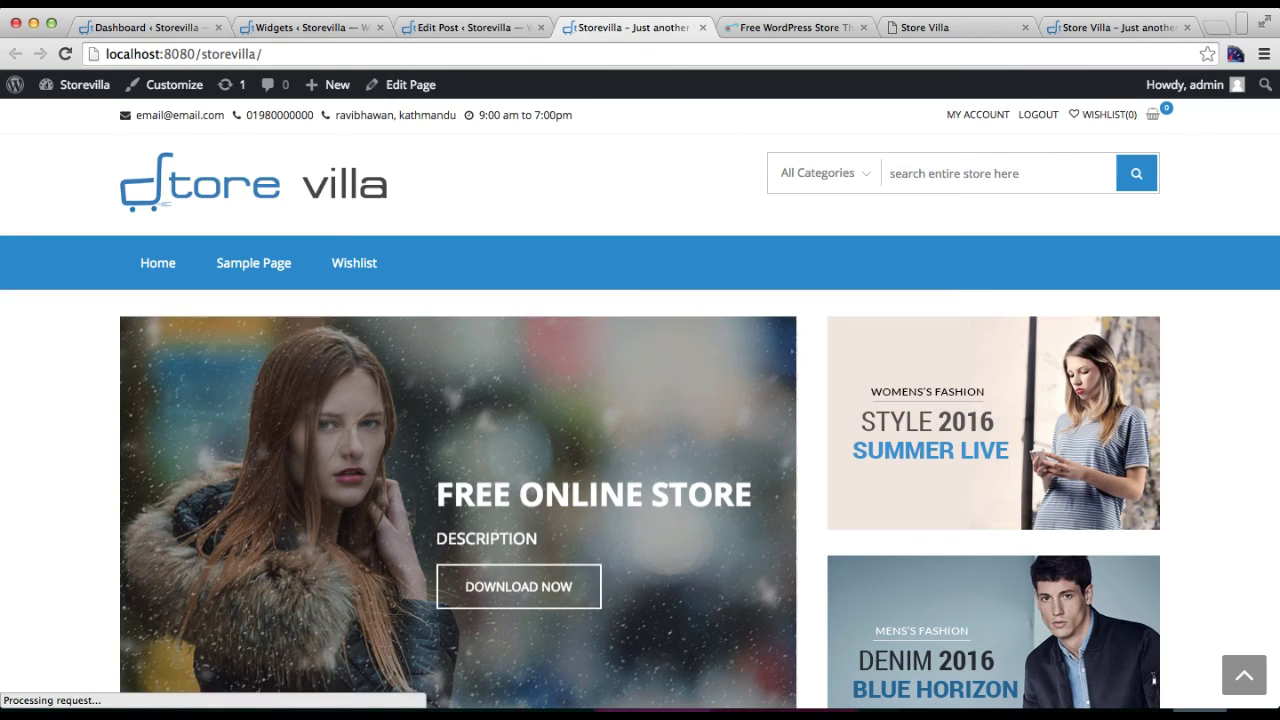
pyautogui.scroll(-20, 606, 494)
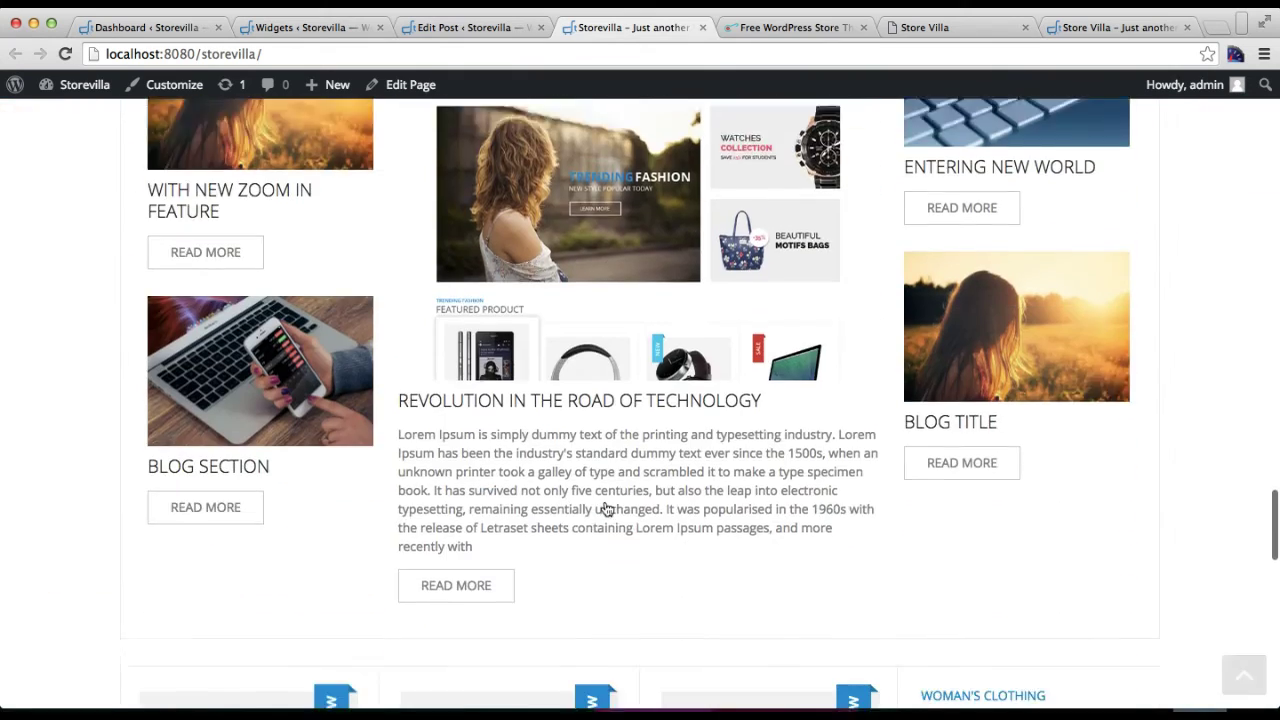
pyautogui.scroll(5, 604, 507)
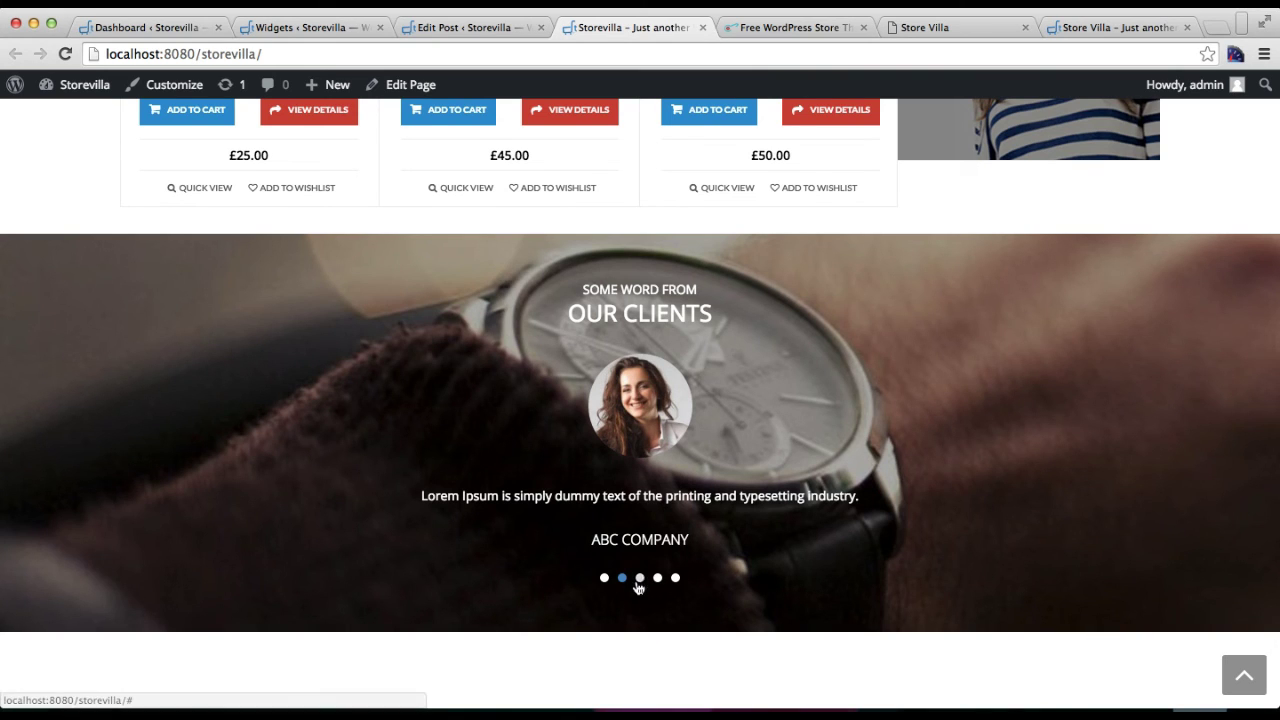
pyautogui.scroll(-4, 694, 460)
# Step: Review the finished homepage sections, from the product category blocks up to the slider, Latest Products and New Products
pyautogui.scroll(8, 694, 460)
pyautogui.scroll(10, 695, 464)
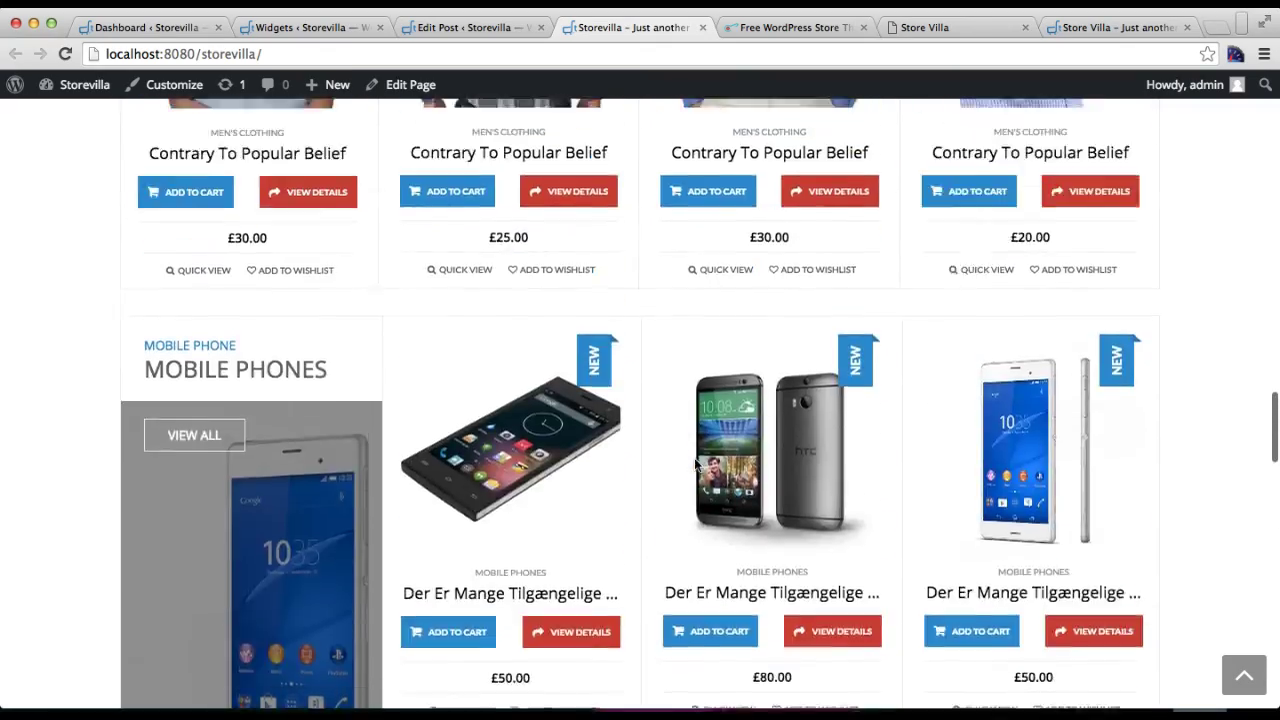
pyautogui.scroll(12, 695, 460)
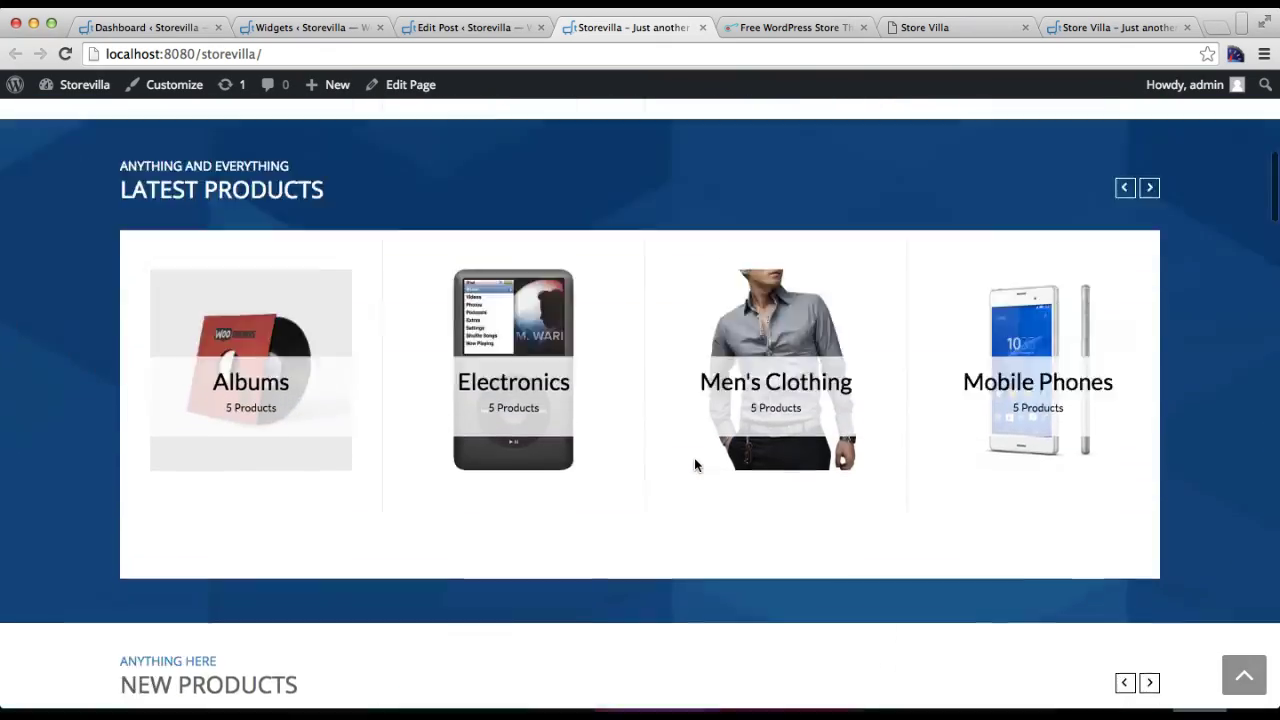
pyautogui.scroll(-4, 695, 459)
pyautogui.scroll(-3, 695, 459)
pyautogui.scroll(2, 692, 458)
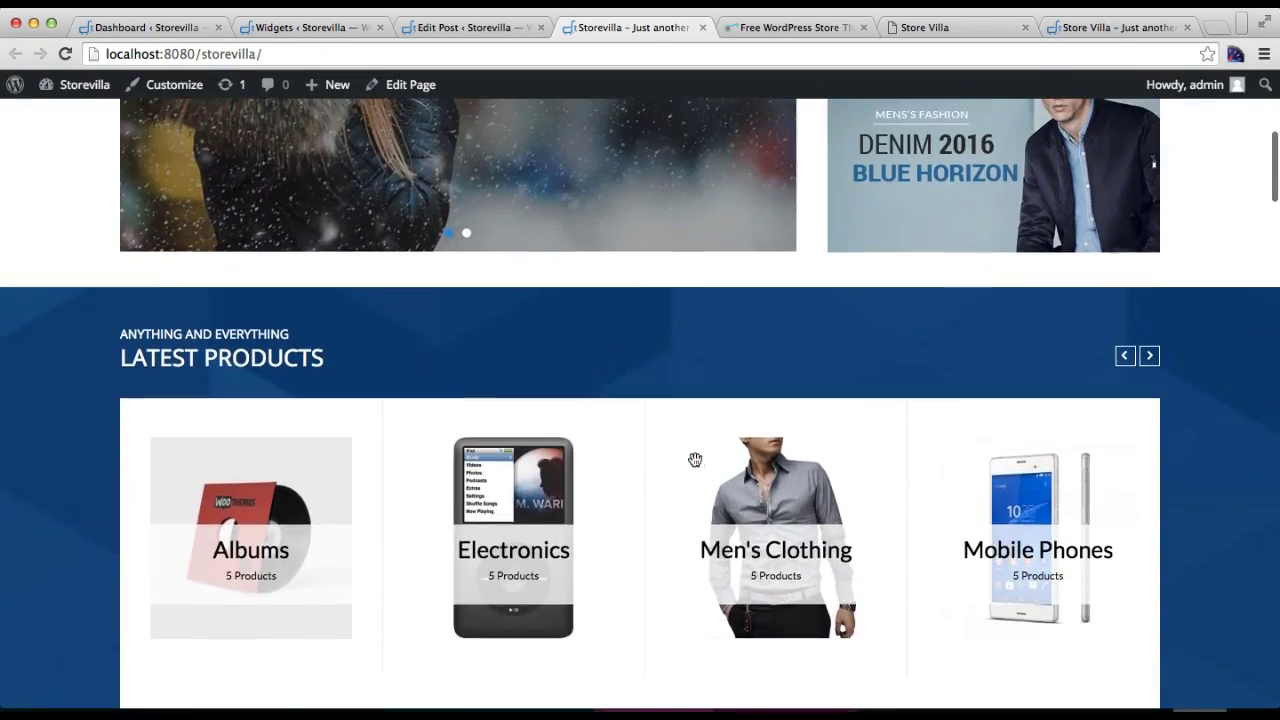
pyautogui.scroll(-3, 692, 458)
pyautogui.scroll(3, 694, 461)
pyautogui.scroll(-3, 696, 464)
pyautogui.scroll(-3, 697, 467)
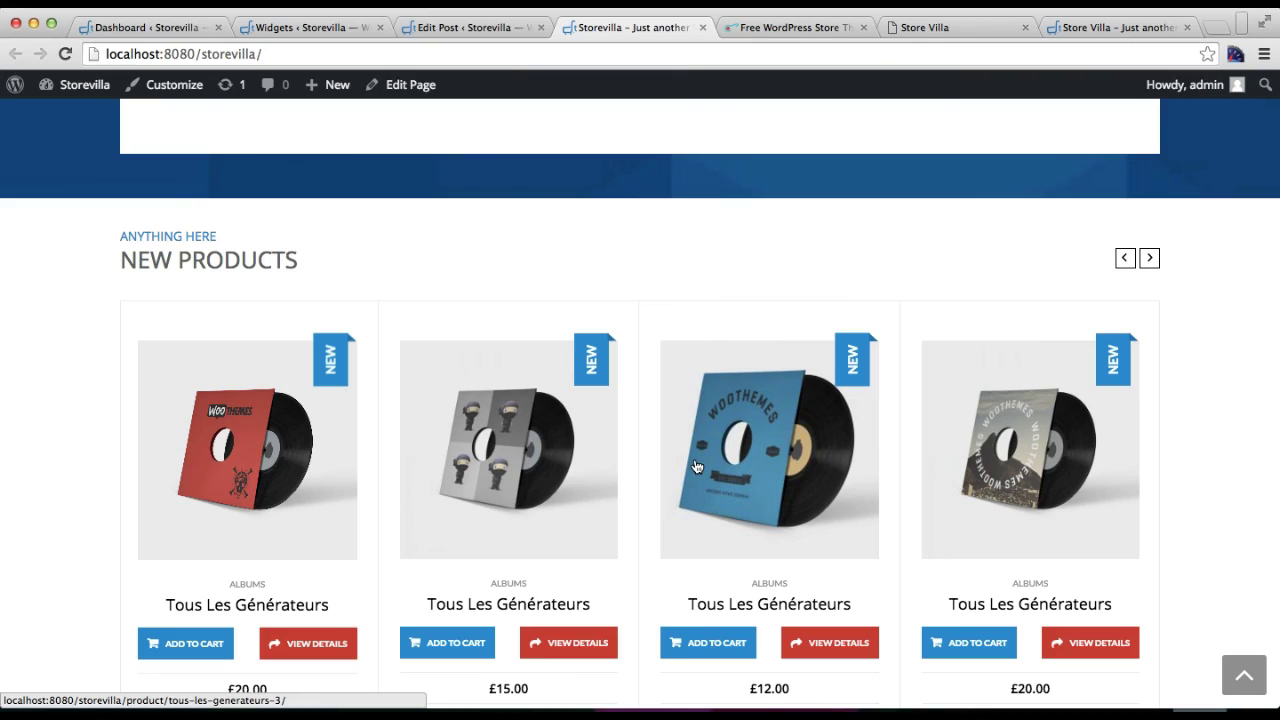
# Step: Look through the Free WordPress Store Theme – Storevilla page for its footer and online support features, dismissing the Bloger pop-up ad
pyautogui.click(771, 33)
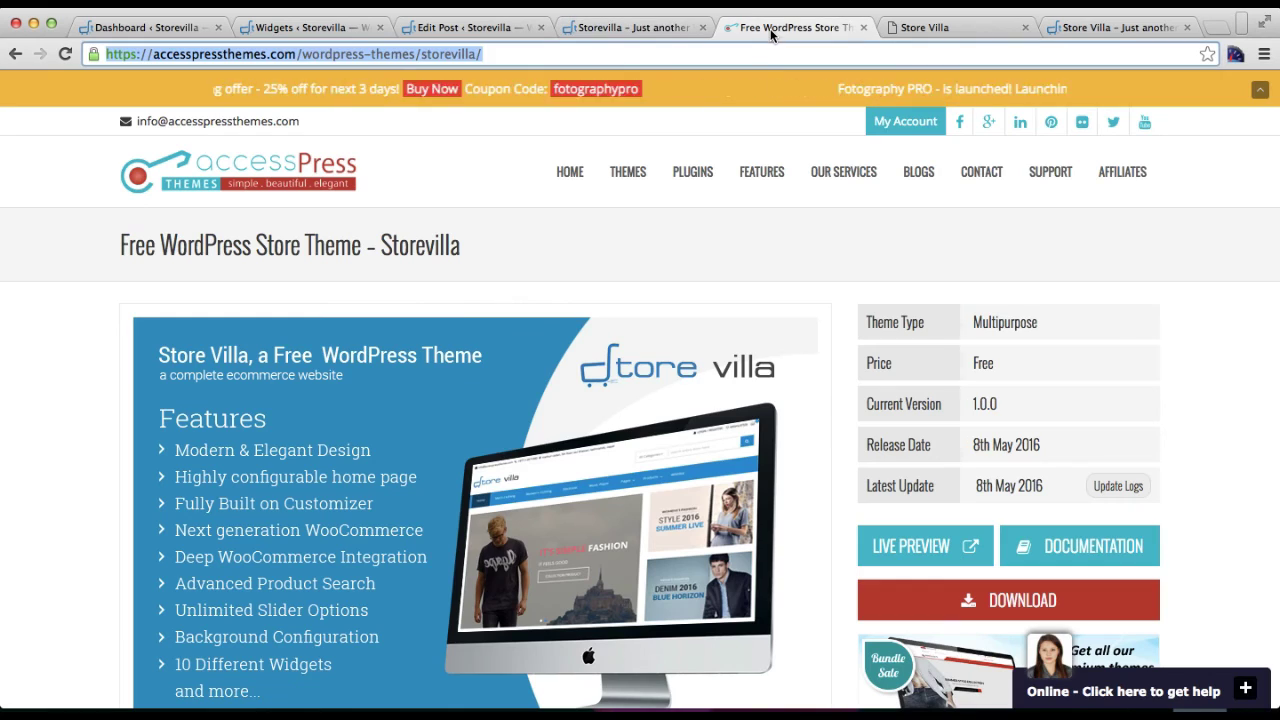
pyautogui.scroll(-15, 429, 511)
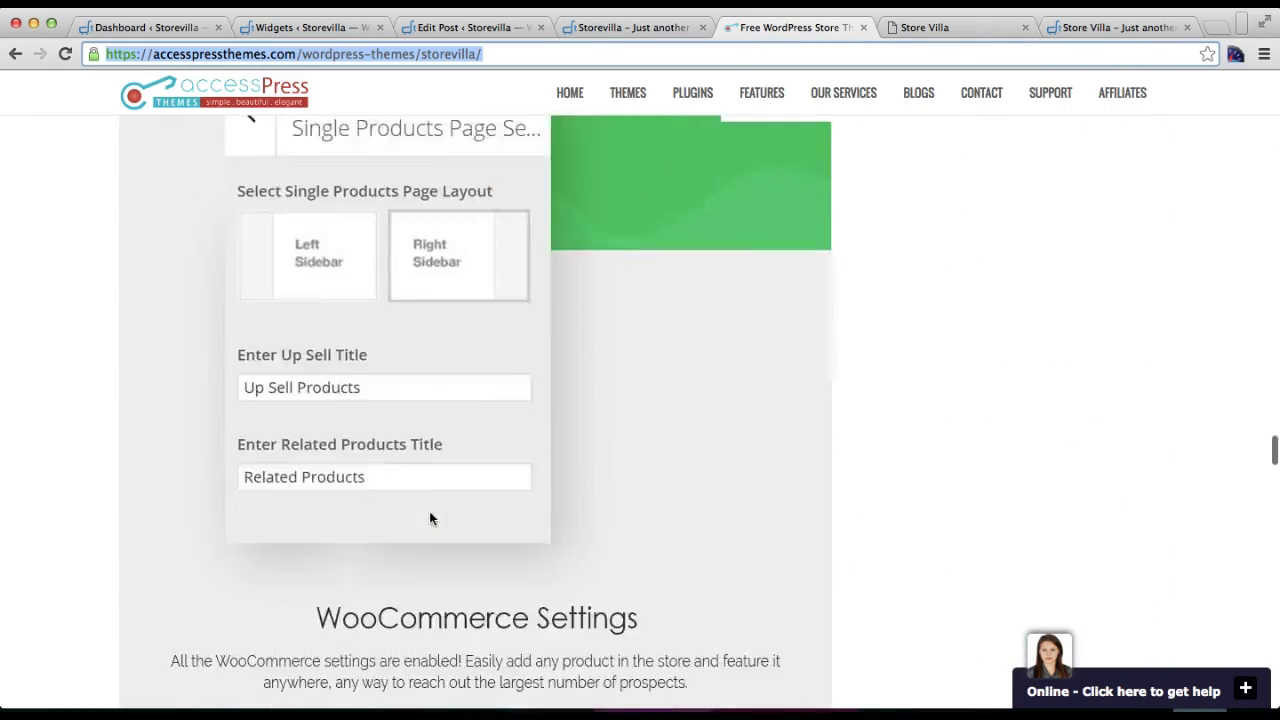
pyautogui.scroll(-15, 431, 518)
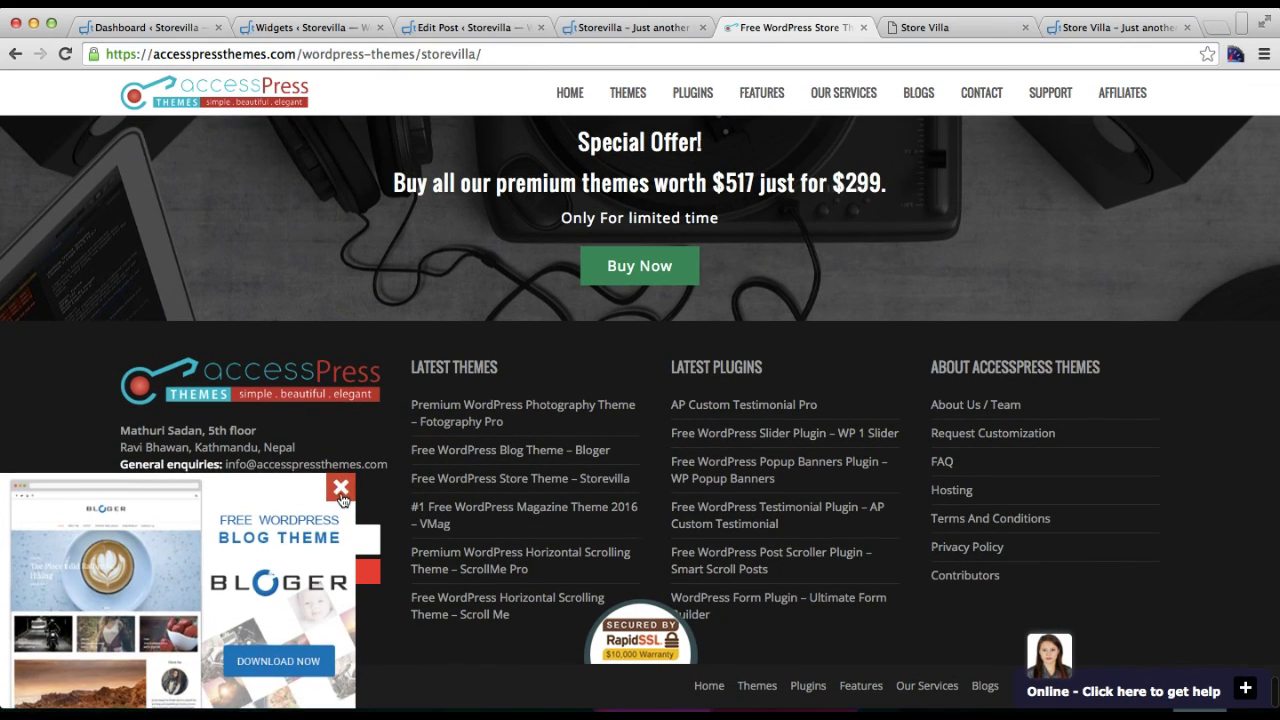
pyautogui.click(341, 493)
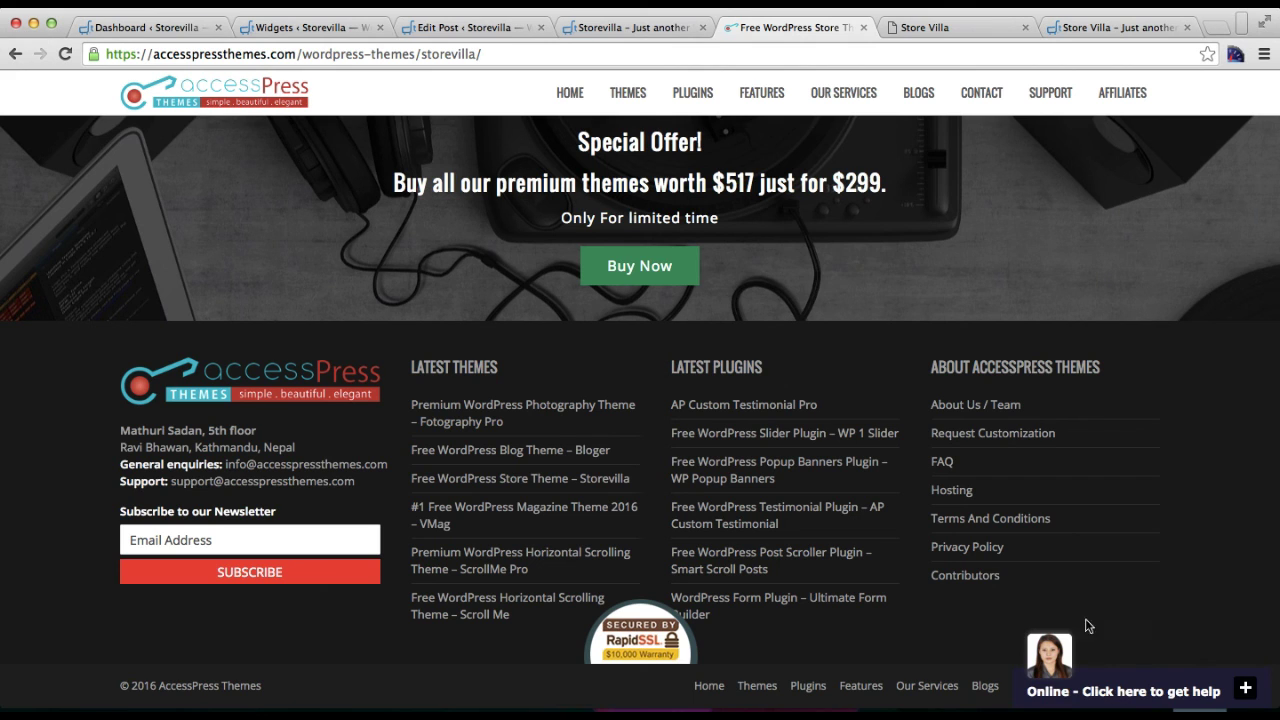
pyautogui.scroll(5, 745, 318)
pyautogui.scroll(4, 745, 318)
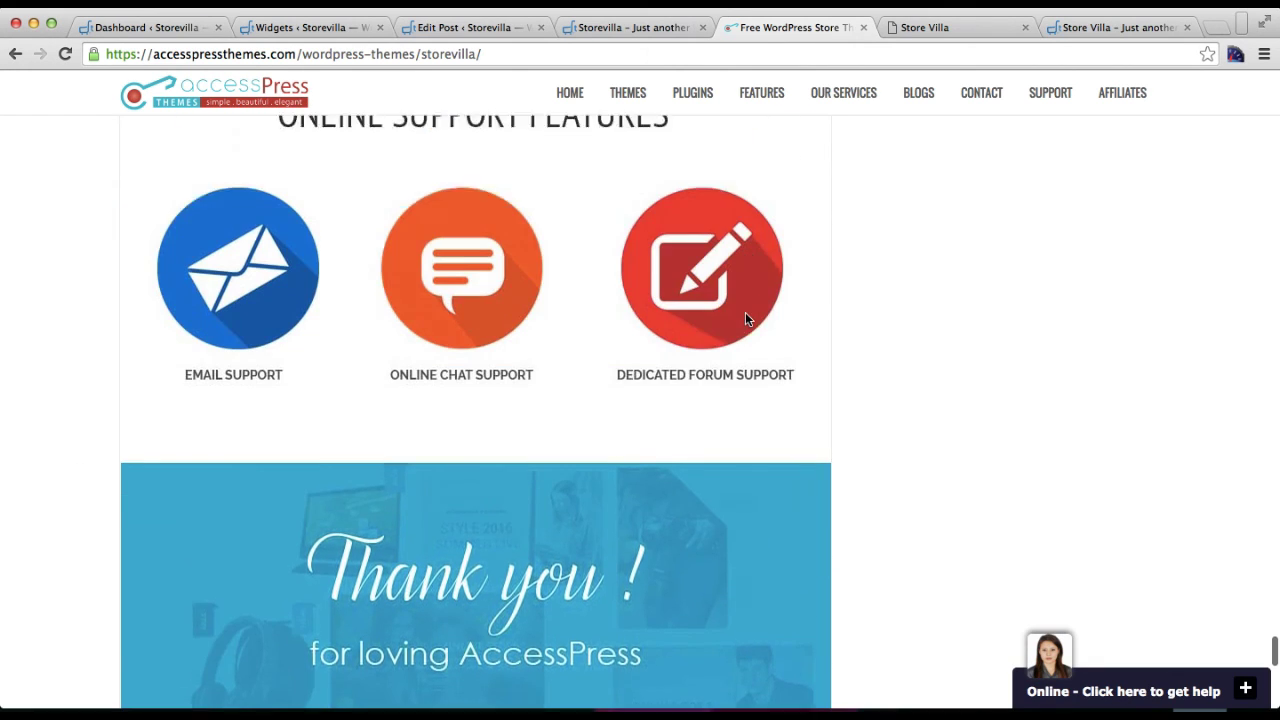